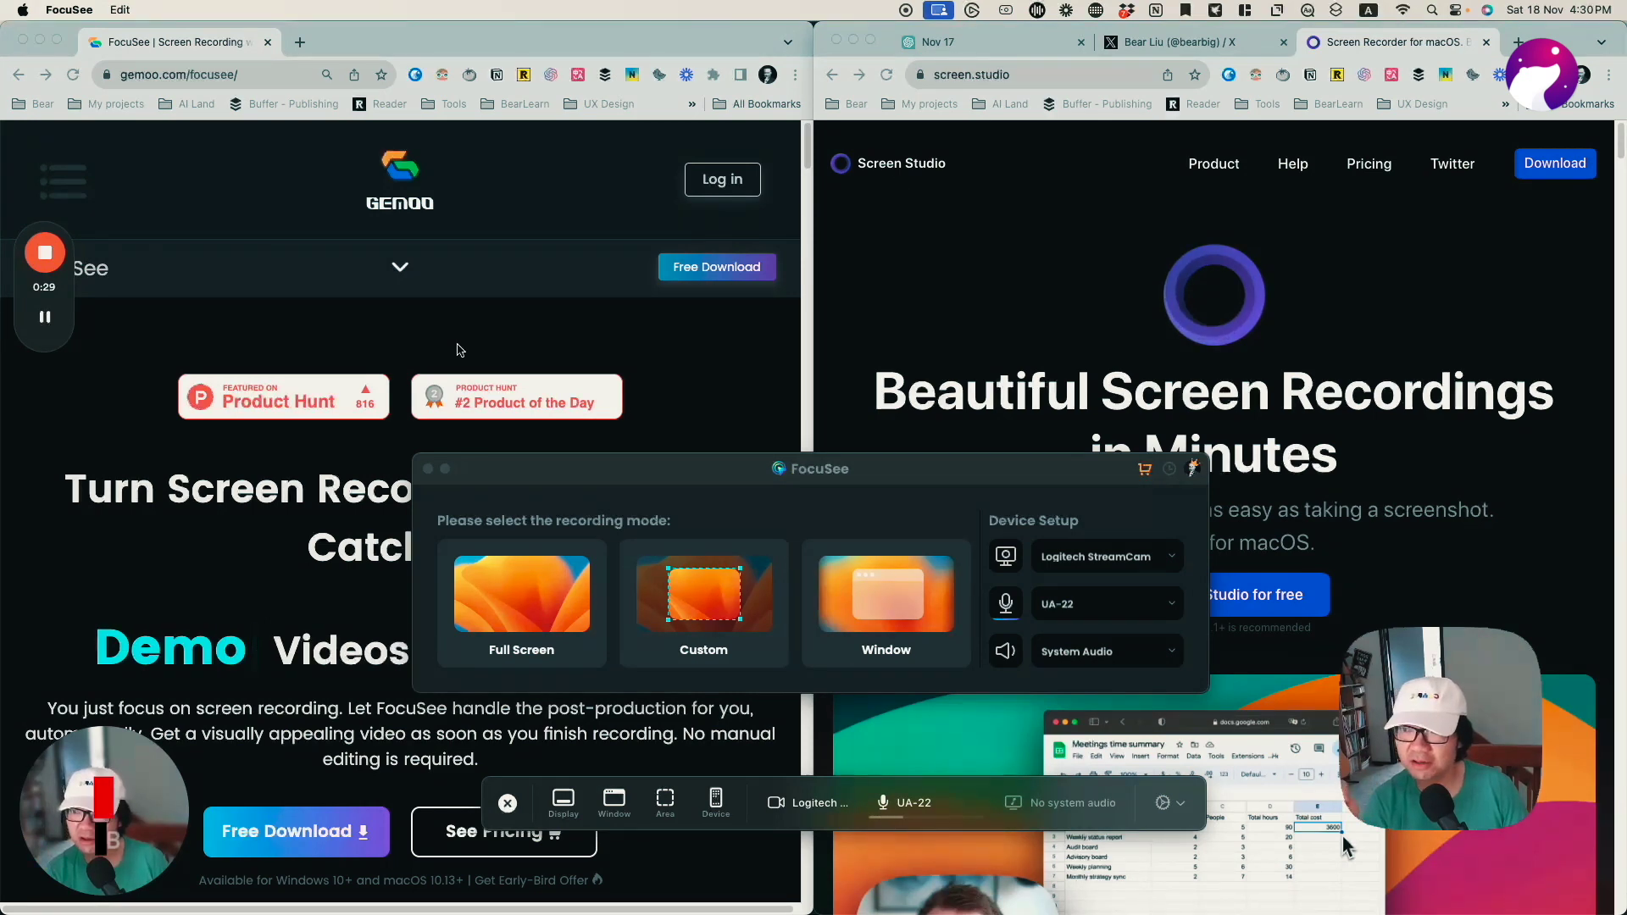
Step: Move the FocuSee recorder window lower so the Screen Studio page headline is uncovered
scroll(130, 184, down, 4)
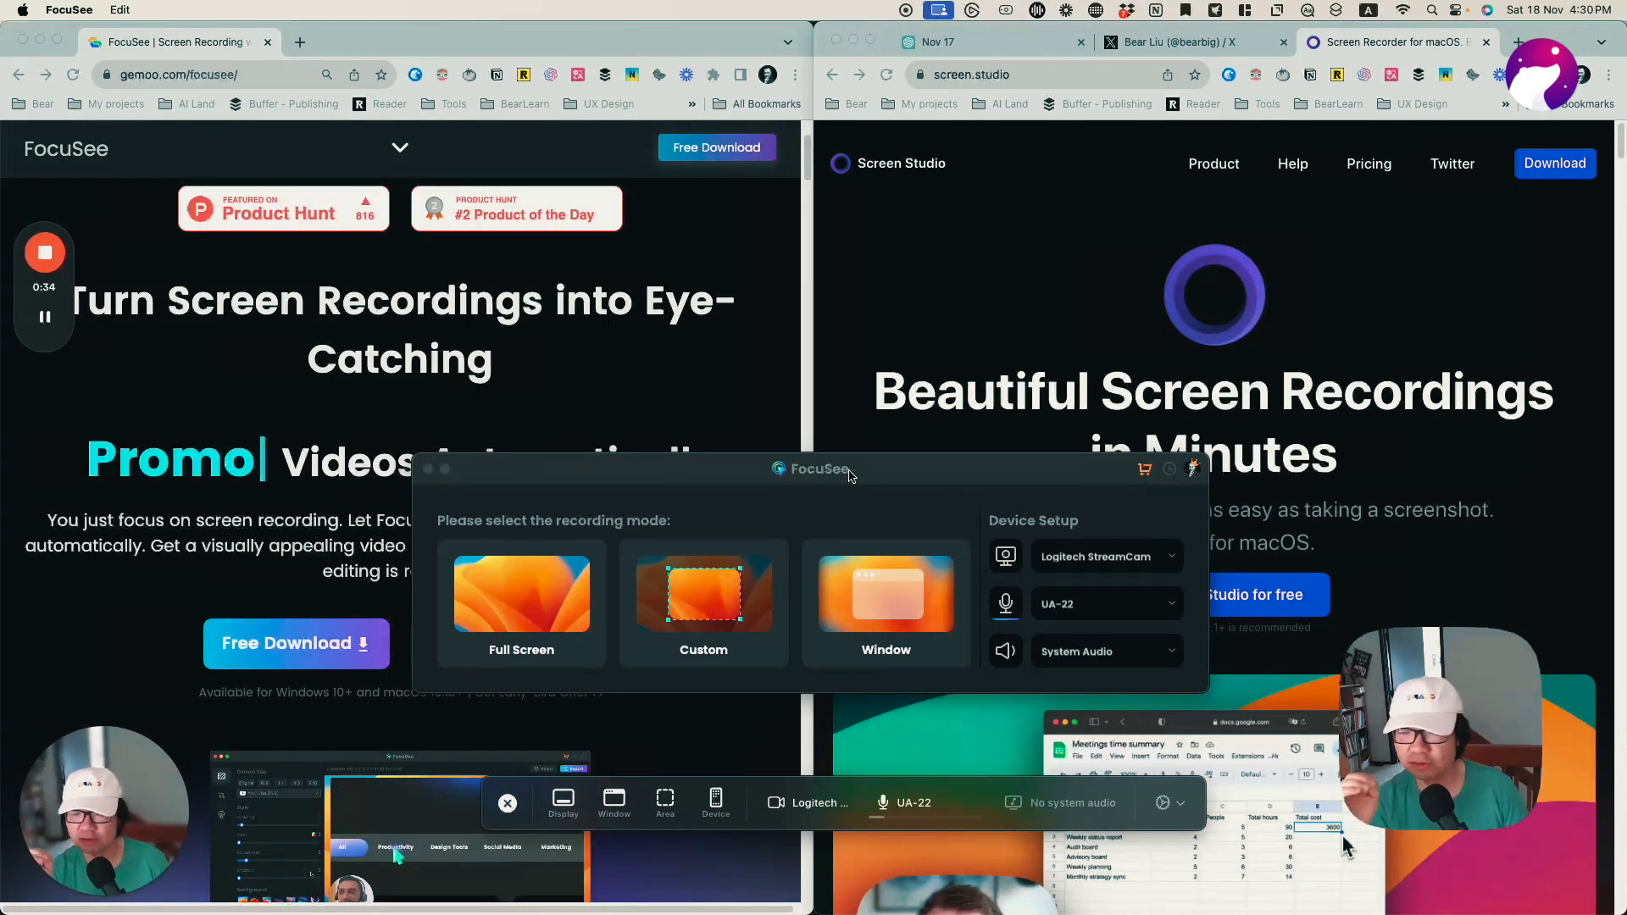
drag(847, 475, 859, 533)
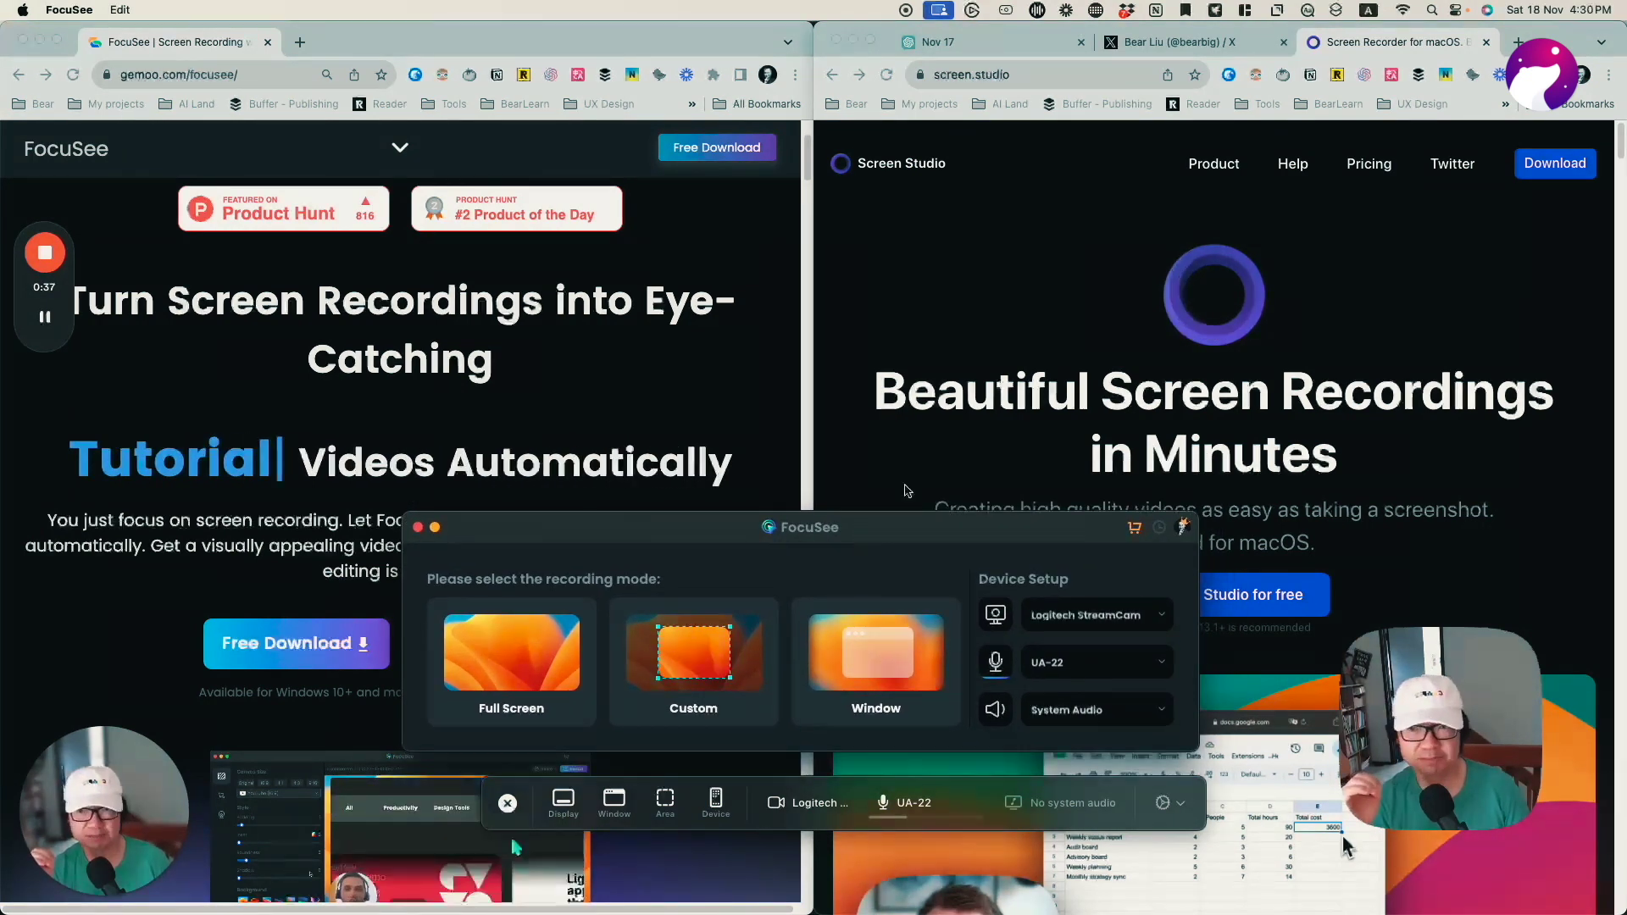
scroll(720, 408, up, 1)
scroll(716, 414, up, 3)
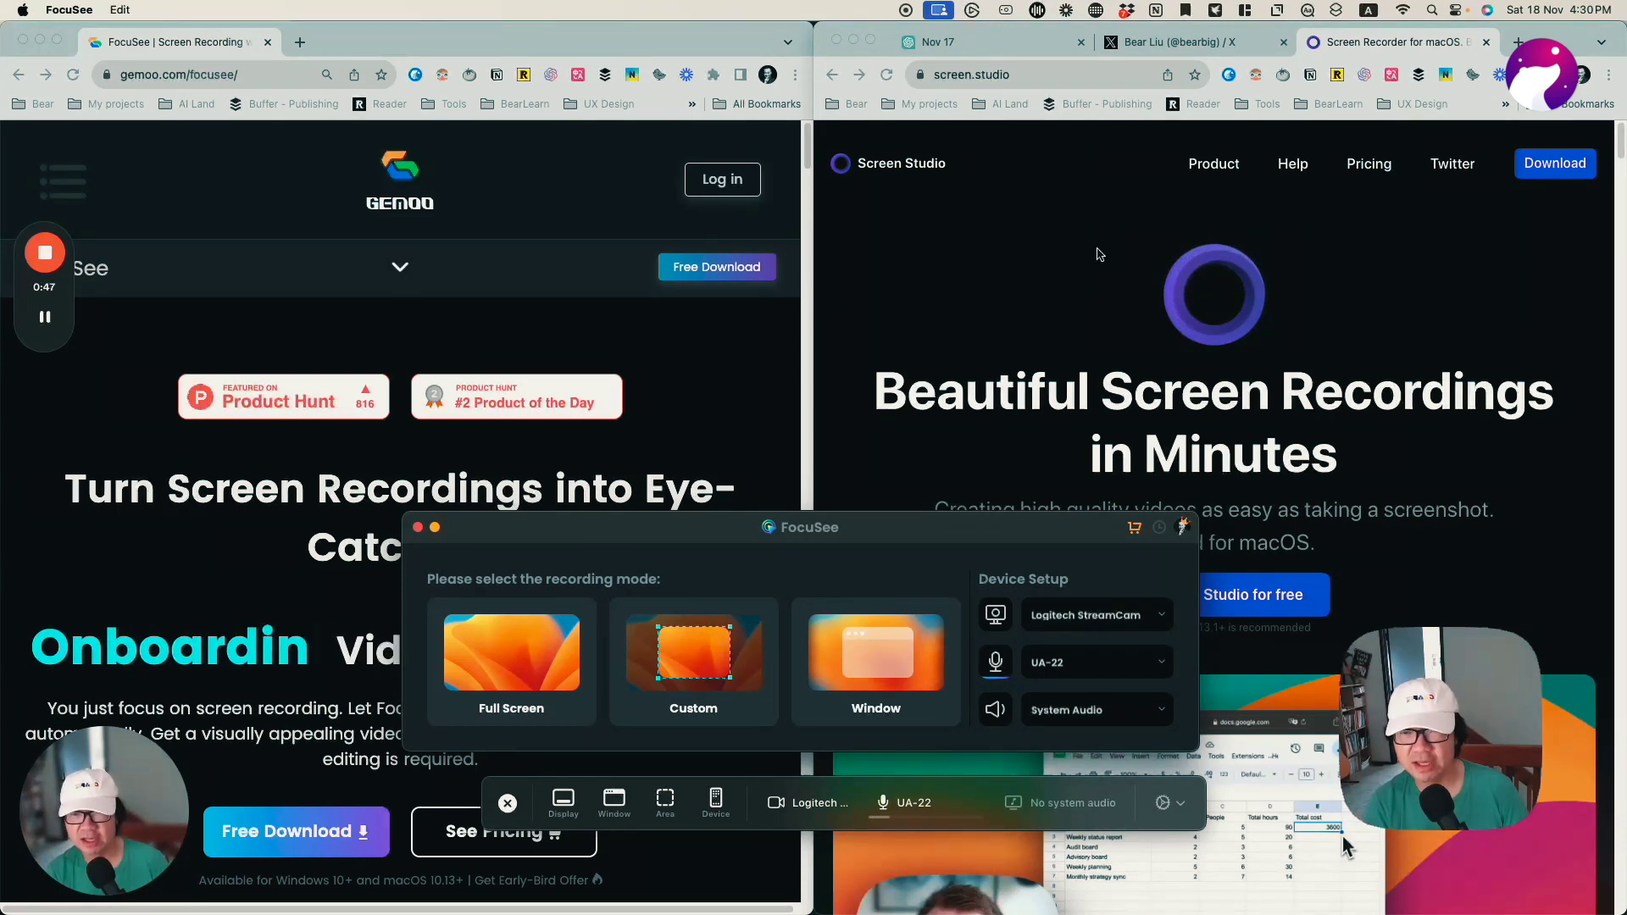
Step: Open the Pricing section of the Screen Studio website and review the Standard, Extended and Teams plans
click(1372, 203)
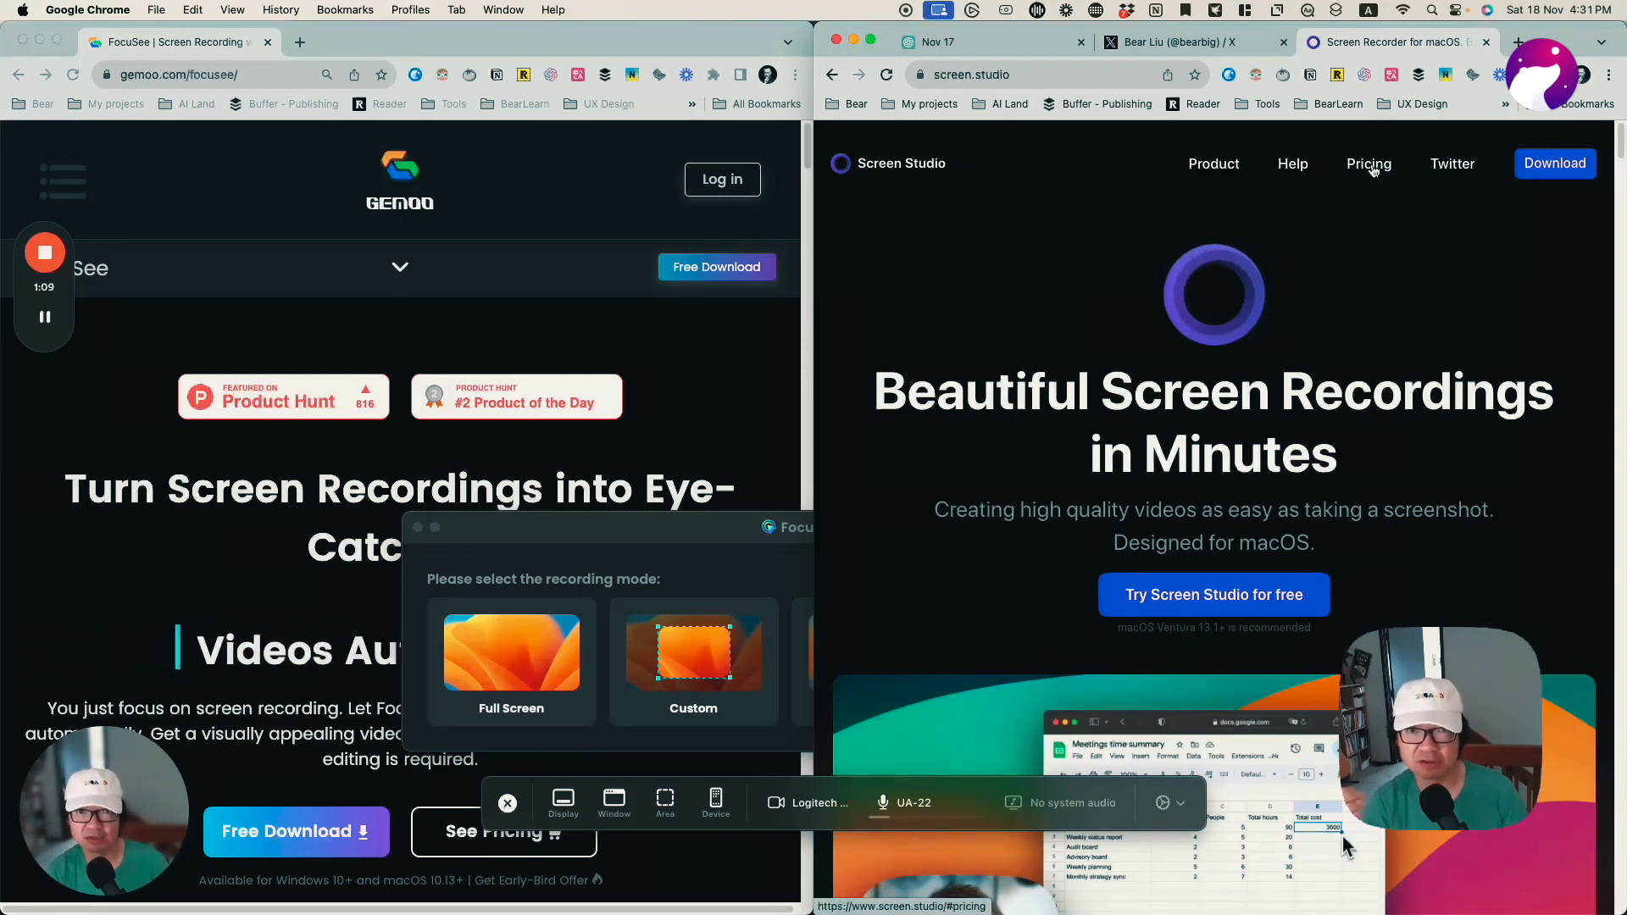
click(1371, 165)
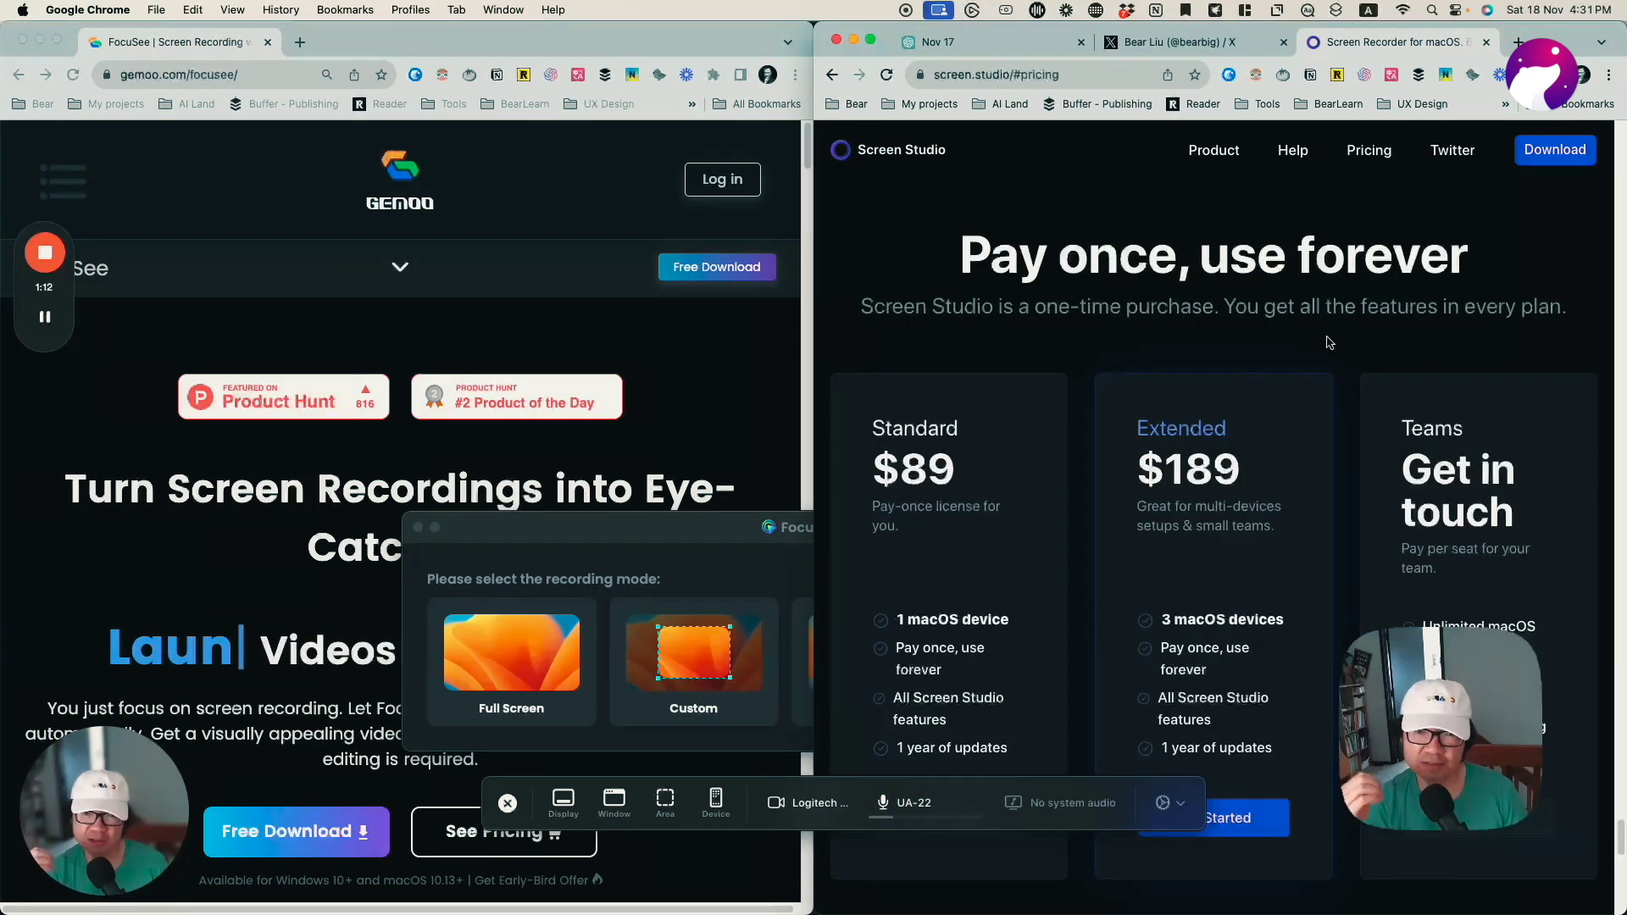
scroll(1229, 441, down, 1)
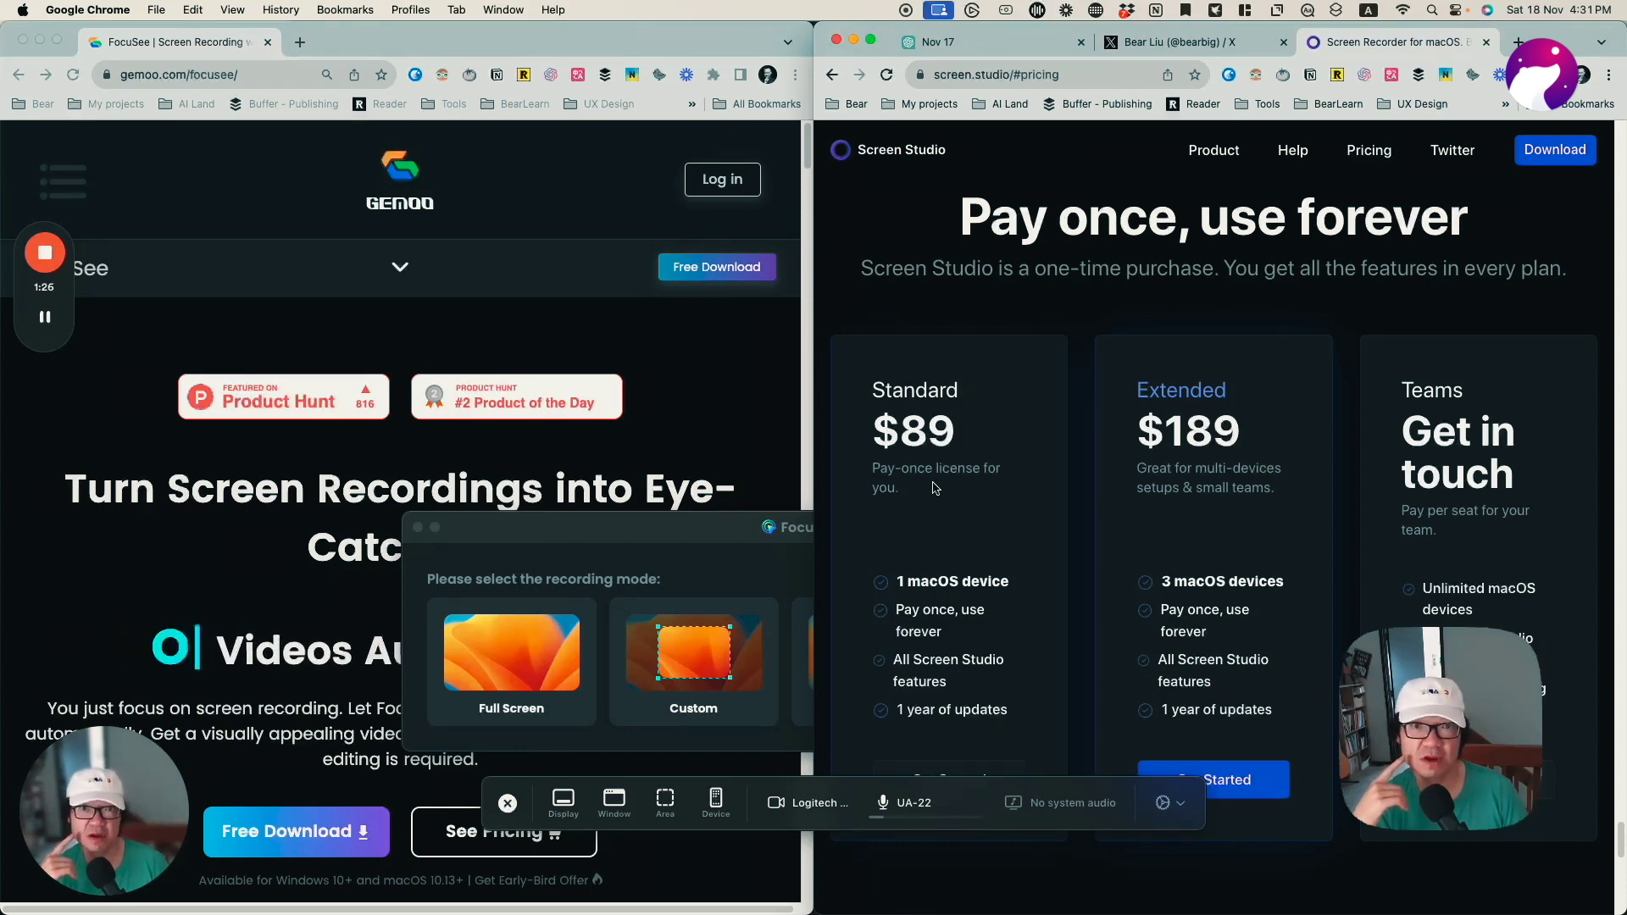
scroll(934, 488, down, 2)
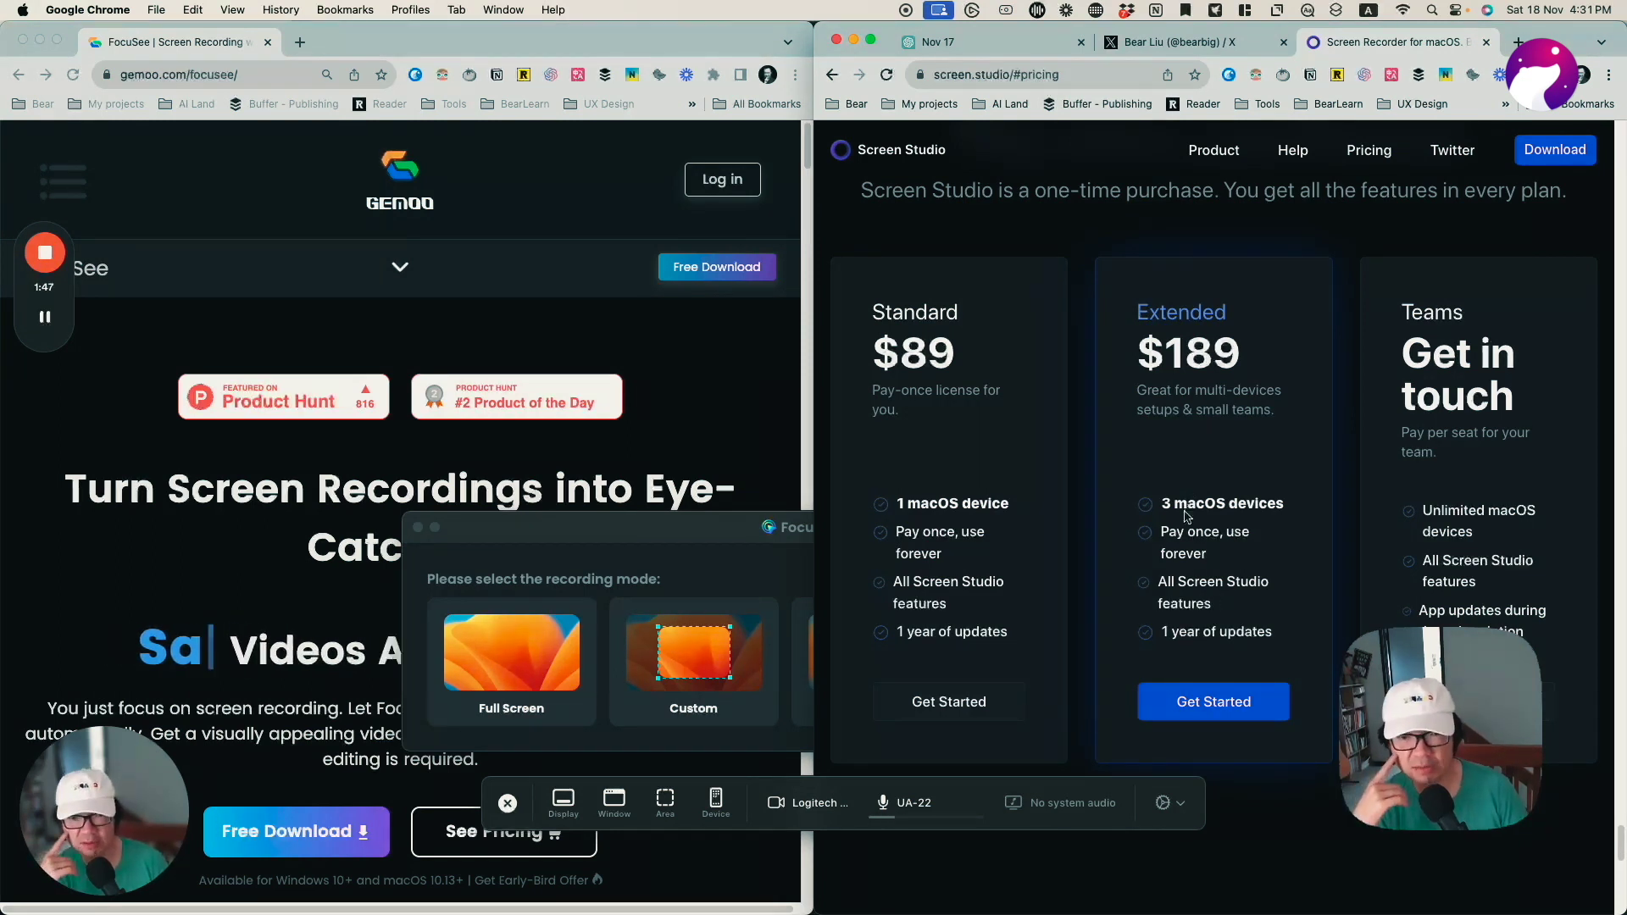
scroll(1186, 517, down, 4)
scroll(1197, 484, up, 8)
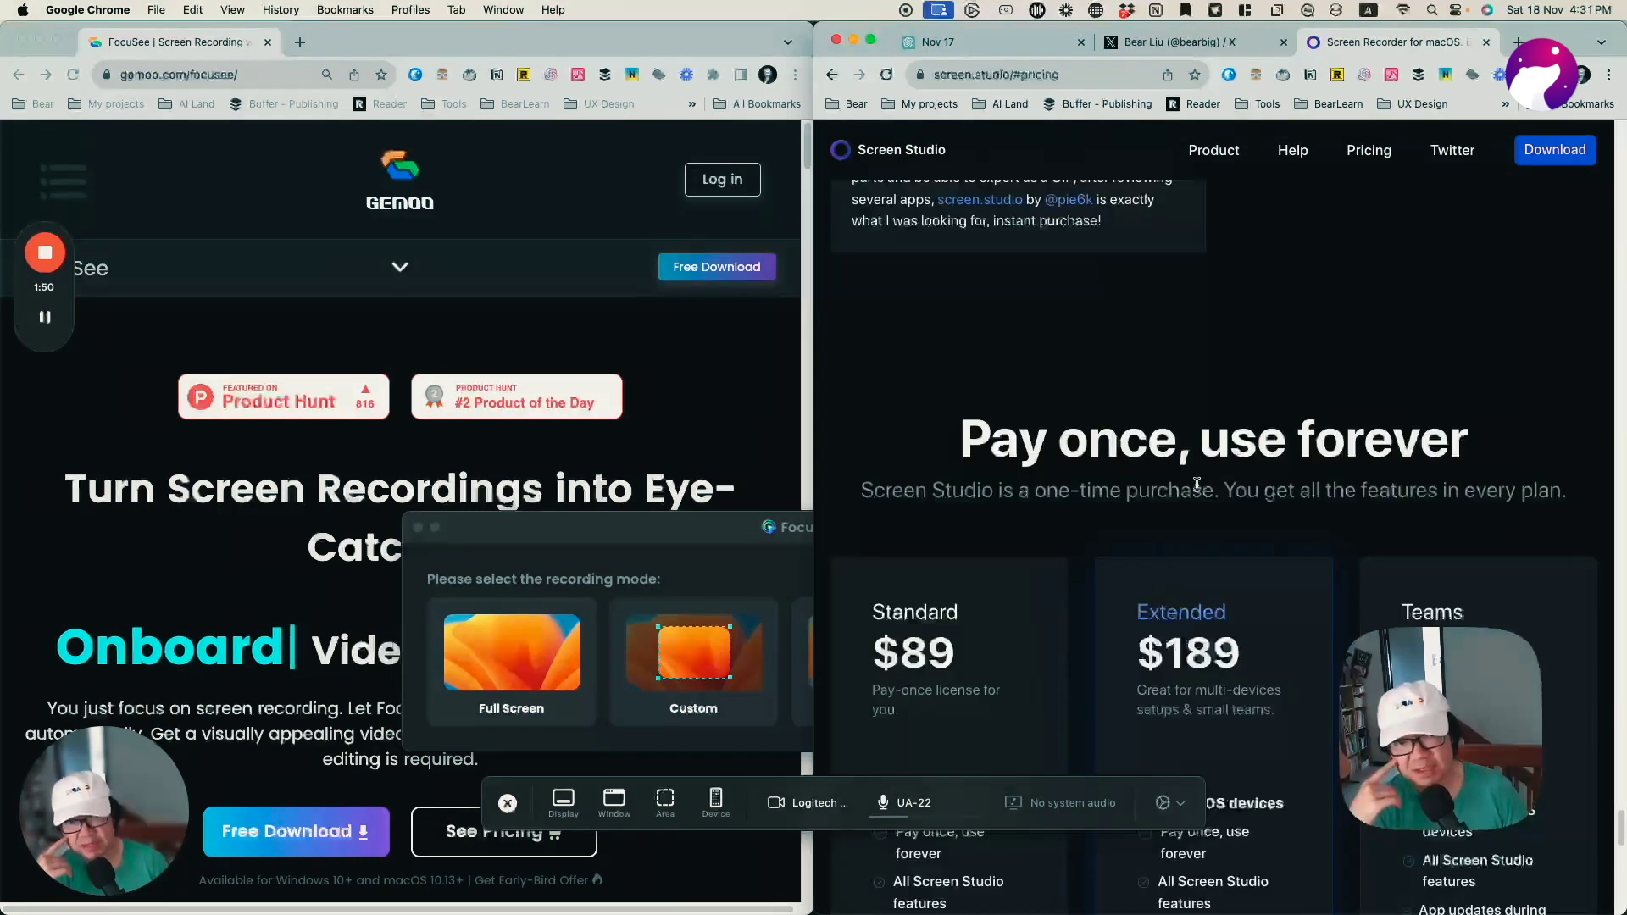
scroll(1197, 484, up, 10)
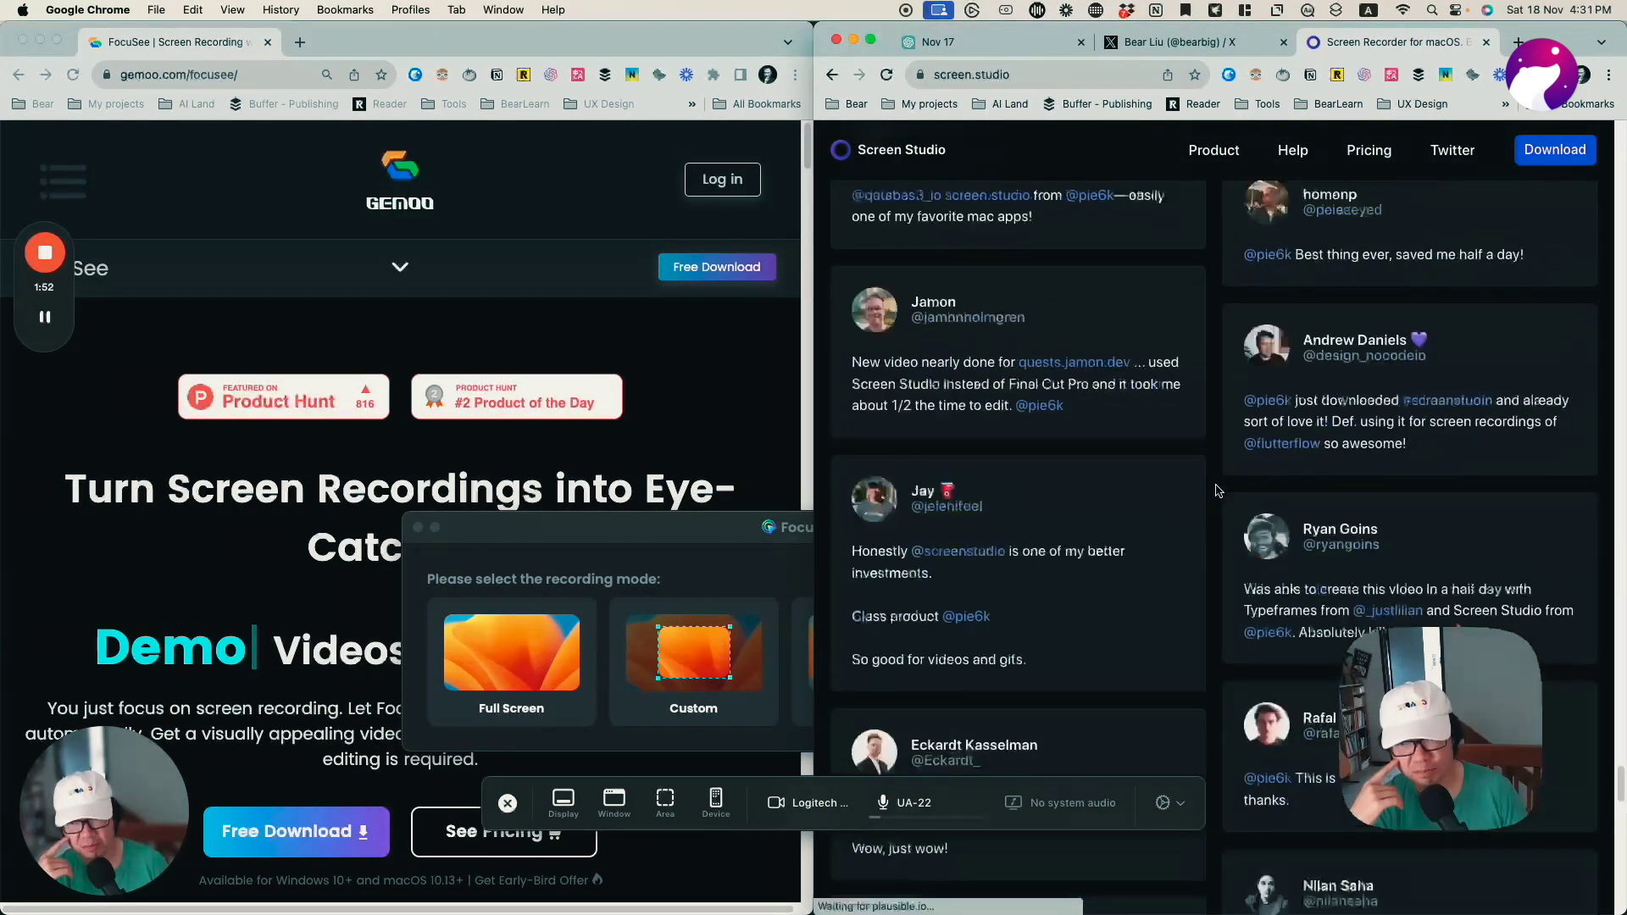
scroll(1218, 491, up, 5)
Step: Open the FocuSee pricing page and examine the early bird offer and the one-time purchase plans for 1, 2 and 5 computers
click(400, 267)
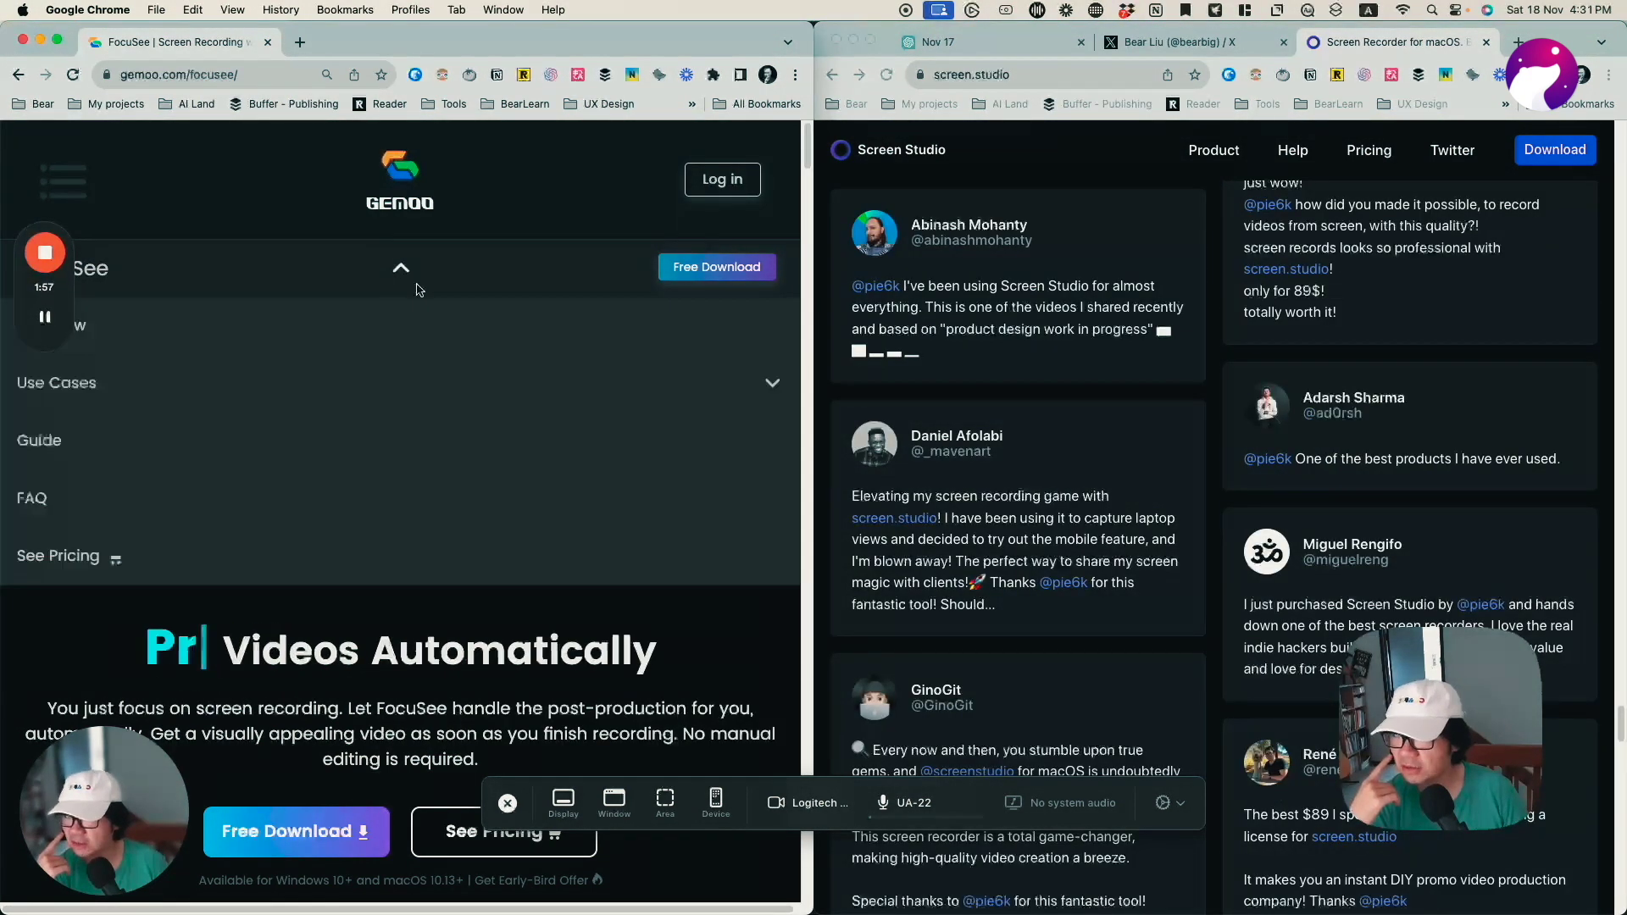
drag(71, 297, 89, 652)
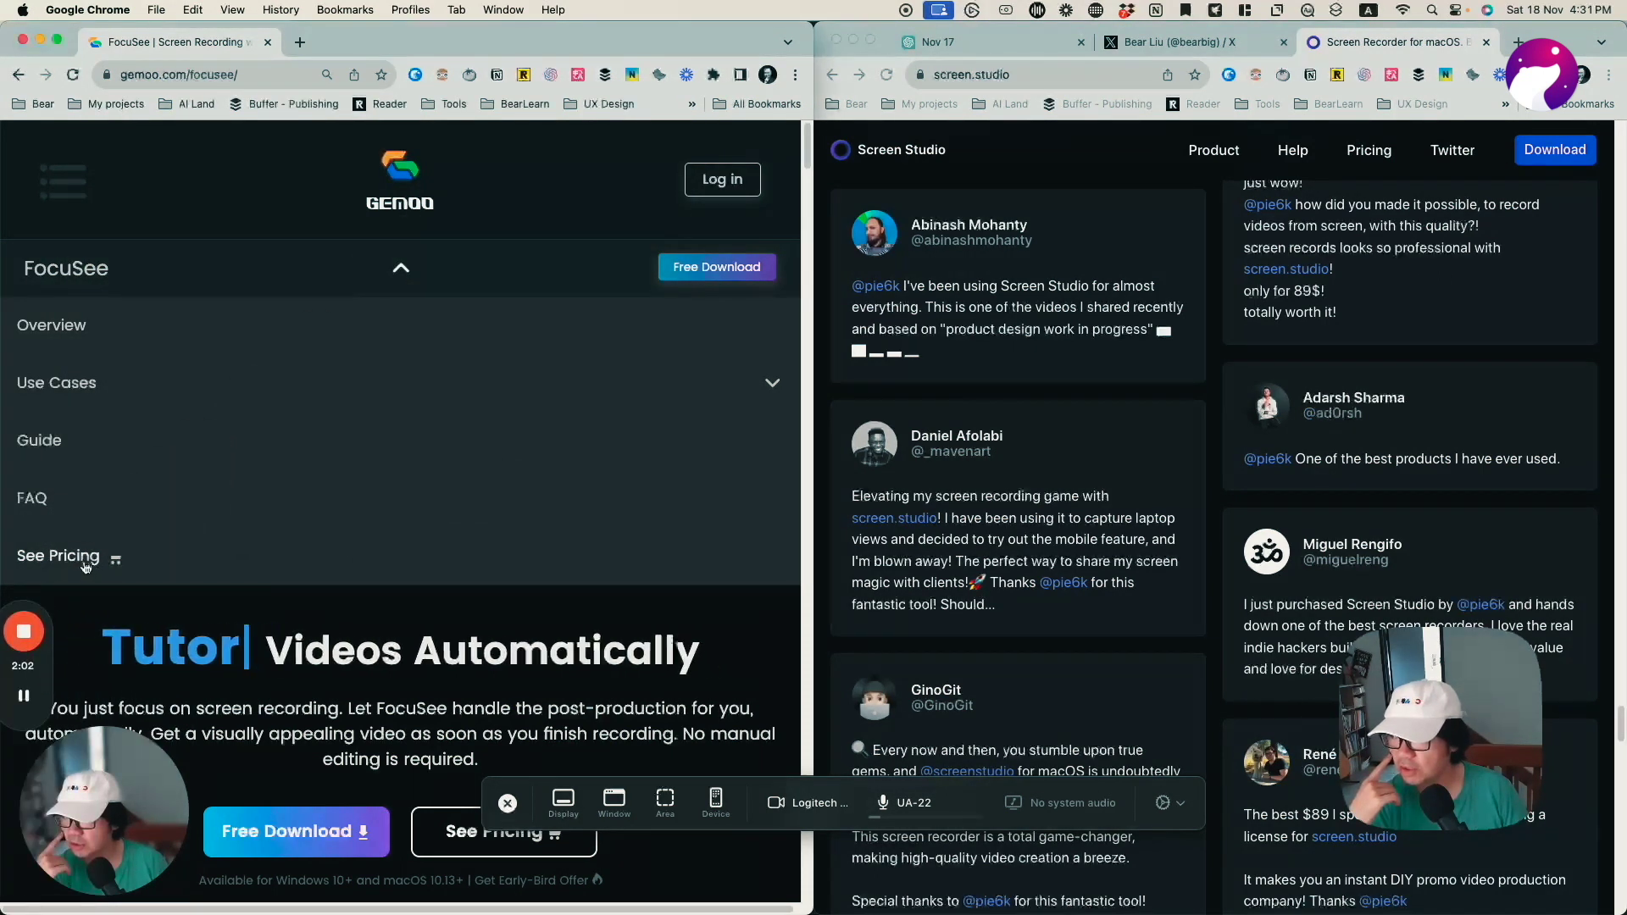
click(84, 563)
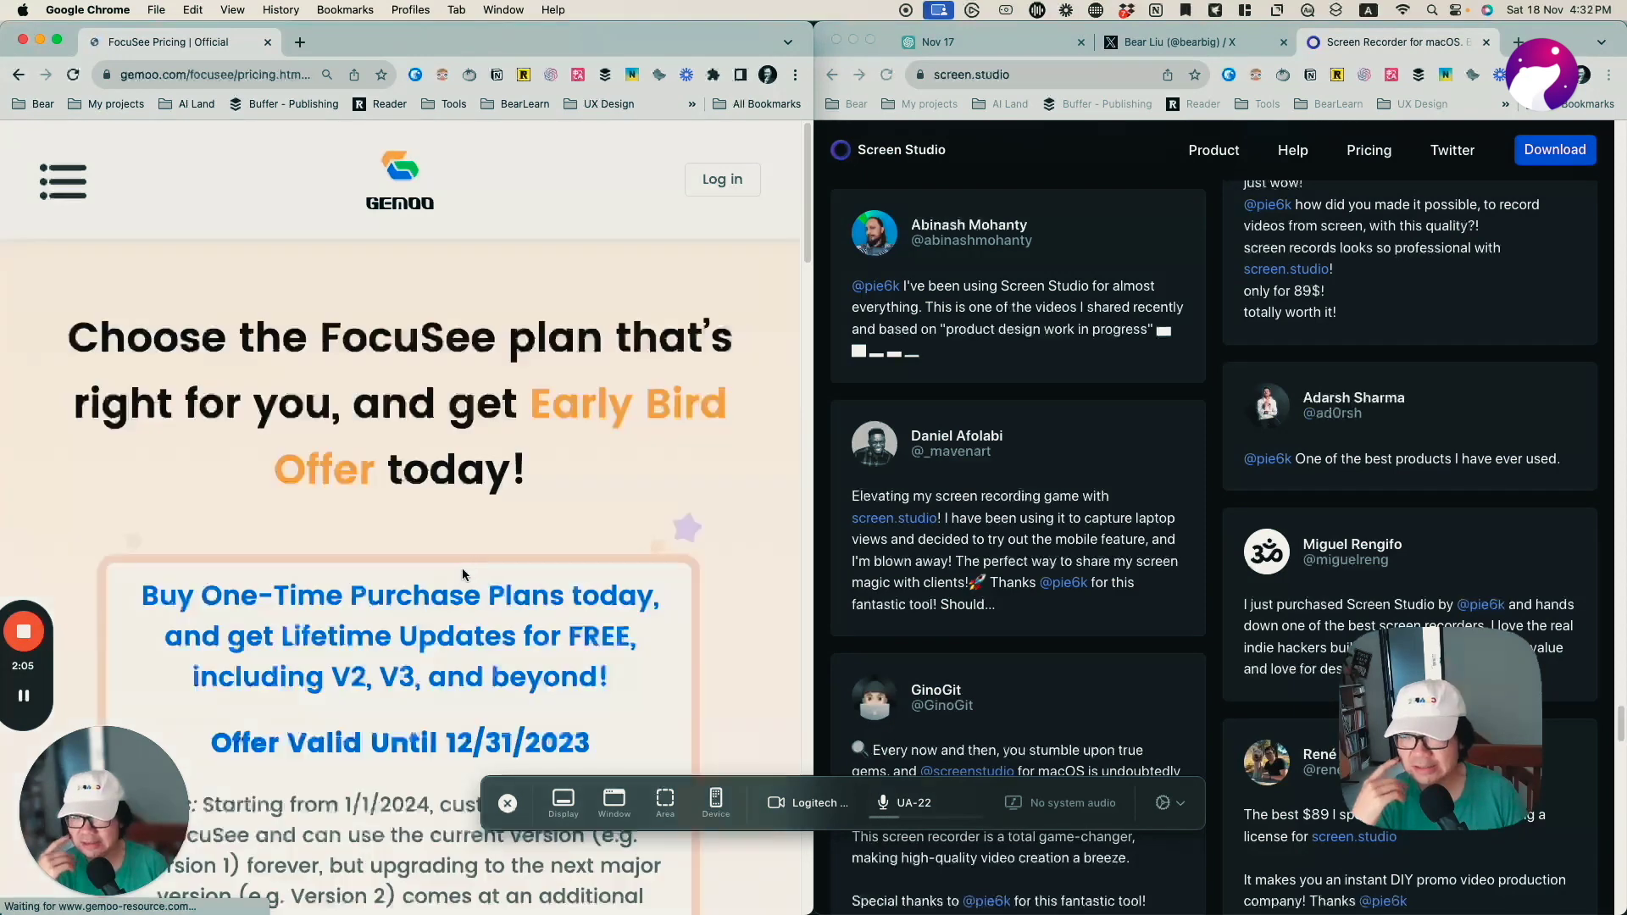
scroll(463, 574, down, 10)
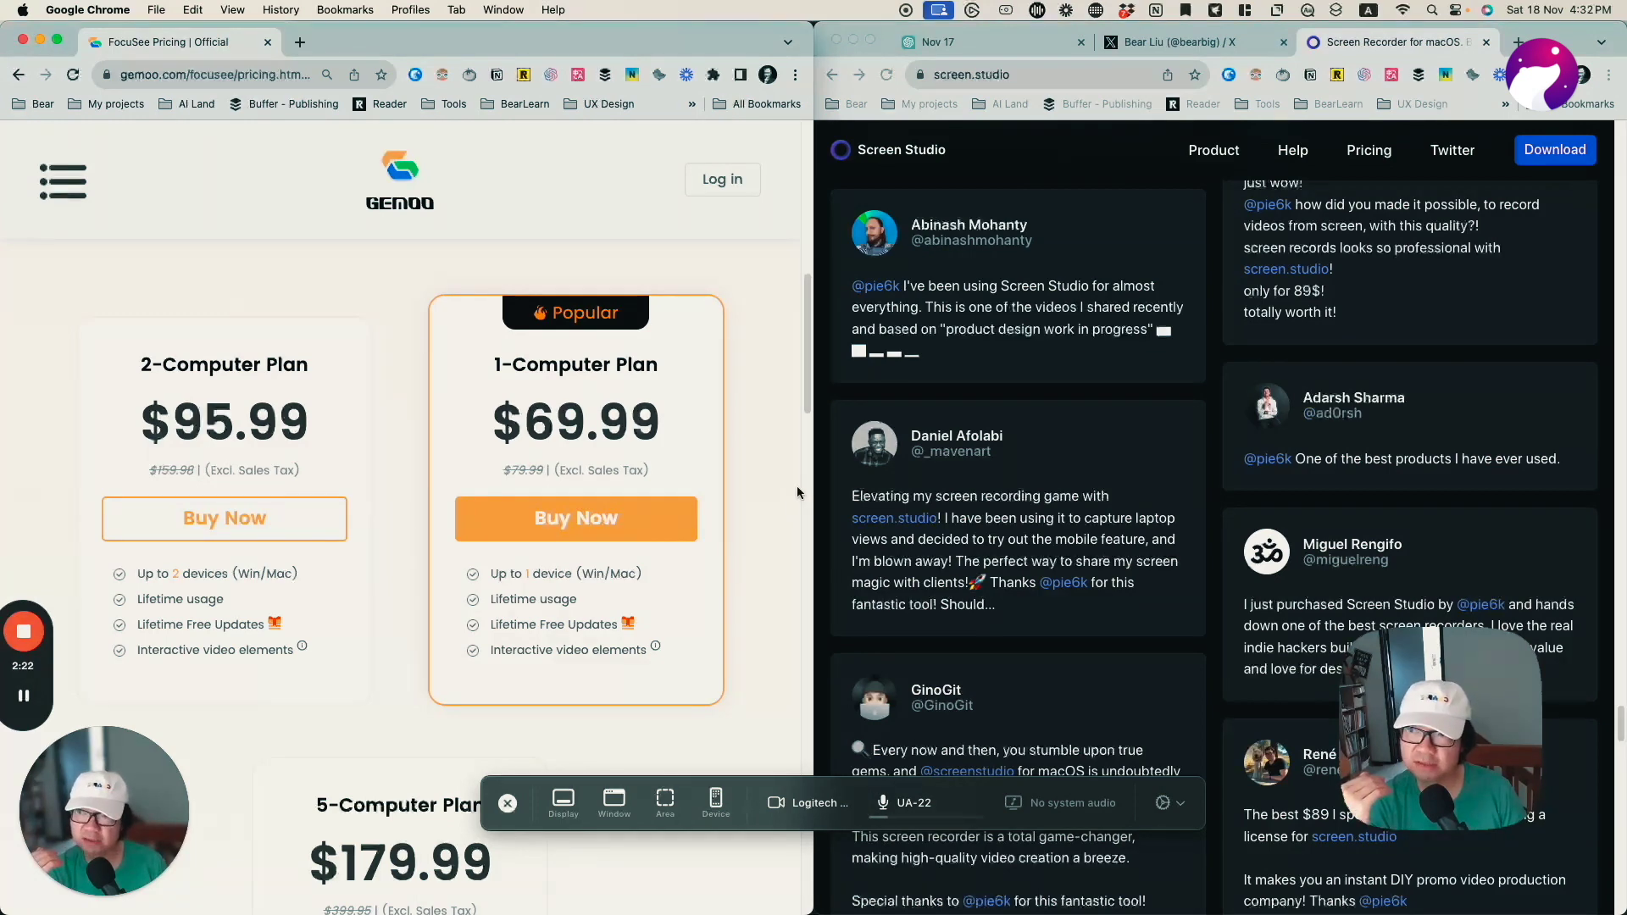
scroll(796, 488, up, 5)
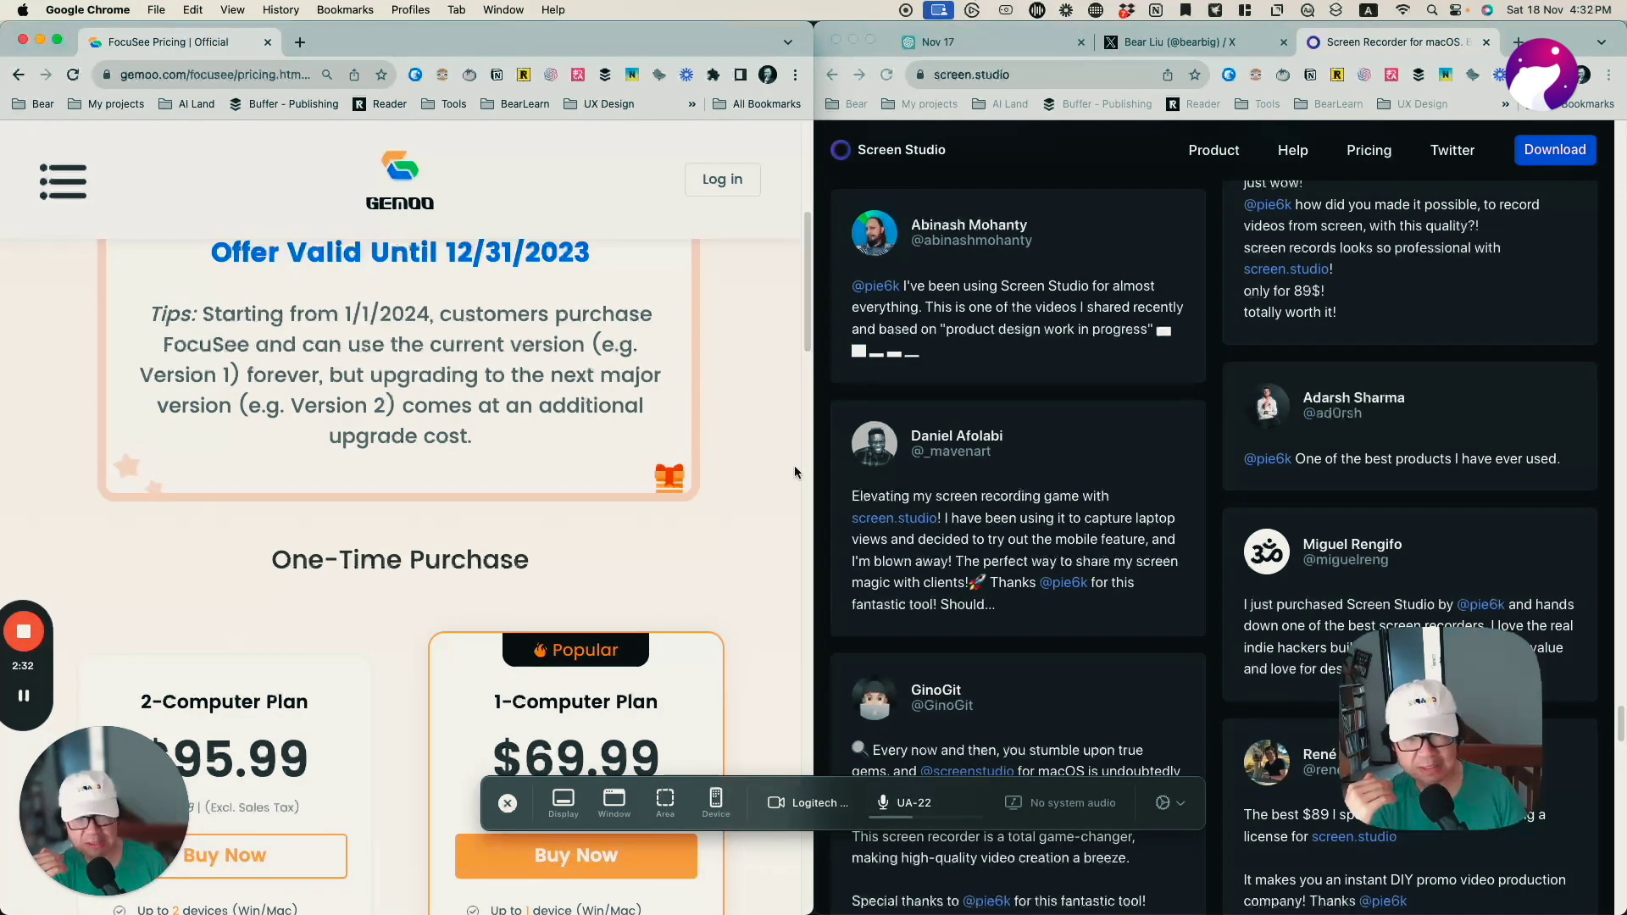
scroll(795, 467, down, 8)
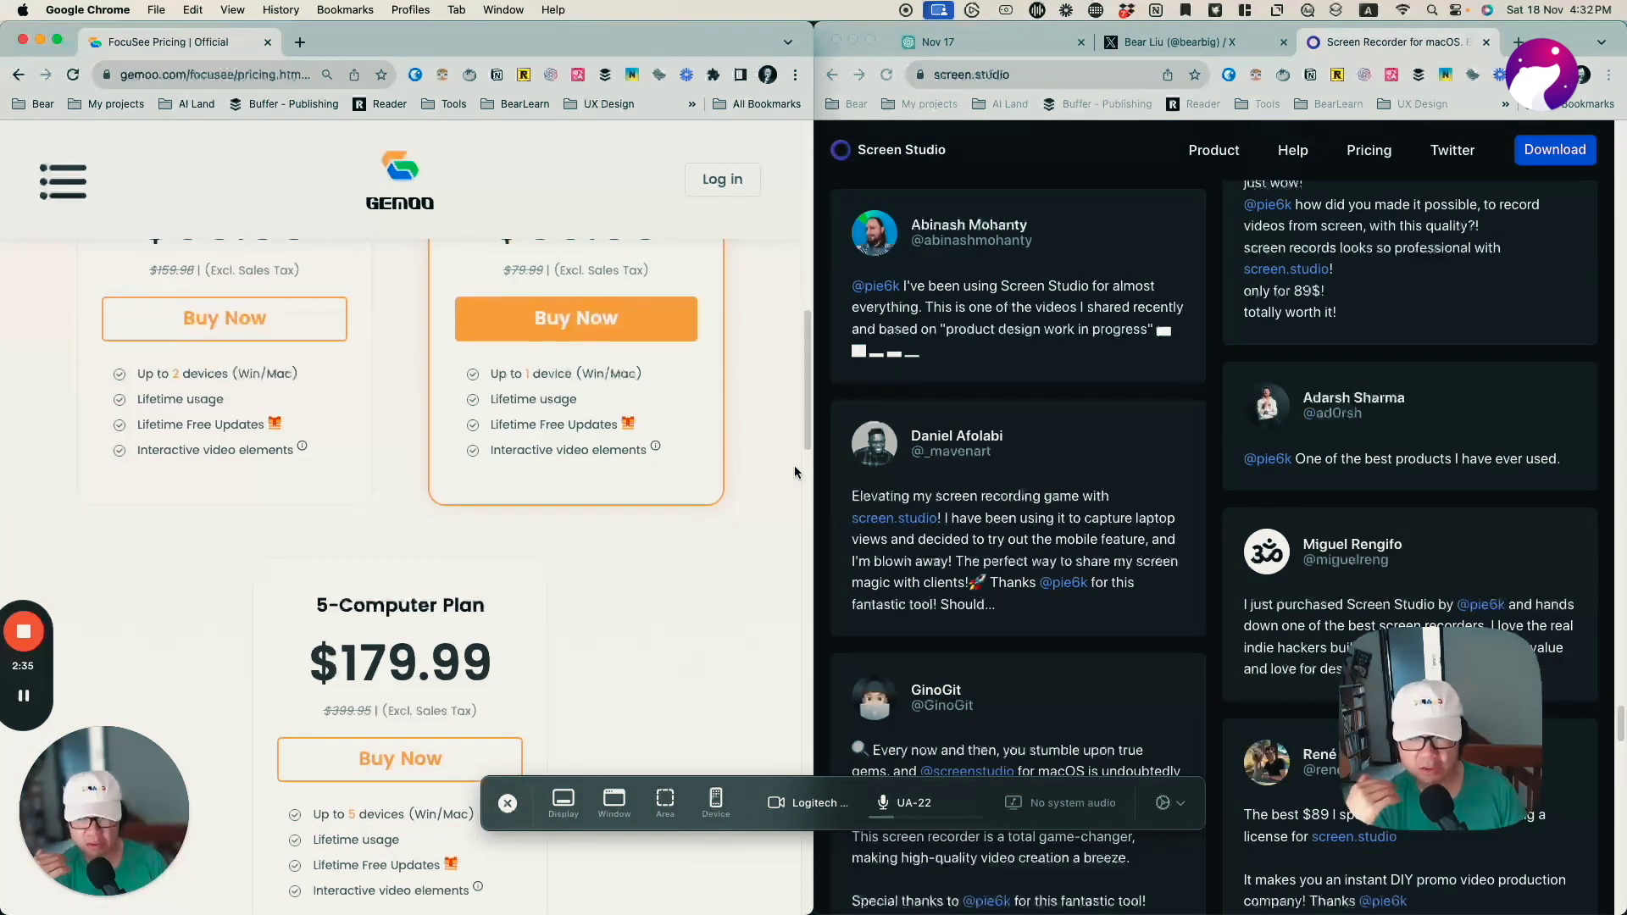
click(1136, 464)
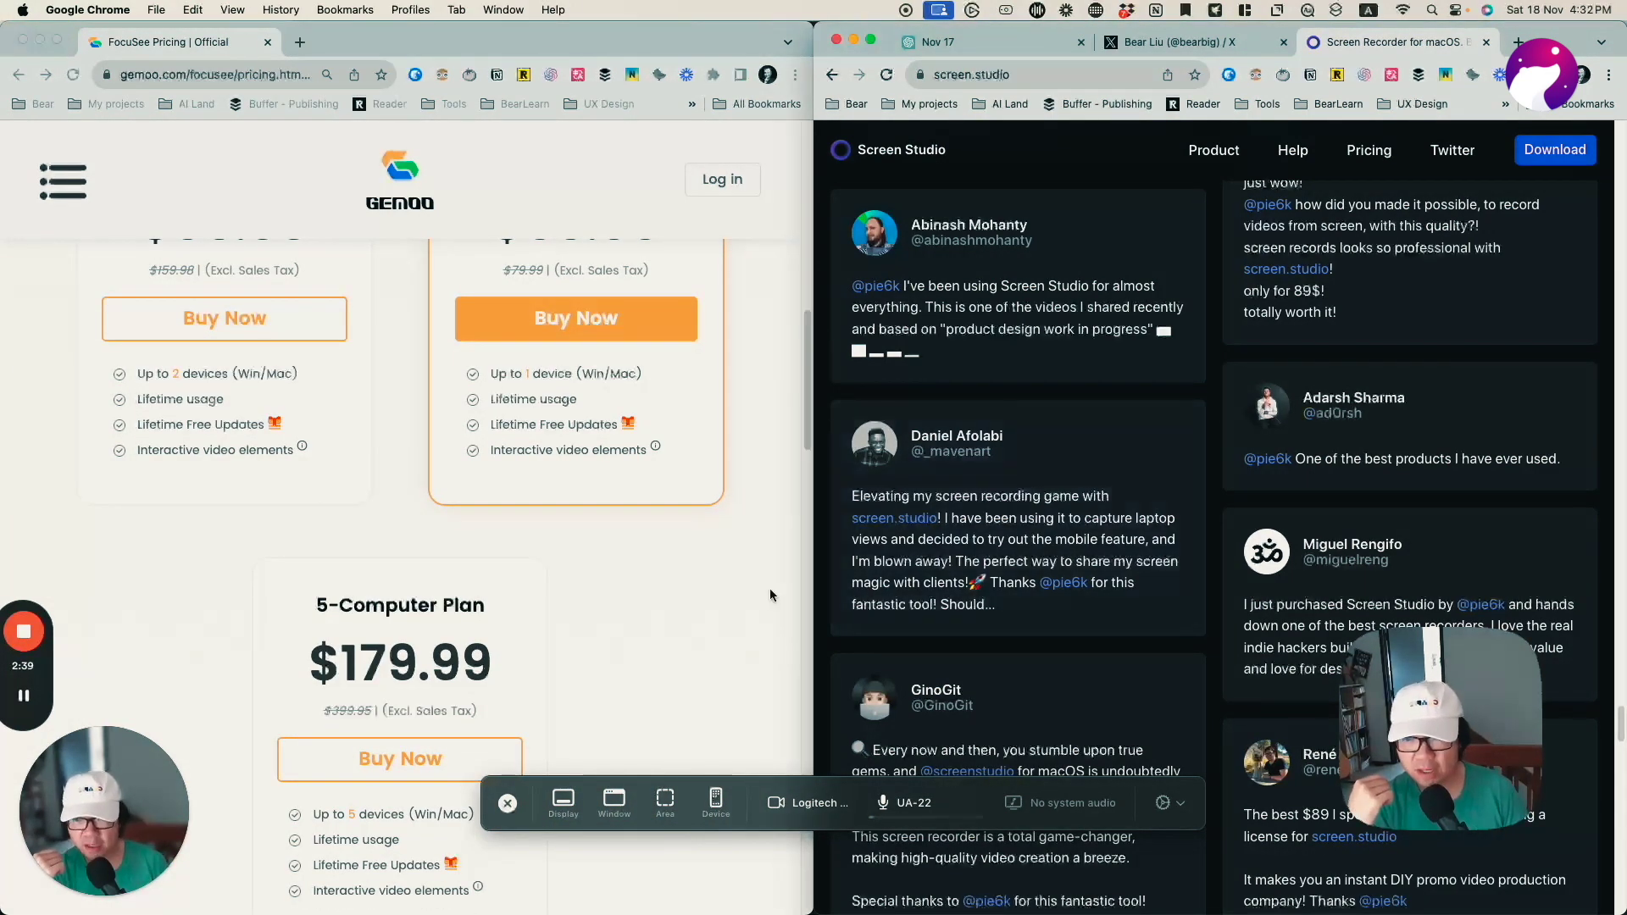
scroll(746, 634, up, 4)
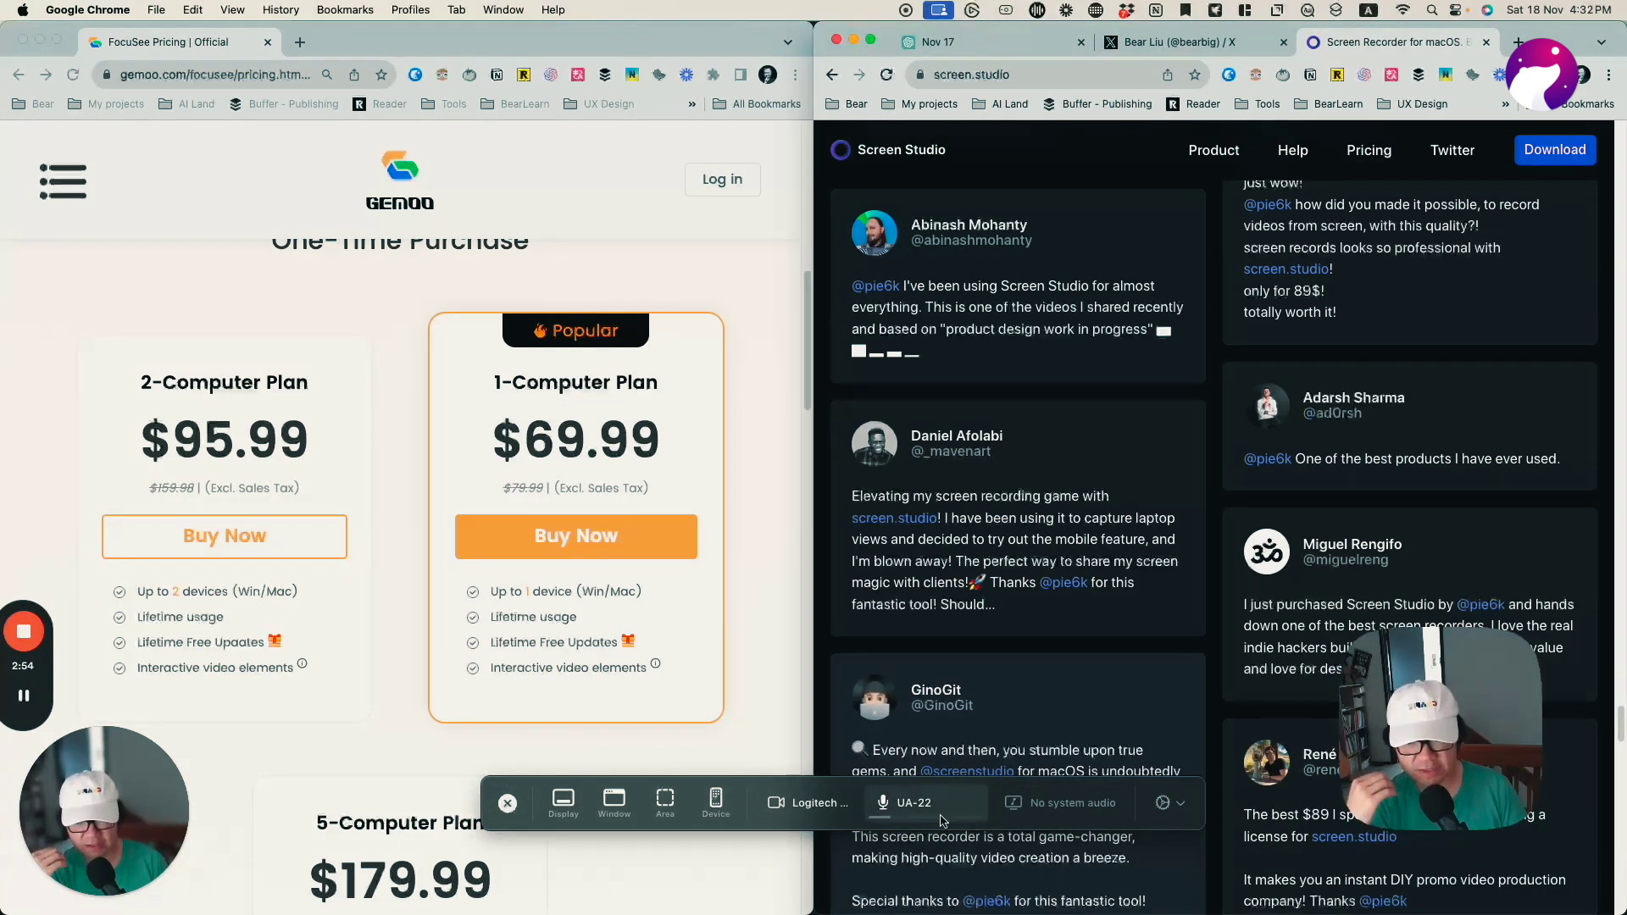
Step: Reposition the Screen Studio recording toolbar and check its system audio options without changing the selection
click(741, 801)
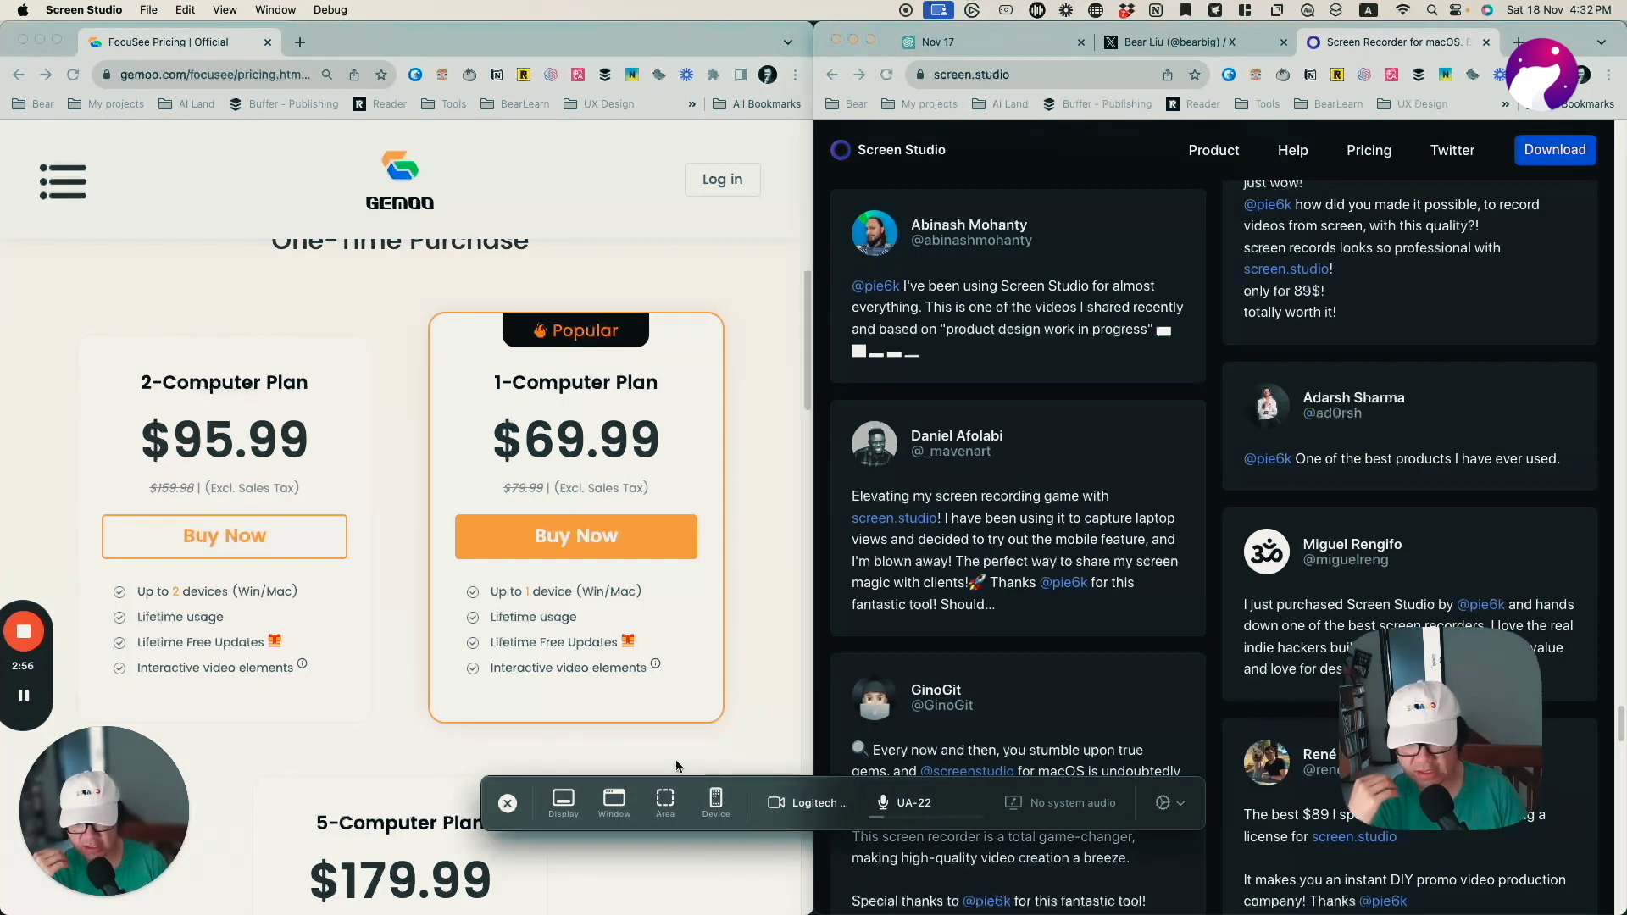
drag(530, 788, 436, 749)
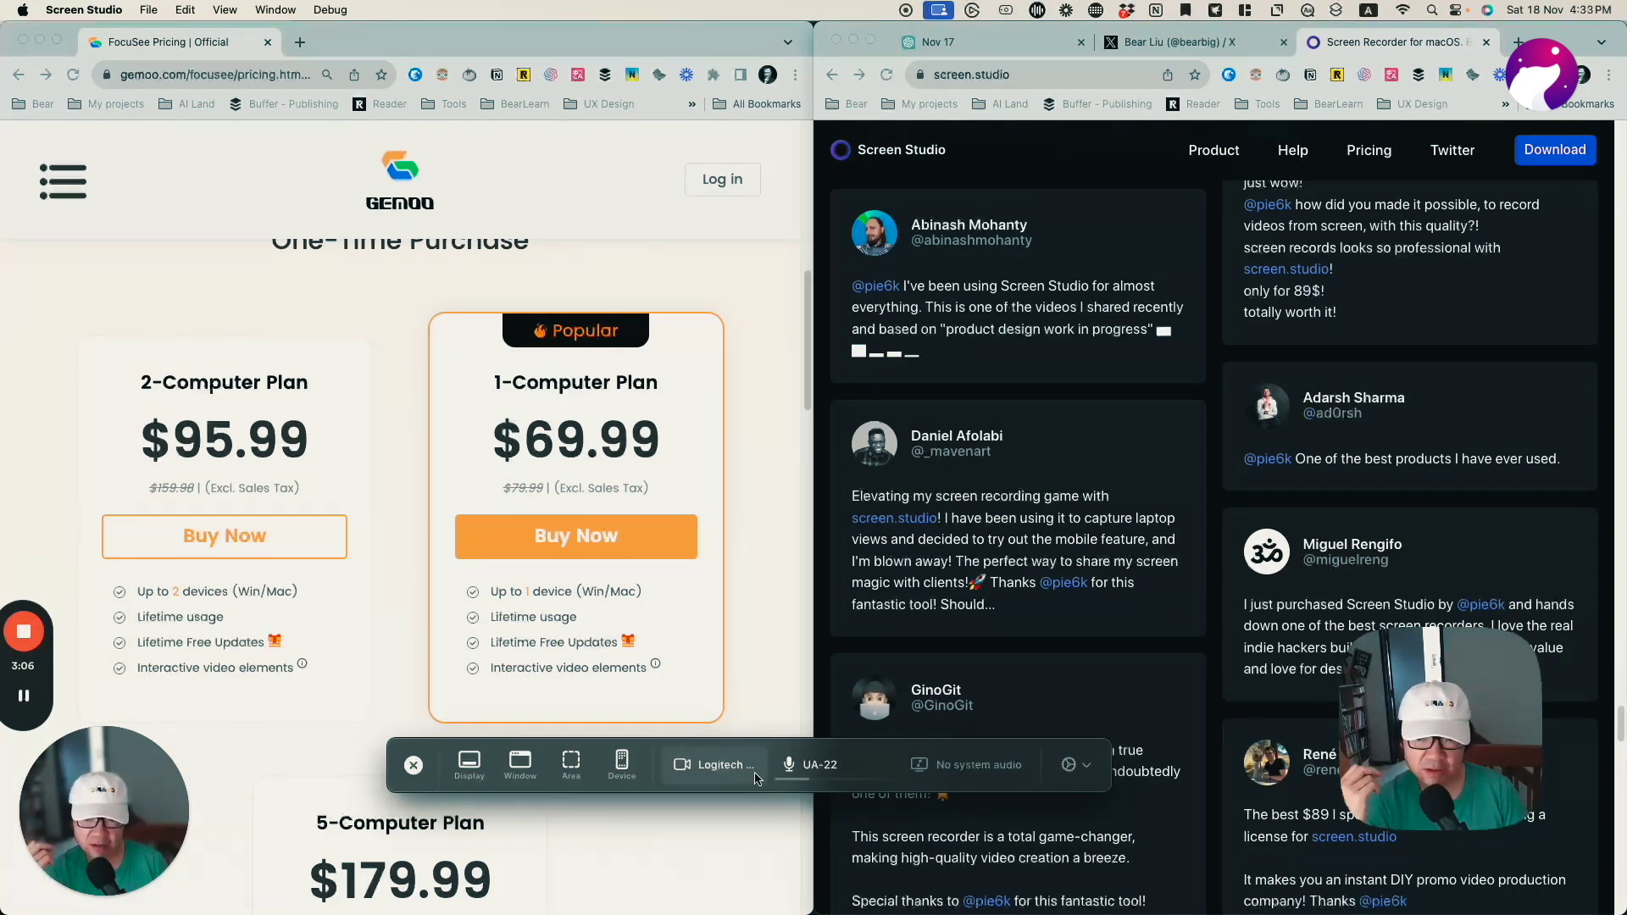
click(974, 773)
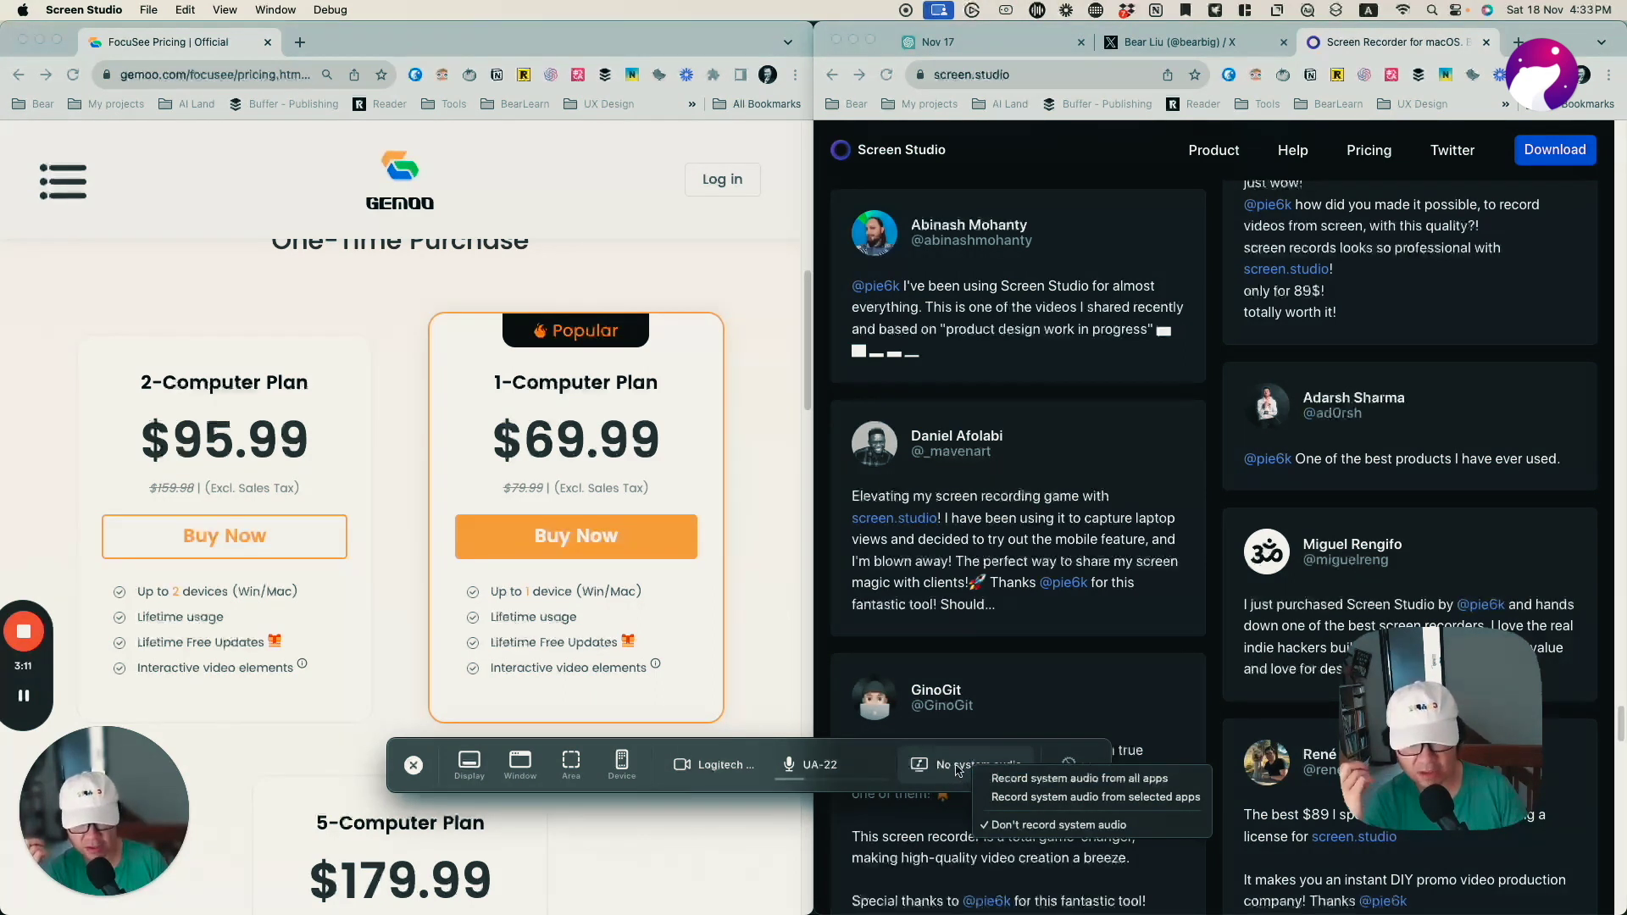
click(958, 769)
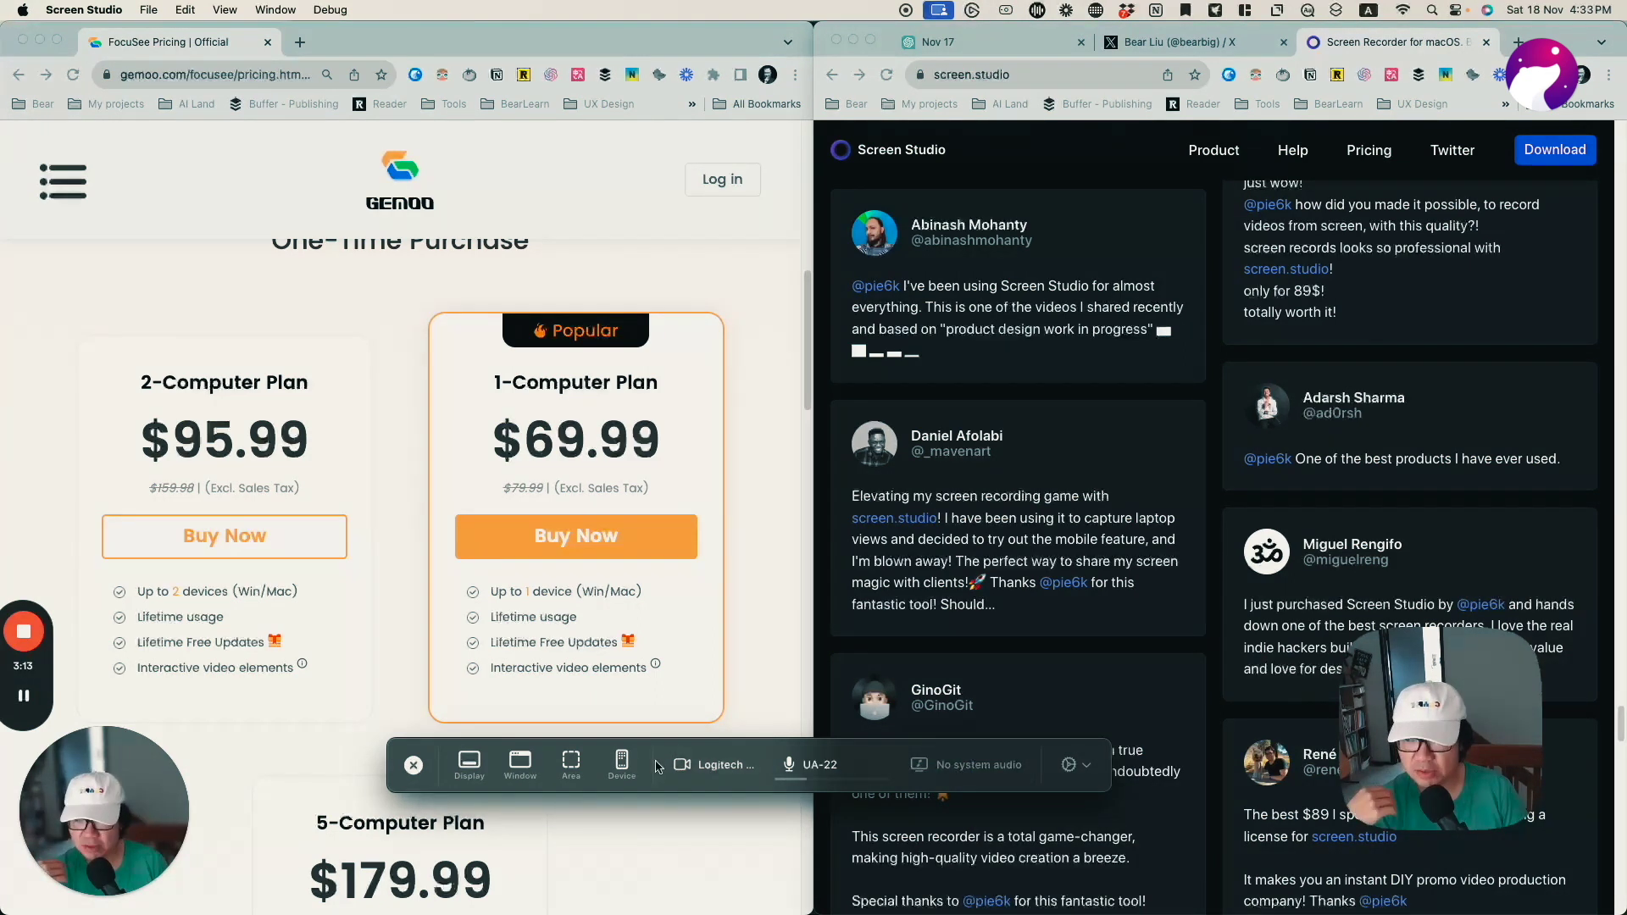
Step: Start a window recording of the Google Chrome window with the Screen Studio site and return its page to the beginning
click(520, 763)
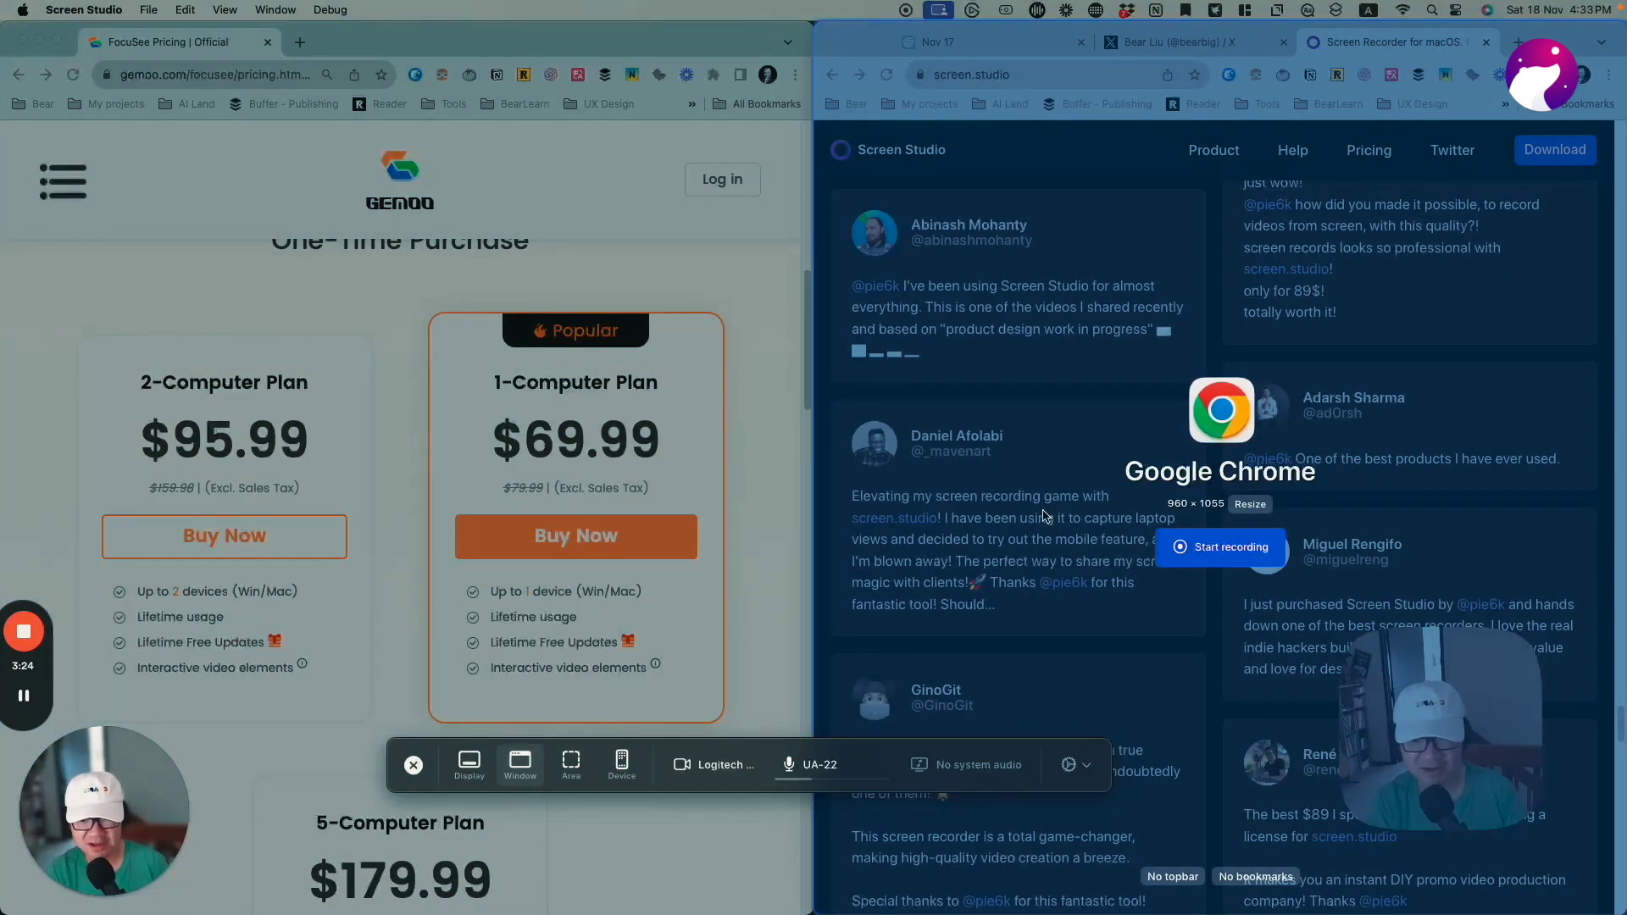
click(1208, 551)
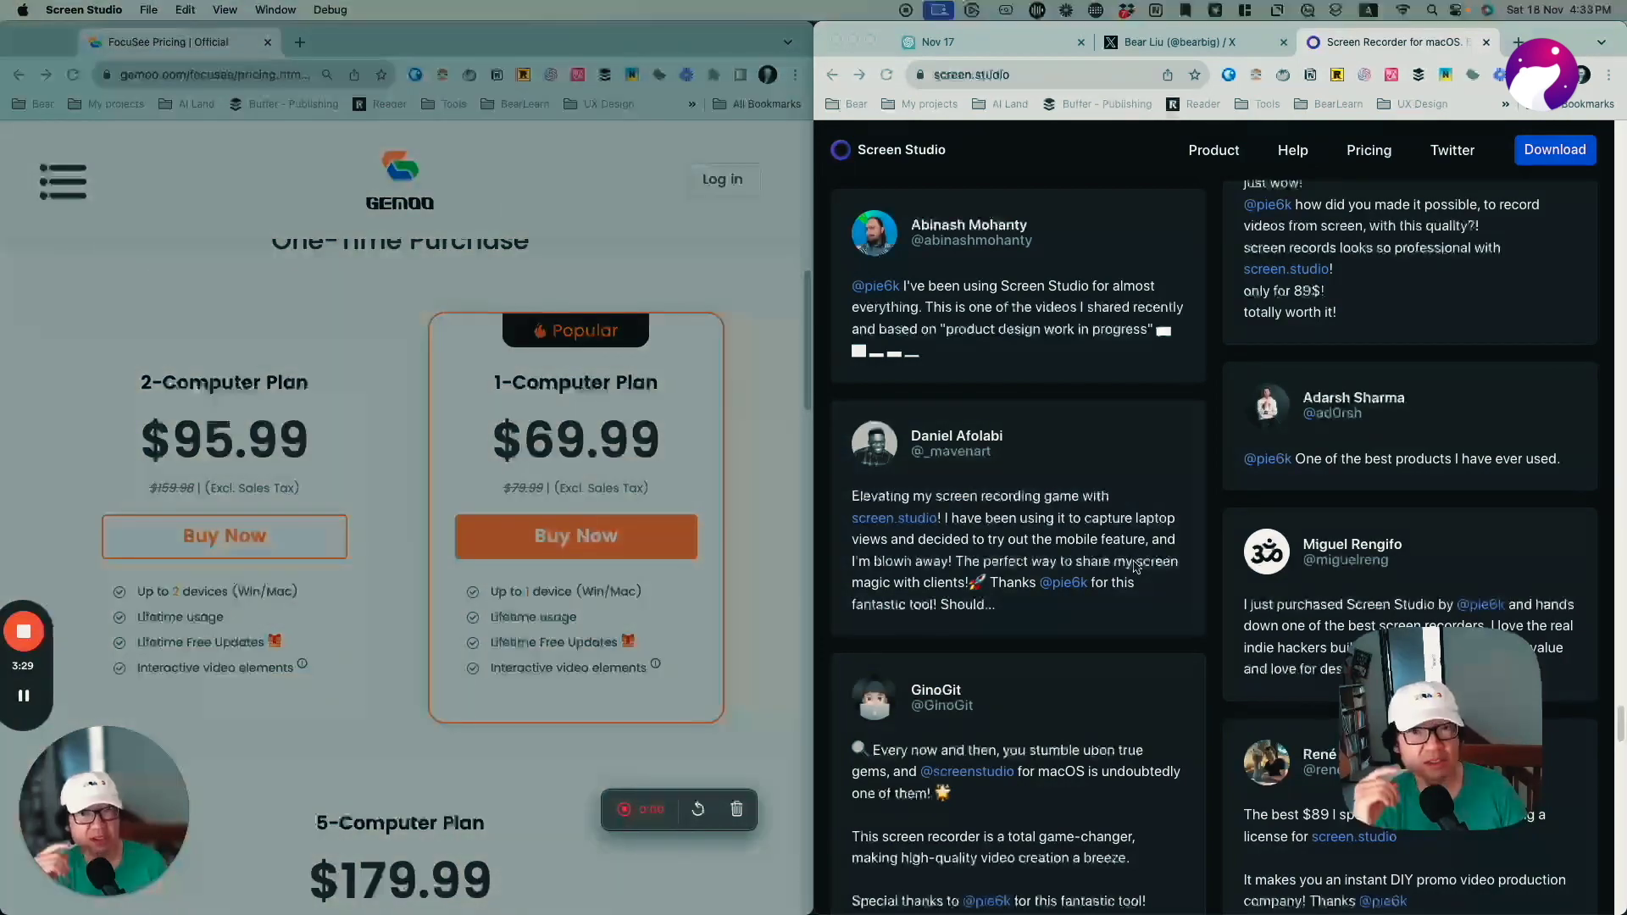
scroll(1204, 566, up, 10)
scroll(1202, 566, up, 15)
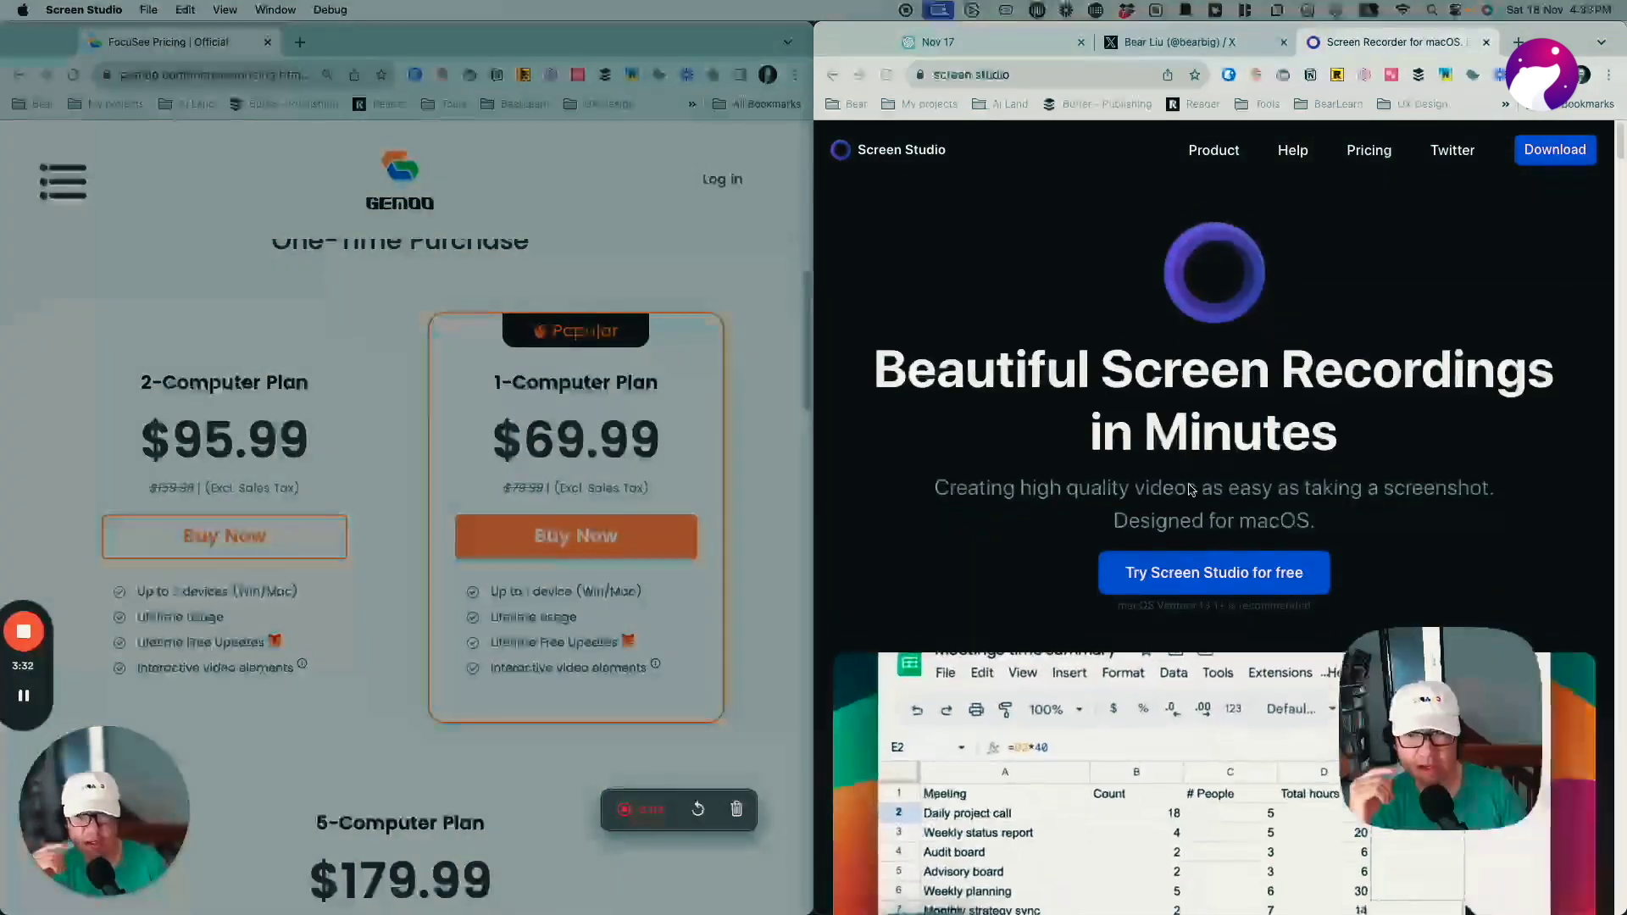
drag(1217, 406, 1496, 546)
click(1377, 404)
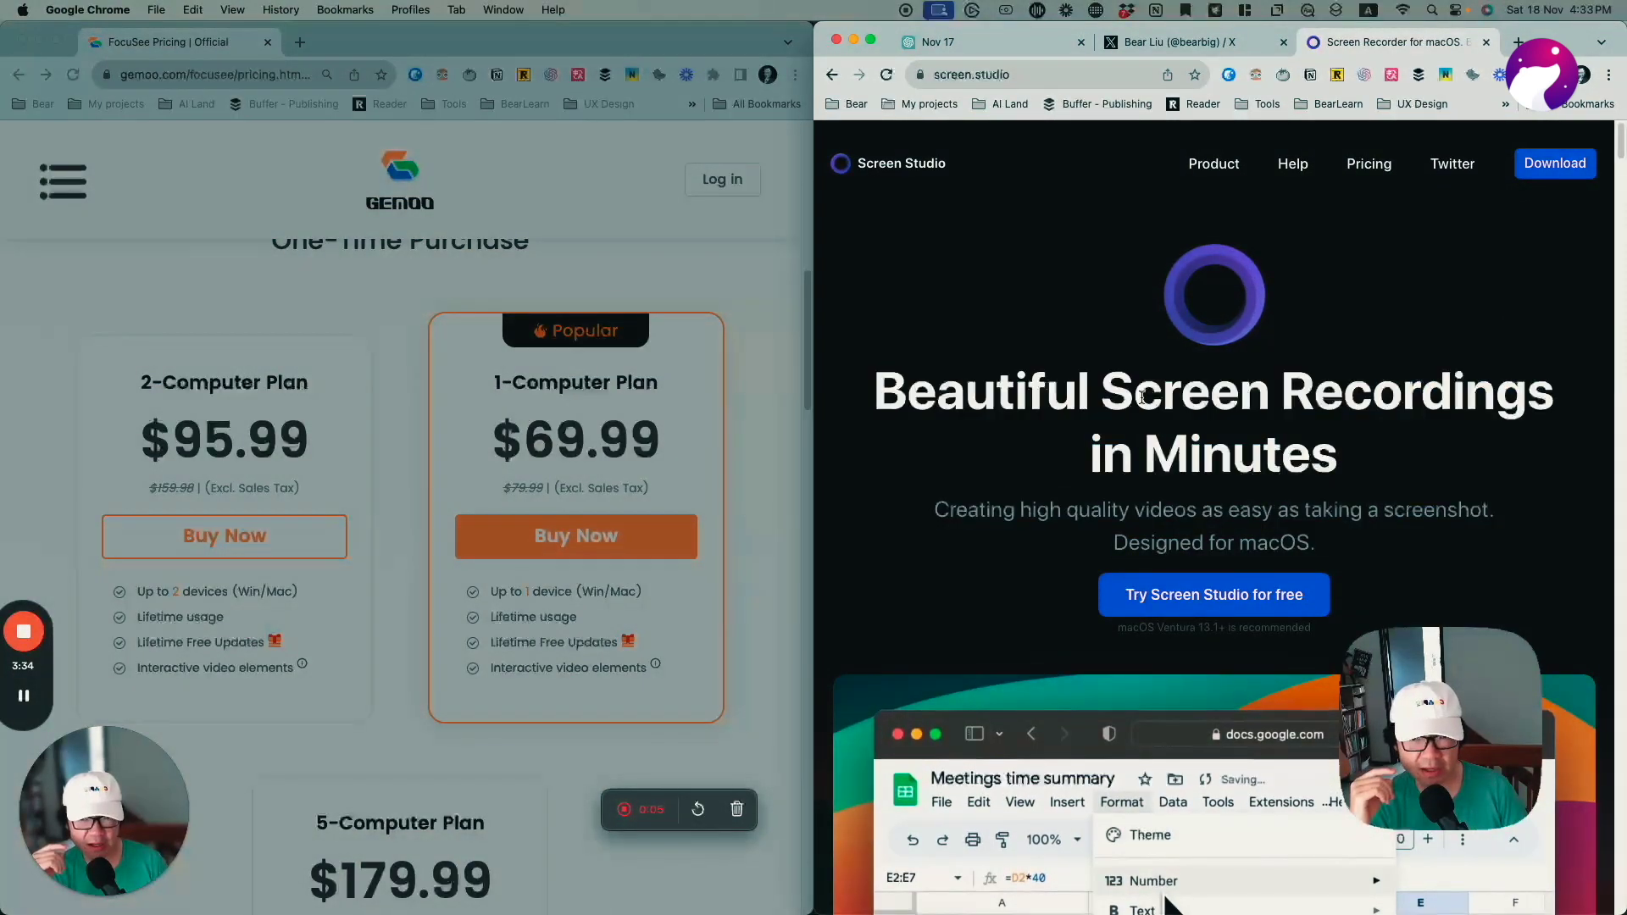
Step: Browse the Screen Studio page down to the automatic and manual zoom features while recording, and stop the recording
scroll(1273, 482, down, 6)
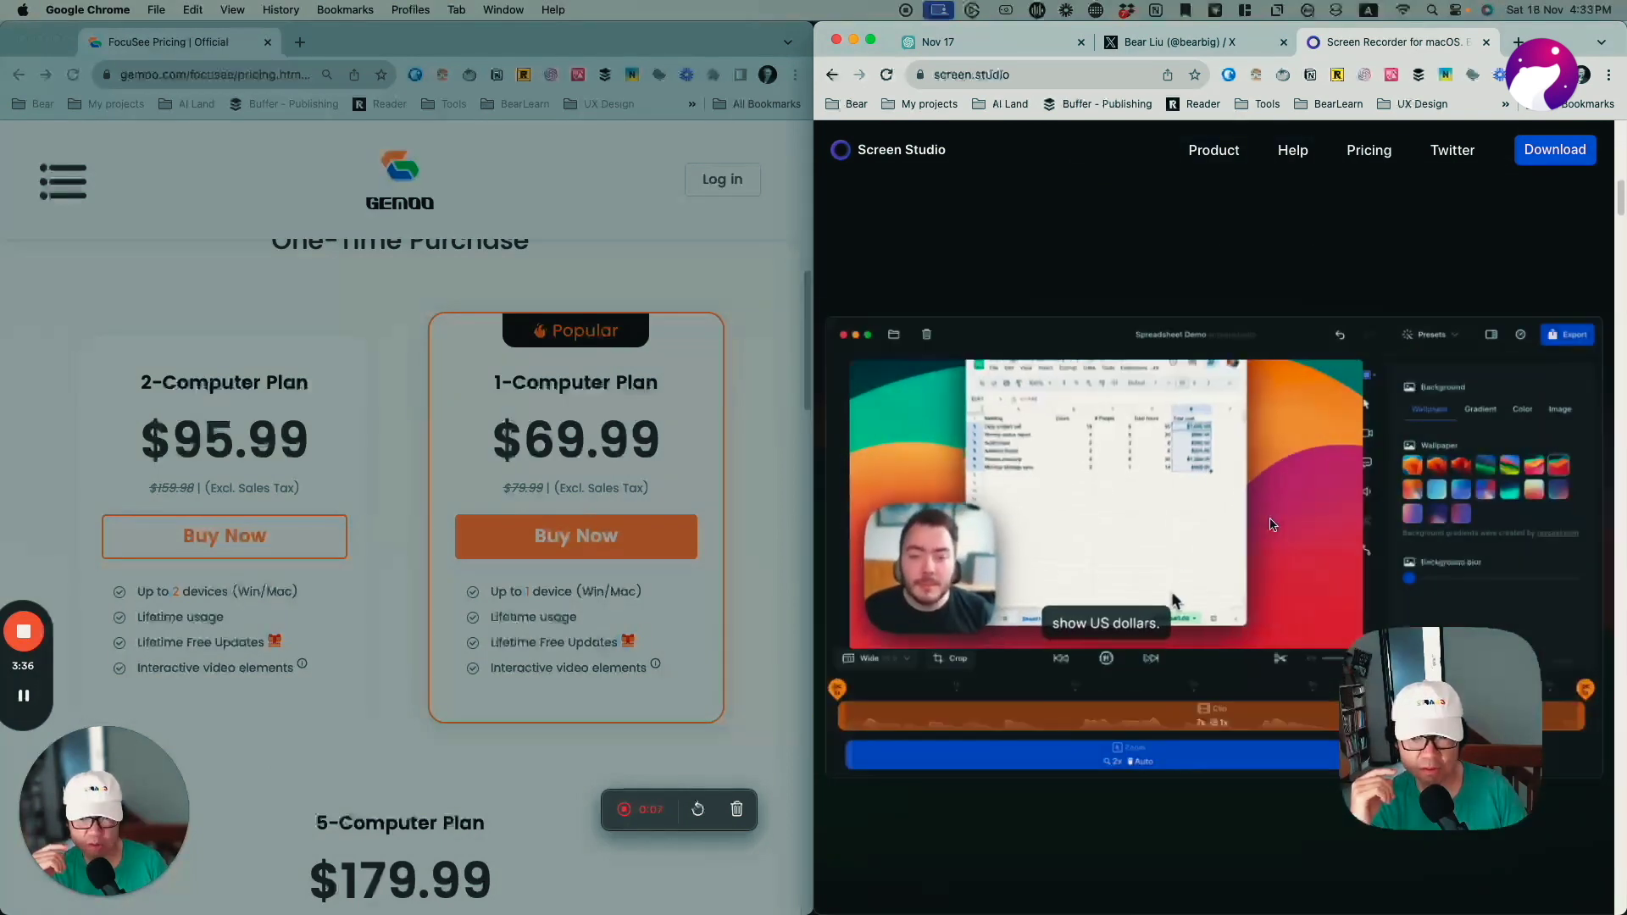
scroll(1242, 649, down, 8)
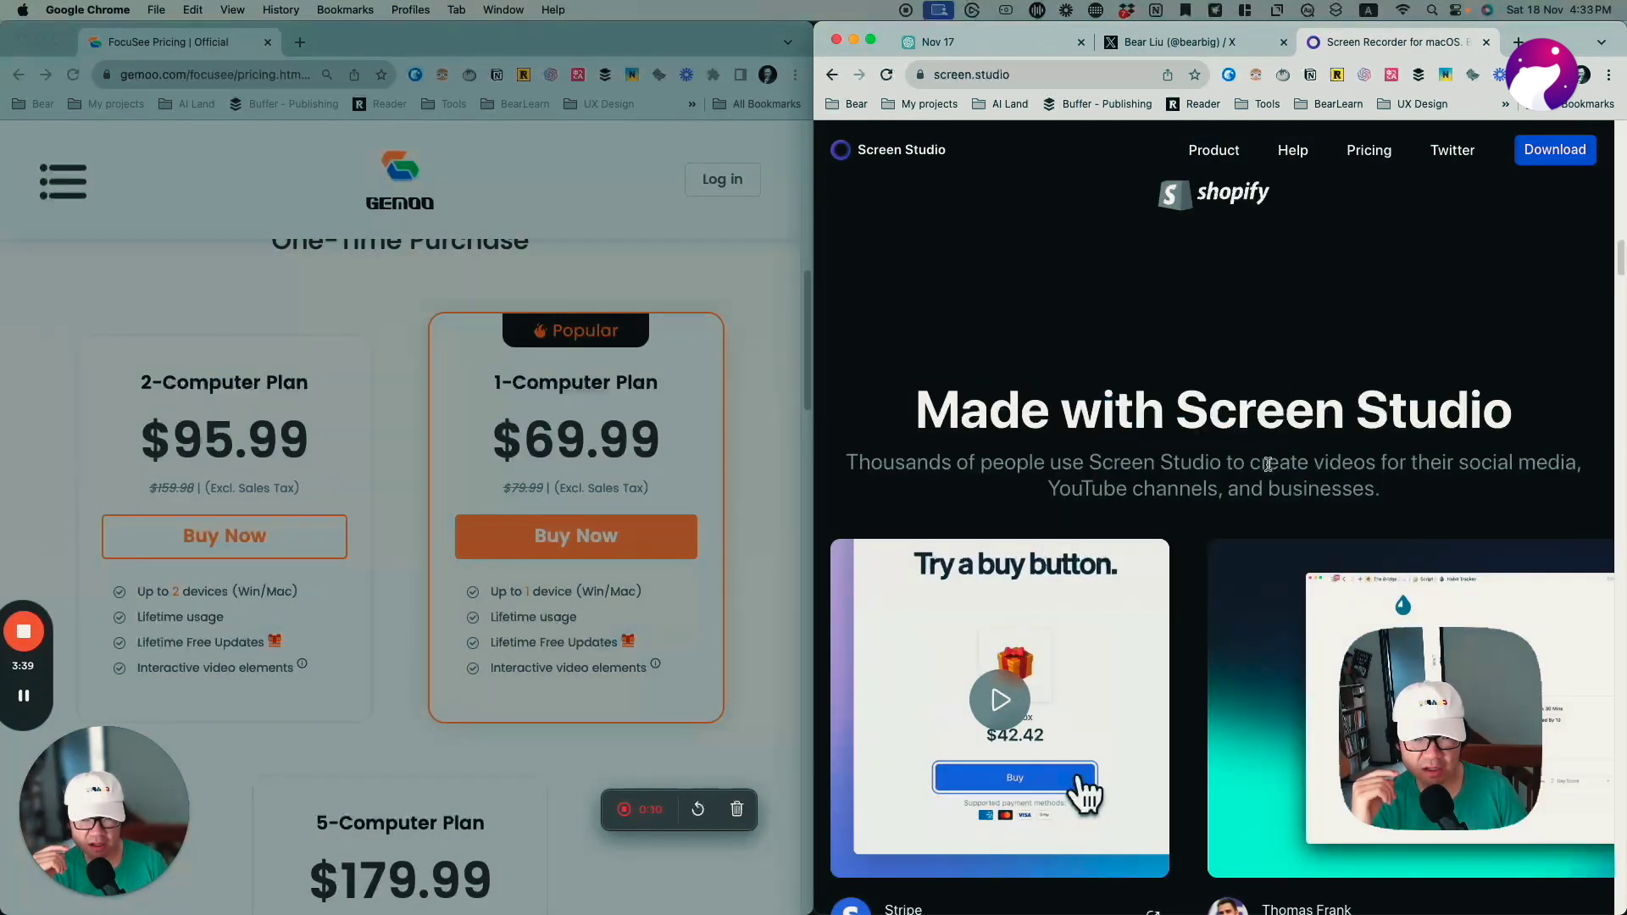
scroll(1230, 602, down, 3)
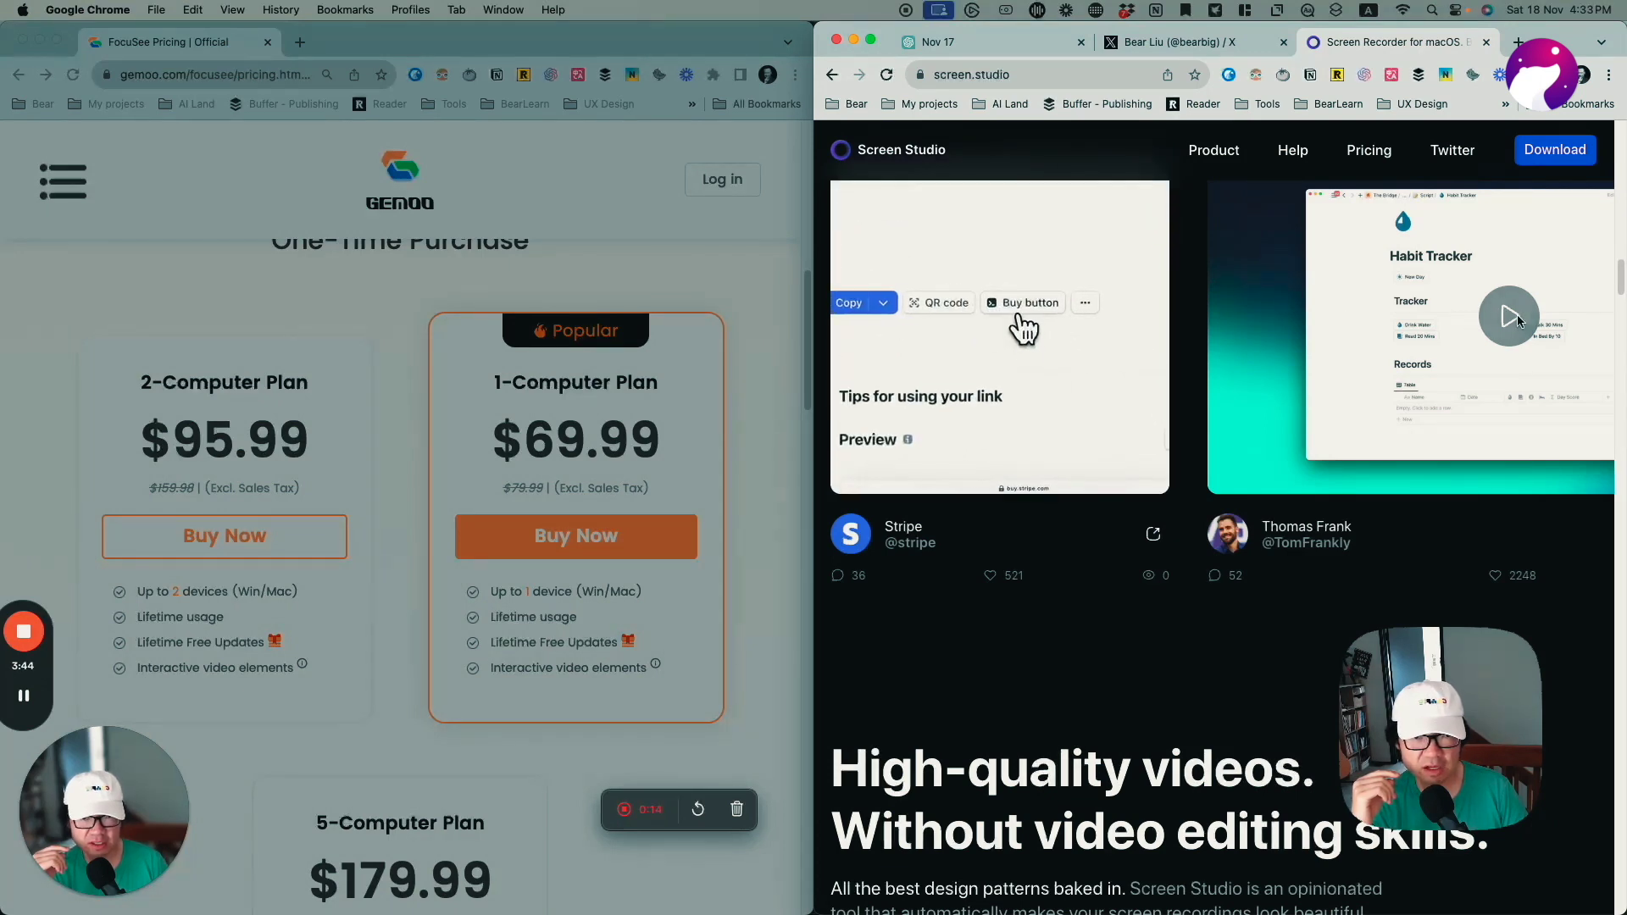
scroll(1280, 513, down, 7)
scroll(1280, 513, down, 6)
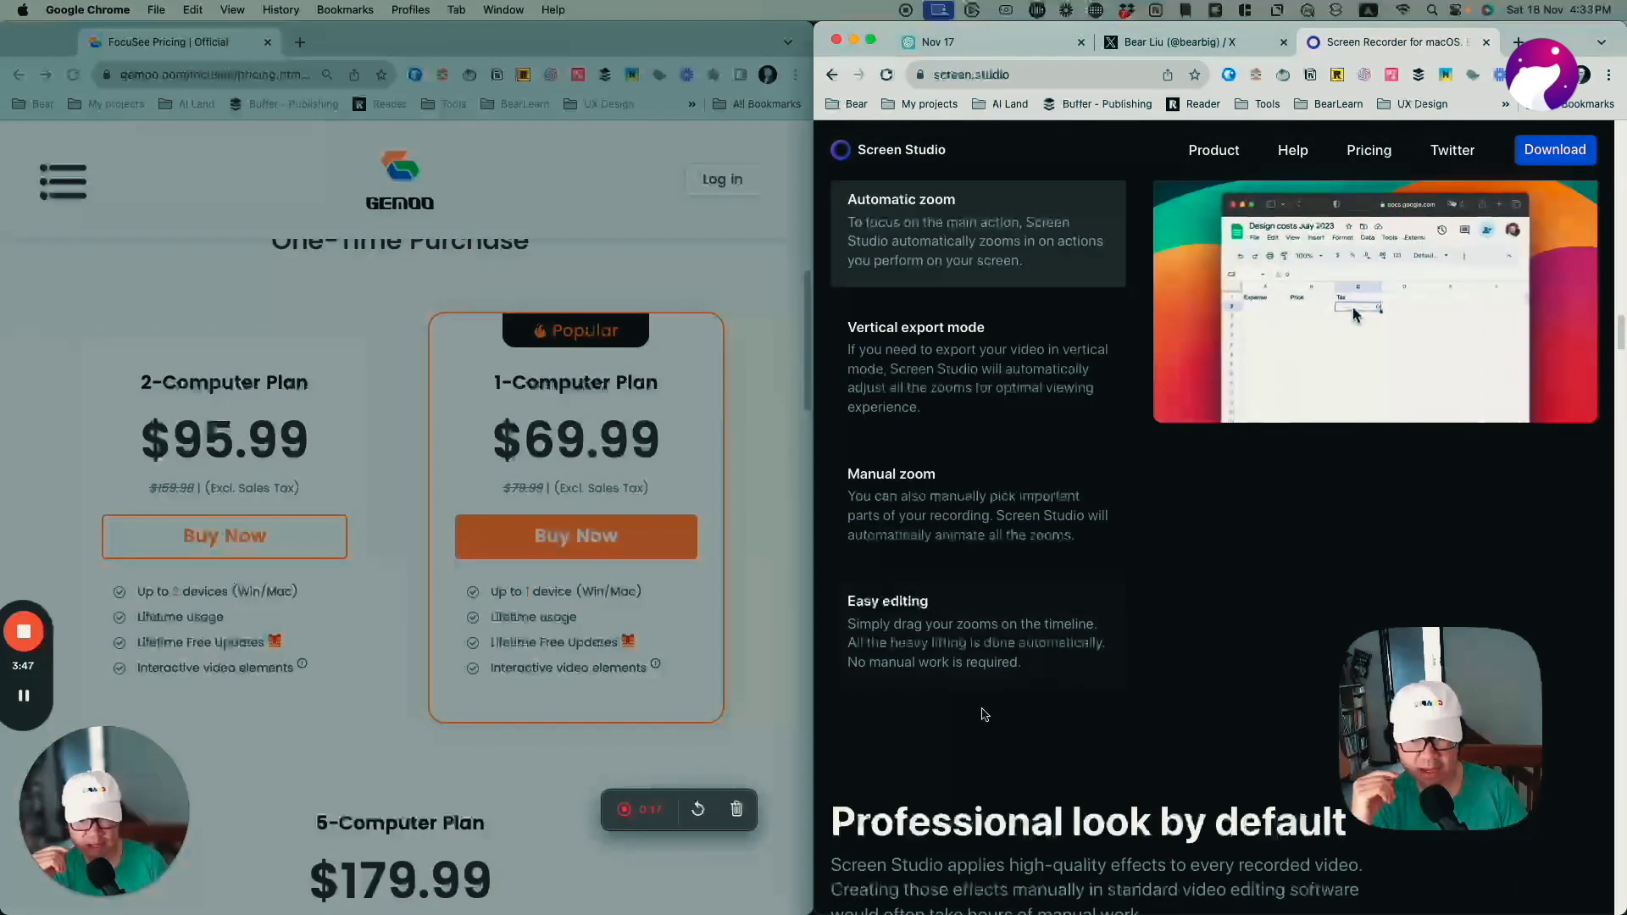
click(653, 810)
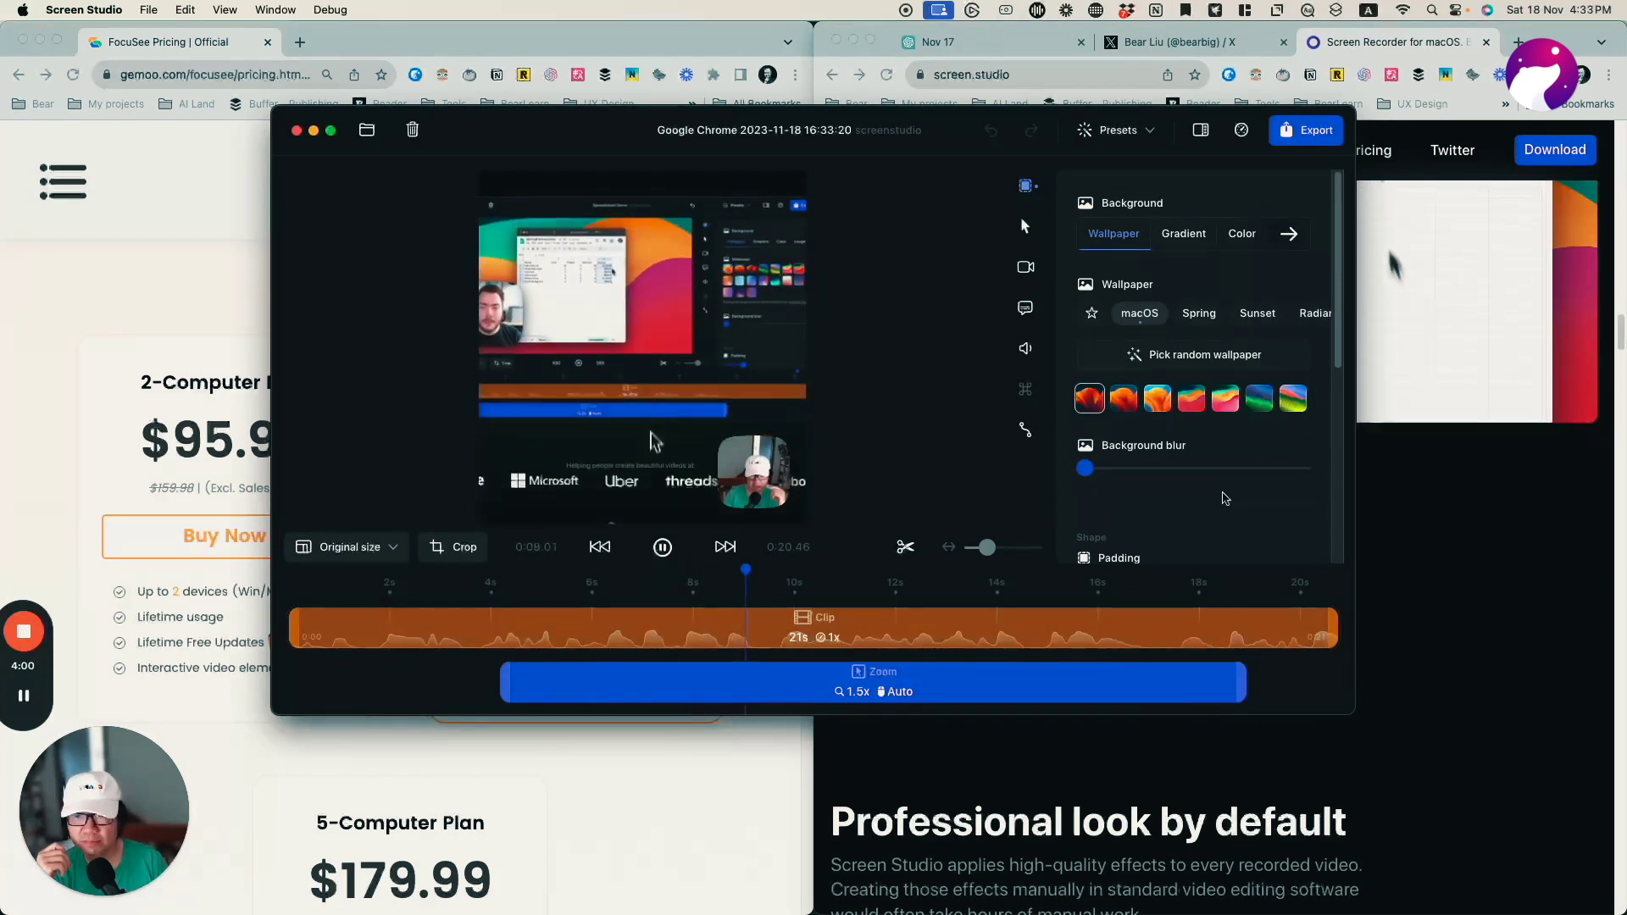
Step: Pause the preview, try a padding of 29.7% around the recorded window, and reset the padding
key(space)
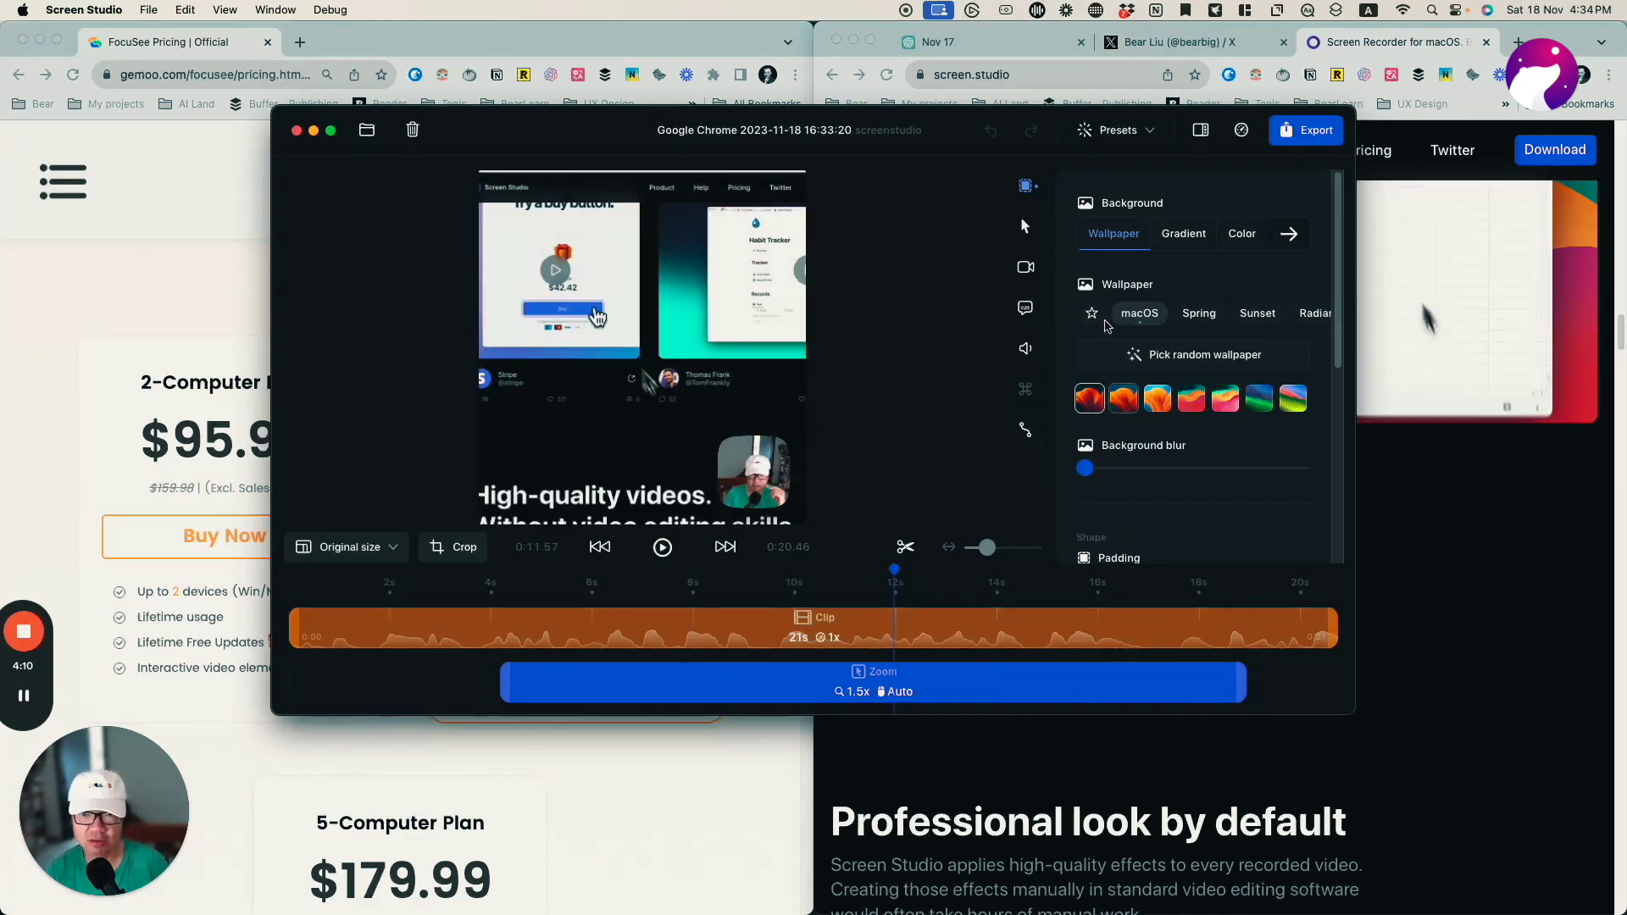
click(1076, 468)
scroll(1102, 441, down, 2)
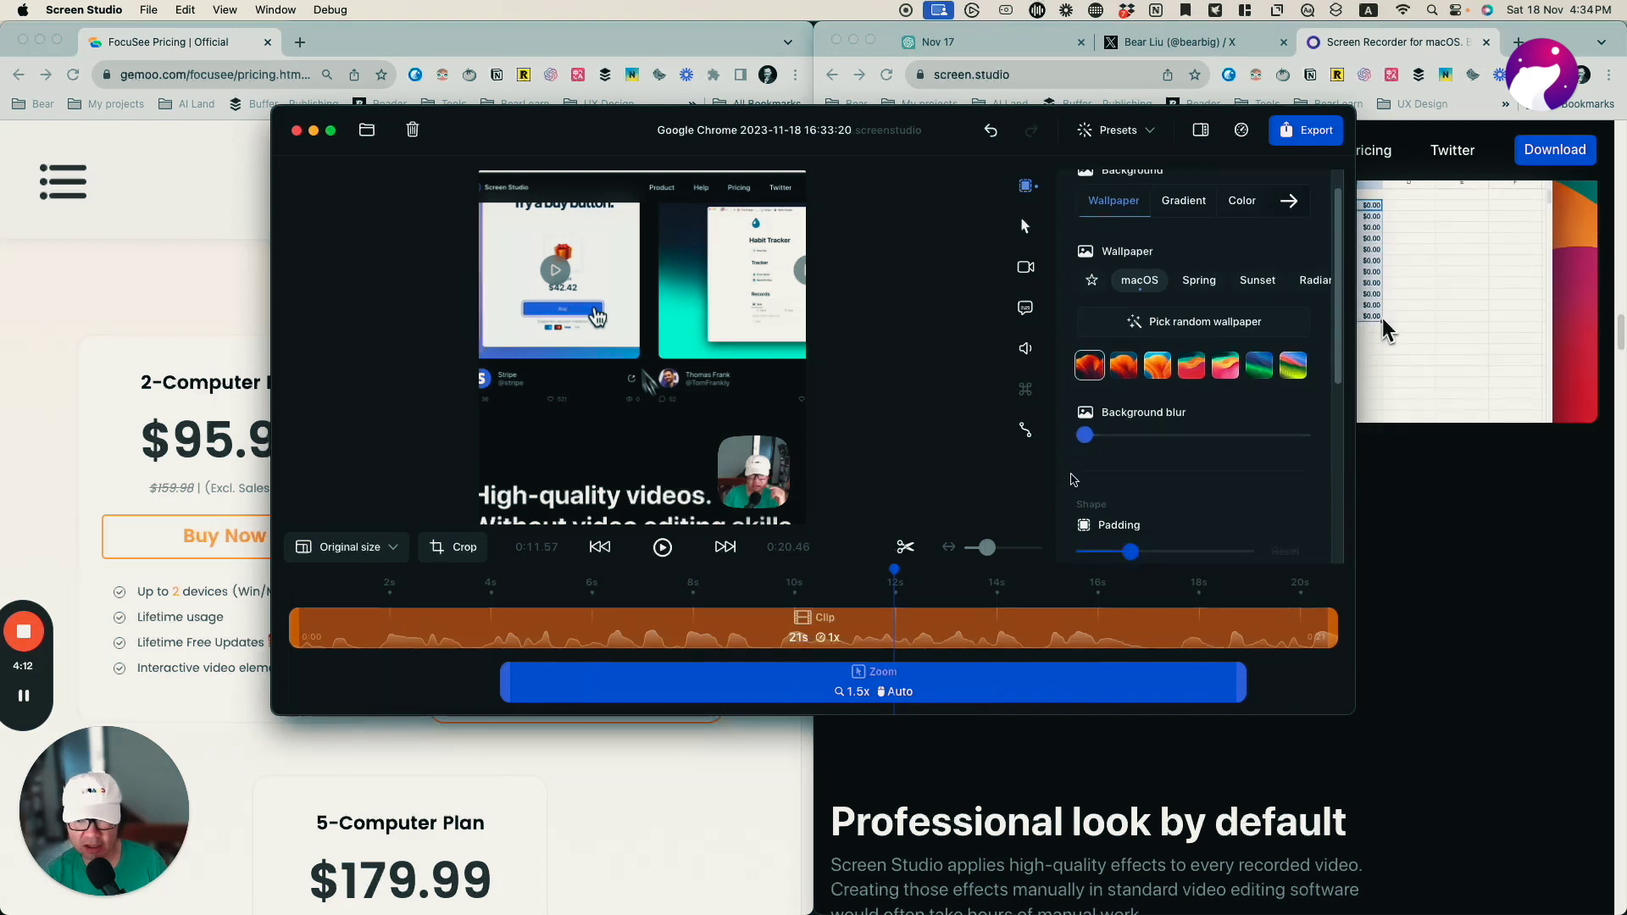
drag(1139, 519, 1233, 514)
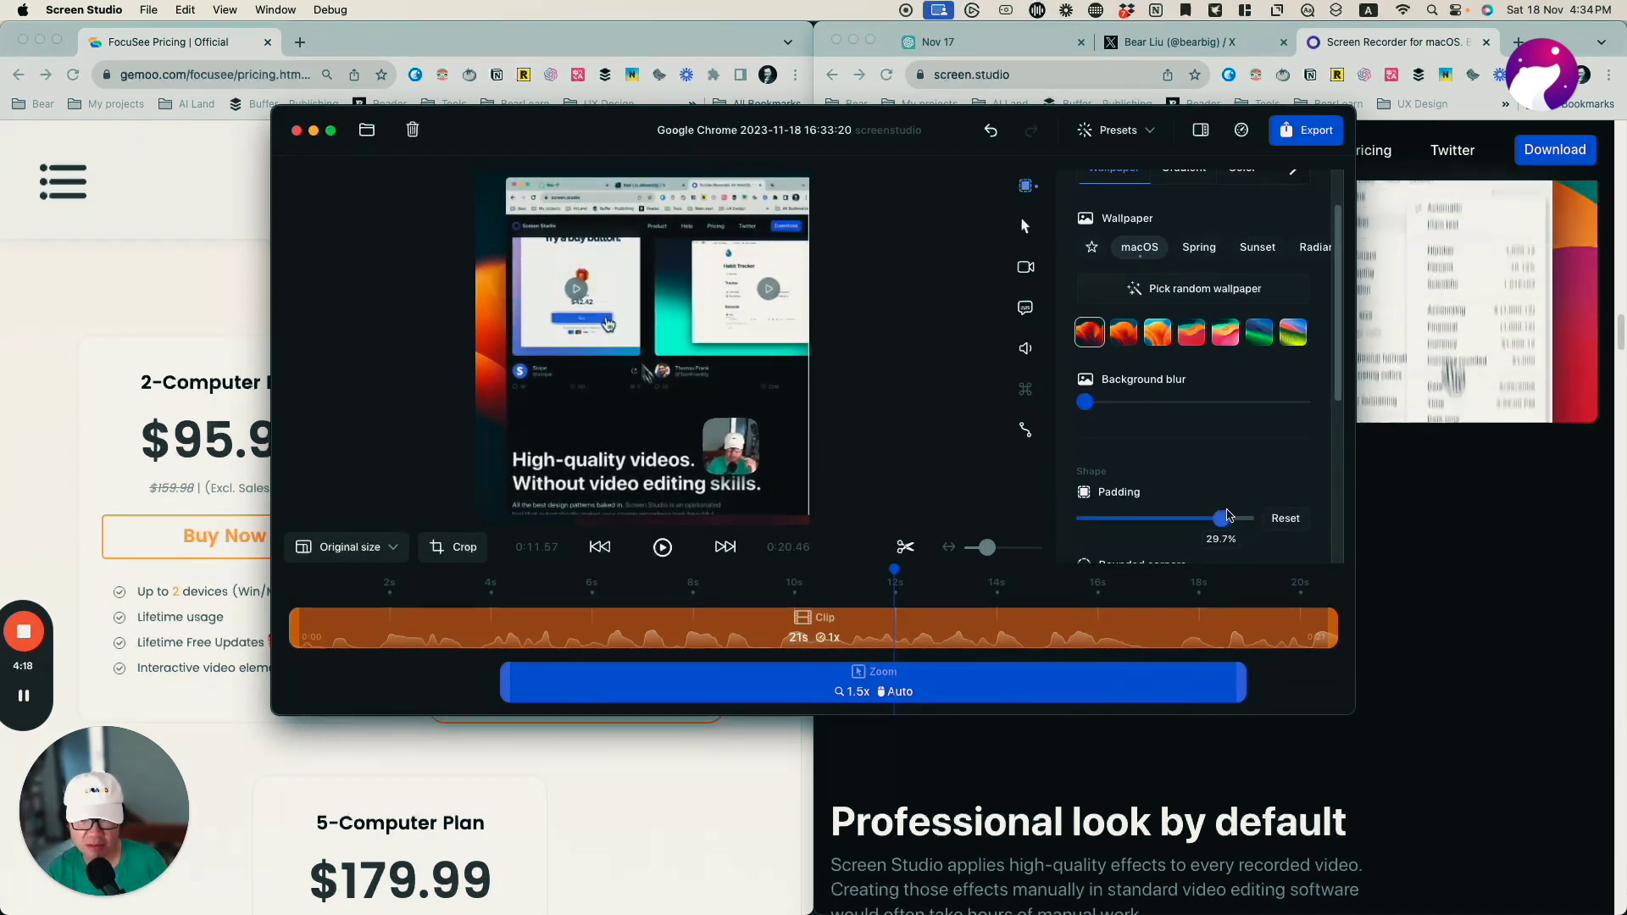
scroll(1246, 424, down, 3)
click(1283, 308)
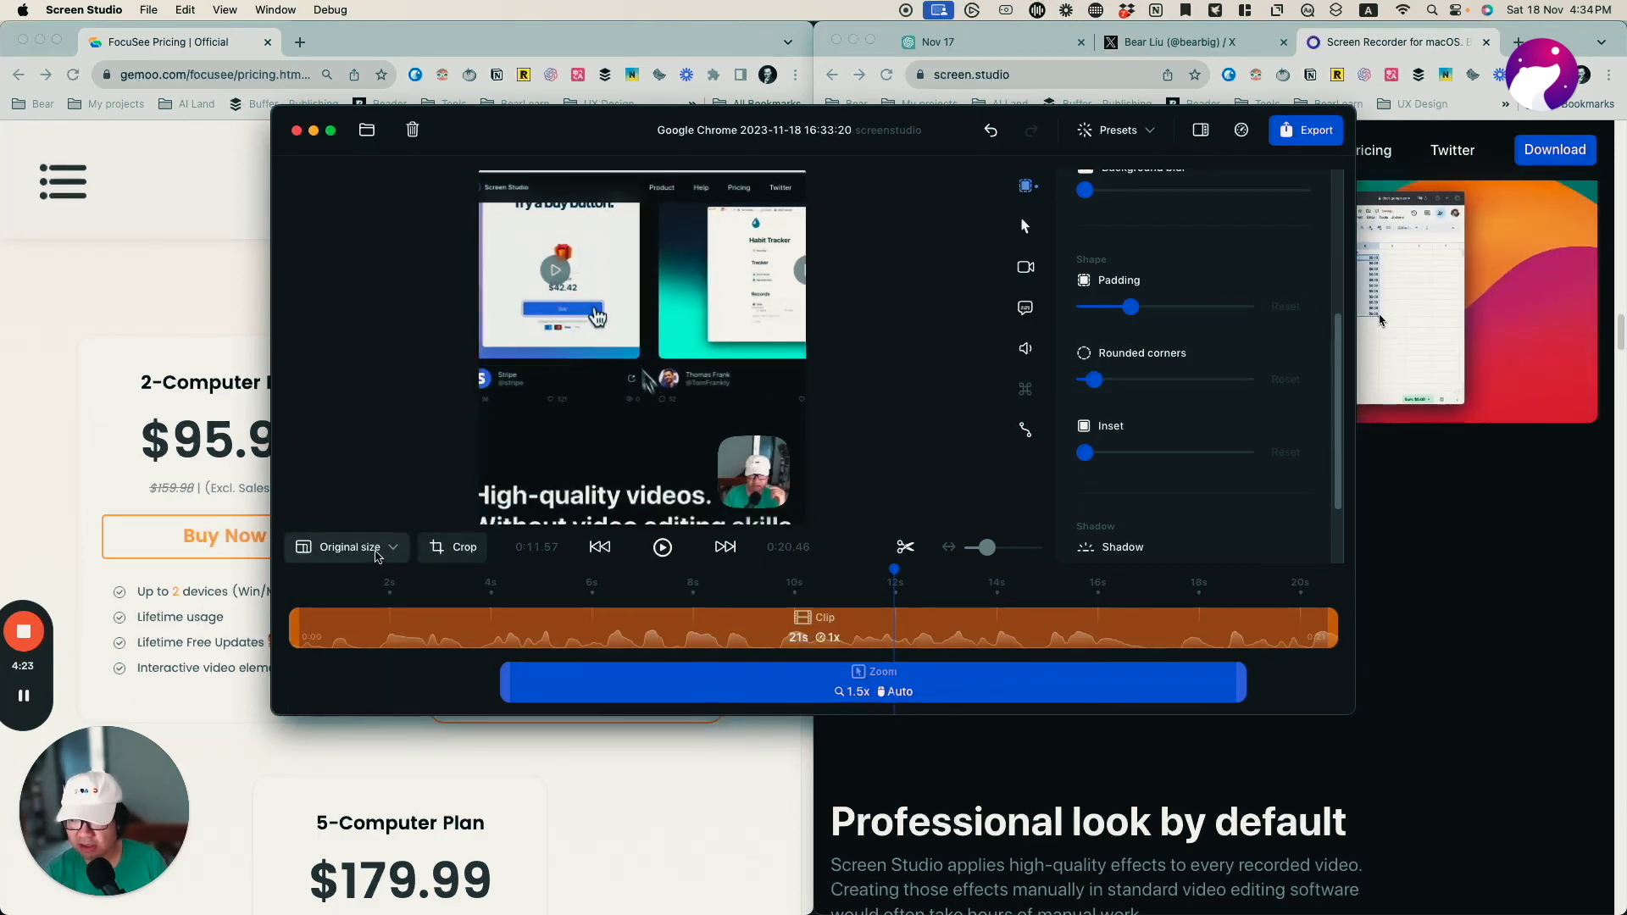
Step: Set the video's aspect ratio to Wide 16:9, trying out the Vertical 9:16 format as well
click(378, 553)
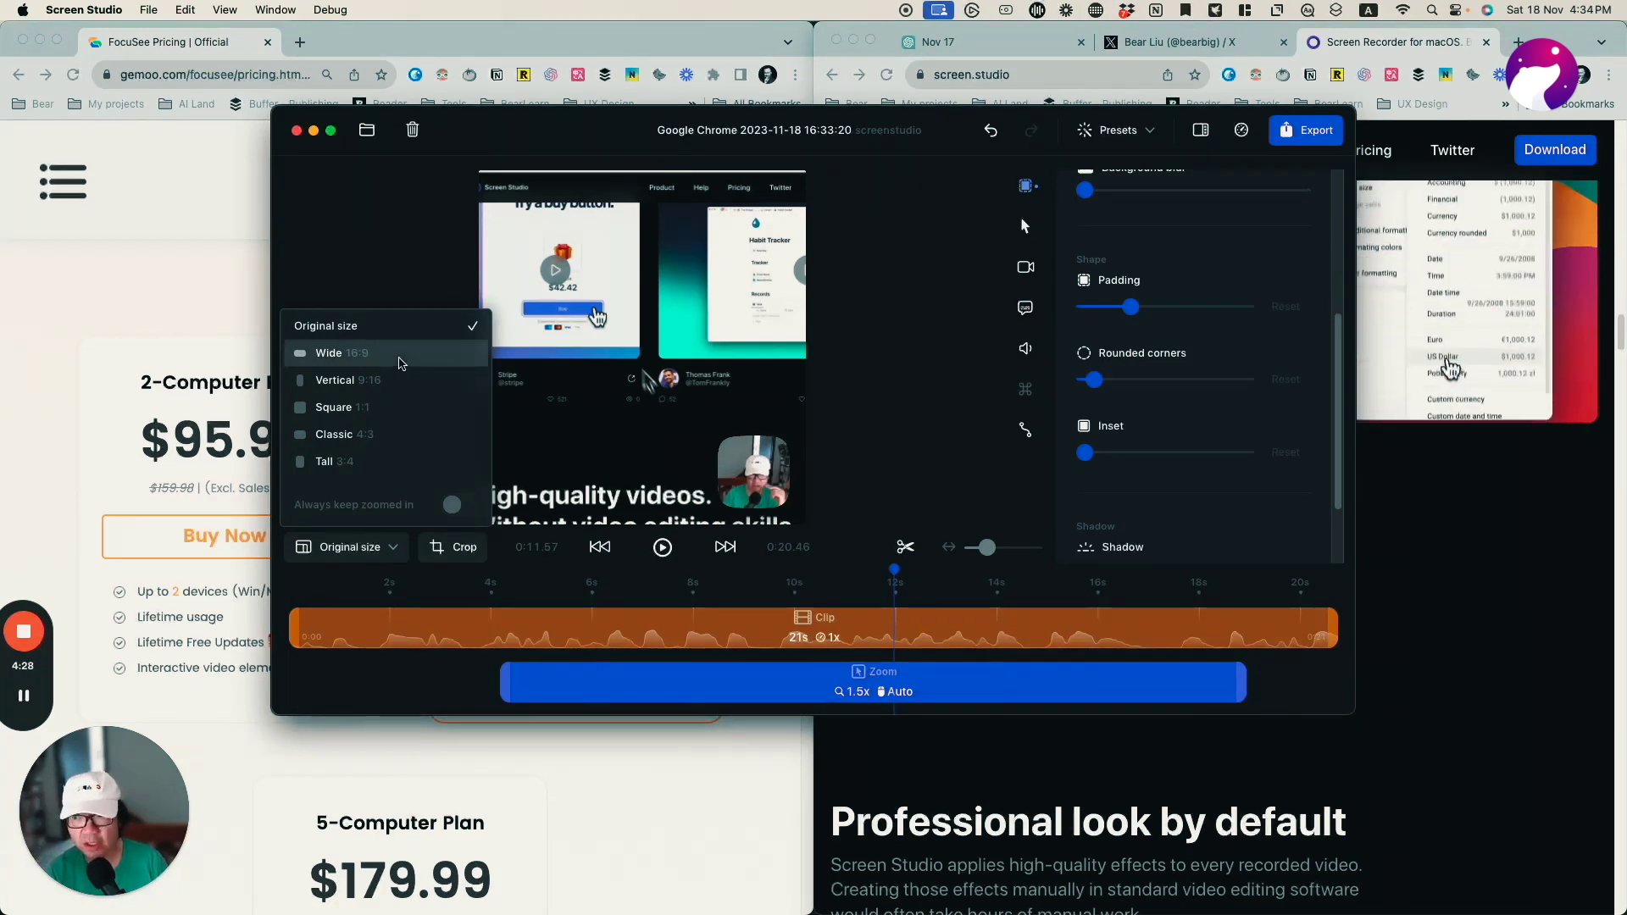
click(400, 354)
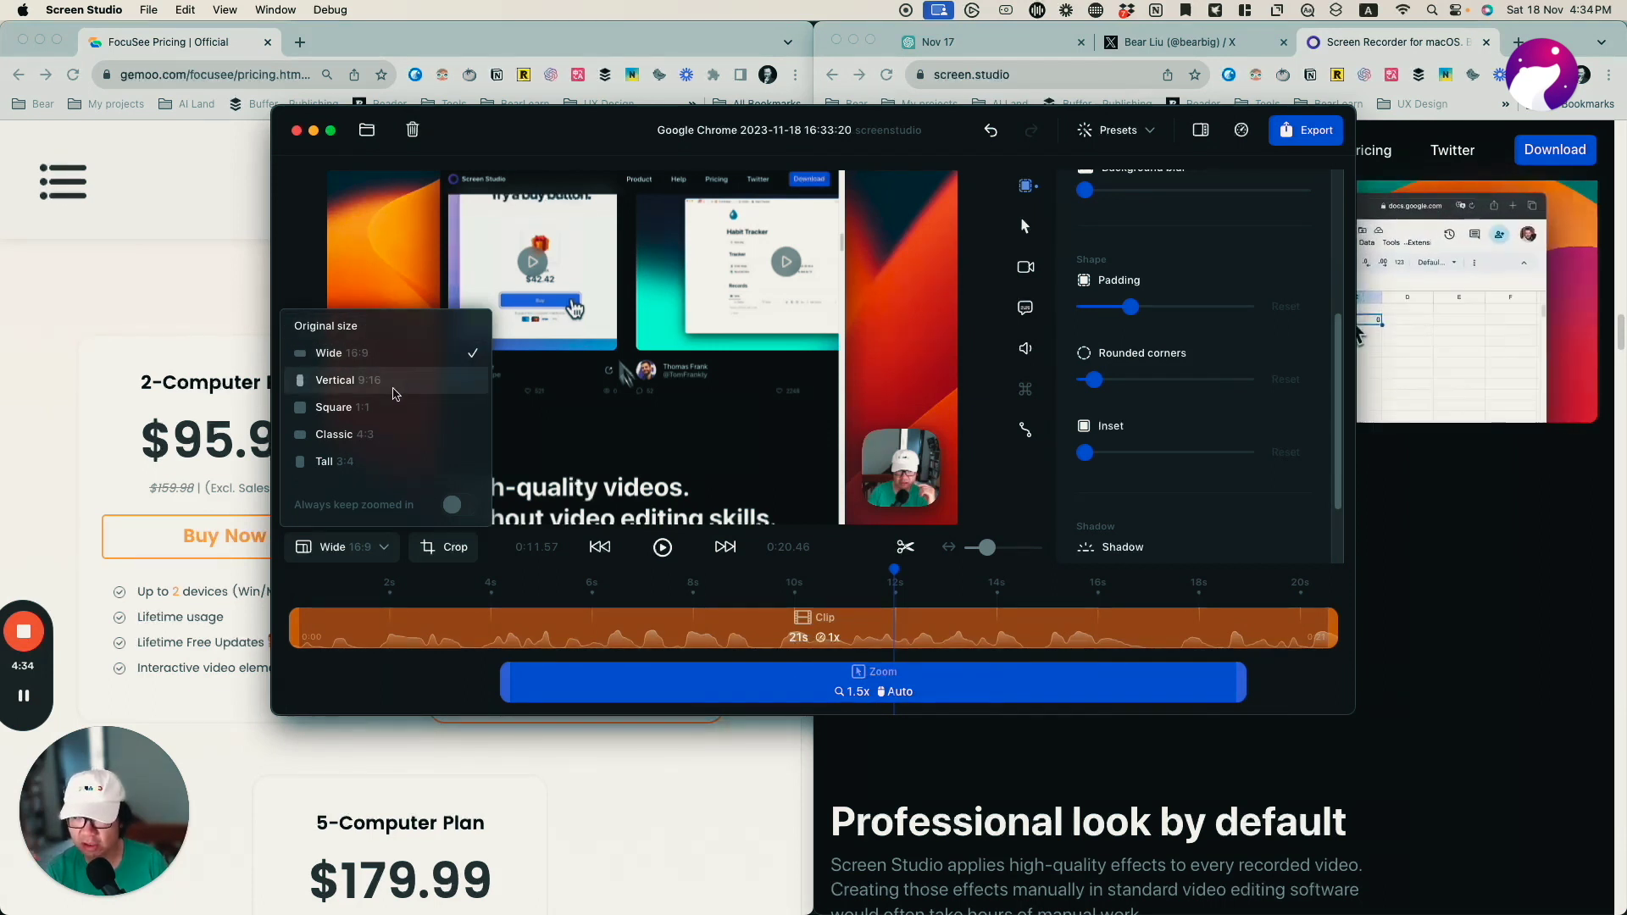
click(395, 392)
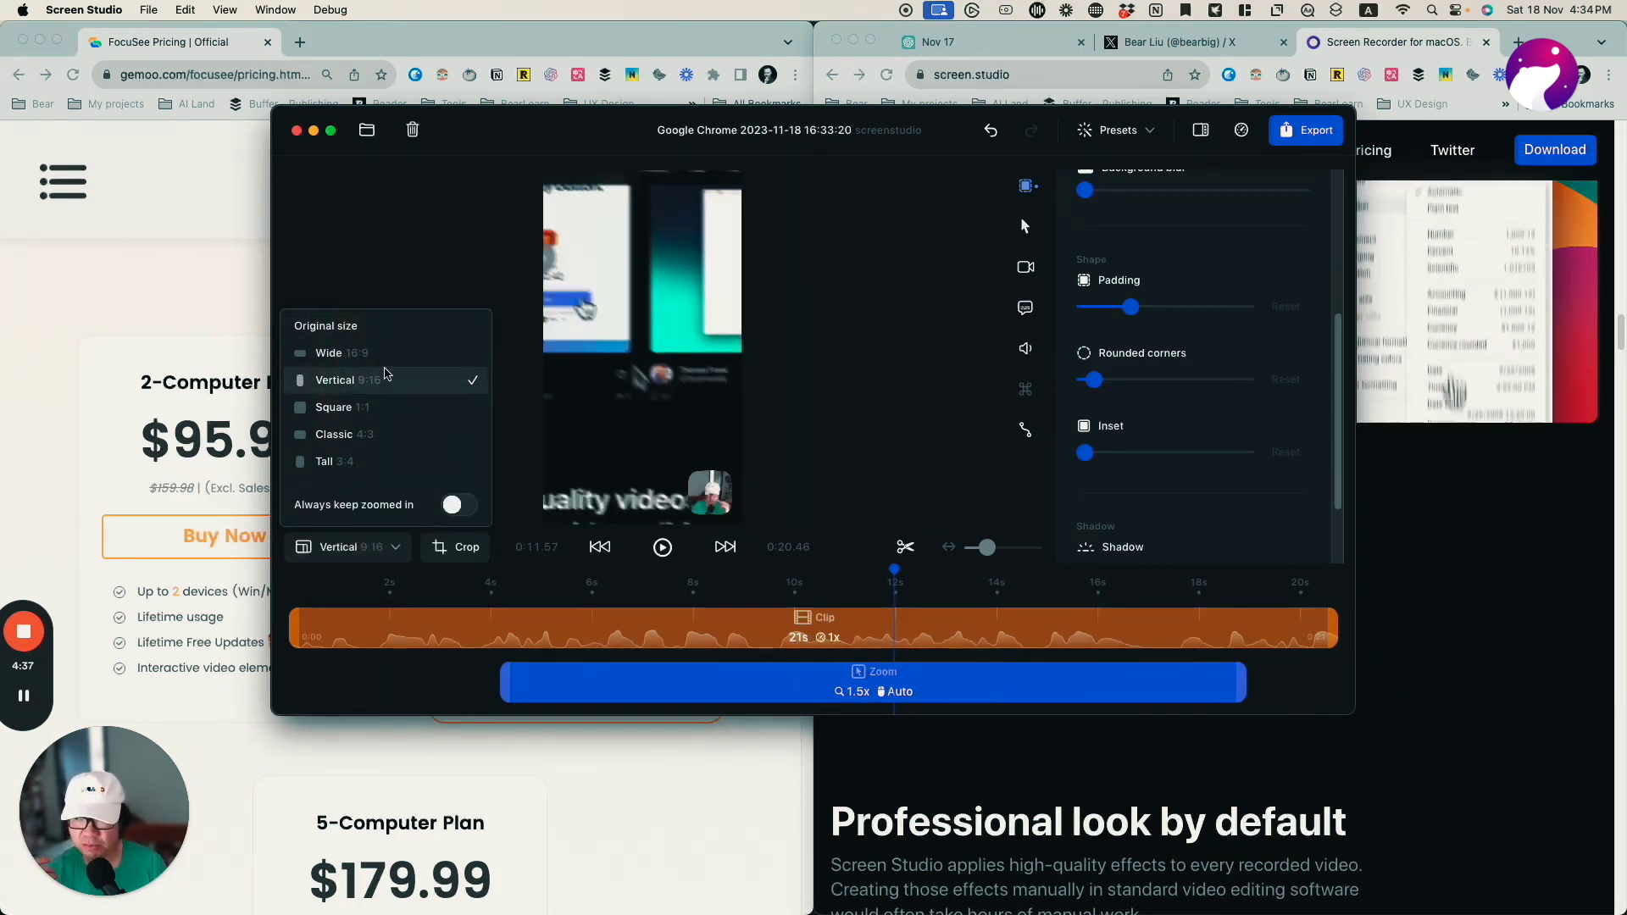
click(382, 355)
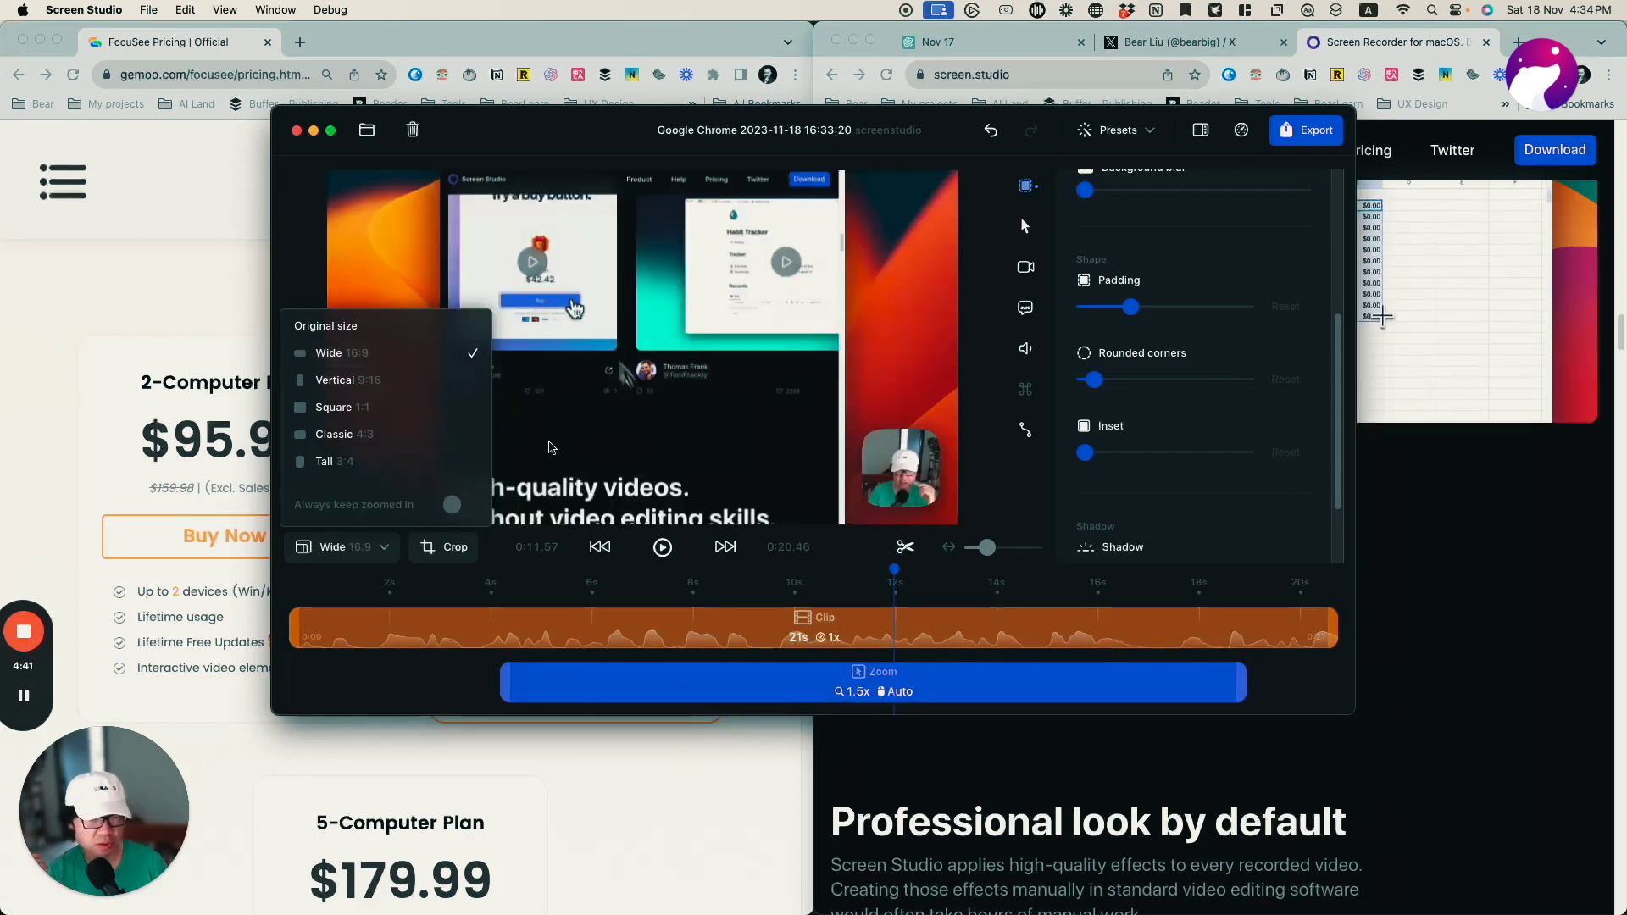
click(552, 431)
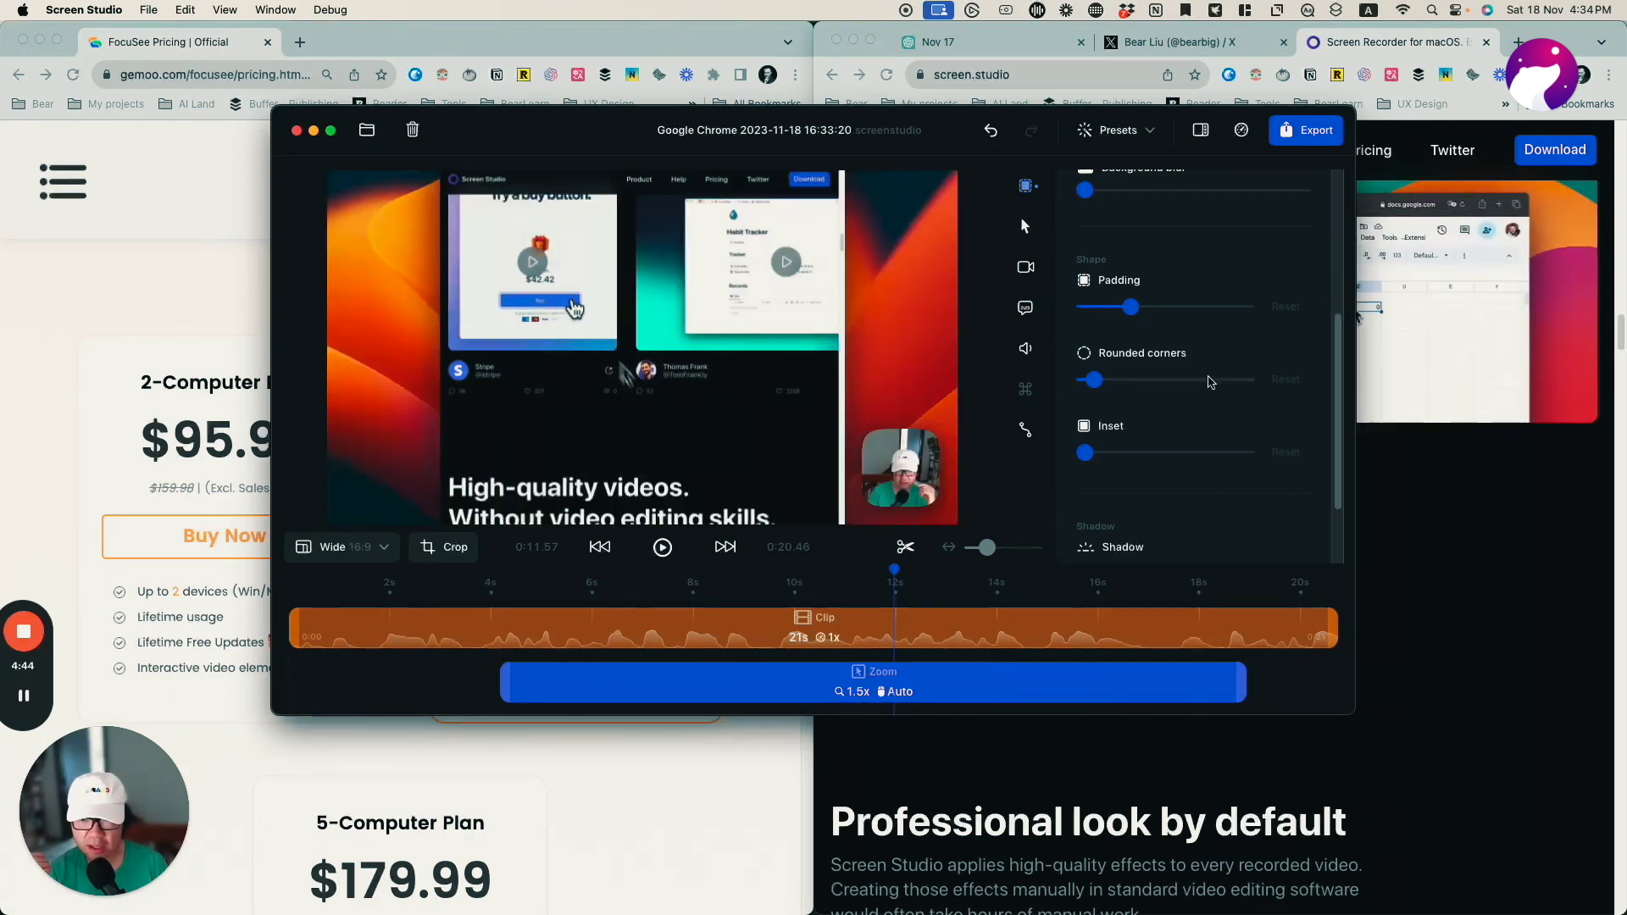
Step: Increase the padding around the recorded window and try out the rounded corners and inset settings
mouse_move(1136, 384)
mouse_down()
mouse_move(1172, 381)
mouse_move(1132, 381)
mouse_up()
drag(1131, 307, 1186, 308)
mouse_move(1096, 456)
mouse_down()
mouse_move(1146, 452)
mouse_move(1078, 452)
mouse_up()
Step: Change the video background to the macOS wallpaper with the green, orange and pink waves
scroll(1143, 377, up, 5)
scroll(1143, 377, up, 2)
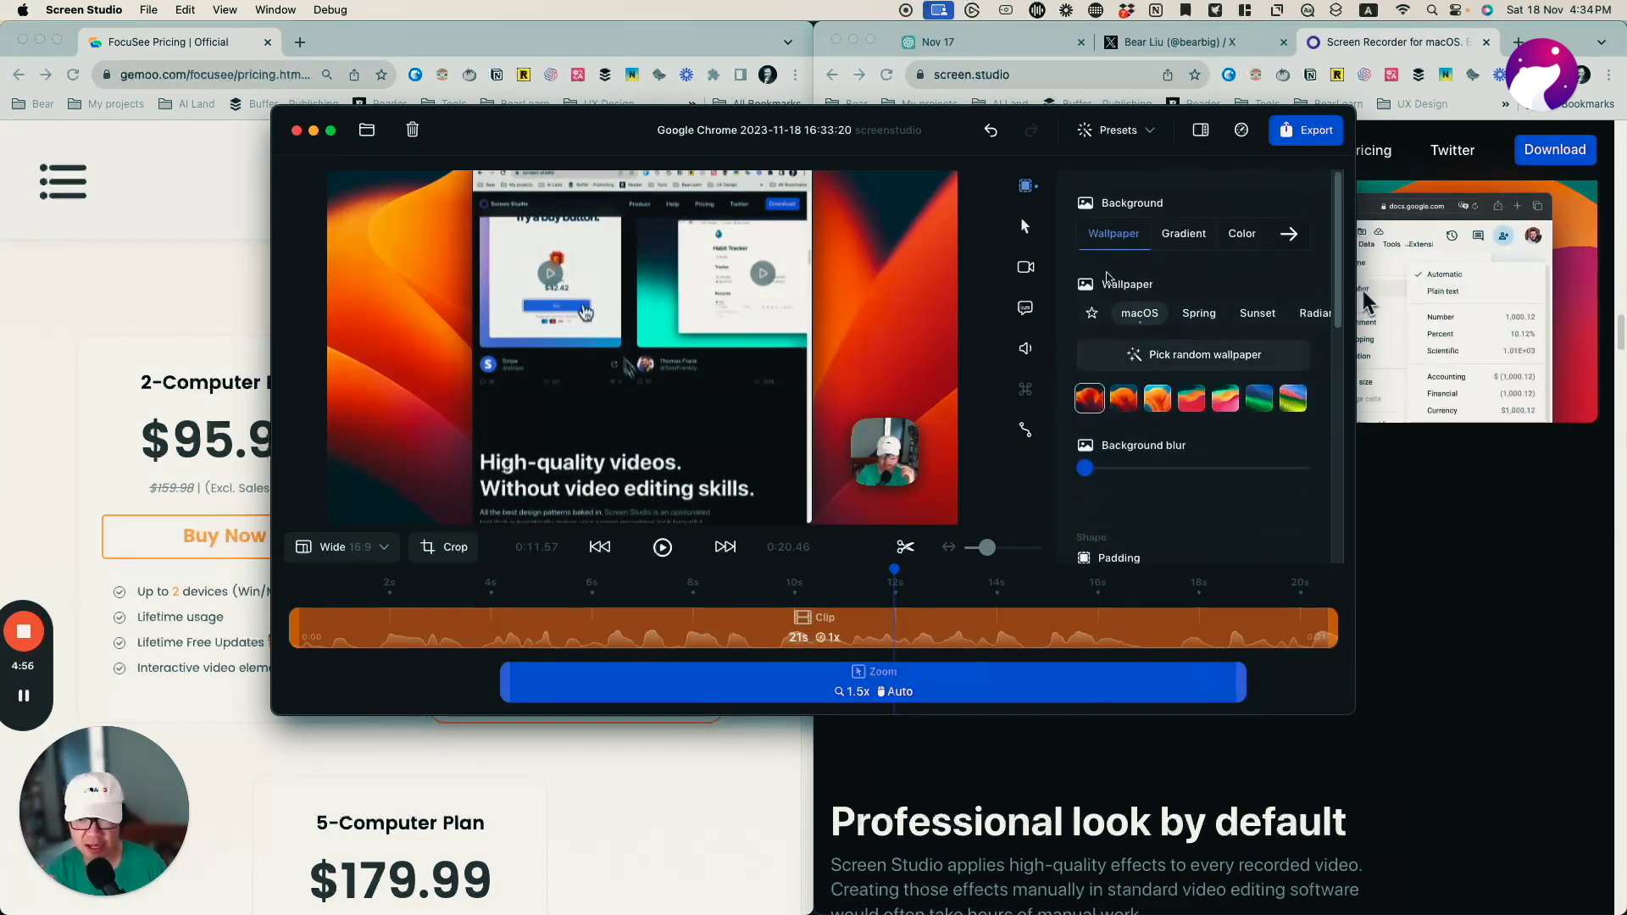
click(1226, 398)
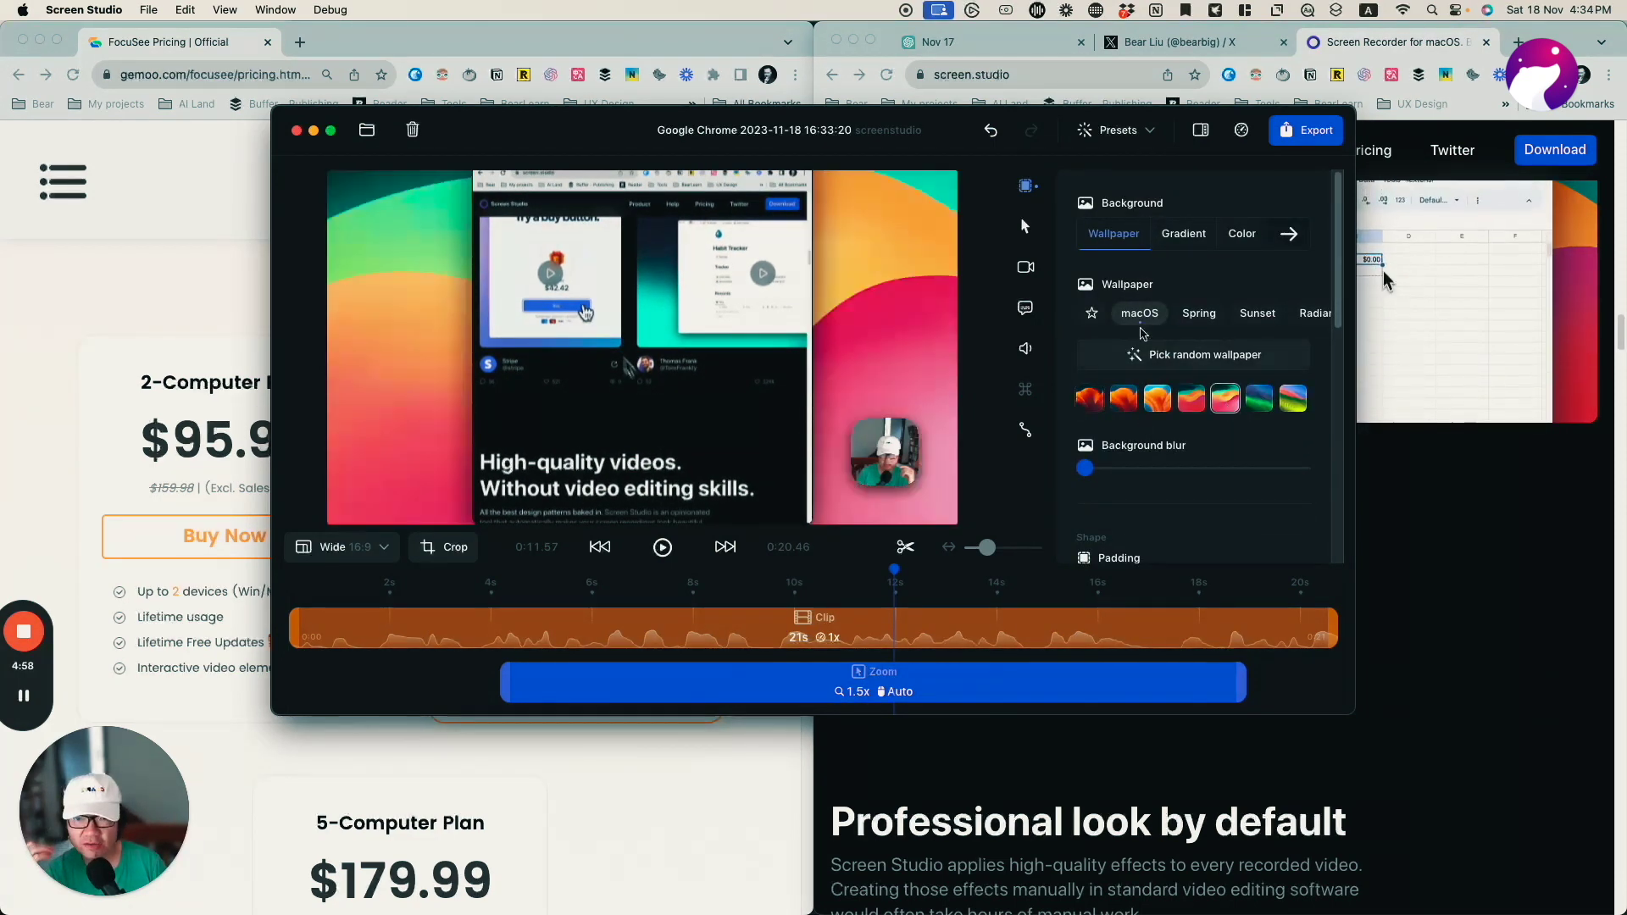
Step: Enlarge the cursor in the recording and preview the effect by playing the clip from near its start to about 16 seconds
click(1026, 224)
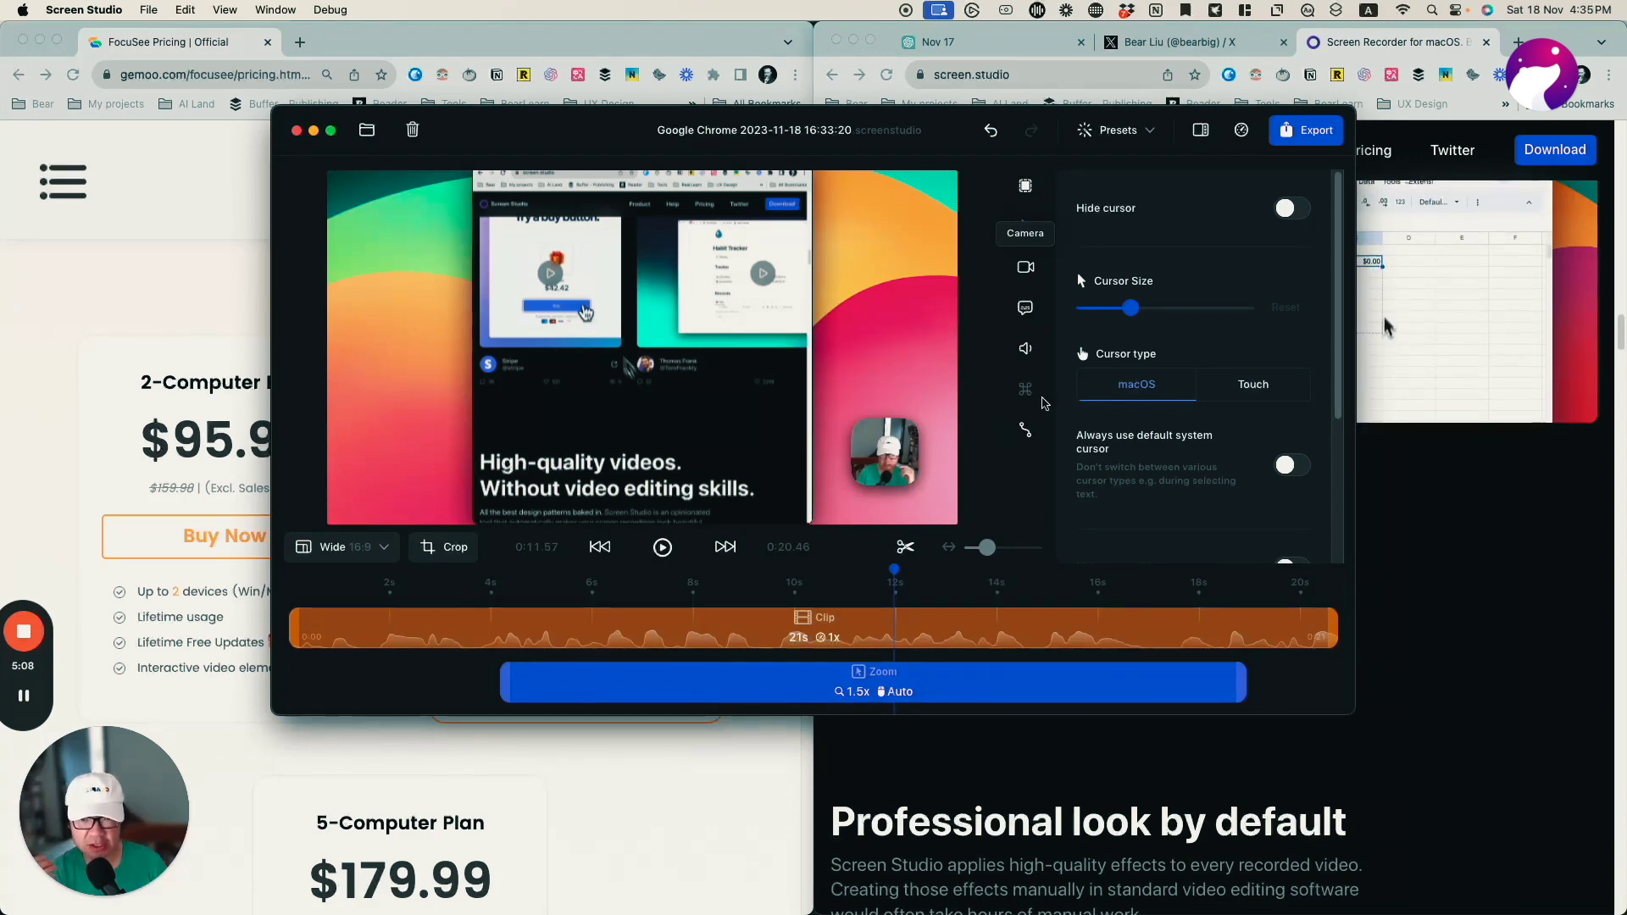
mouse_move(1130, 308)
mouse_down()
mouse_move(1178, 312)
mouse_move(1159, 310)
mouse_up()
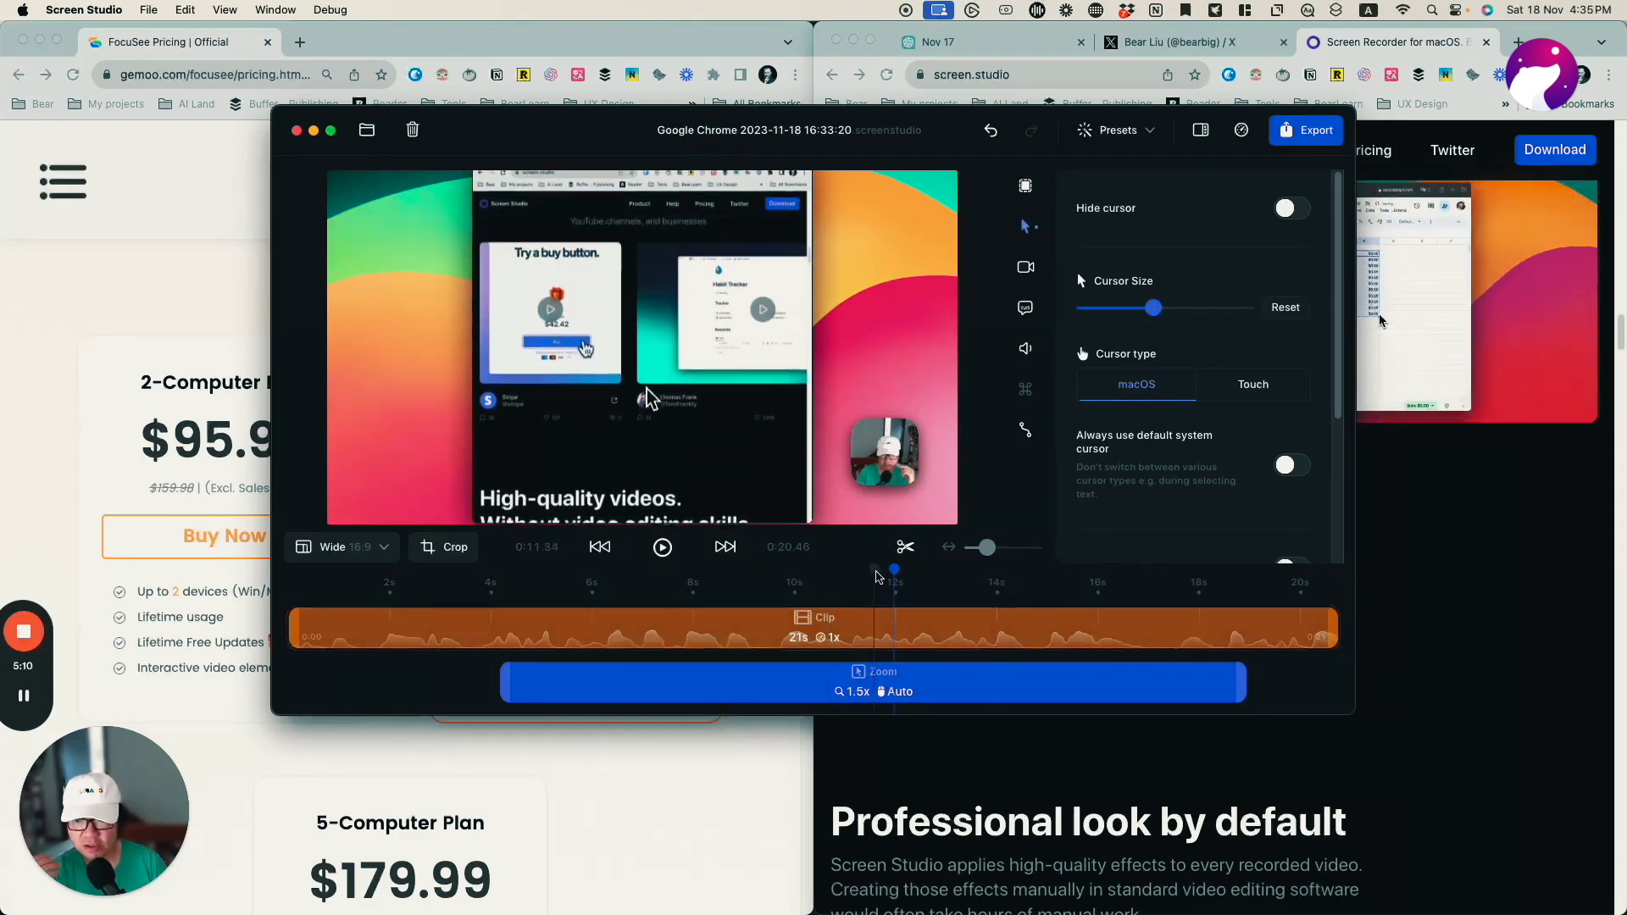
click(473, 566)
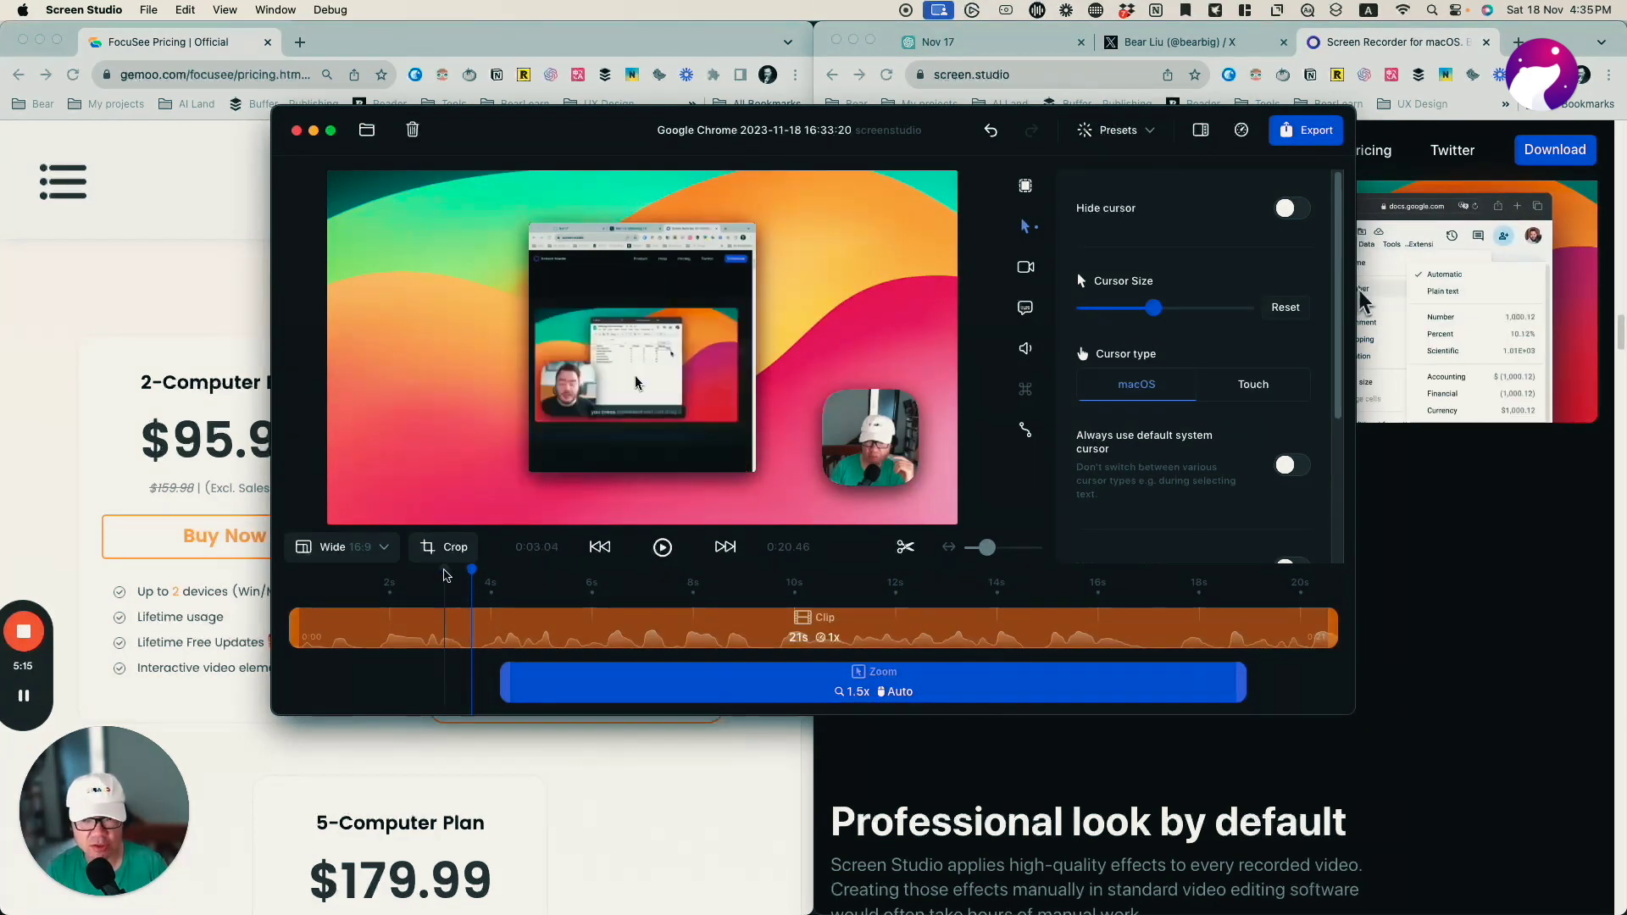
click(388, 578)
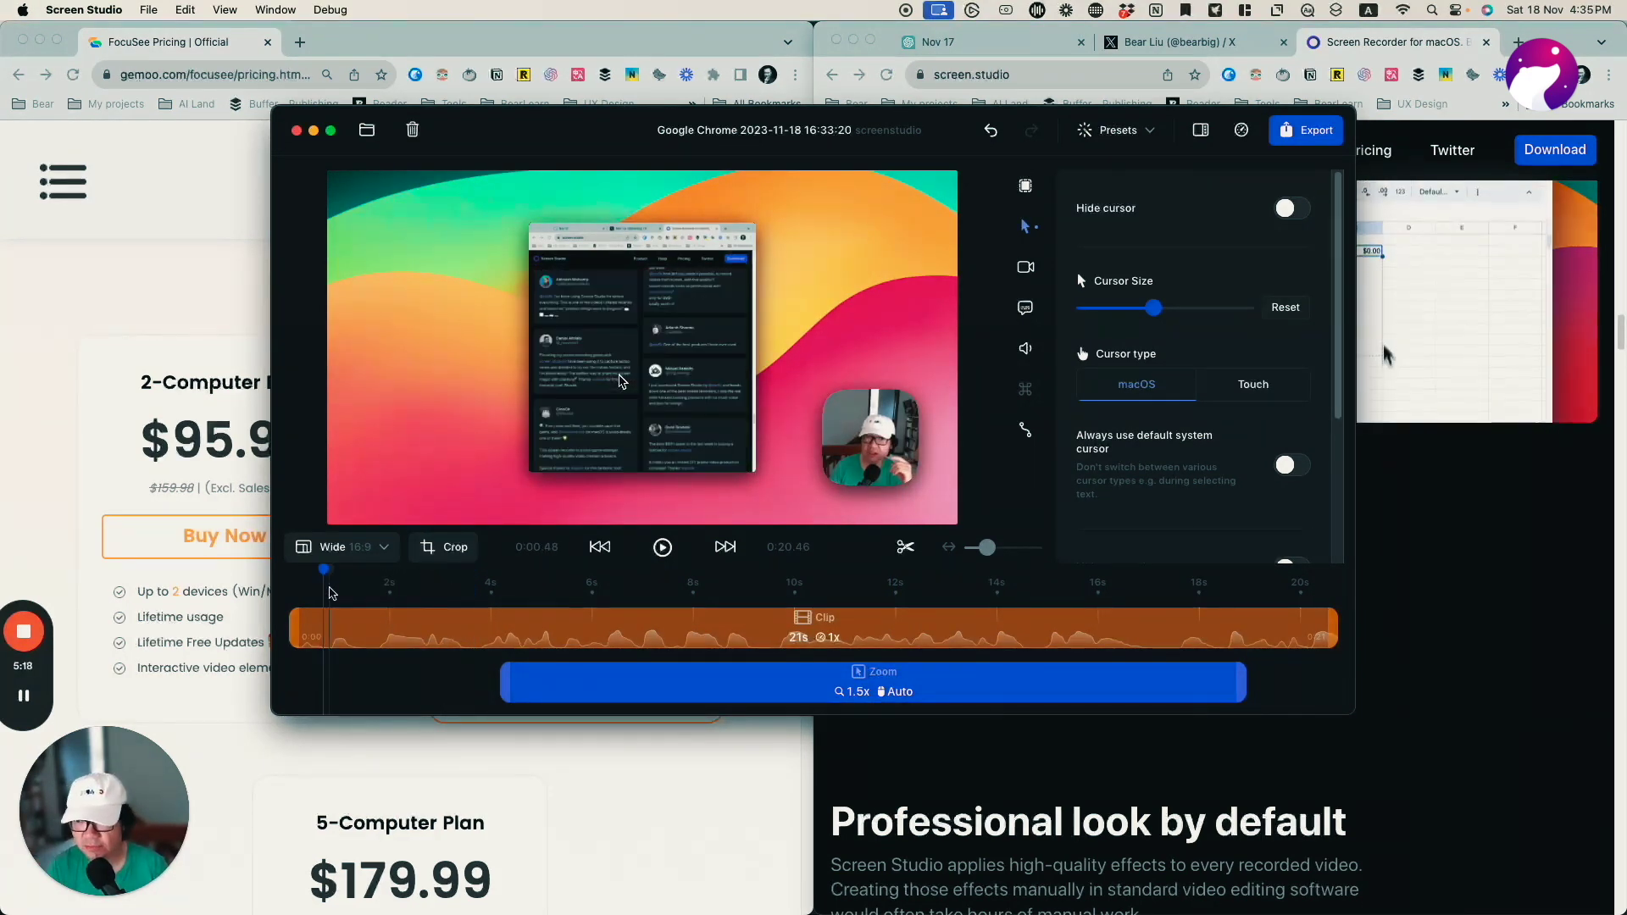
key(space)
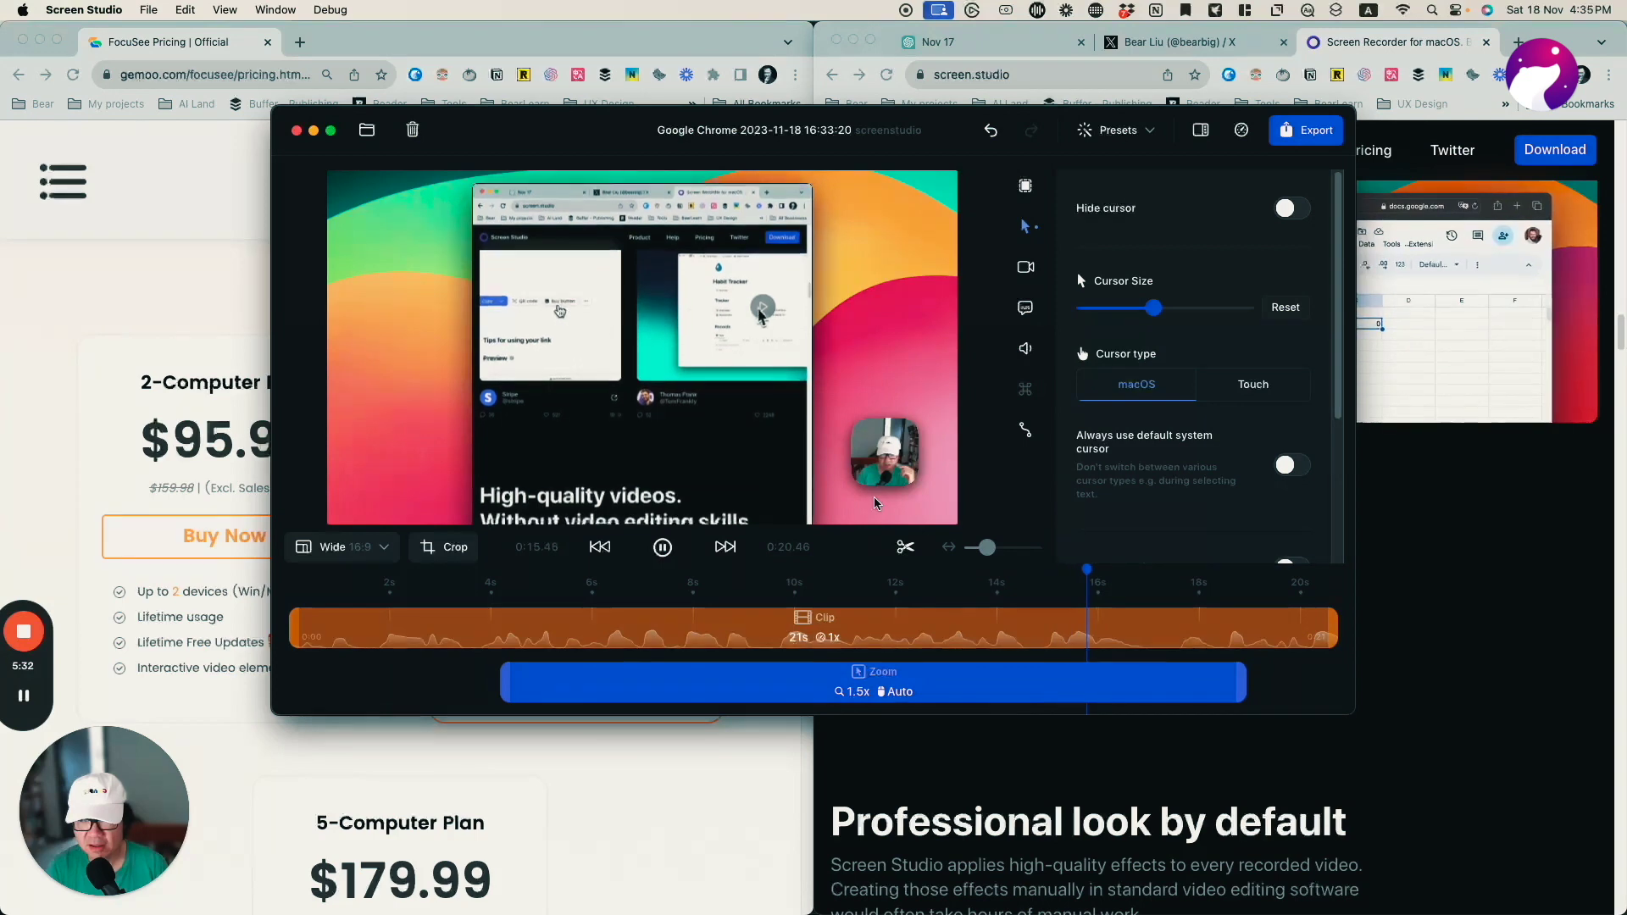
key(space)
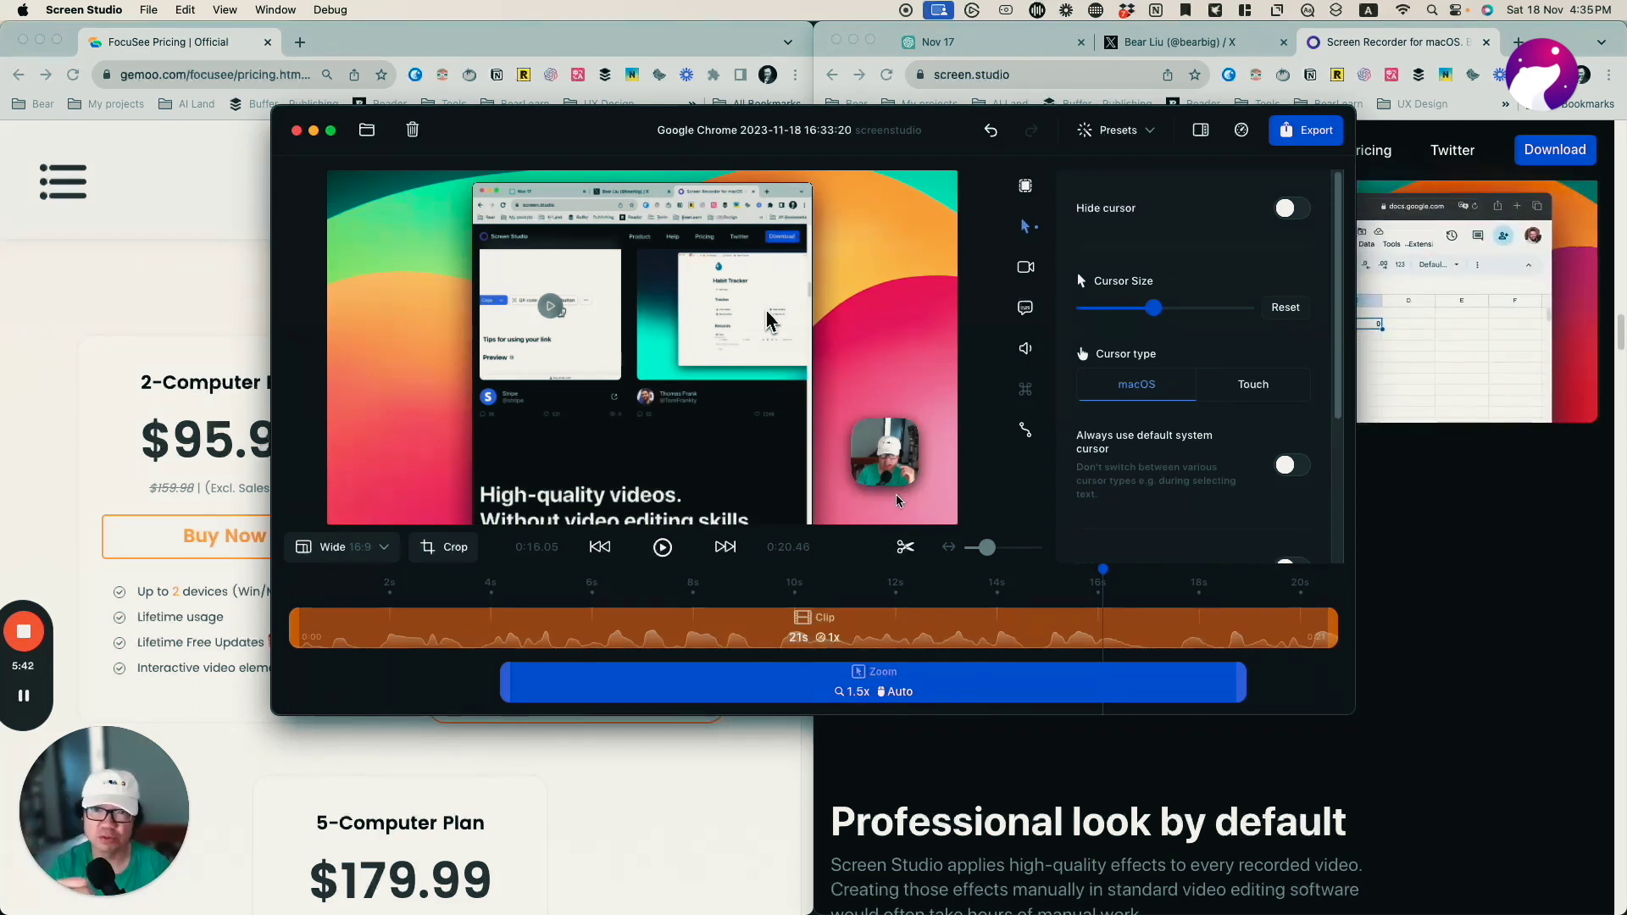
Step: Try the camera overlay at the bottom-left, bottom-centre, middle-left, top-left and top-centre positions of the video
click(1025, 267)
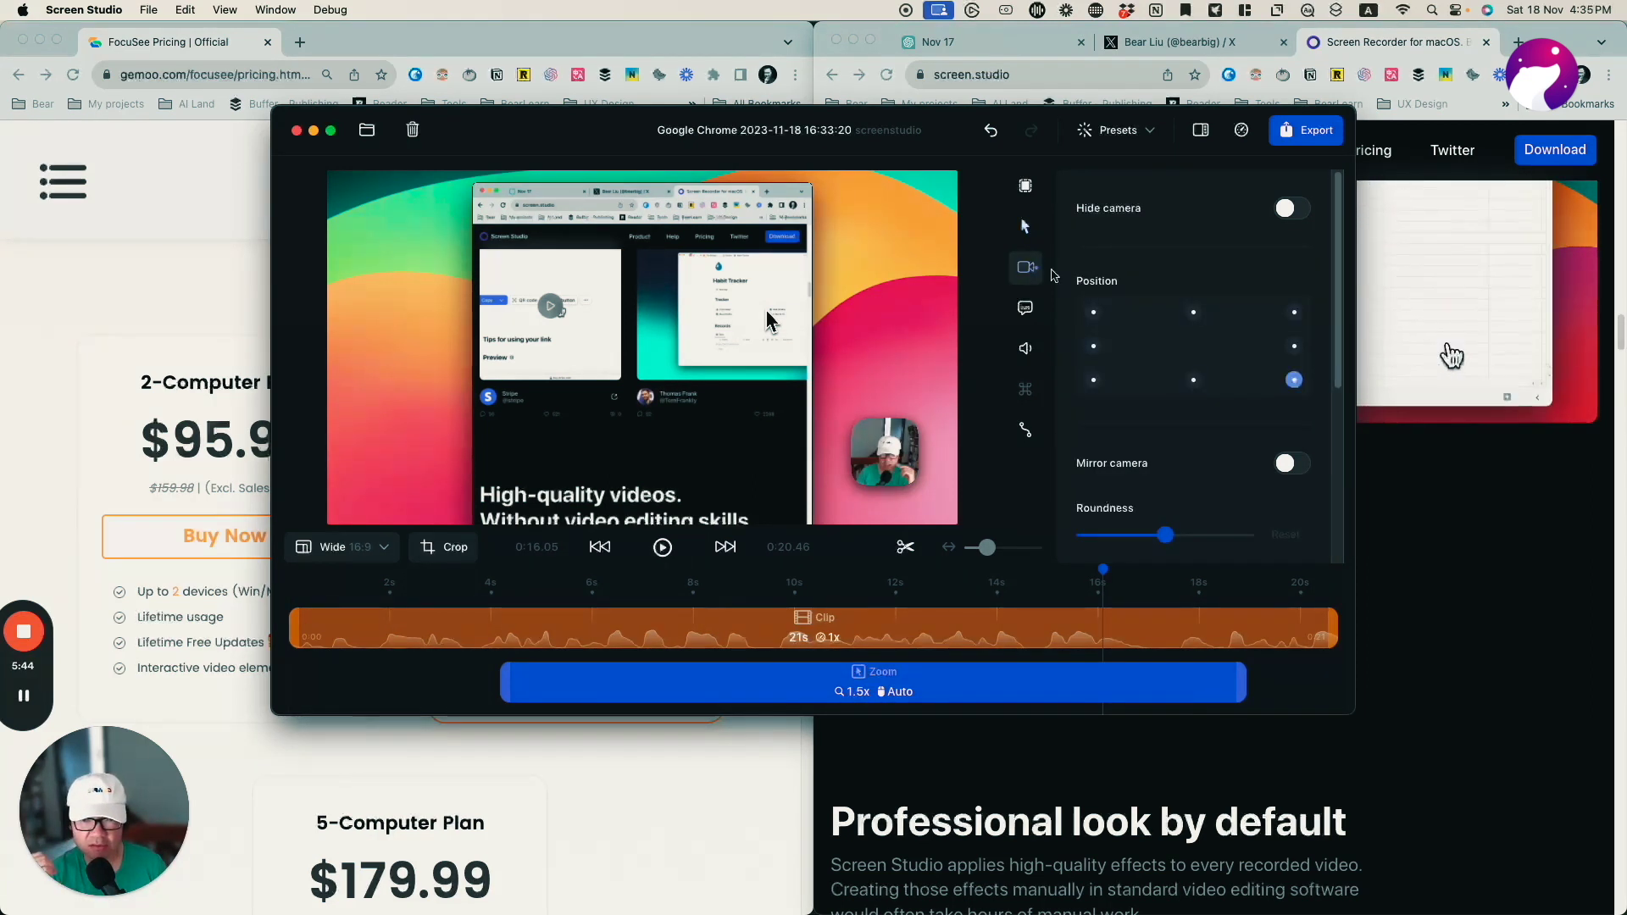
click(1094, 380)
click(1171, 380)
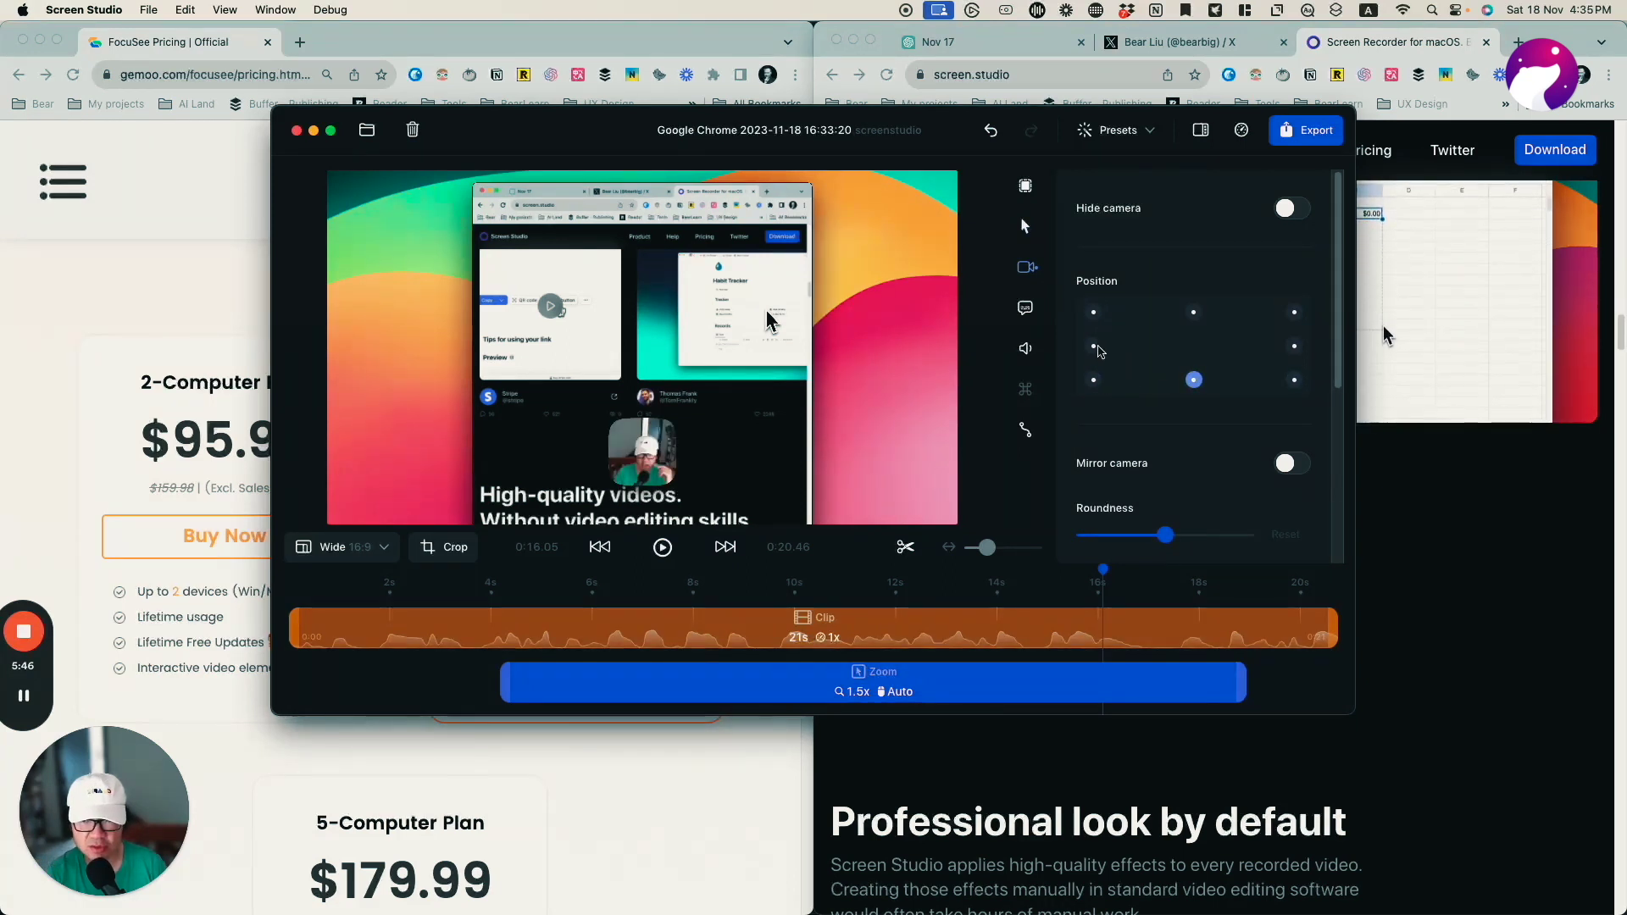
click(1094, 346)
click(1094, 312)
click(1192, 313)
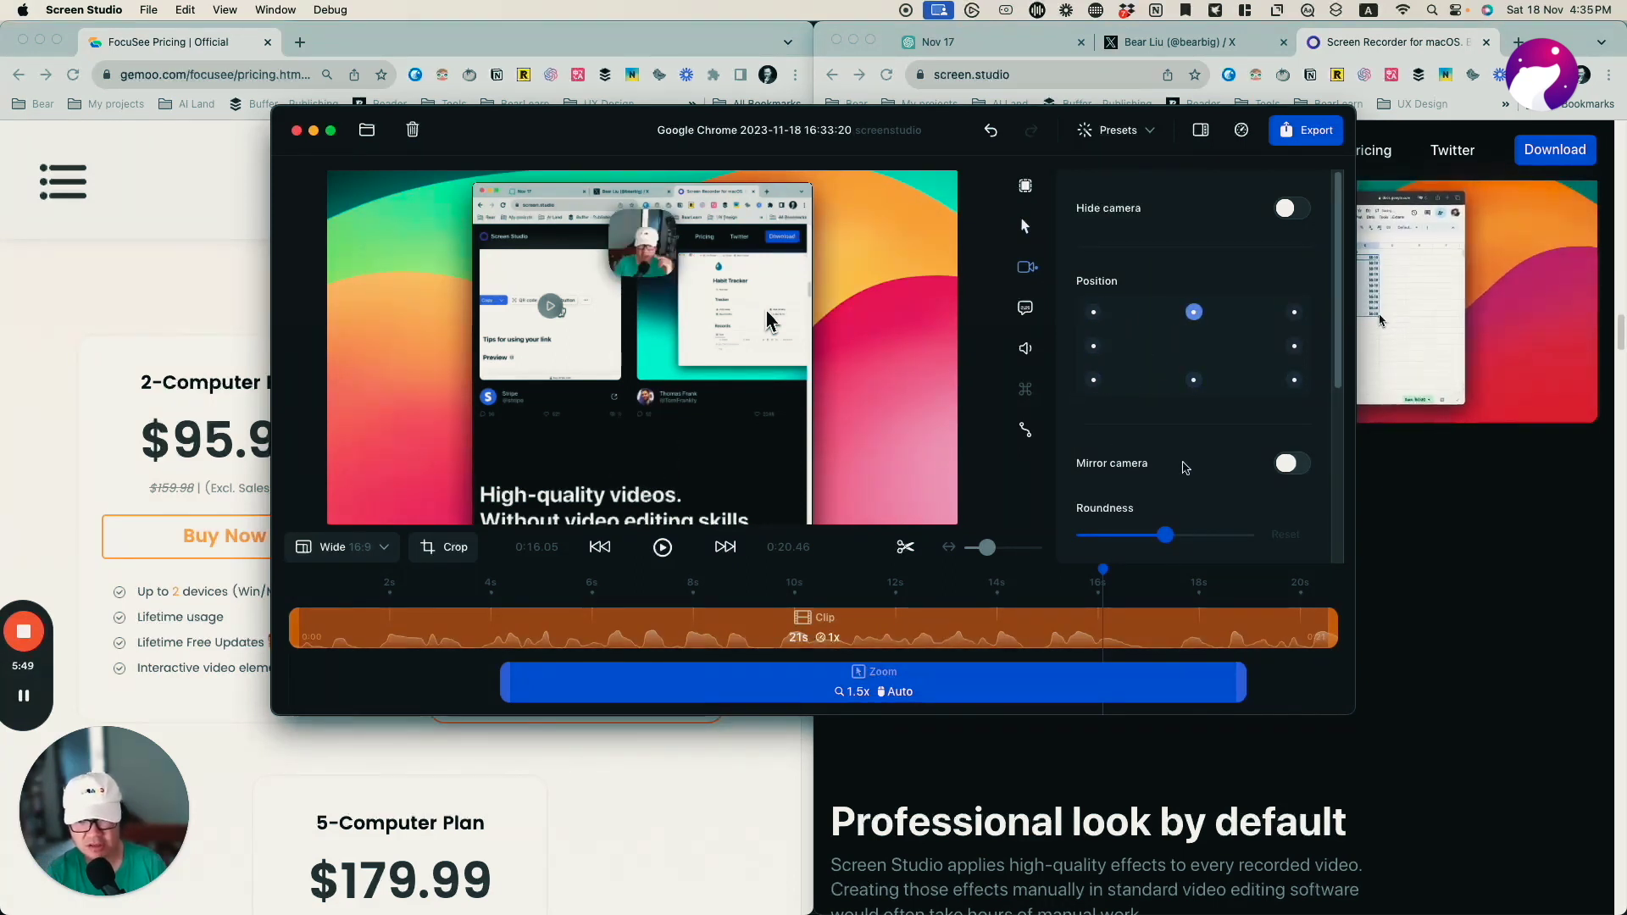
Step: Make the camera overlay circular with 50% roundness, enlarge it, and place it in the video's bottom-right corner
scroll(1165, 410, down, 3)
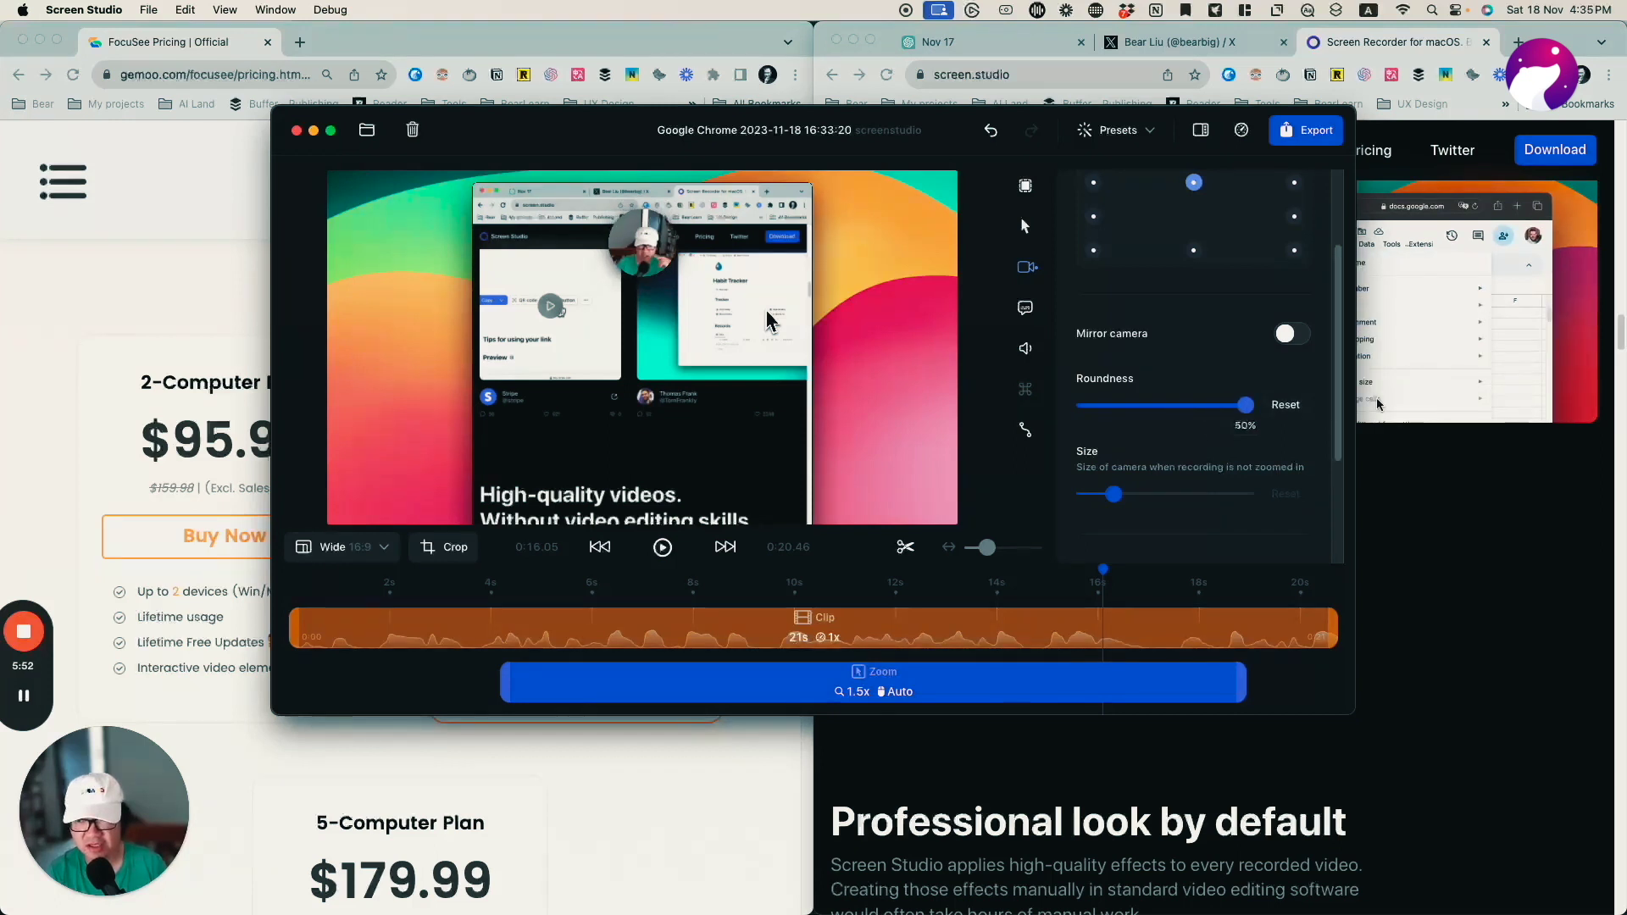
click(1166, 416)
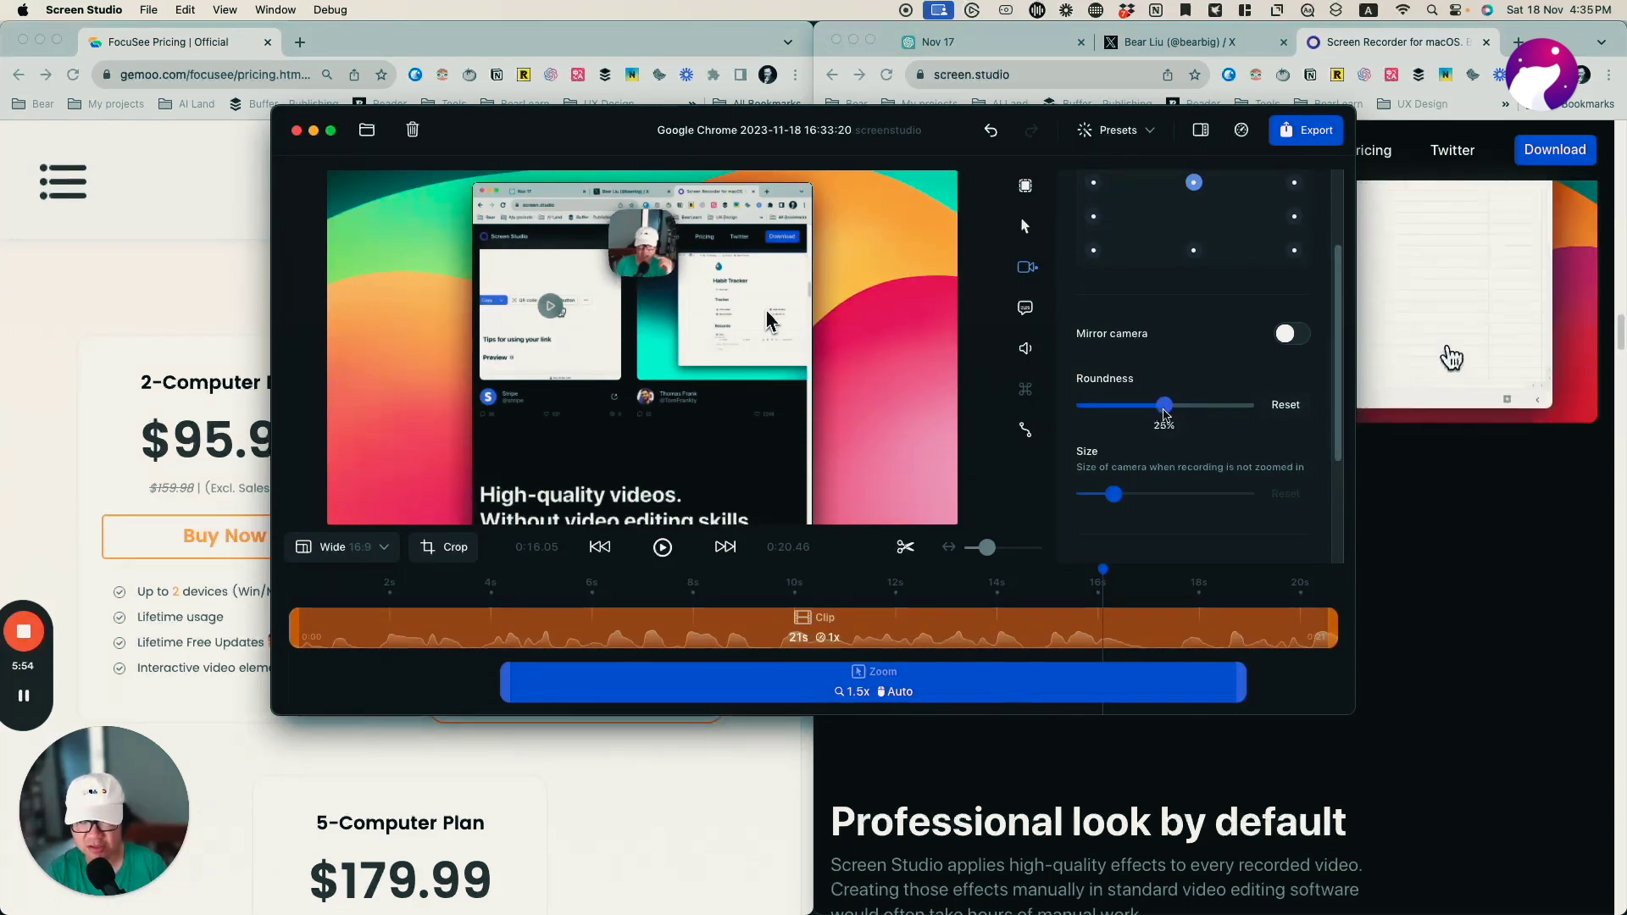
drag(1137, 498, 1163, 498)
click(1295, 252)
scroll(1178, 474, down, 4)
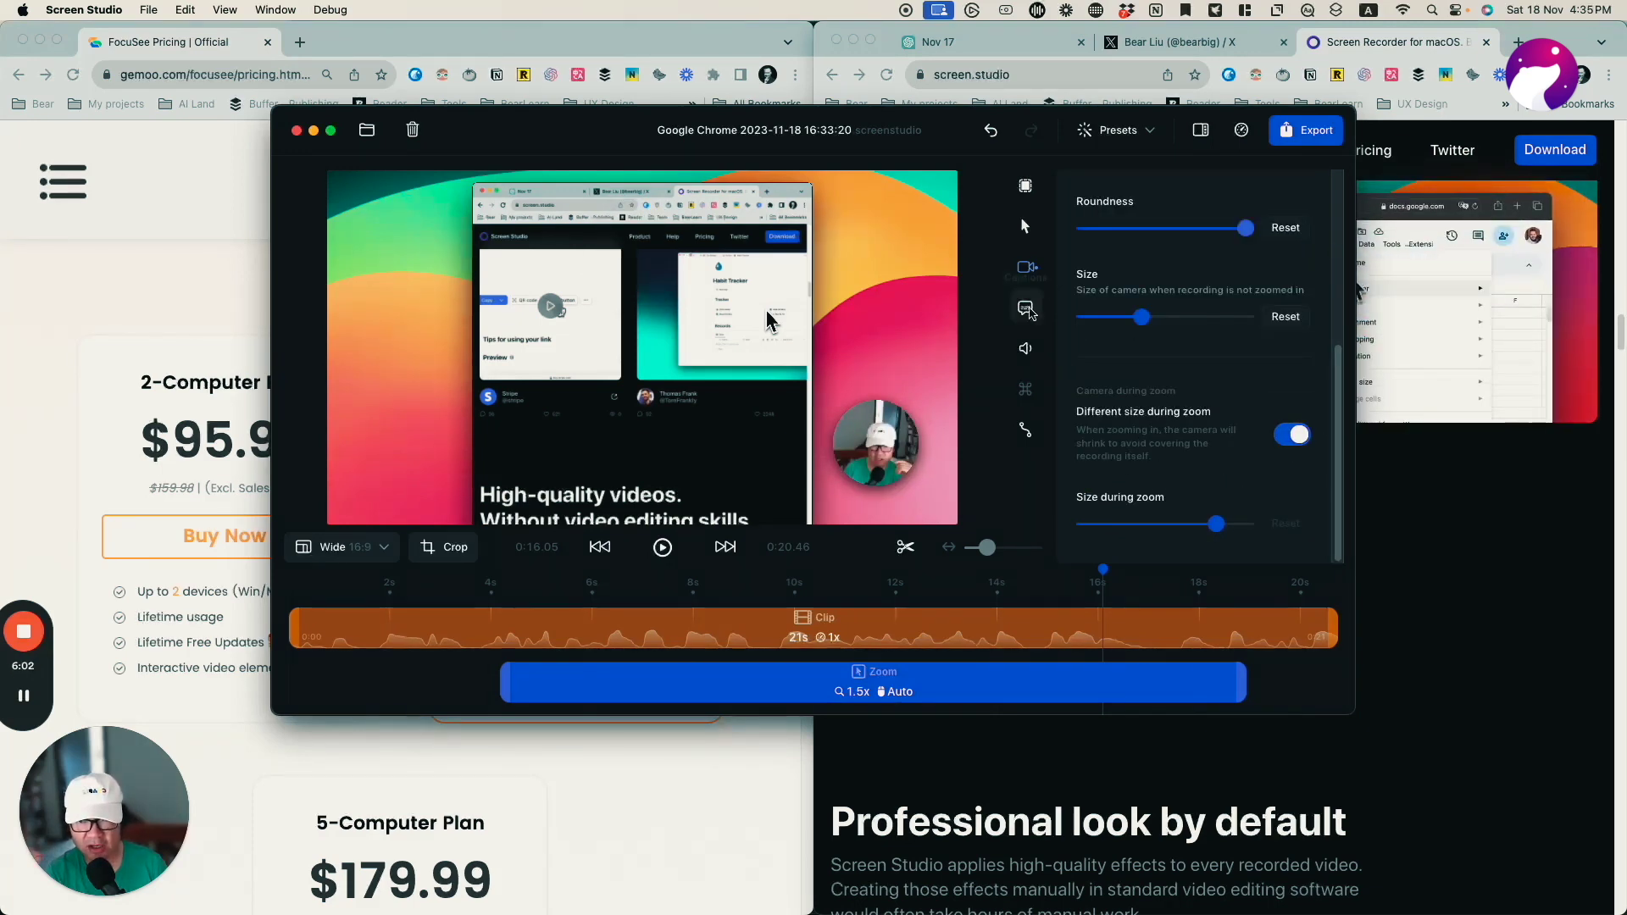
Step: Inspect the settings of the 1.5x zoom segment and preview the frames inside and before the zoom
click(1028, 311)
click(796, 683)
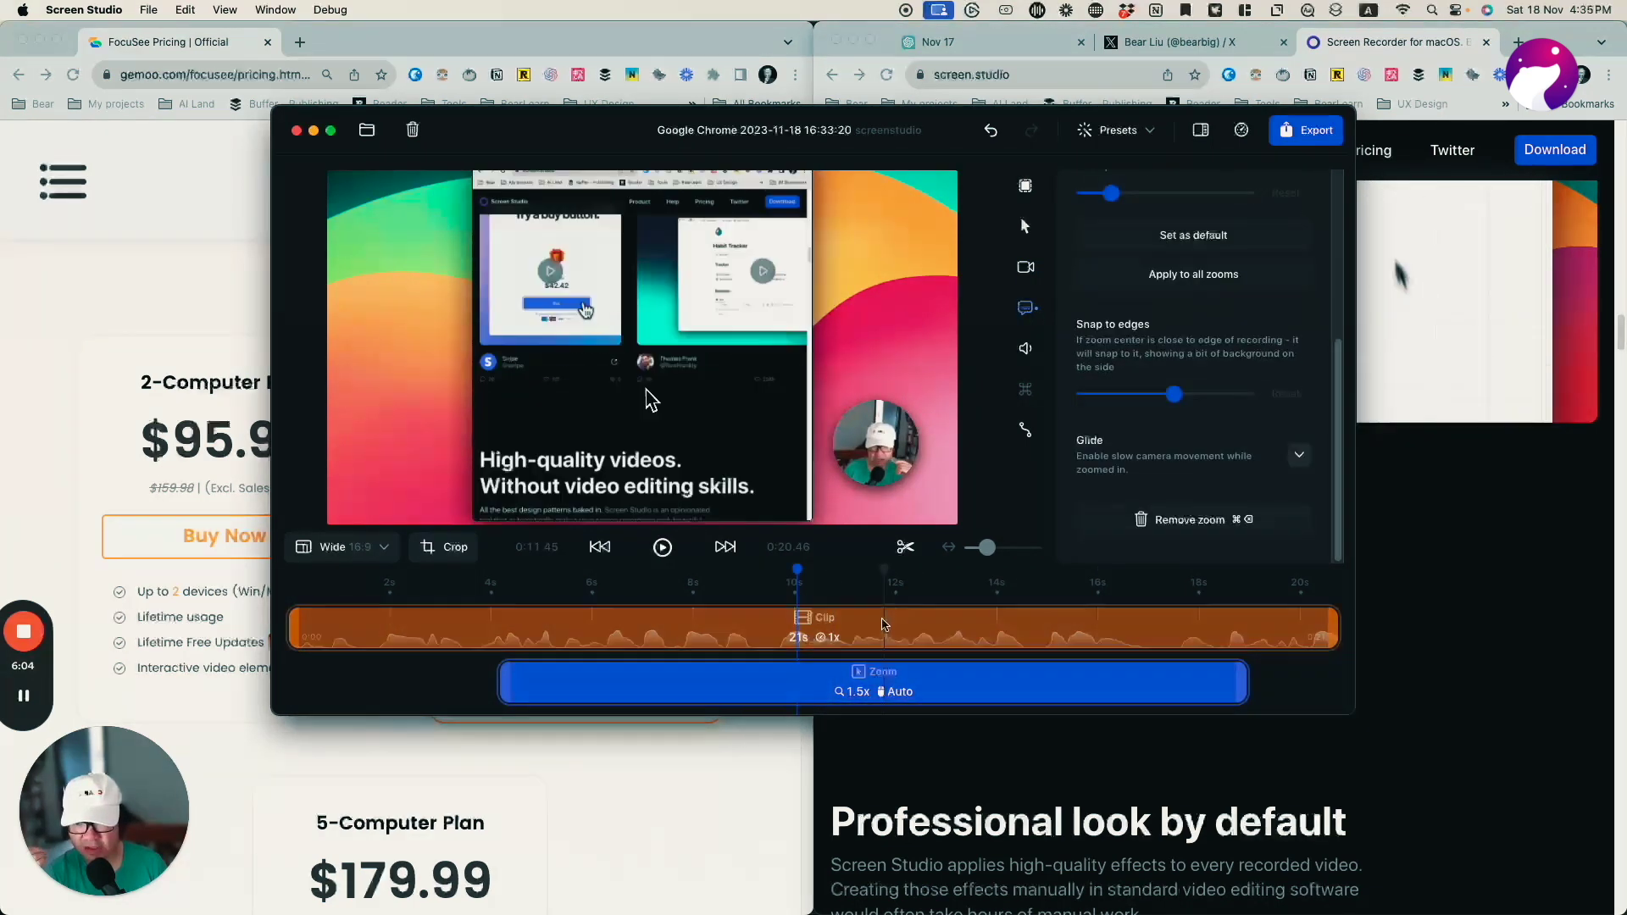
click(731, 593)
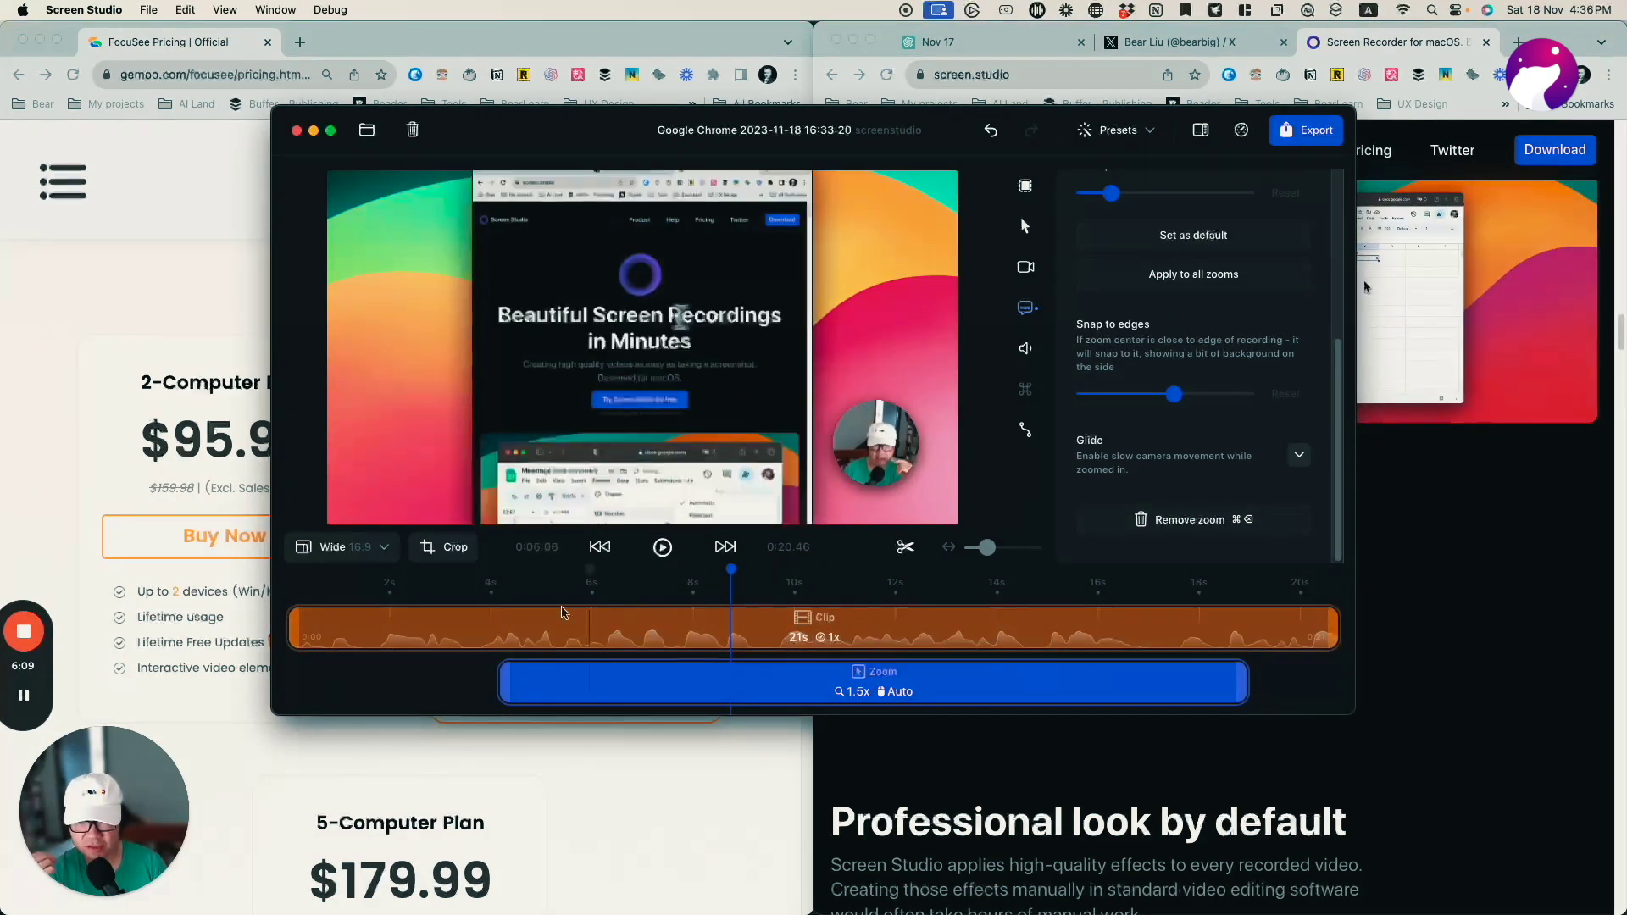
click(492, 612)
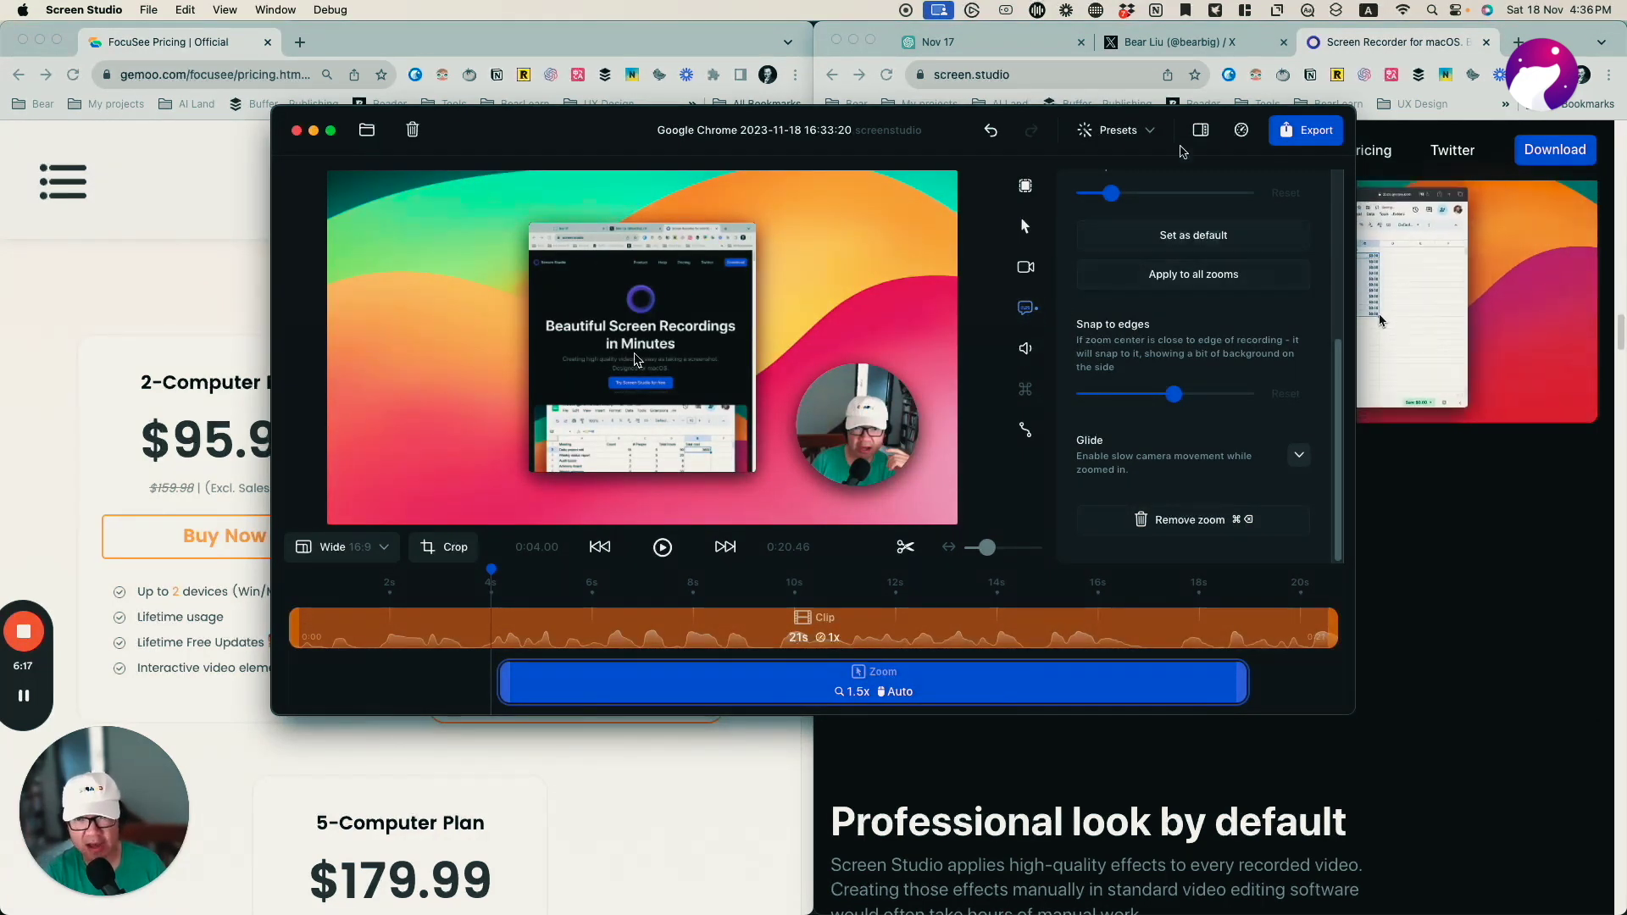
Step: Review the caption transcript options and the motion blur and cursor animation settings, keeping motion blur at 100%
click(1027, 310)
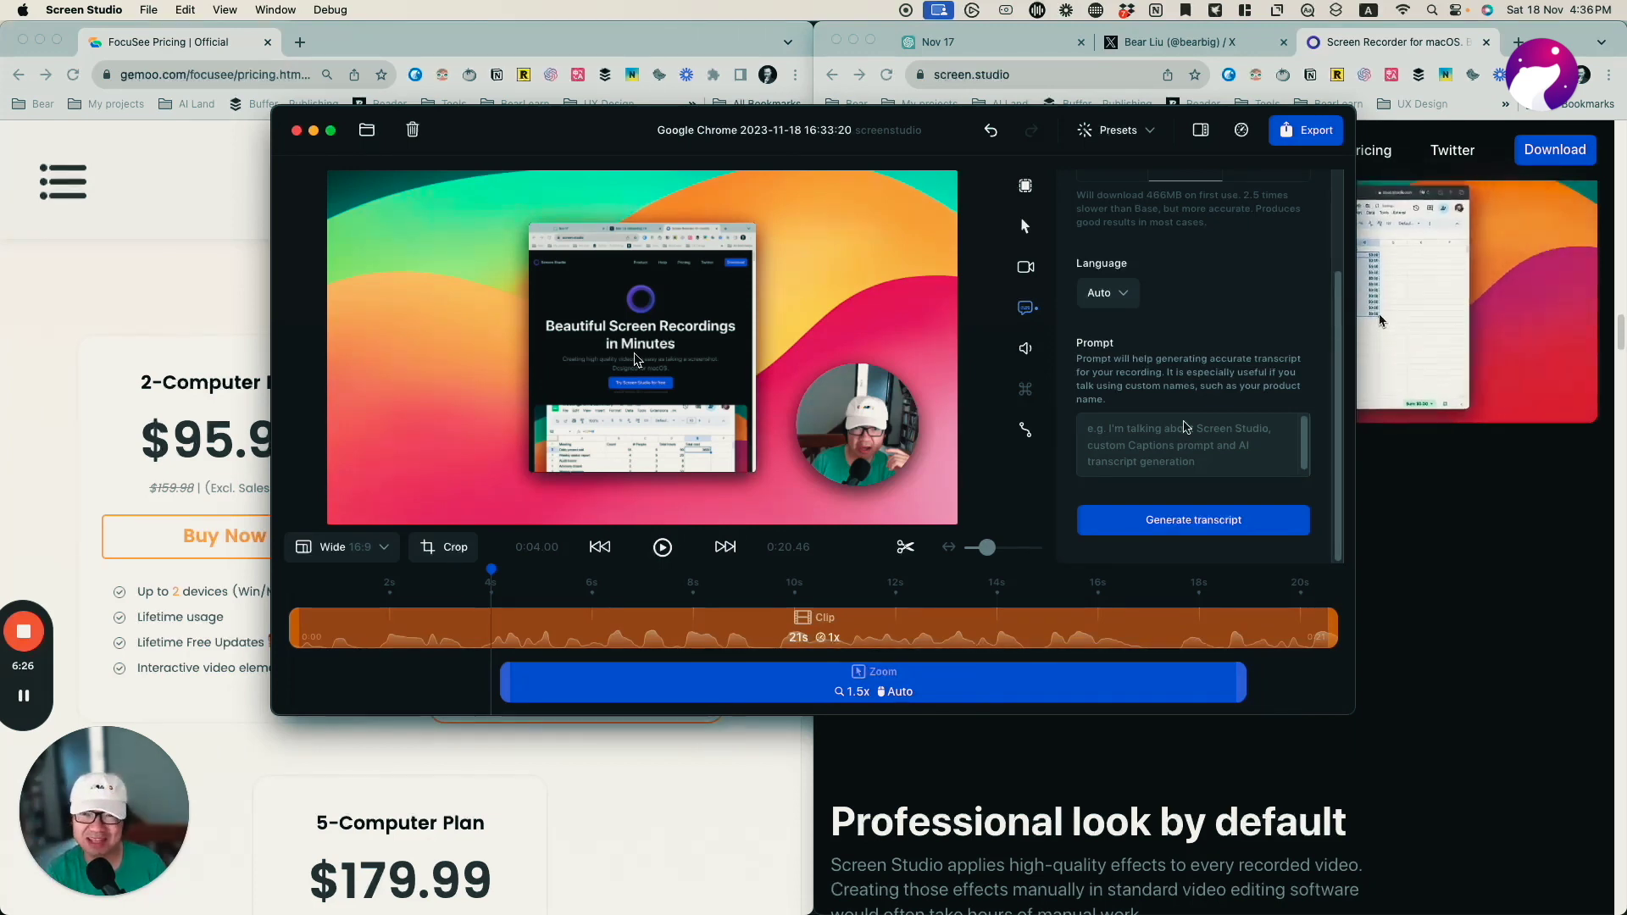
scroll(1257, 504, up, 3)
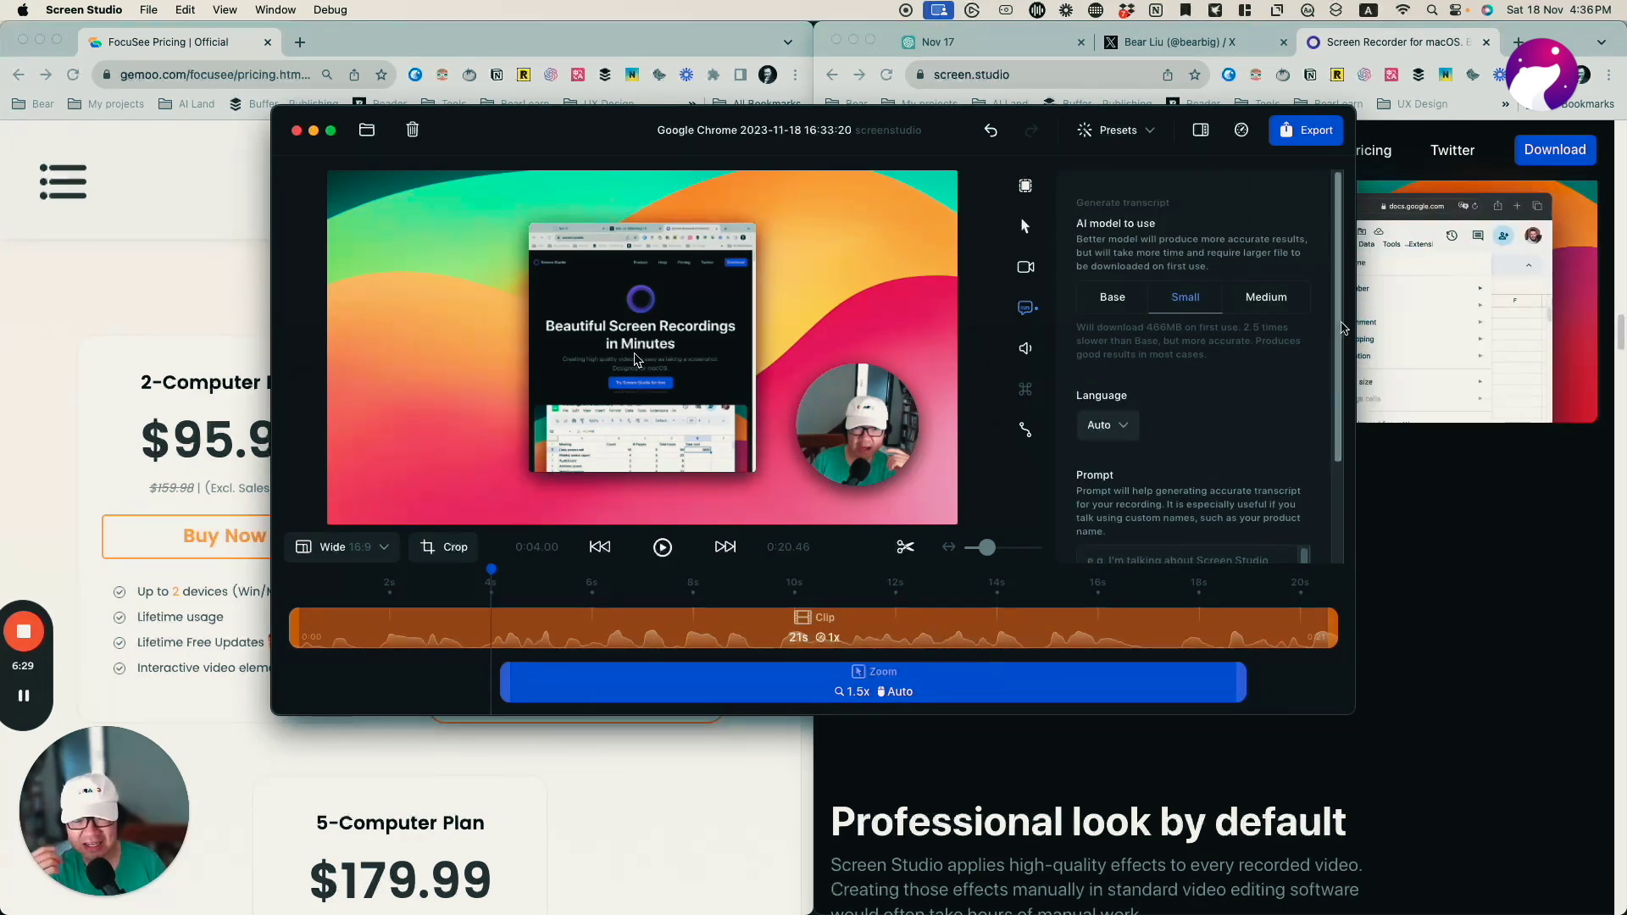
click(1026, 429)
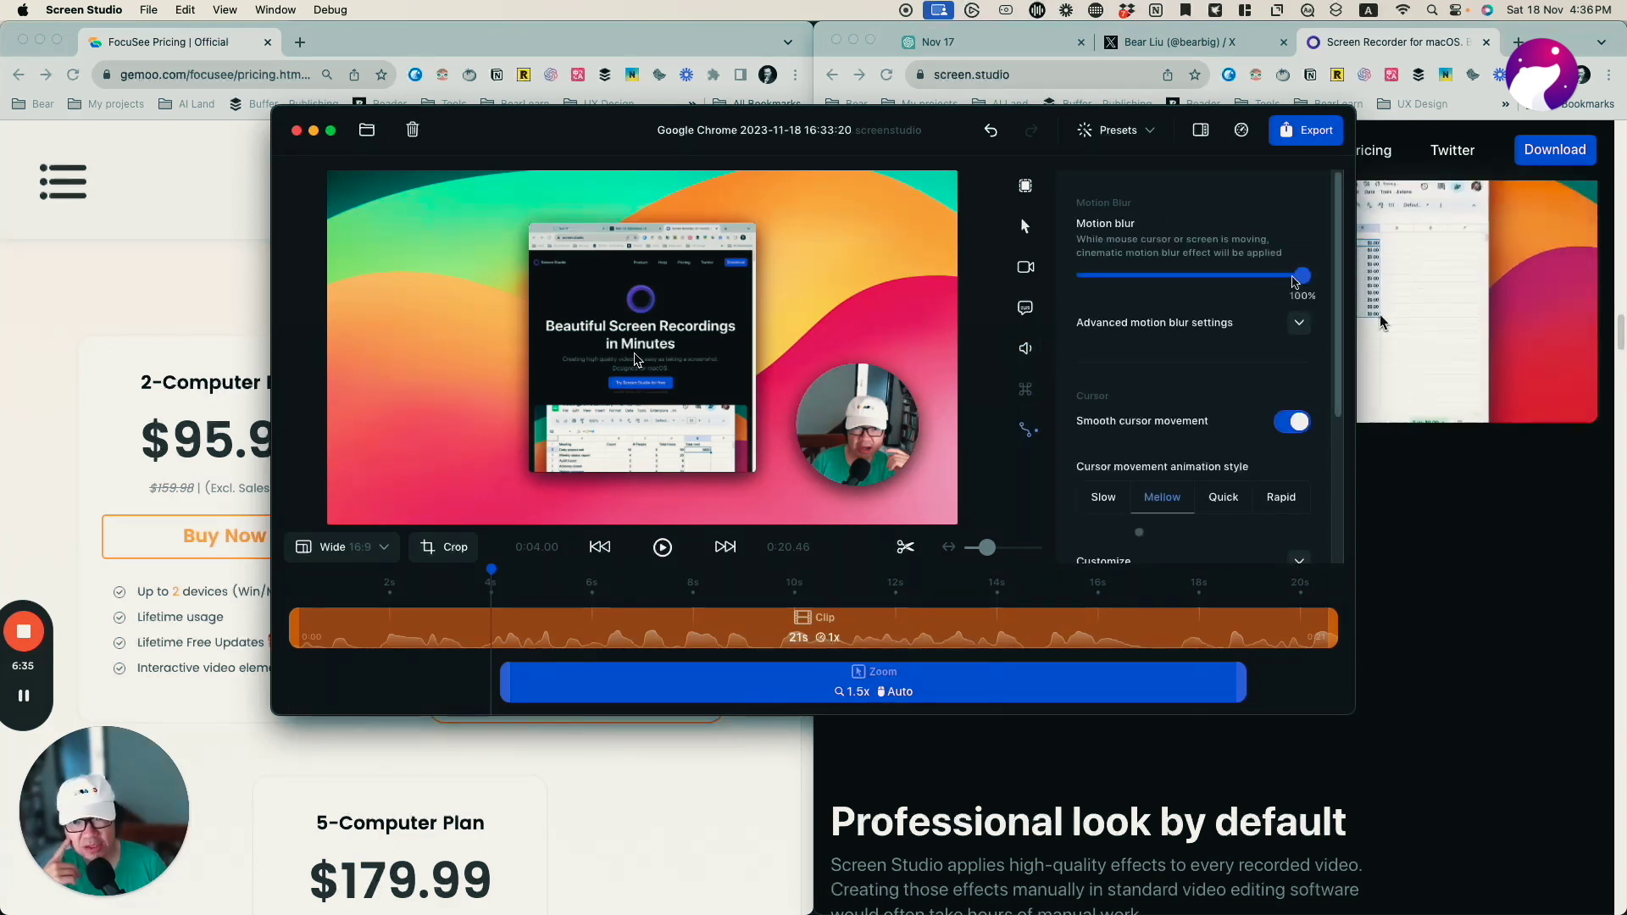
drag(1303, 276, 1266, 276)
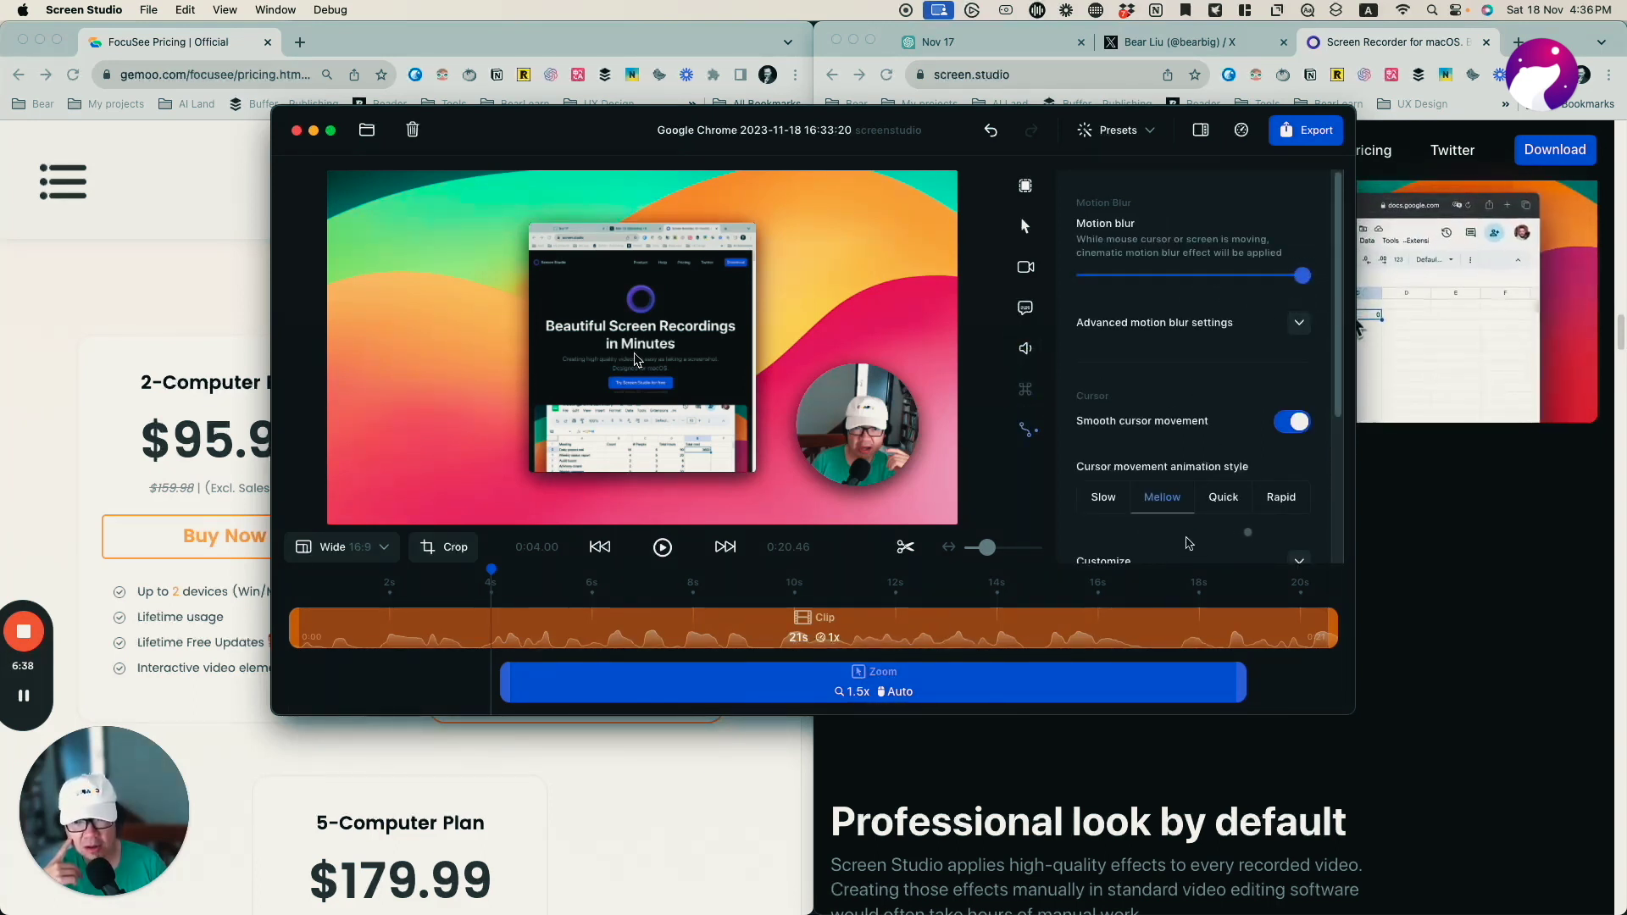
scroll(1220, 406, down, 2)
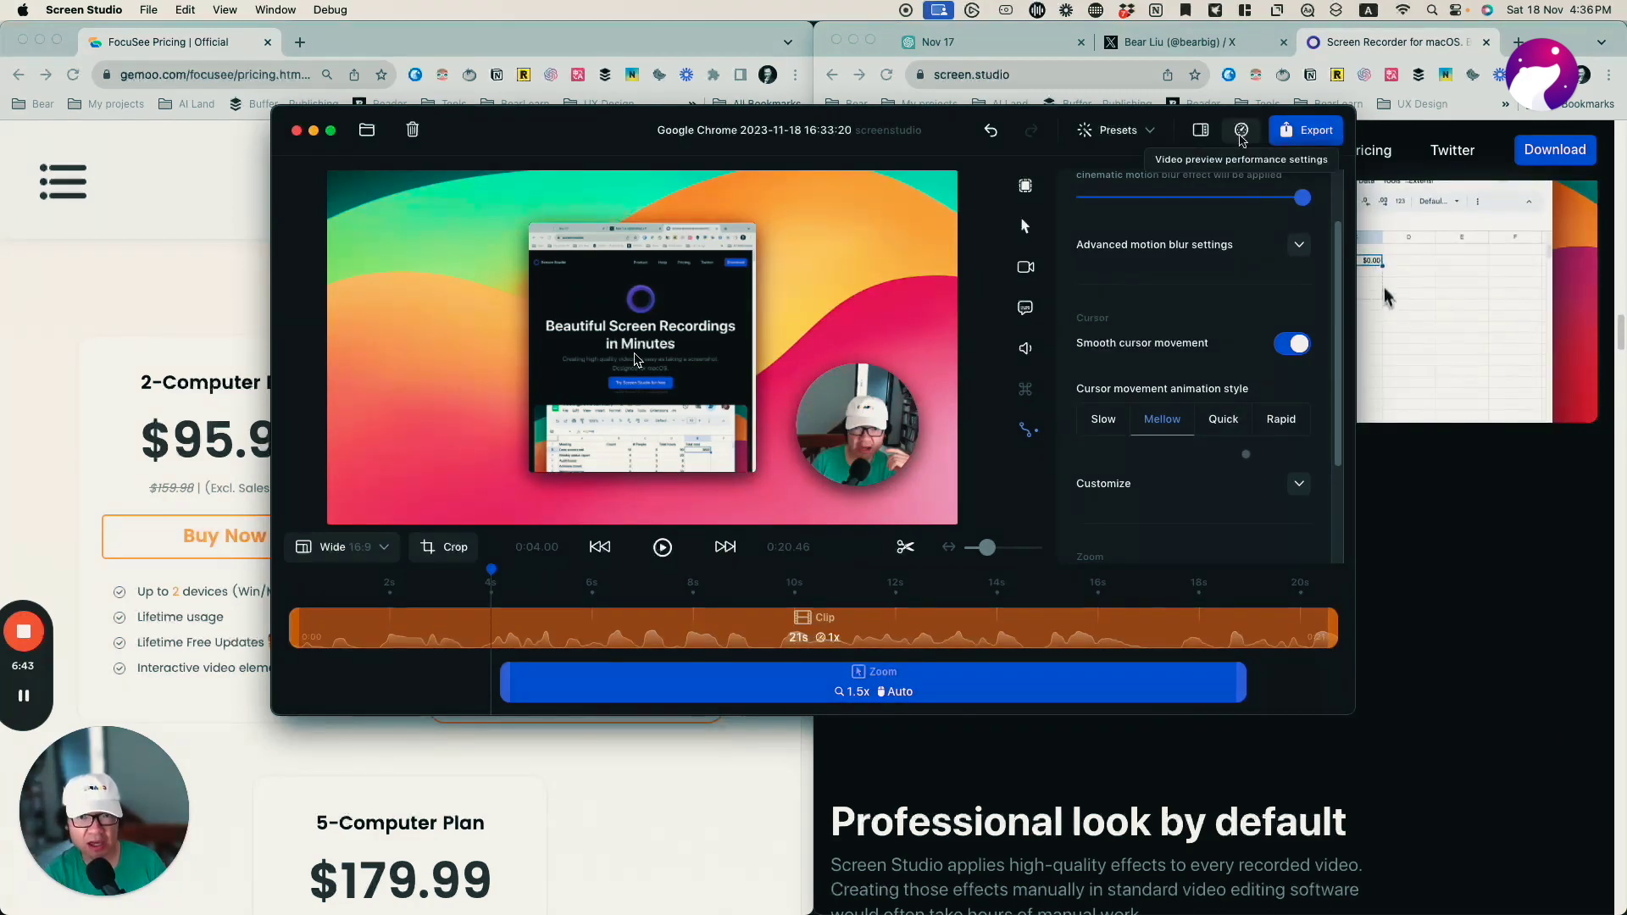
Step: Review the export options, including GIF at 1080p and 30 FPS, and return to the editor without exporting
click(1306, 129)
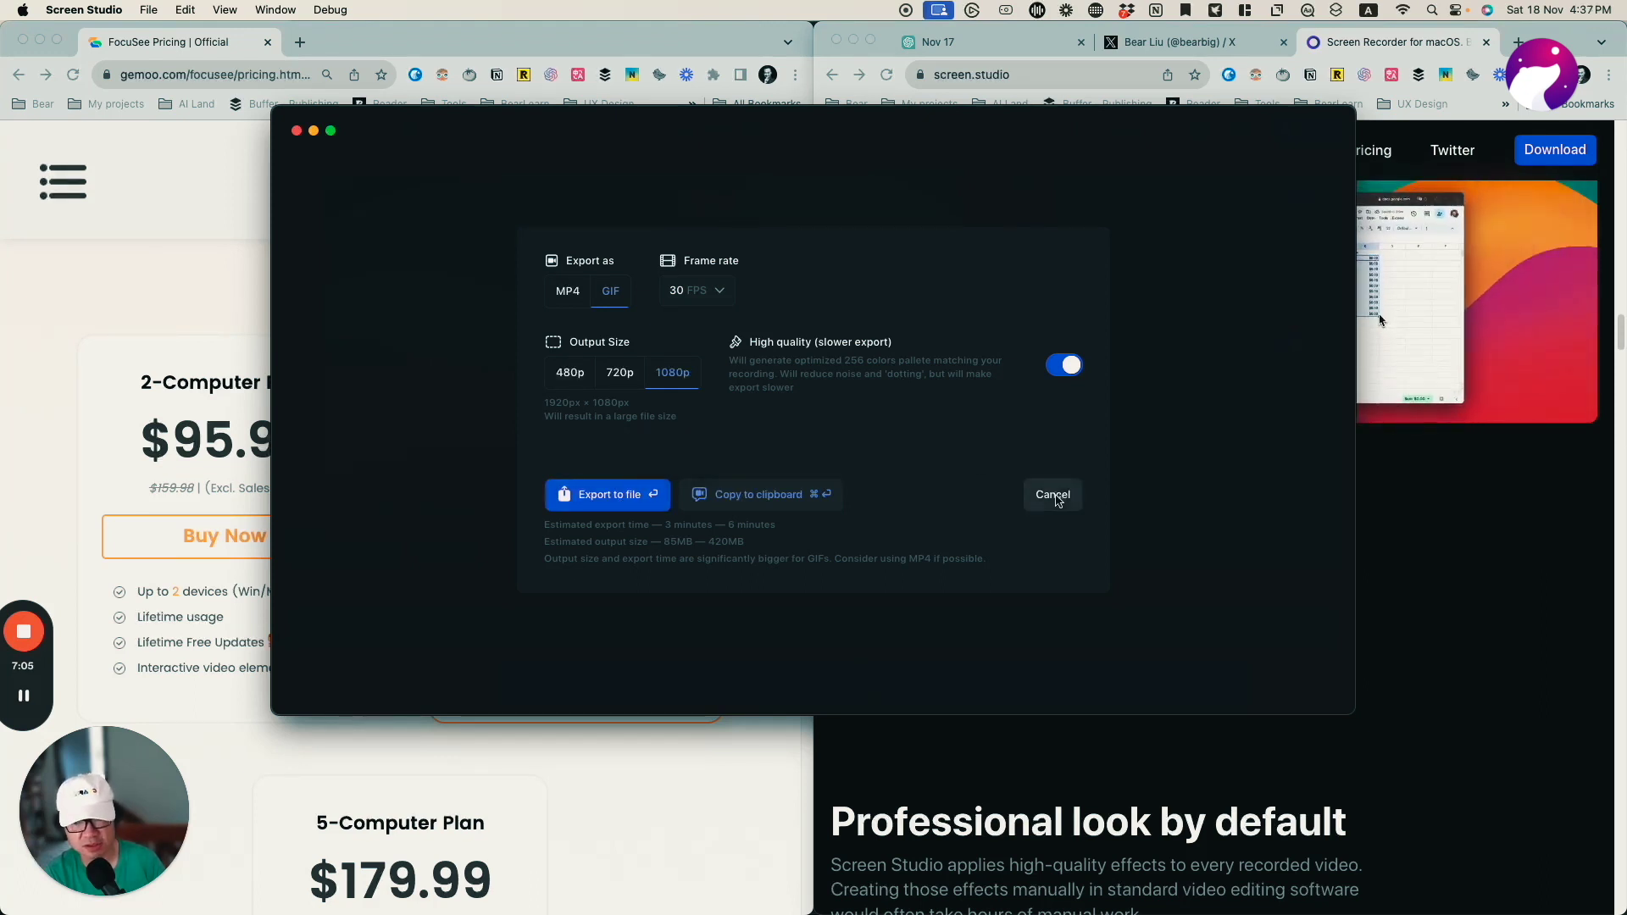
click(1052, 494)
drag(621, 130, 712, 150)
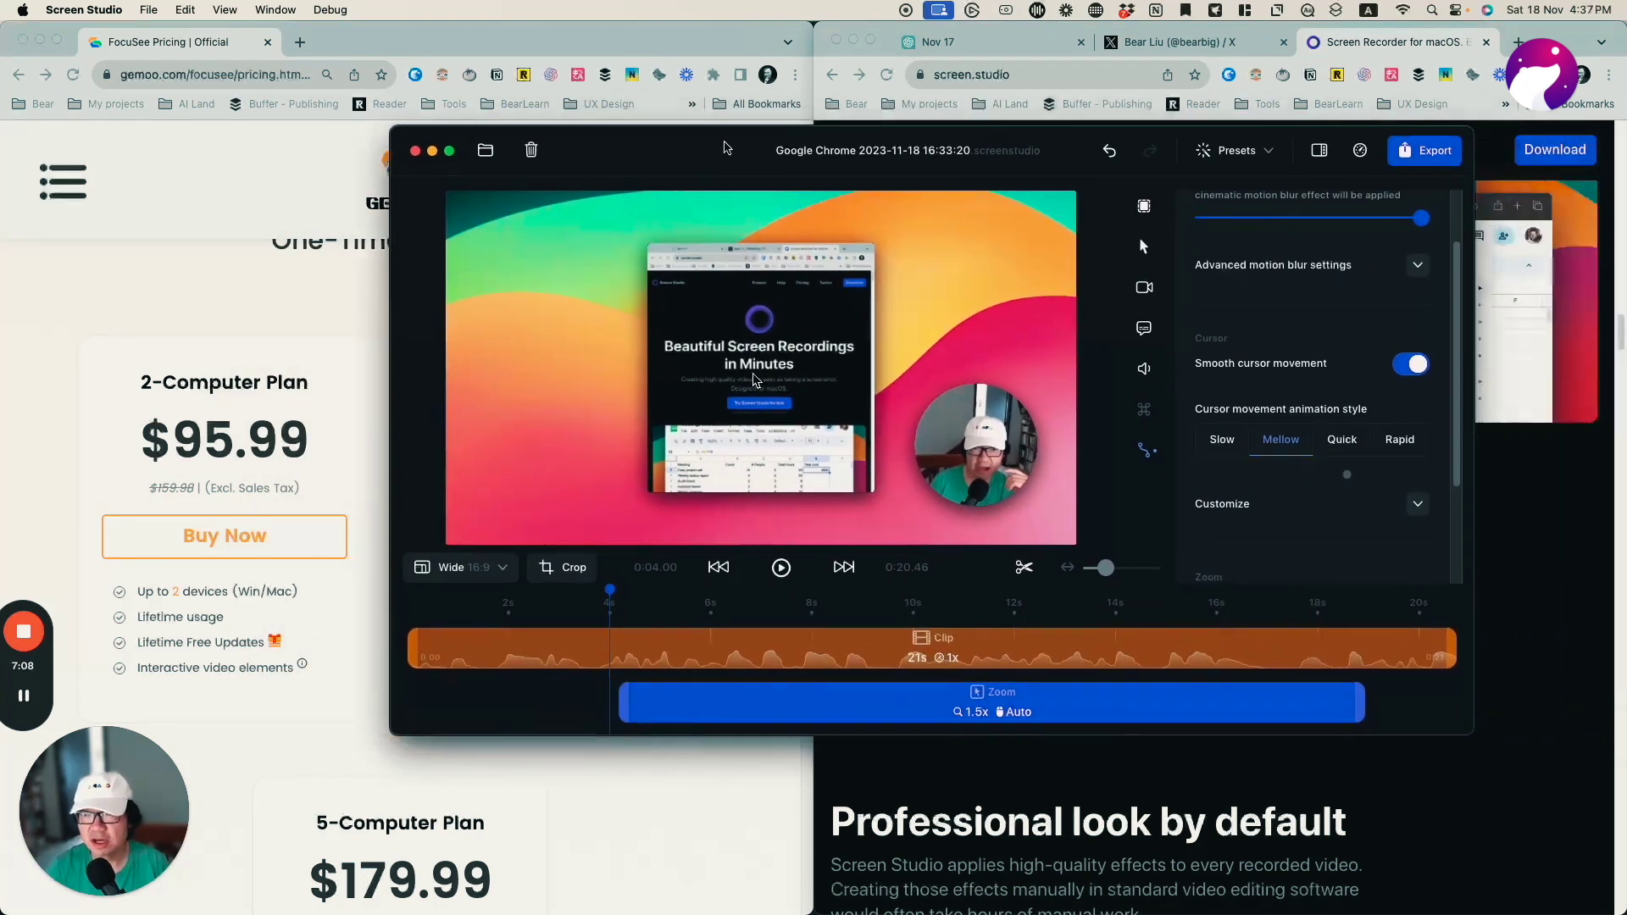
Step: Switch to FocuSee and move its recording mode window higher on the screen
key(super+Tab)
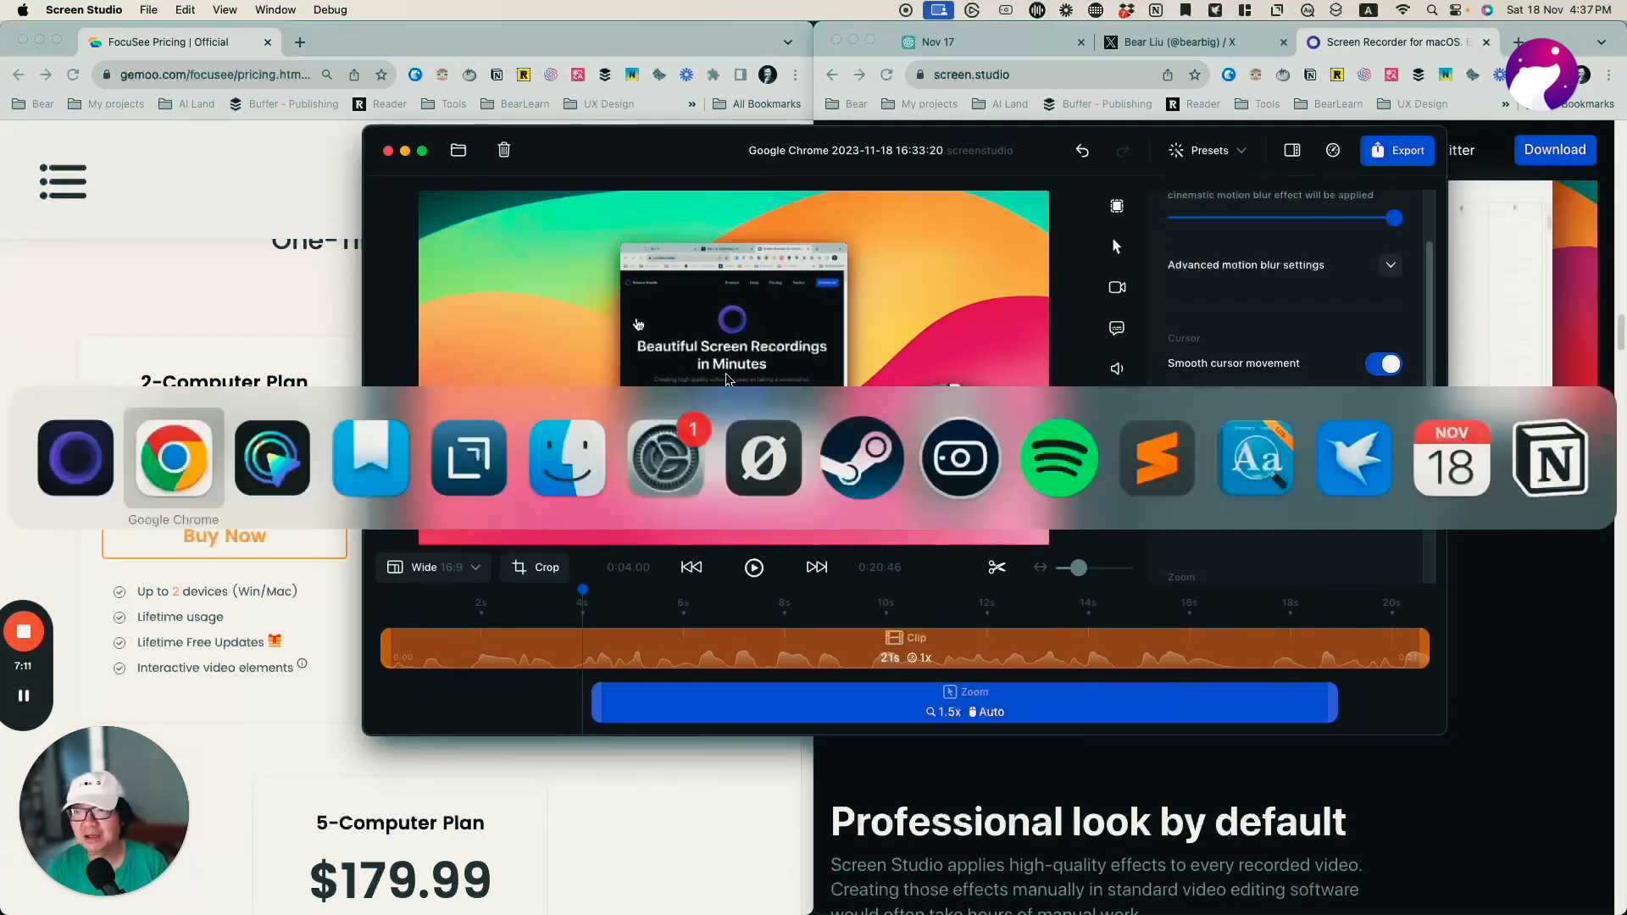
click(272, 458)
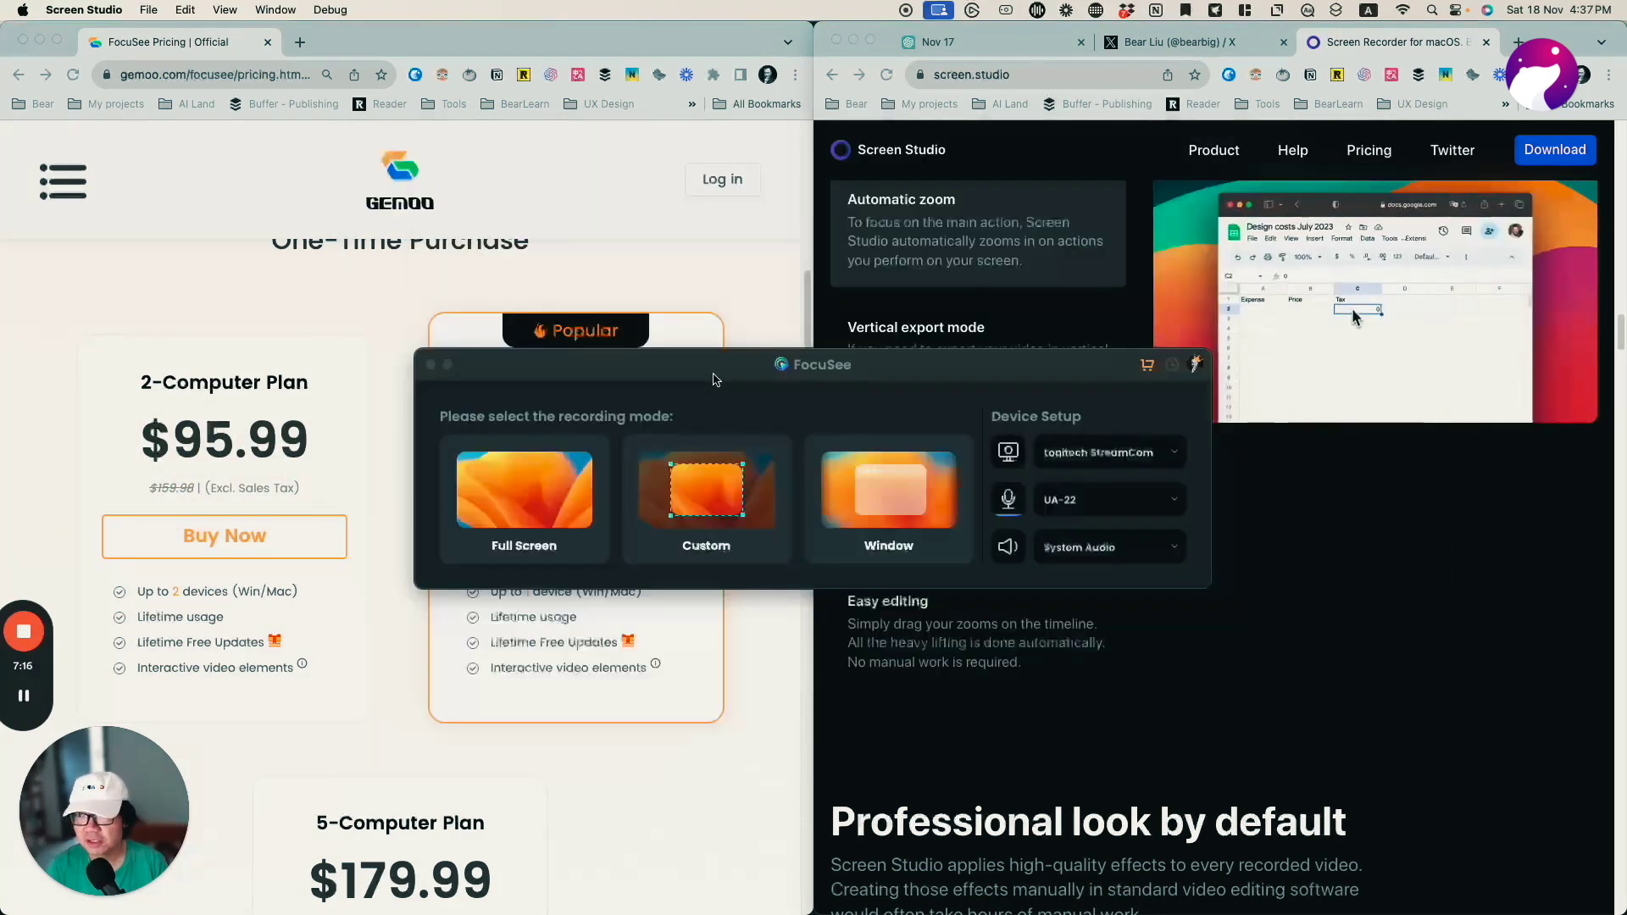
drag(715, 380, 709, 278)
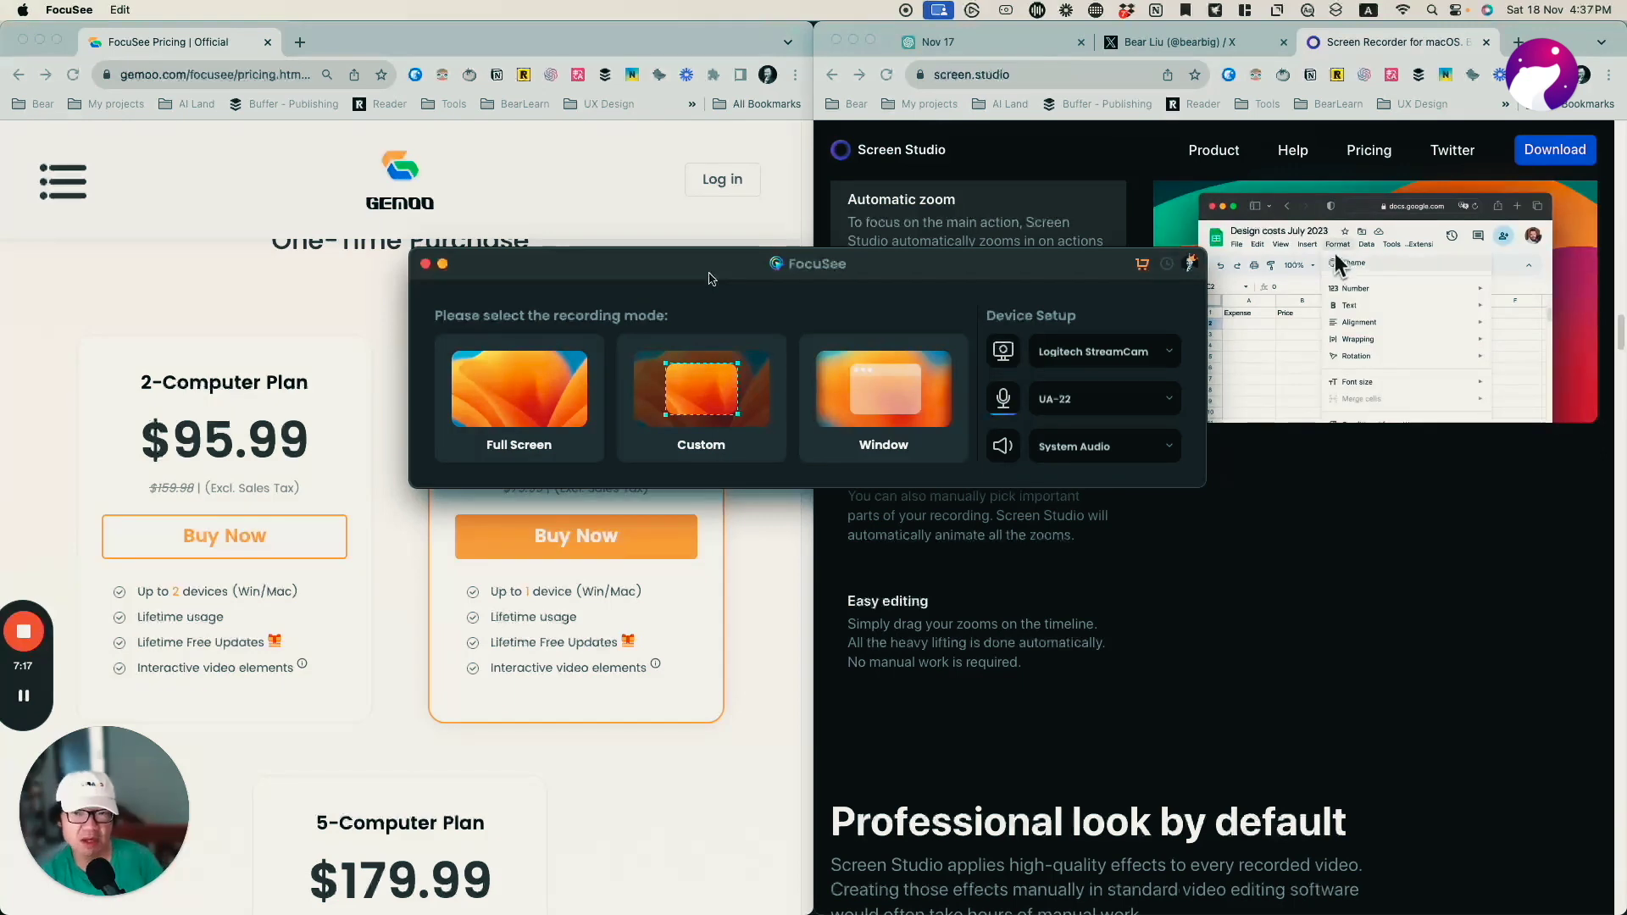
click(1140, 245)
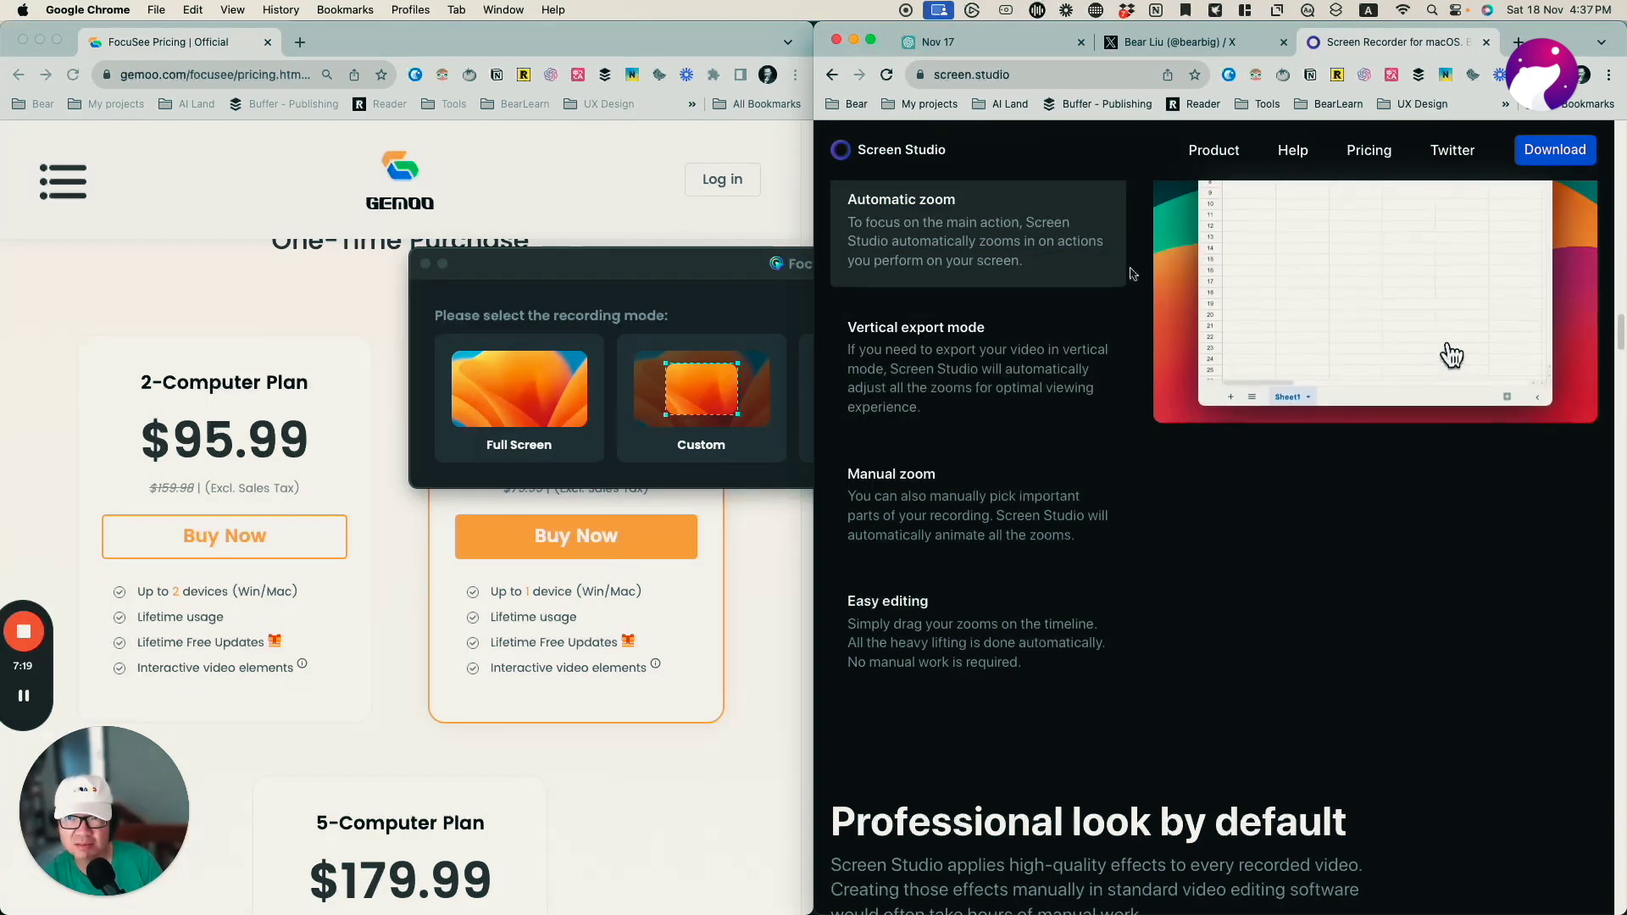
scroll(1163, 386, up, 5)
scroll(1163, 385, down, 5)
Step: Return to FocuSee and review the camera and microphone choices, keeping Logitech StreamCam and UA-22
click(720, 269)
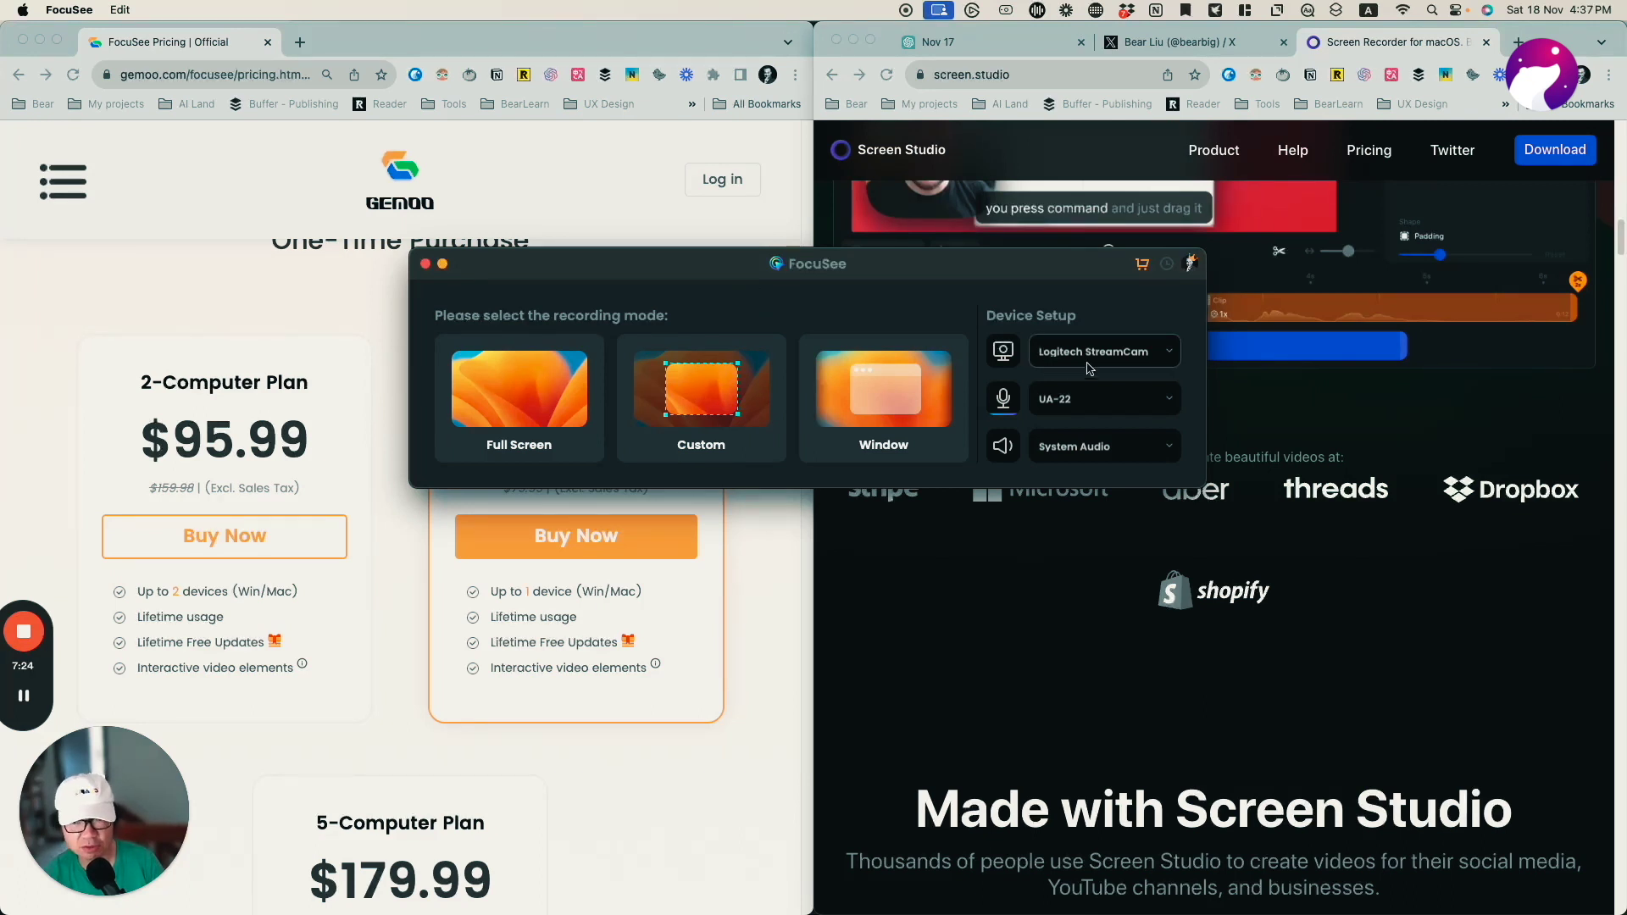
click(1120, 360)
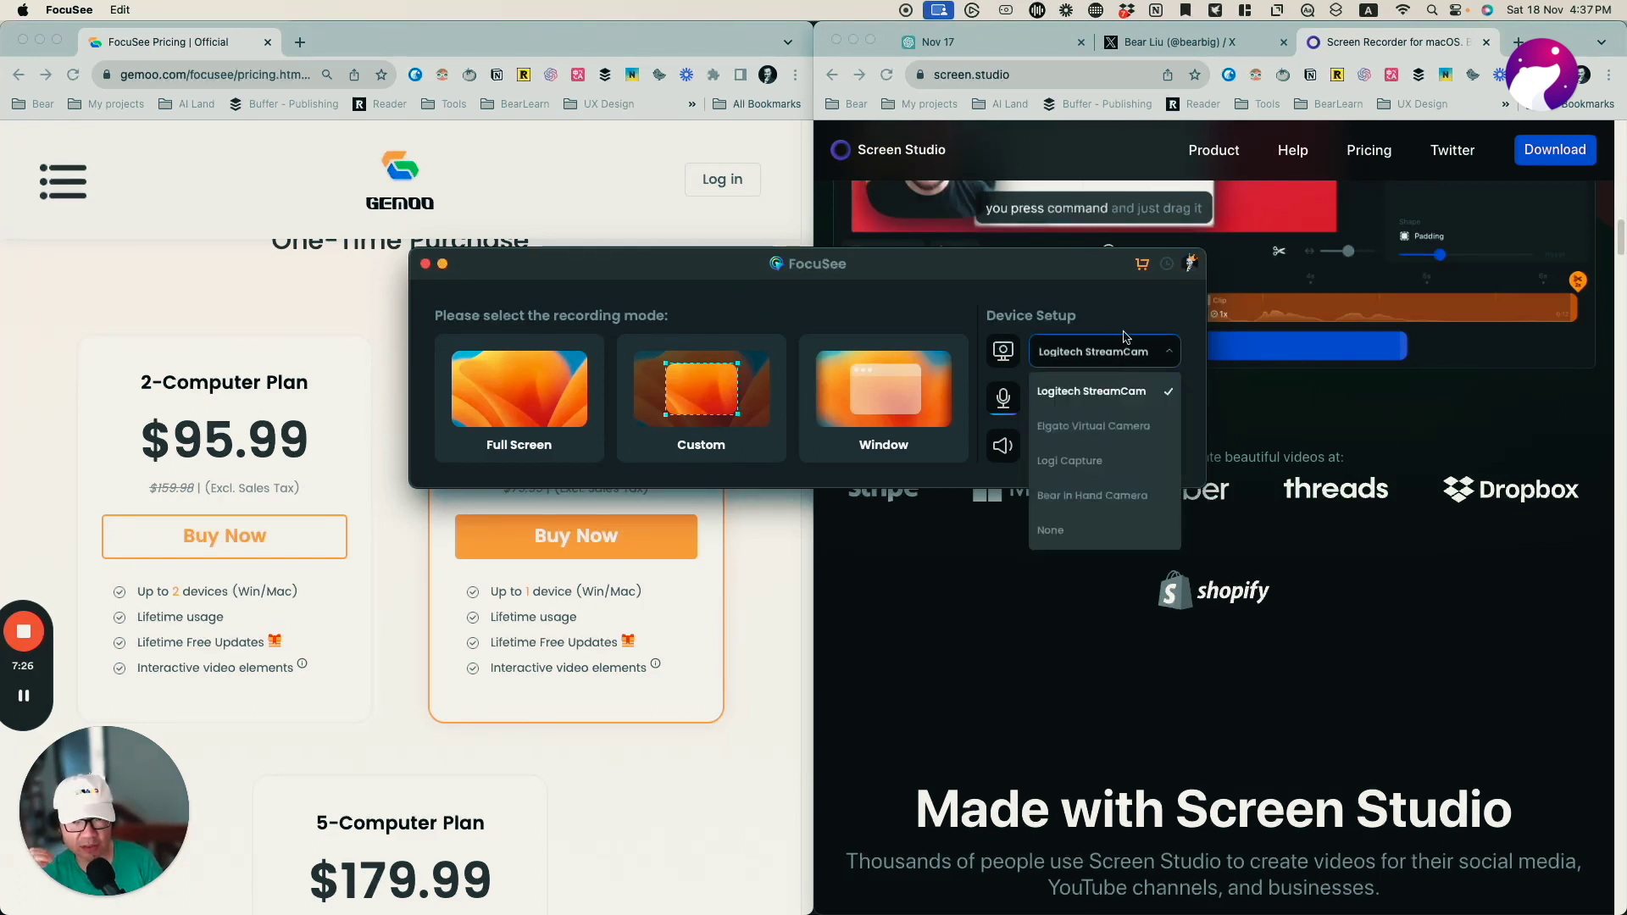
click(1125, 337)
click(1119, 356)
click(1115, 335)
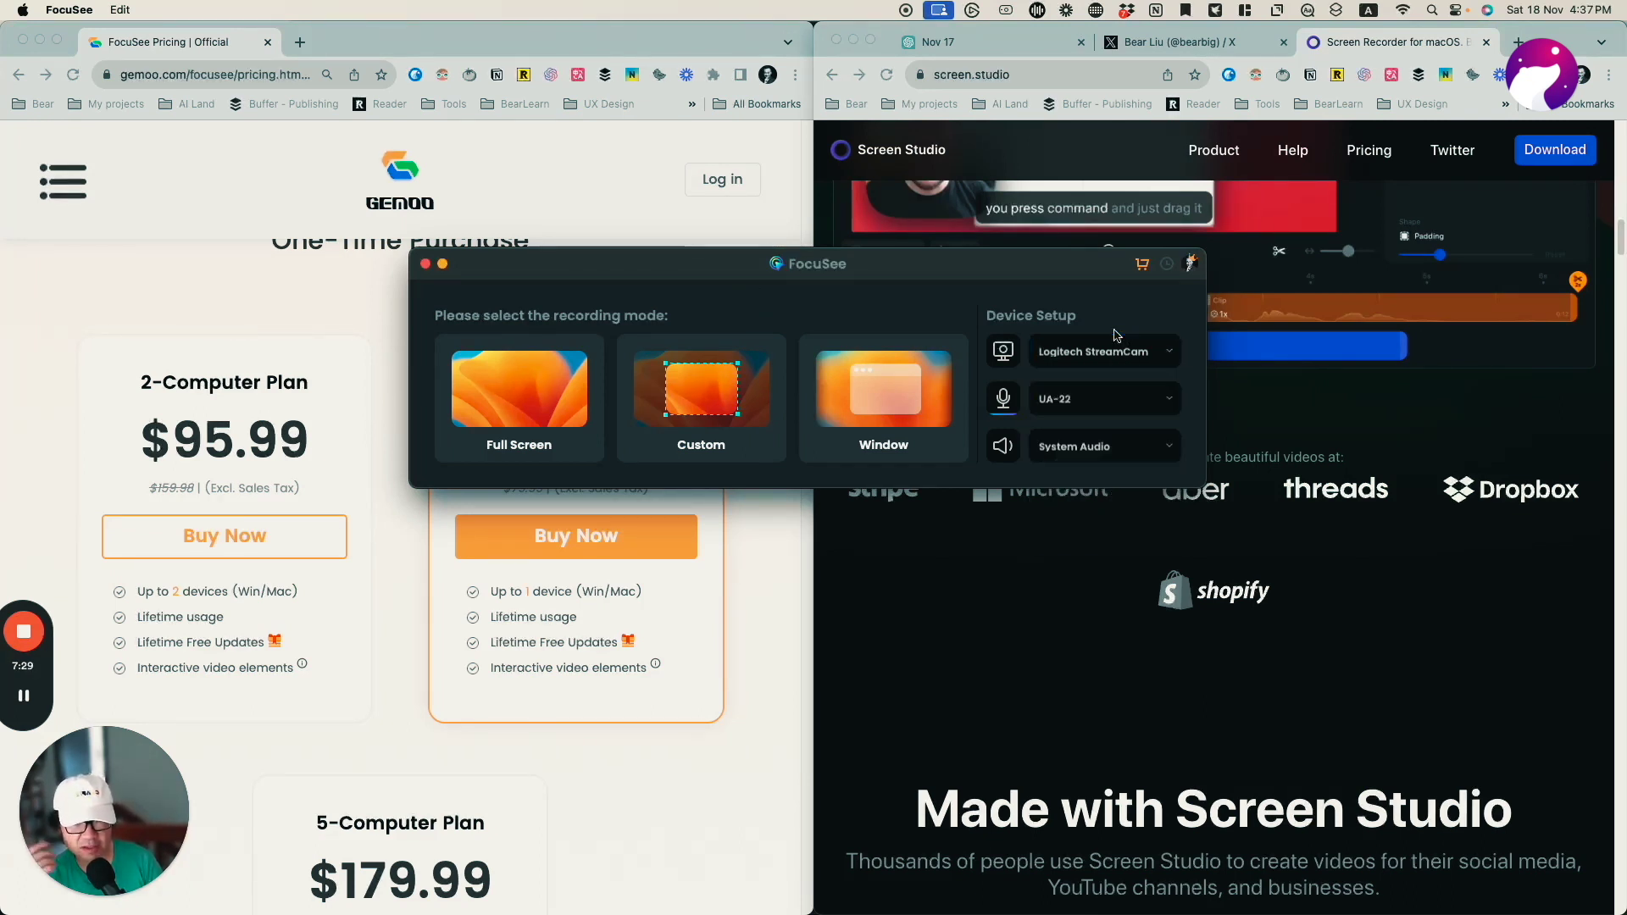
click(1125, 404)
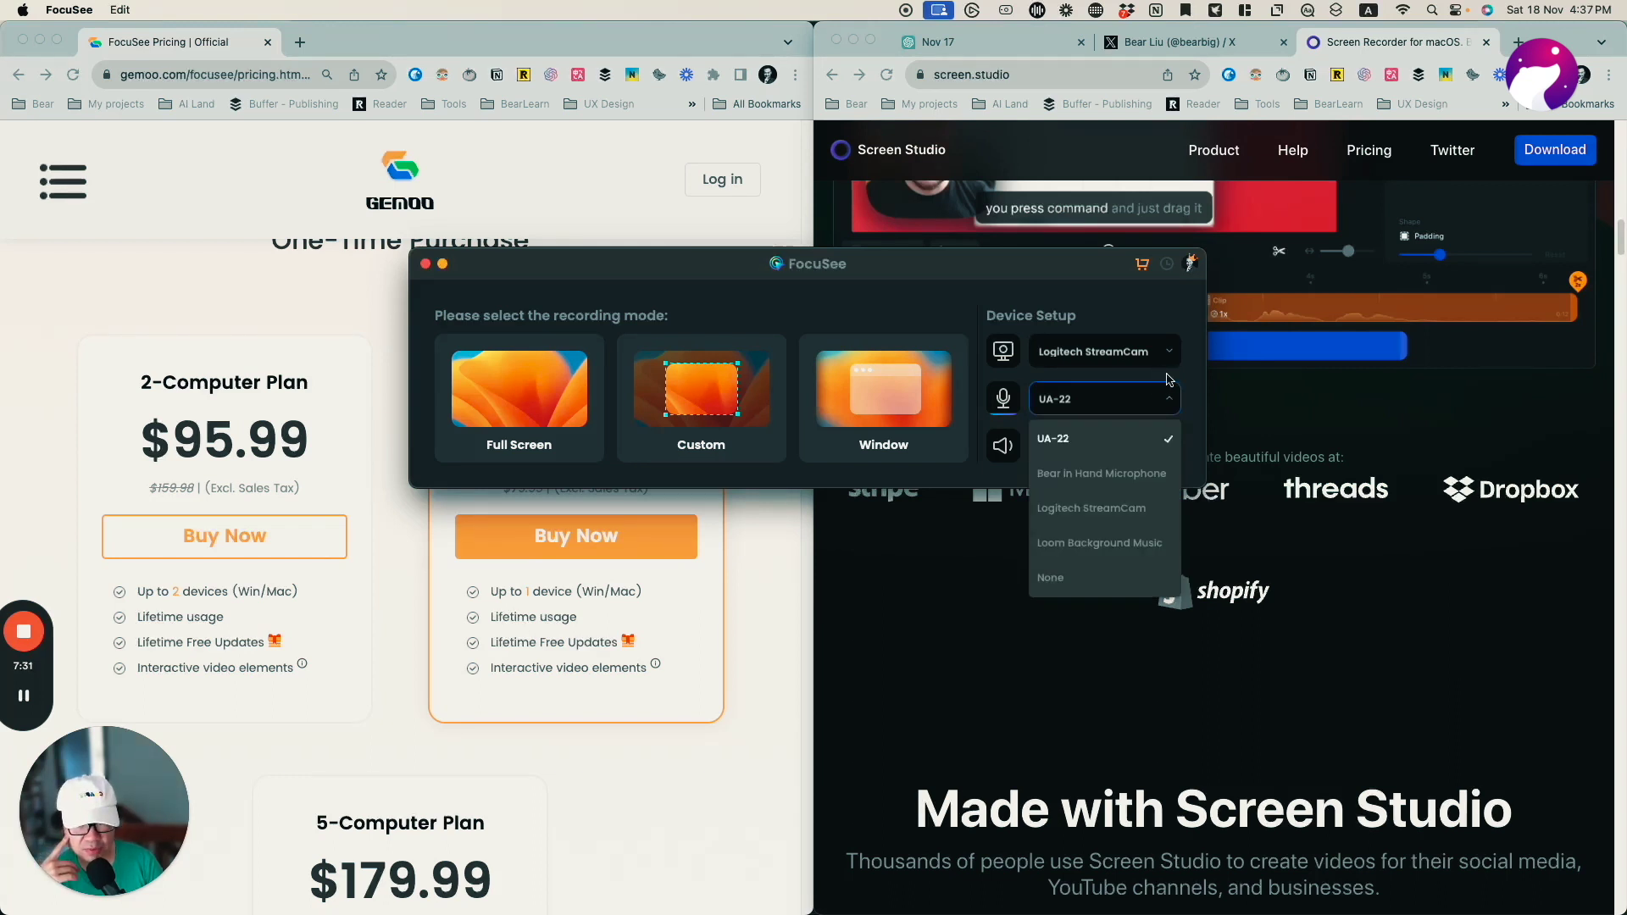
click(1168, 380)
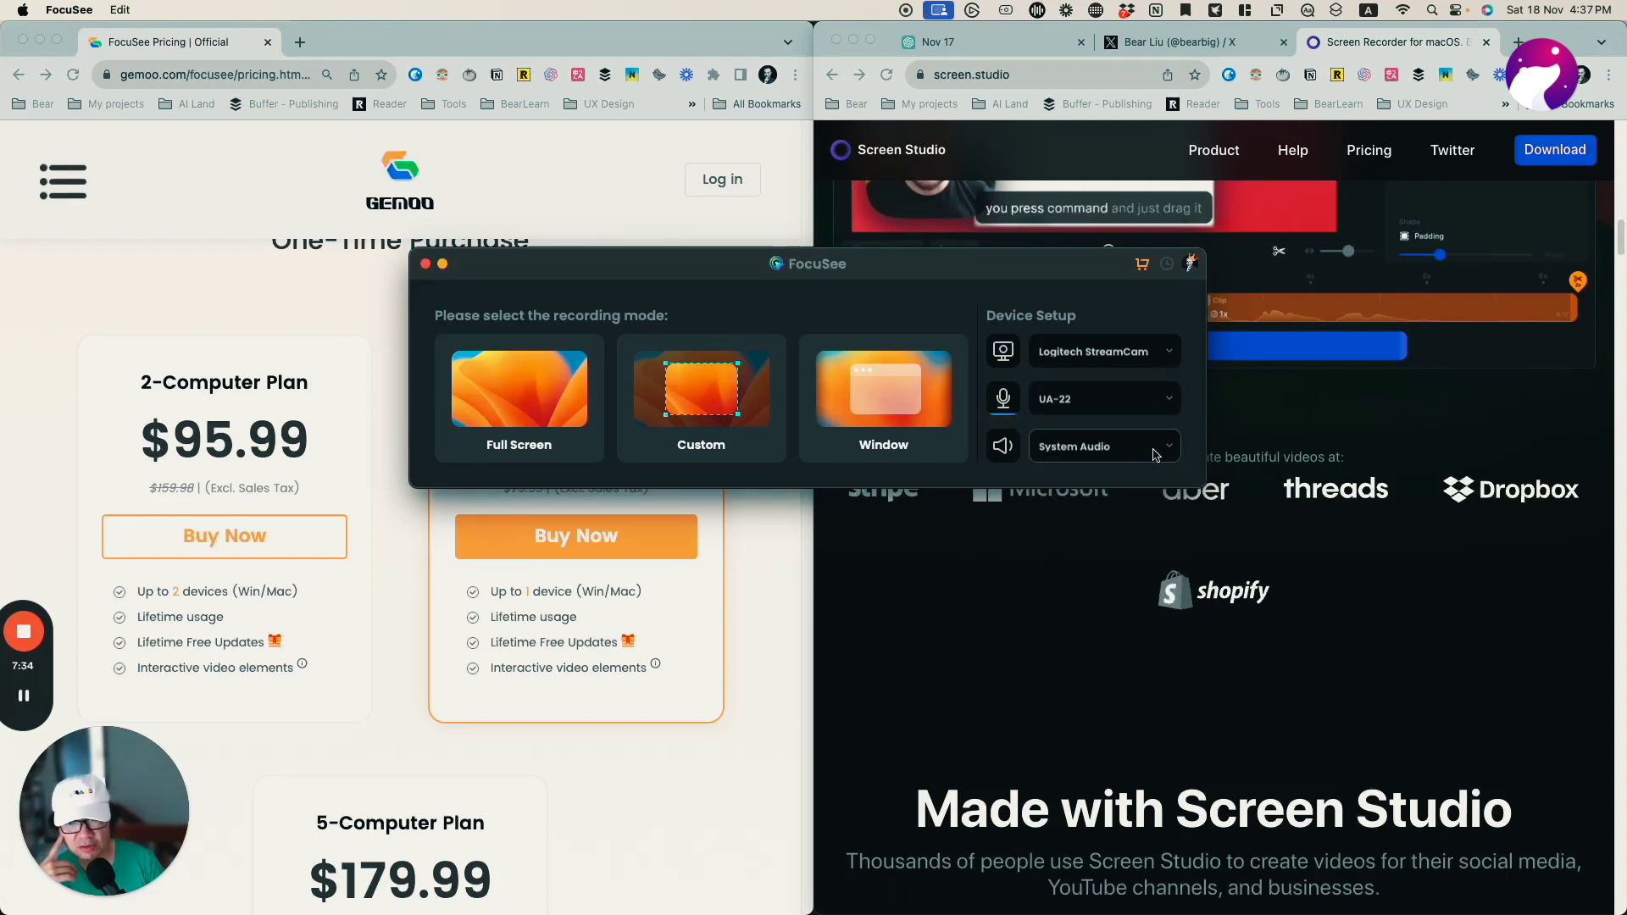
Step: Turn system audio capture off and back on, and review its source options, leaving System Audio selected
click(1005, 450)
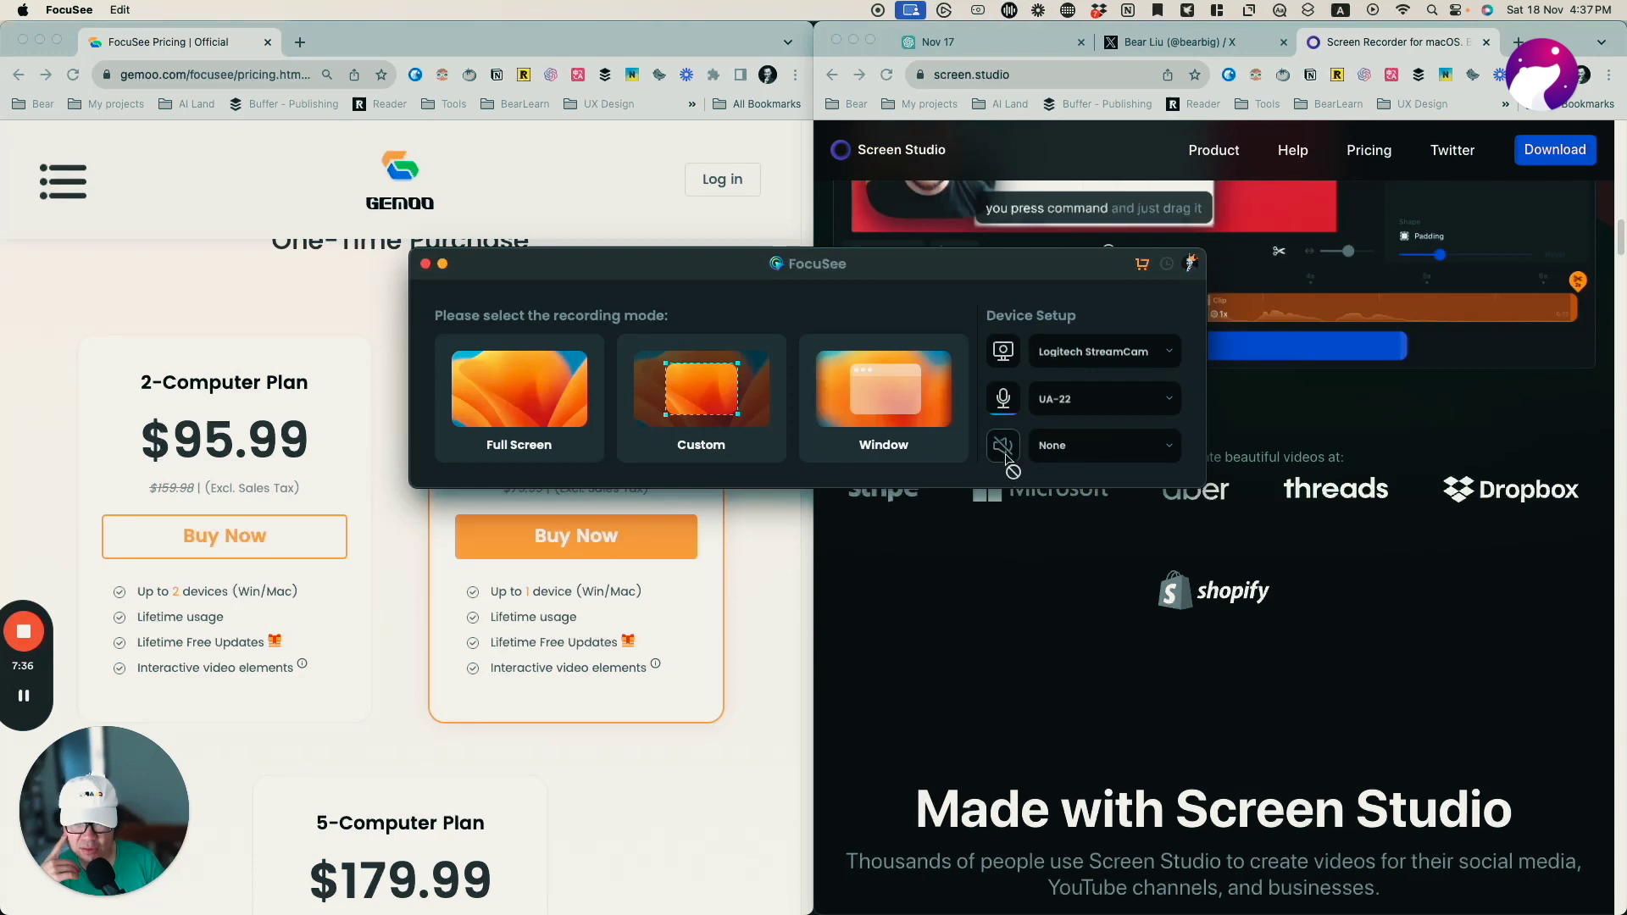
click(1113, 458)
click(1117, 455)
click(1120, 451)
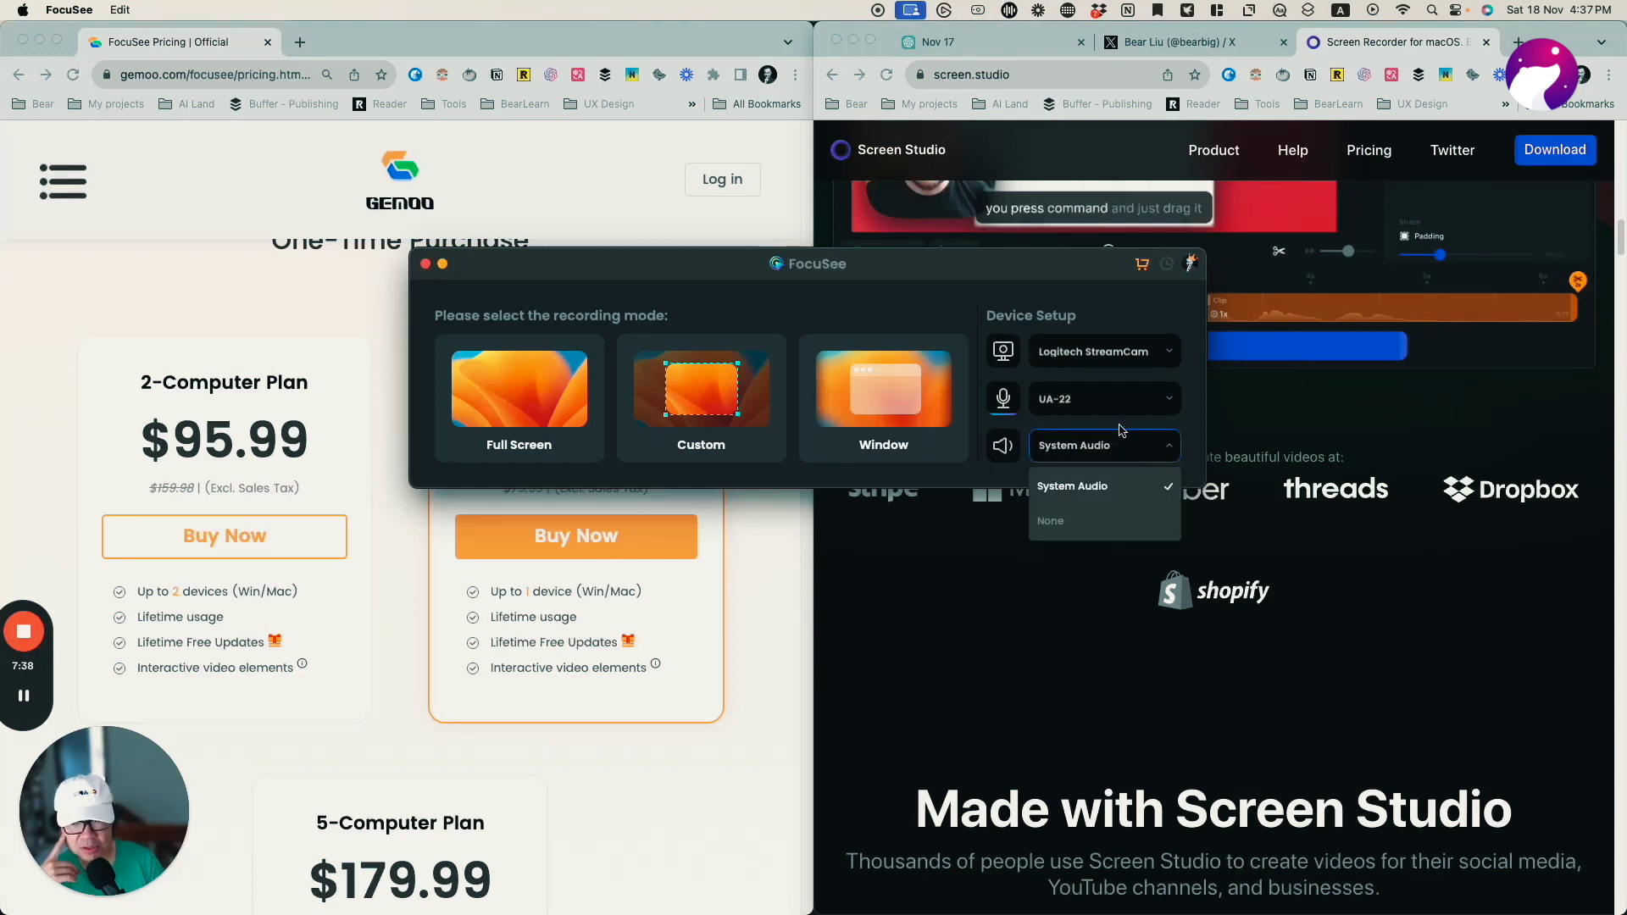
click(1123, 428)
Step: Start a window recording of the browser window showing the FocuSee pricing page, using Logitech StreamCam, UA-22 and System Audio
click(913, 407)
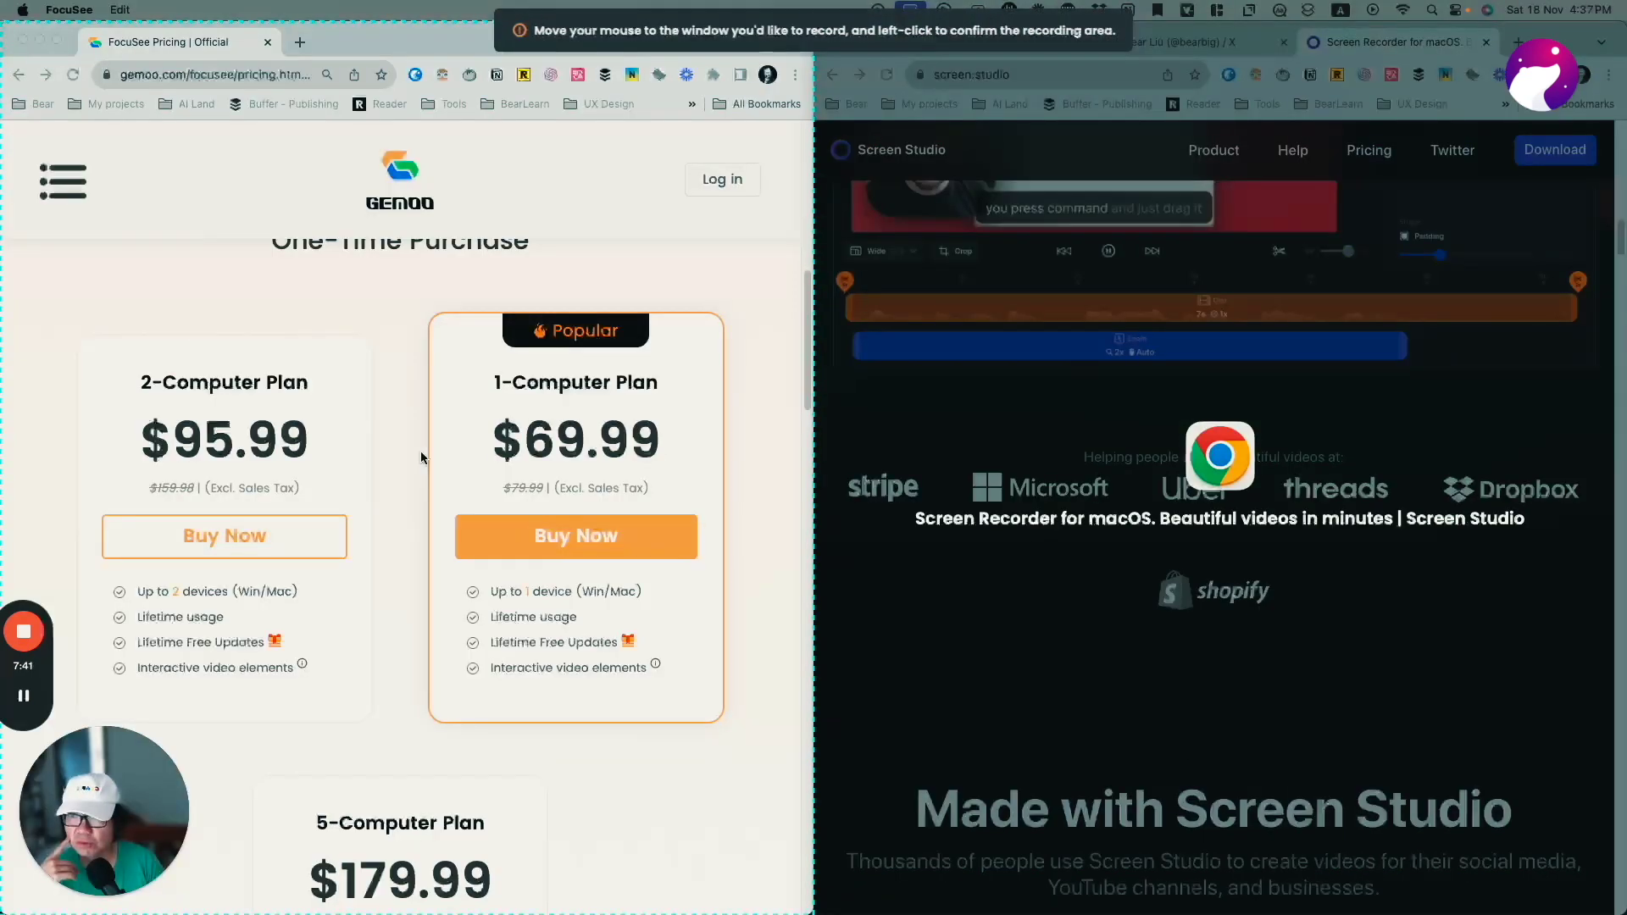
click(807, 779)
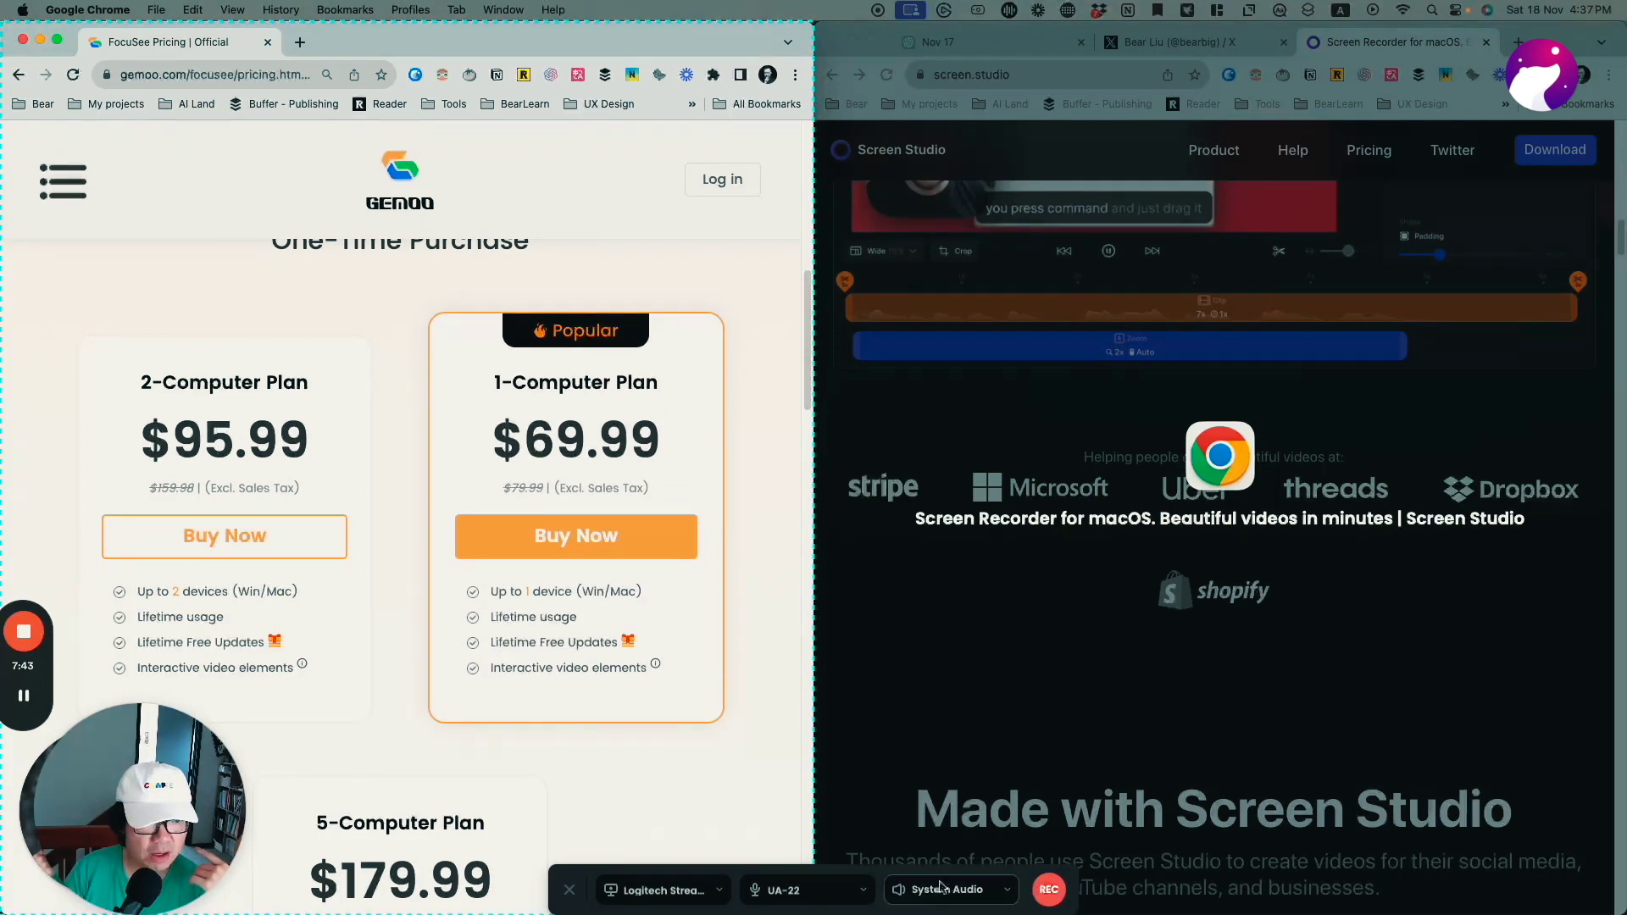
click(1044, 892)
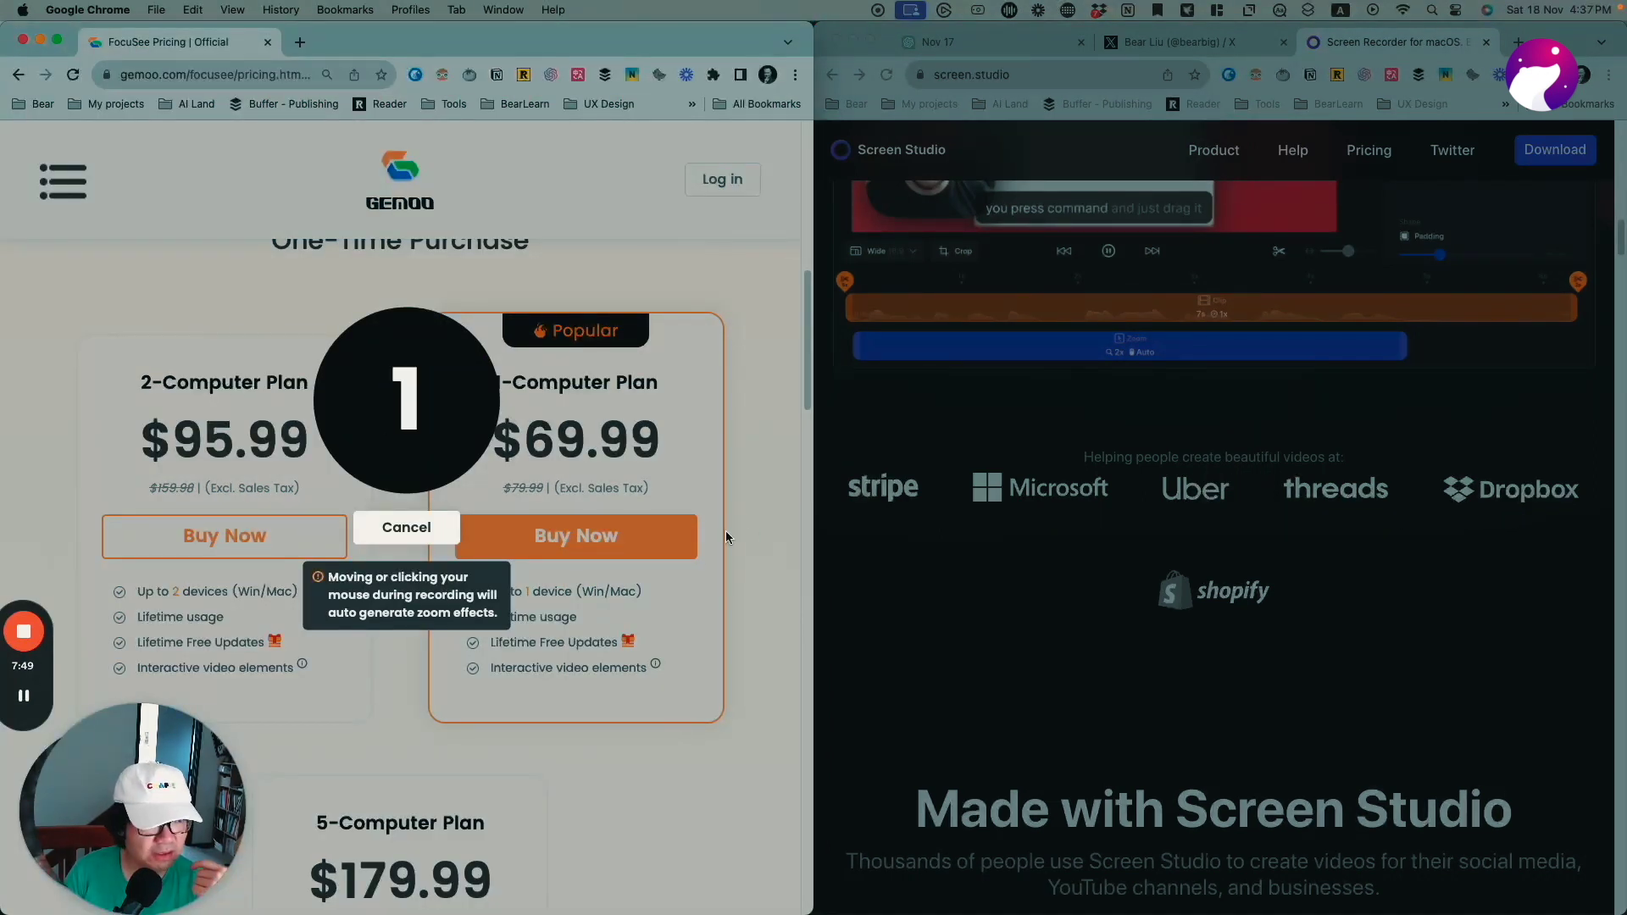
Step: Record a walkthrough of the pricing page from its headline and early bird offer to the one-time purchase plans, highlighting some heading text
scroll(754, 594, up, 10)
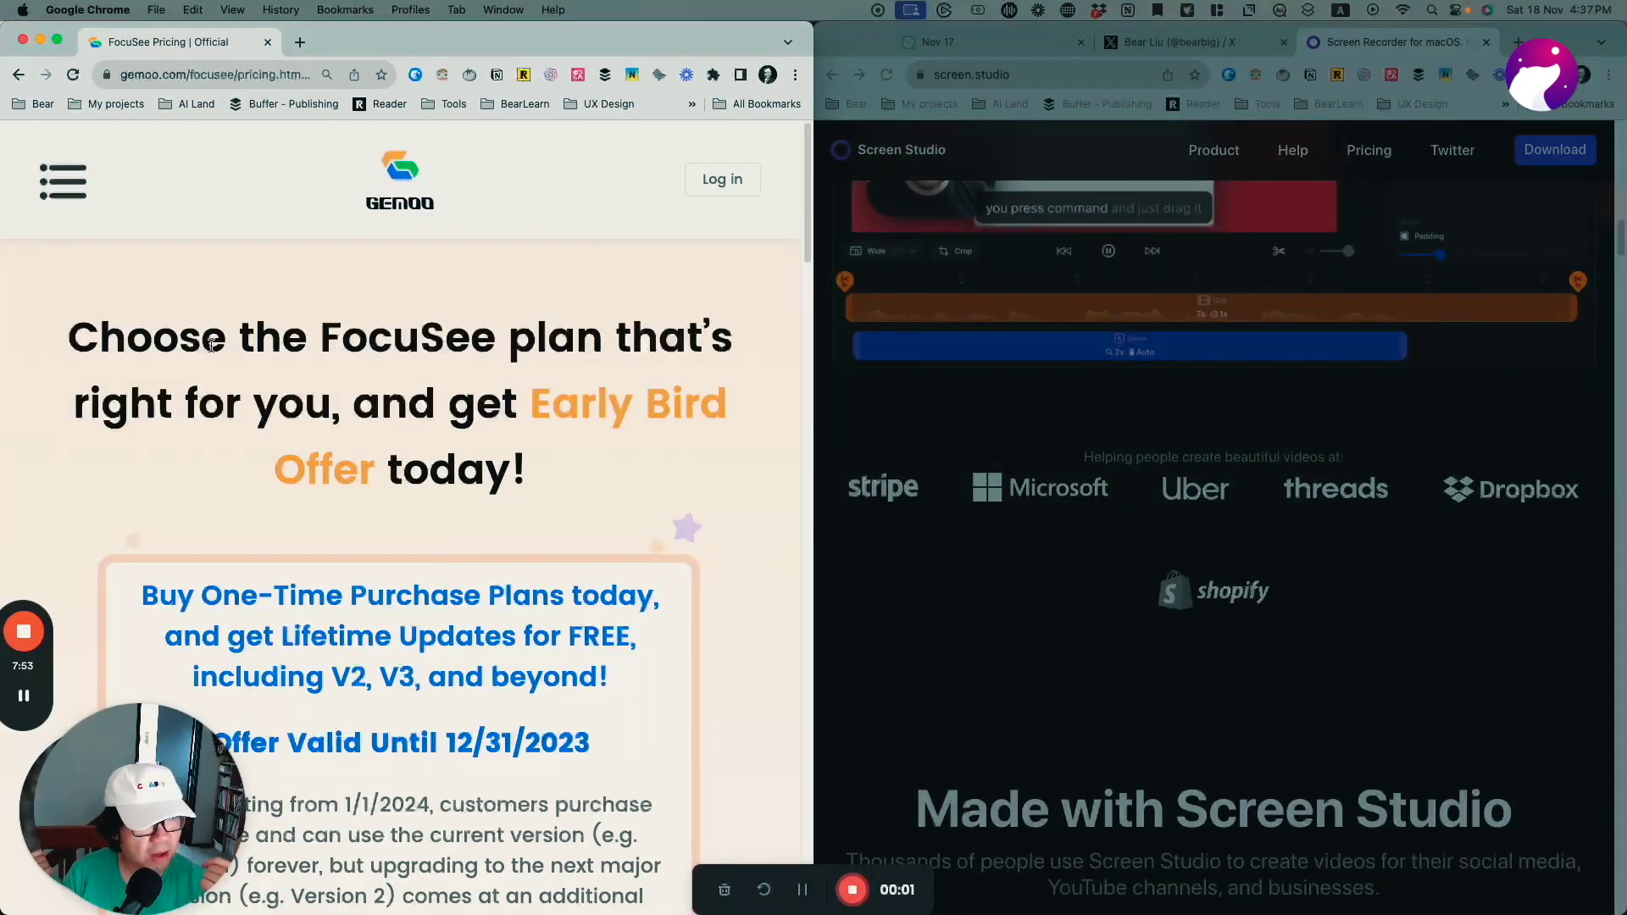
drag(212, 343, 585, 640)
scroll(484, 492, down, 3)
click(484, 492)
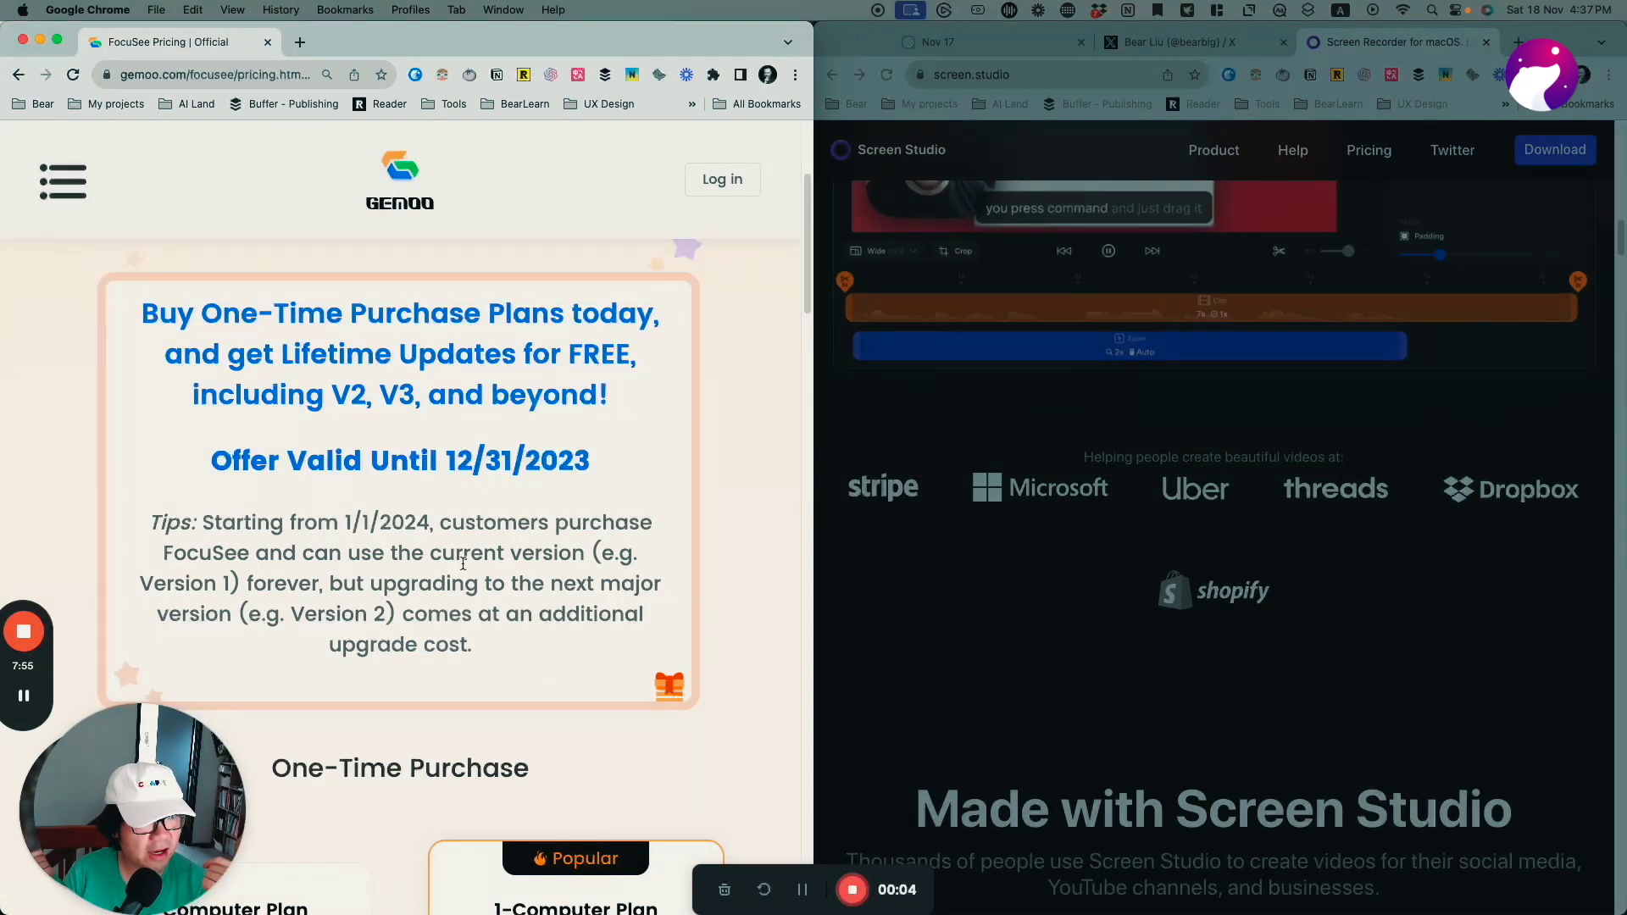
scroll(463, 572, down, 3)
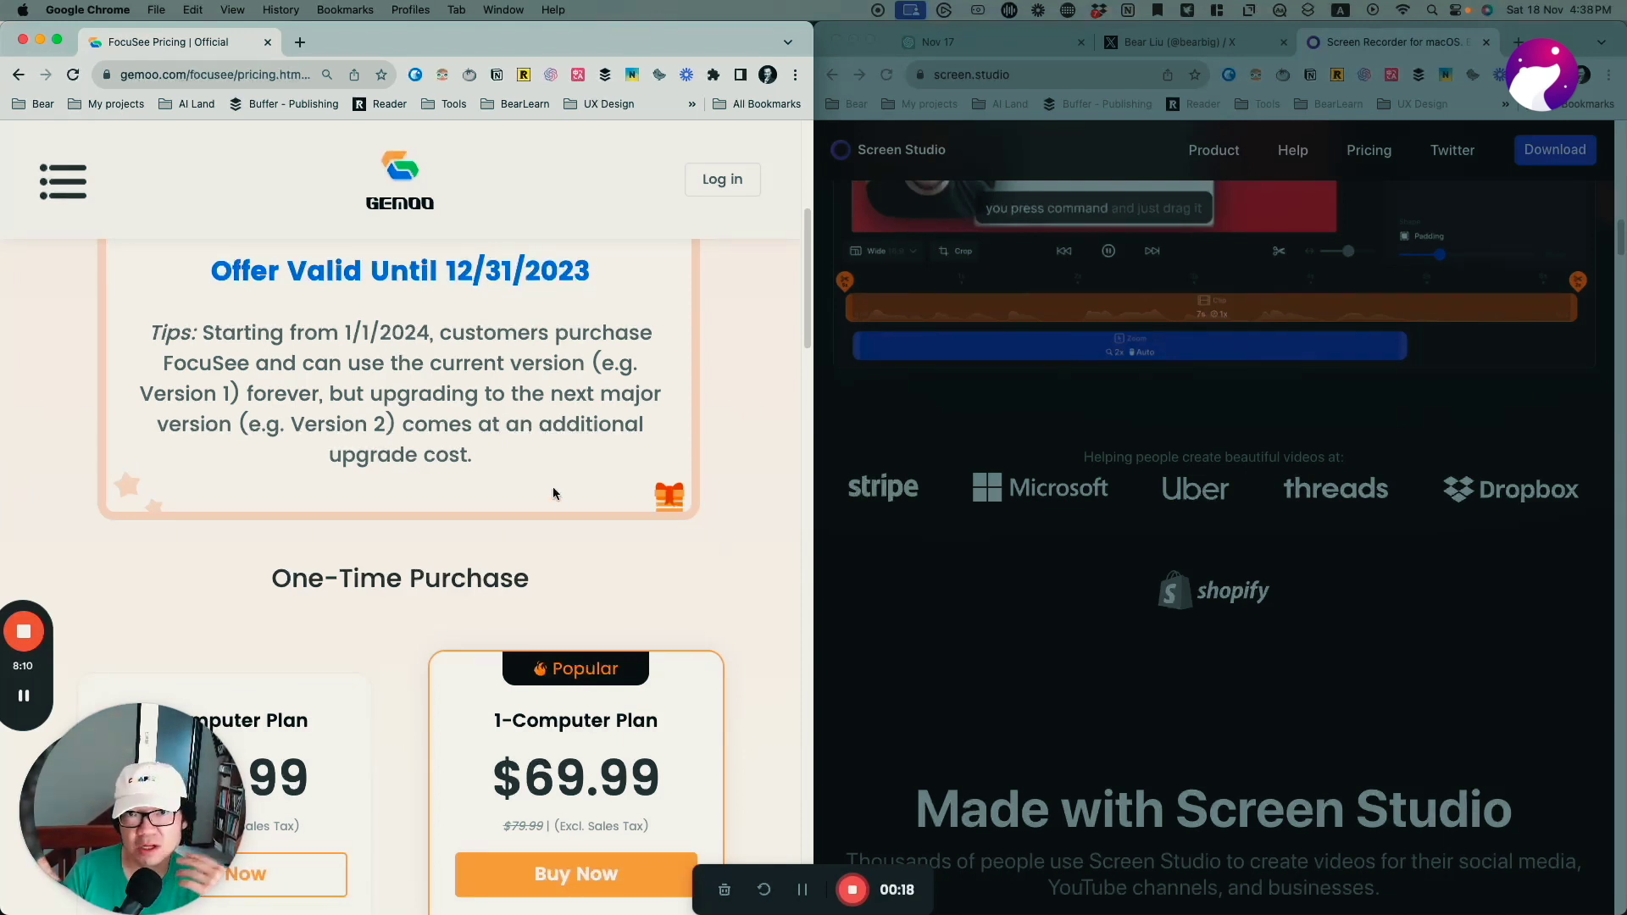
scroll(553, 494, down, 5)
drag(452, 362, 529, 362)
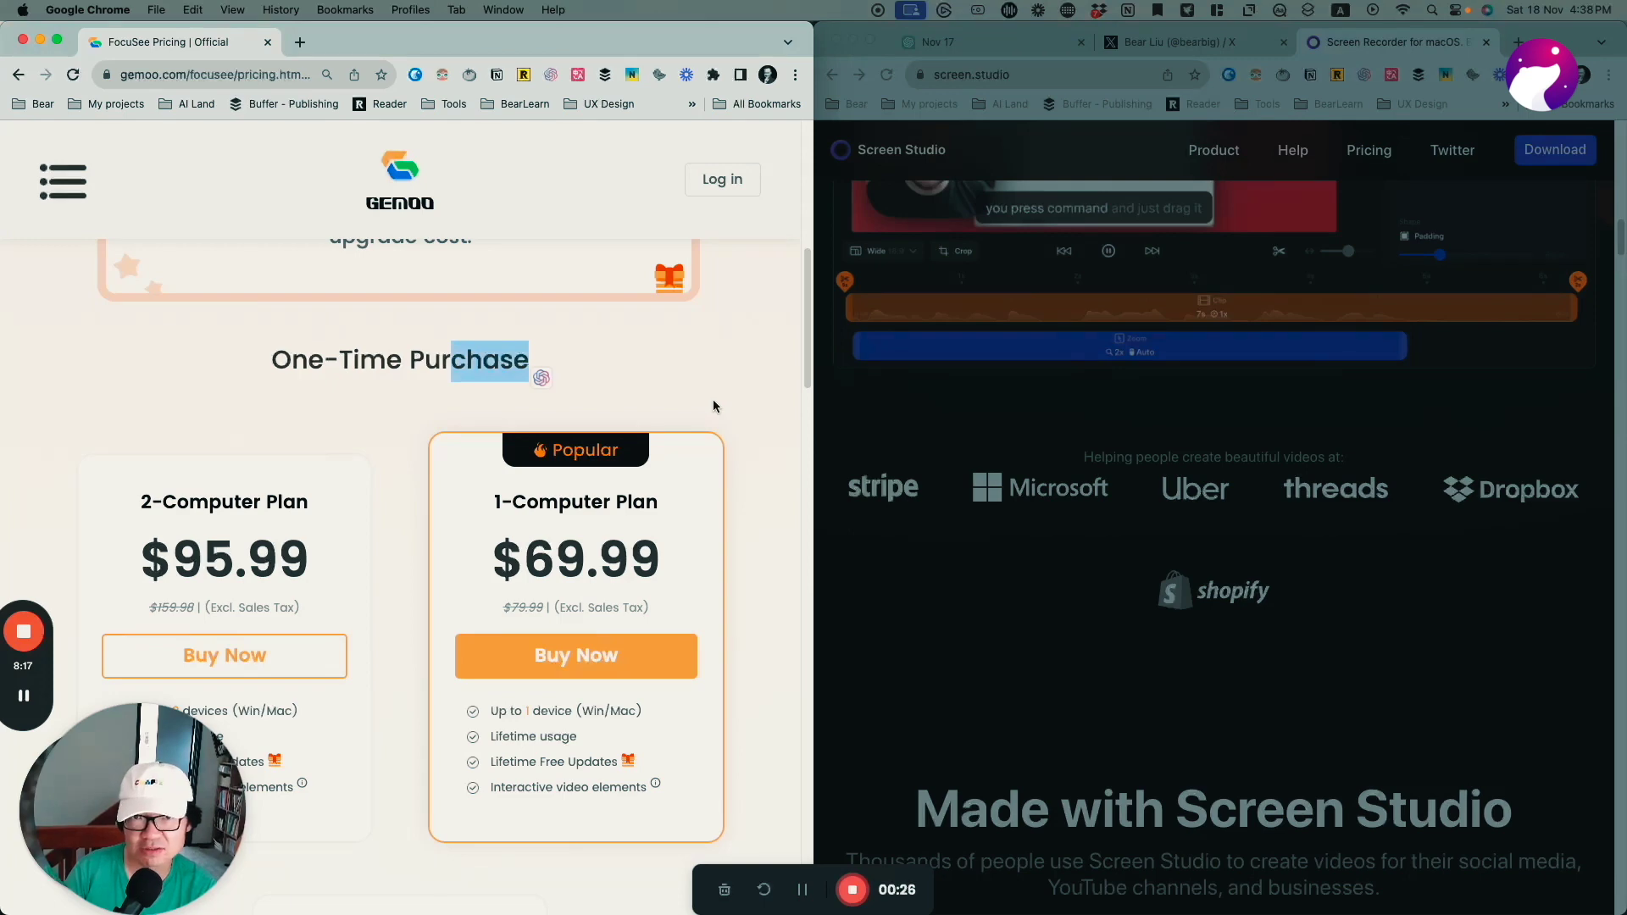
scroll(629, 394, down, 3)
click(409, 283)
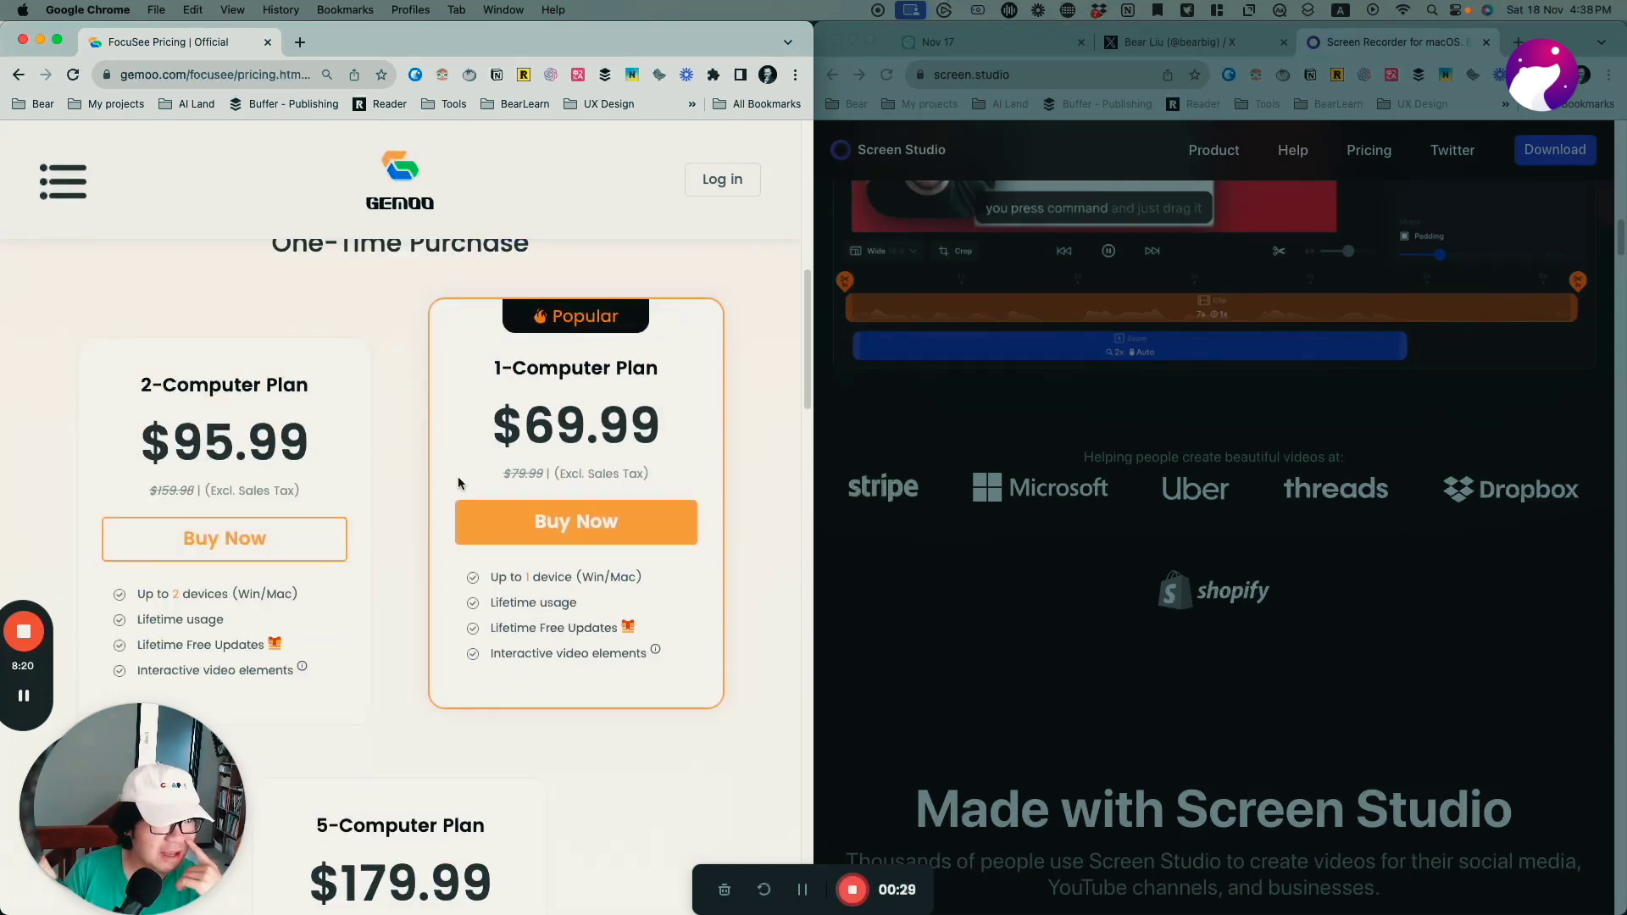
Step: Continue the recorded walkthrough through the 5-Computer Plan, Trial Offer and Frequently Asked Questions, and stop the recording
scroll(384, 523, down, 12)
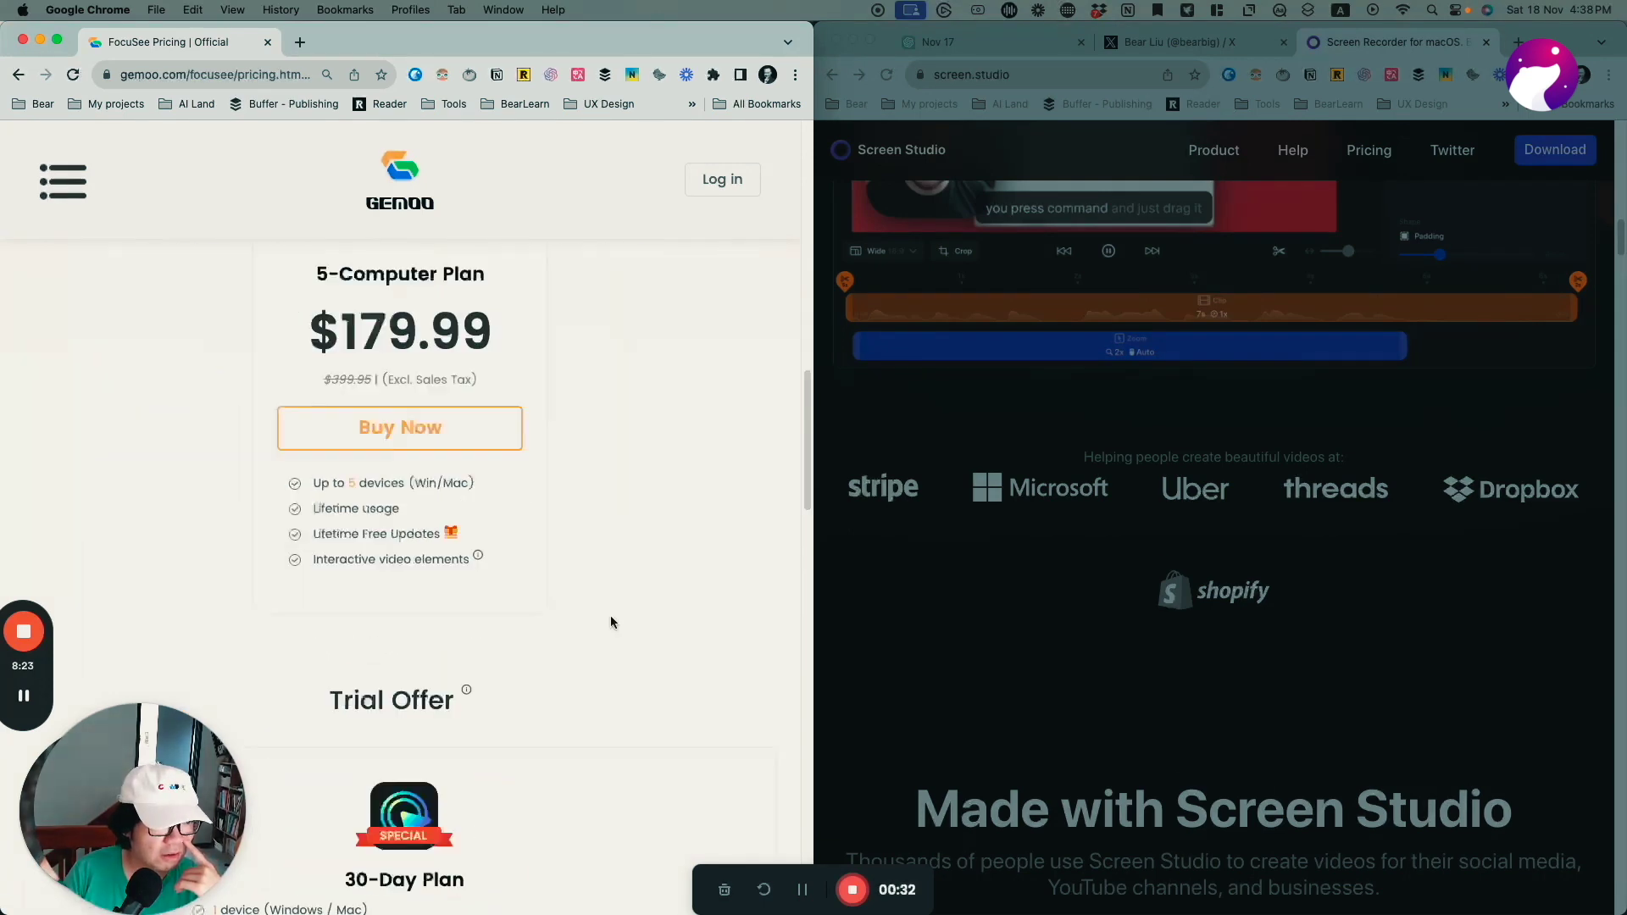
scroll(620, 629, down, 4)
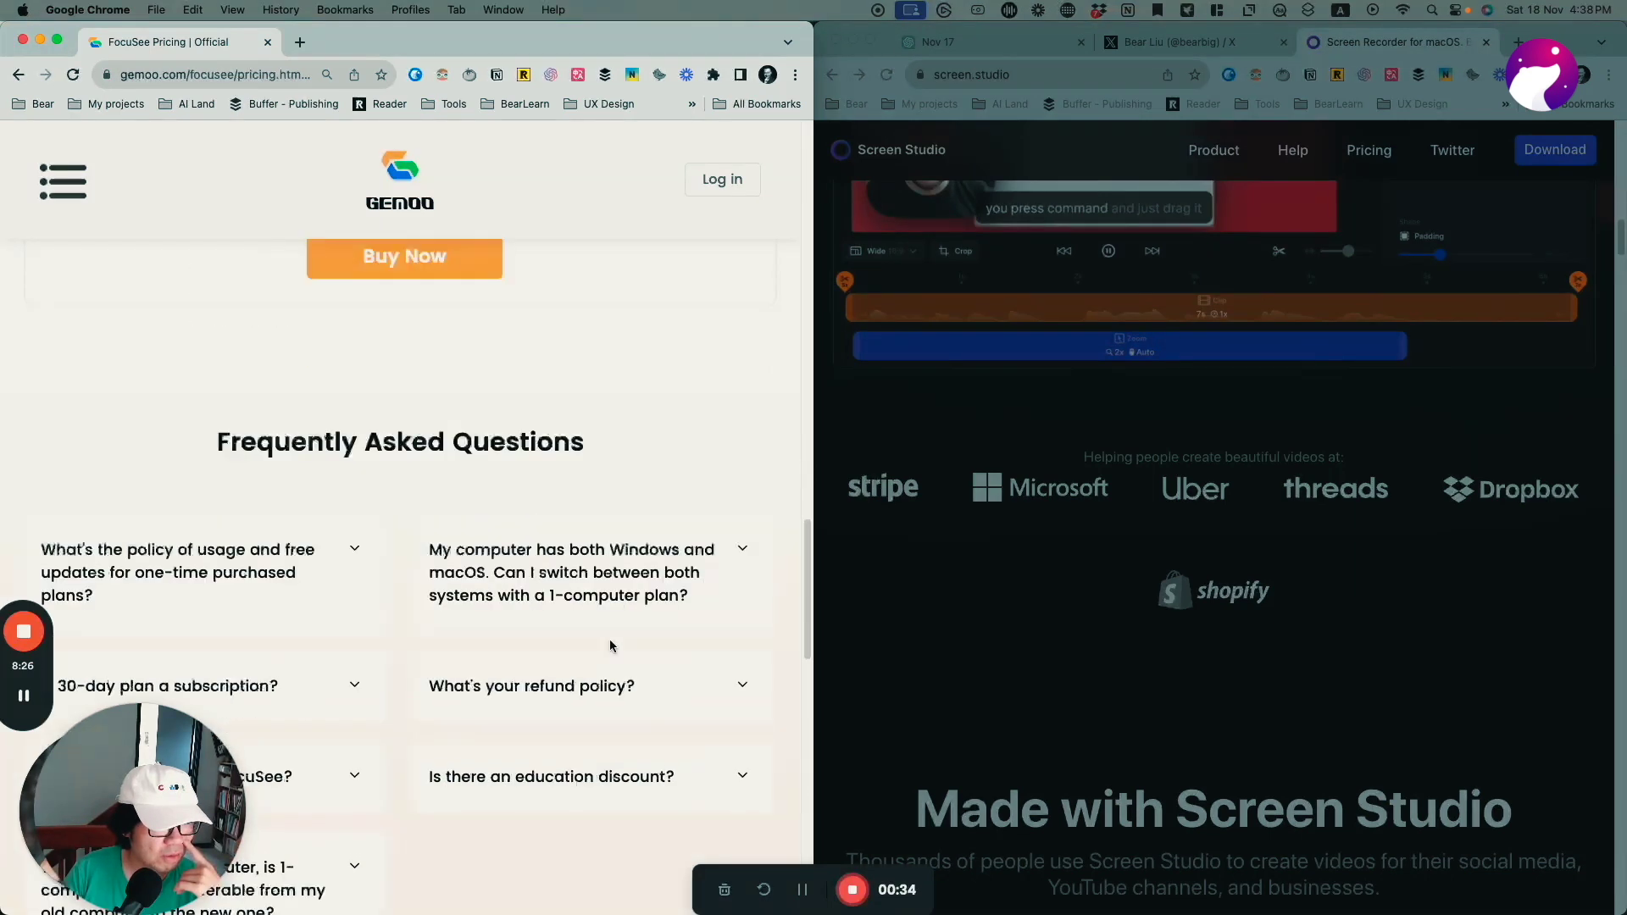
click(573, 567)
click(573, 566)
scroll(593, 568, down, 9)
scroll(598, 568, up, 8)
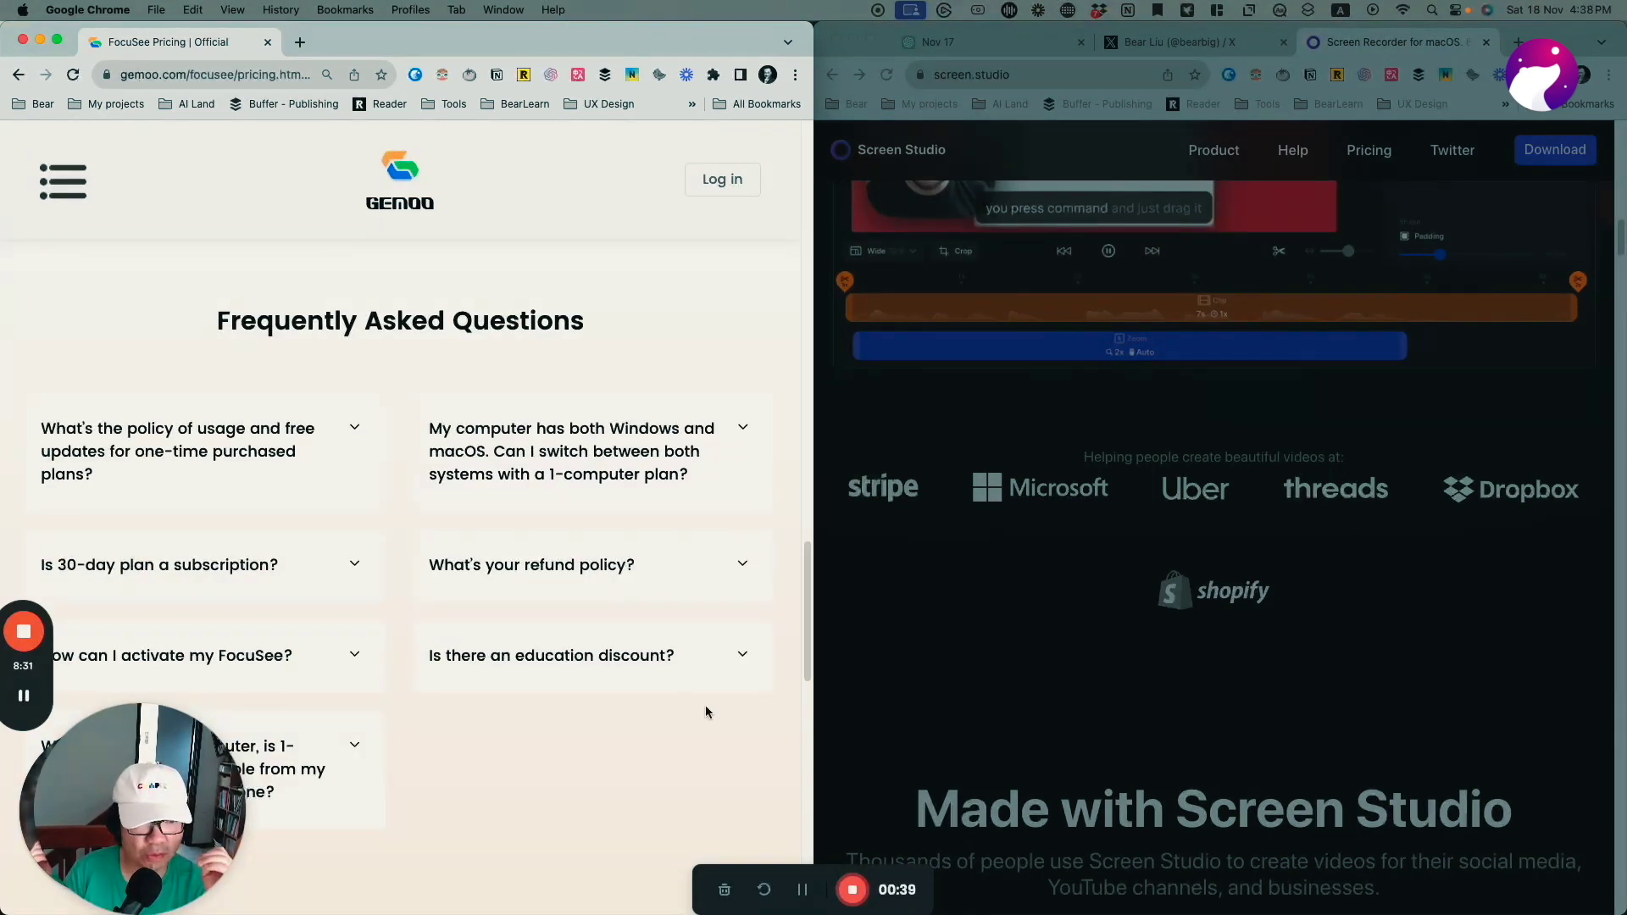
click(852, 890)
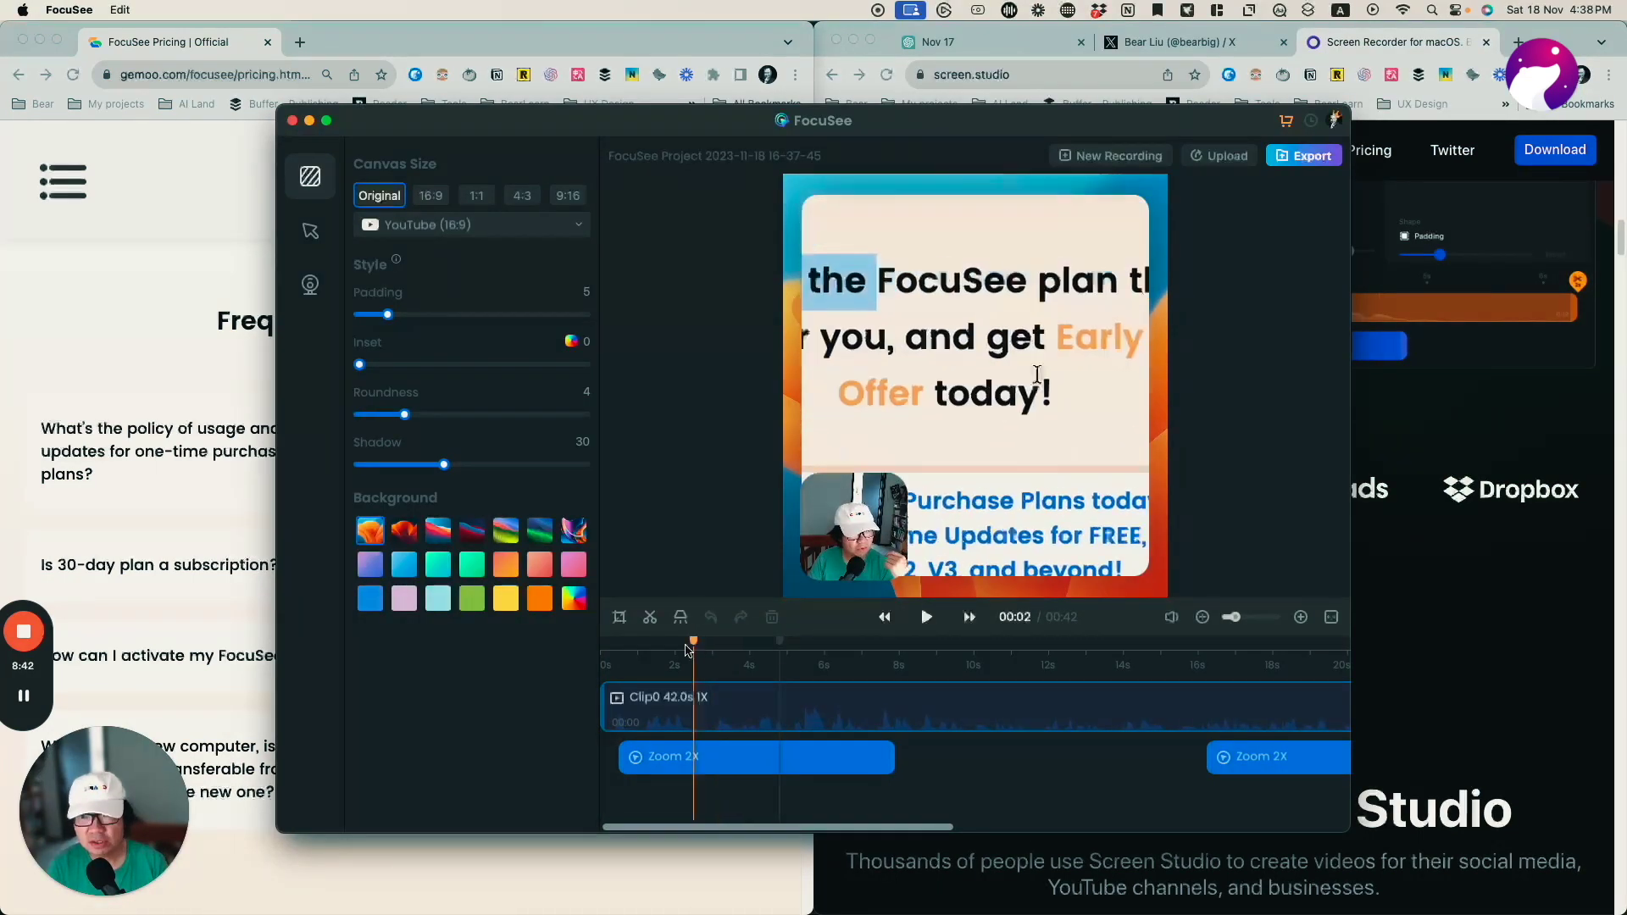
Step: Scrub through the start of the new recording to 00:04 and dismiss the tip about clipping the video
drag(688, 650, 620, 645)
drag(619, 644, 780, 642)
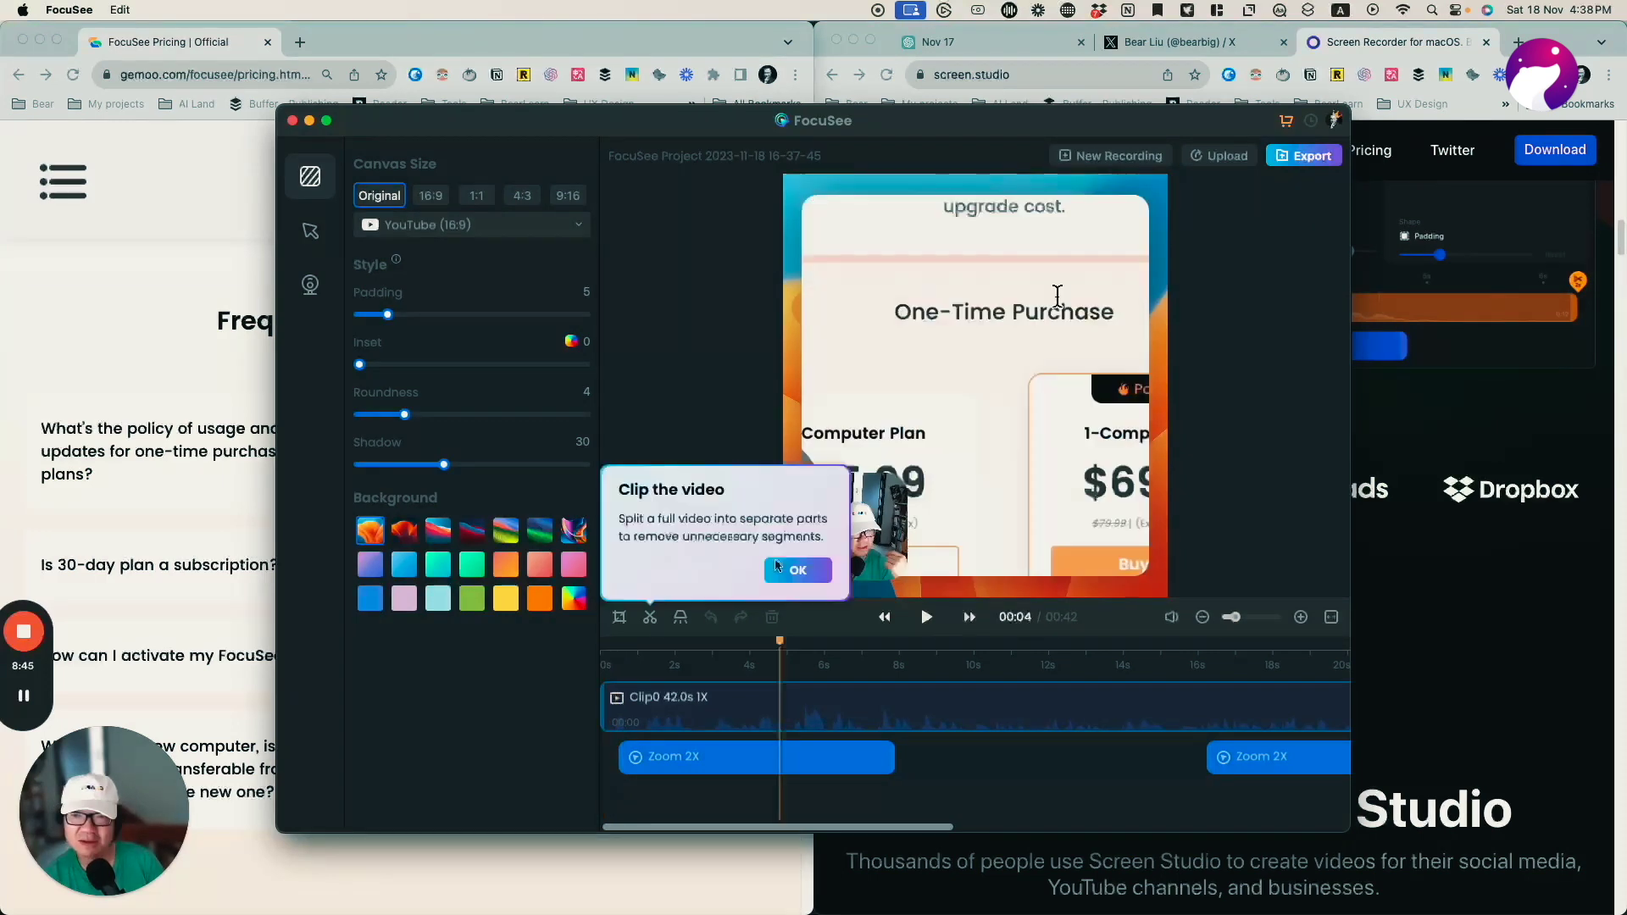
click(788, 571)
click(929, 570)
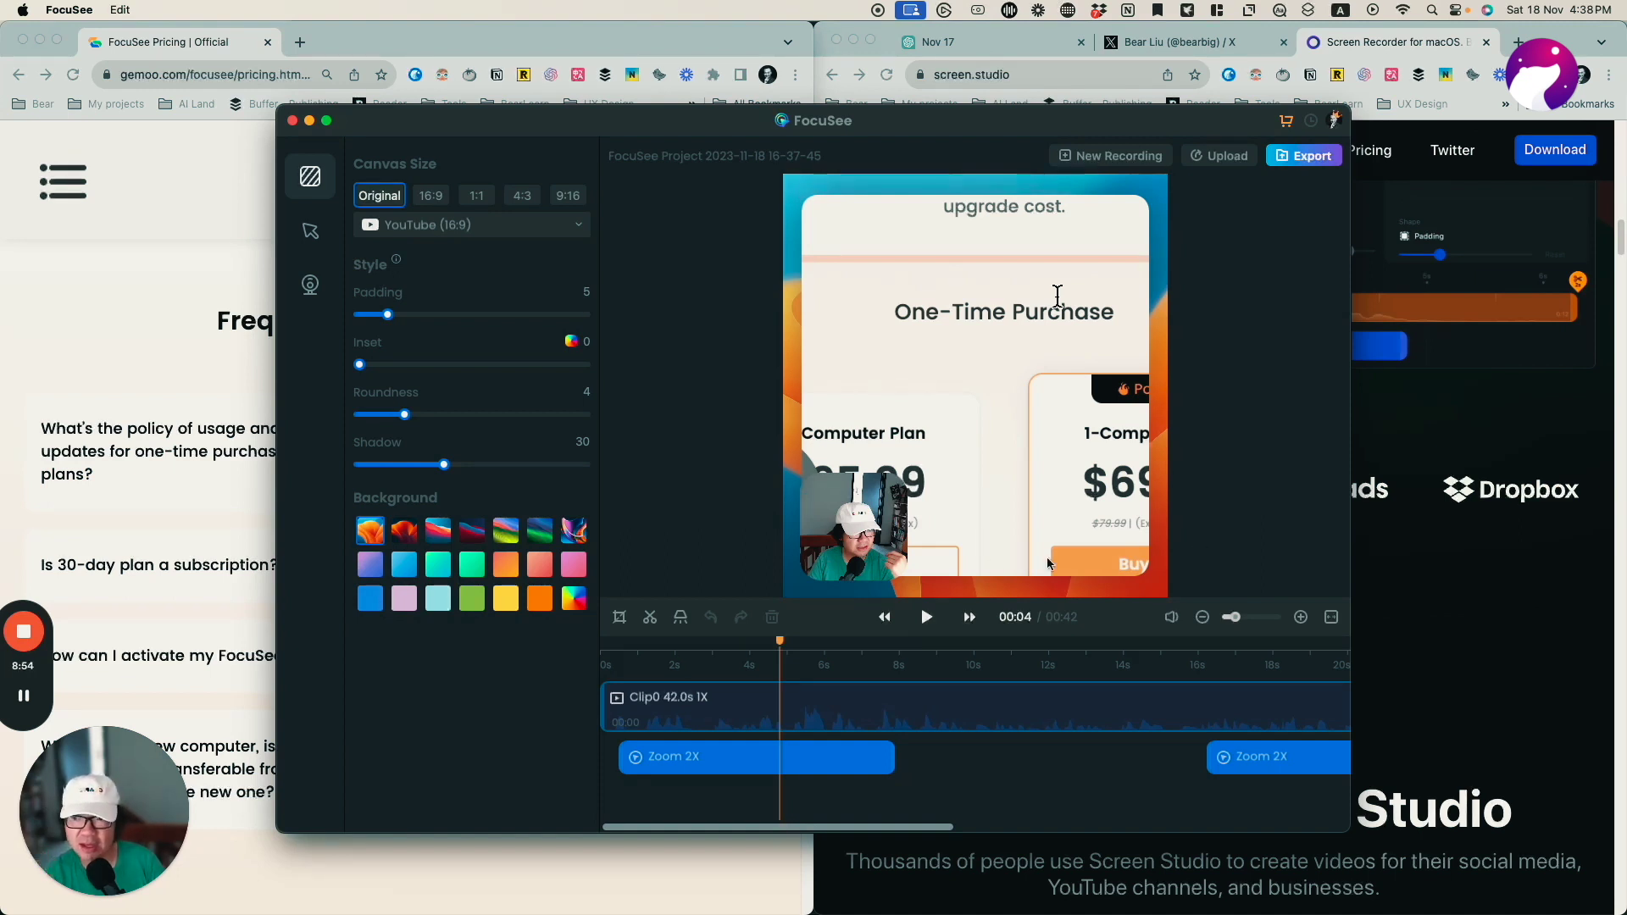
Step: Try several wallpapers, apply the multicoloured abstract swirl one as background, and set padding to 8 and inset to 13
click(473, 532)
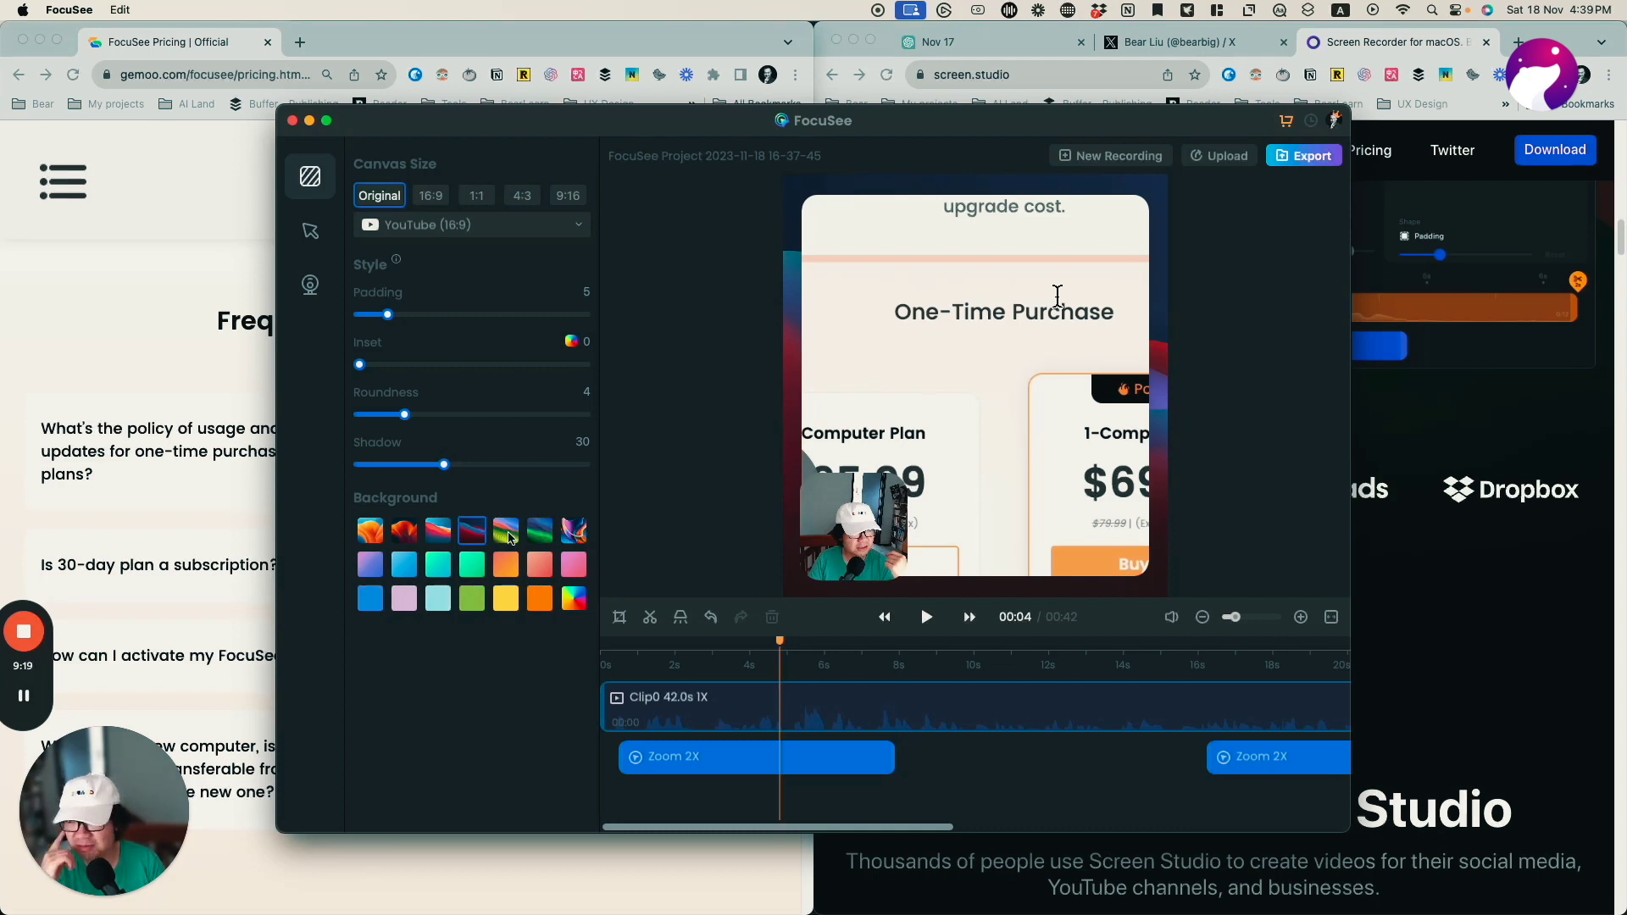
click(509, 539)
click(577, 532)
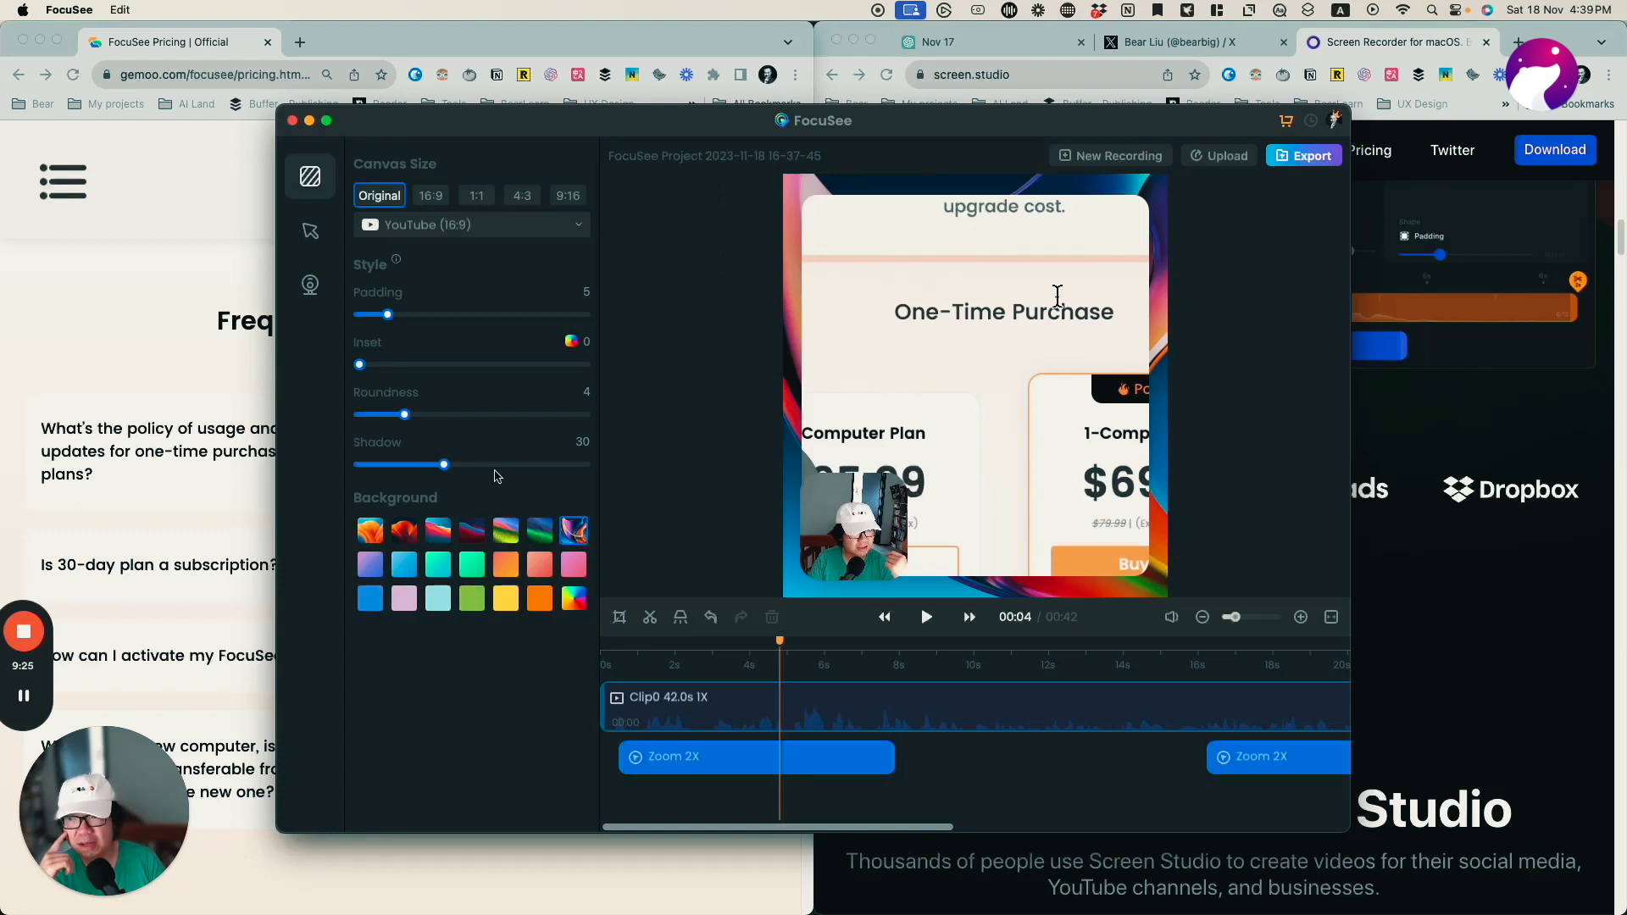
drag(387, 314, 407, 315)
drag(359, 365, 410, 366)
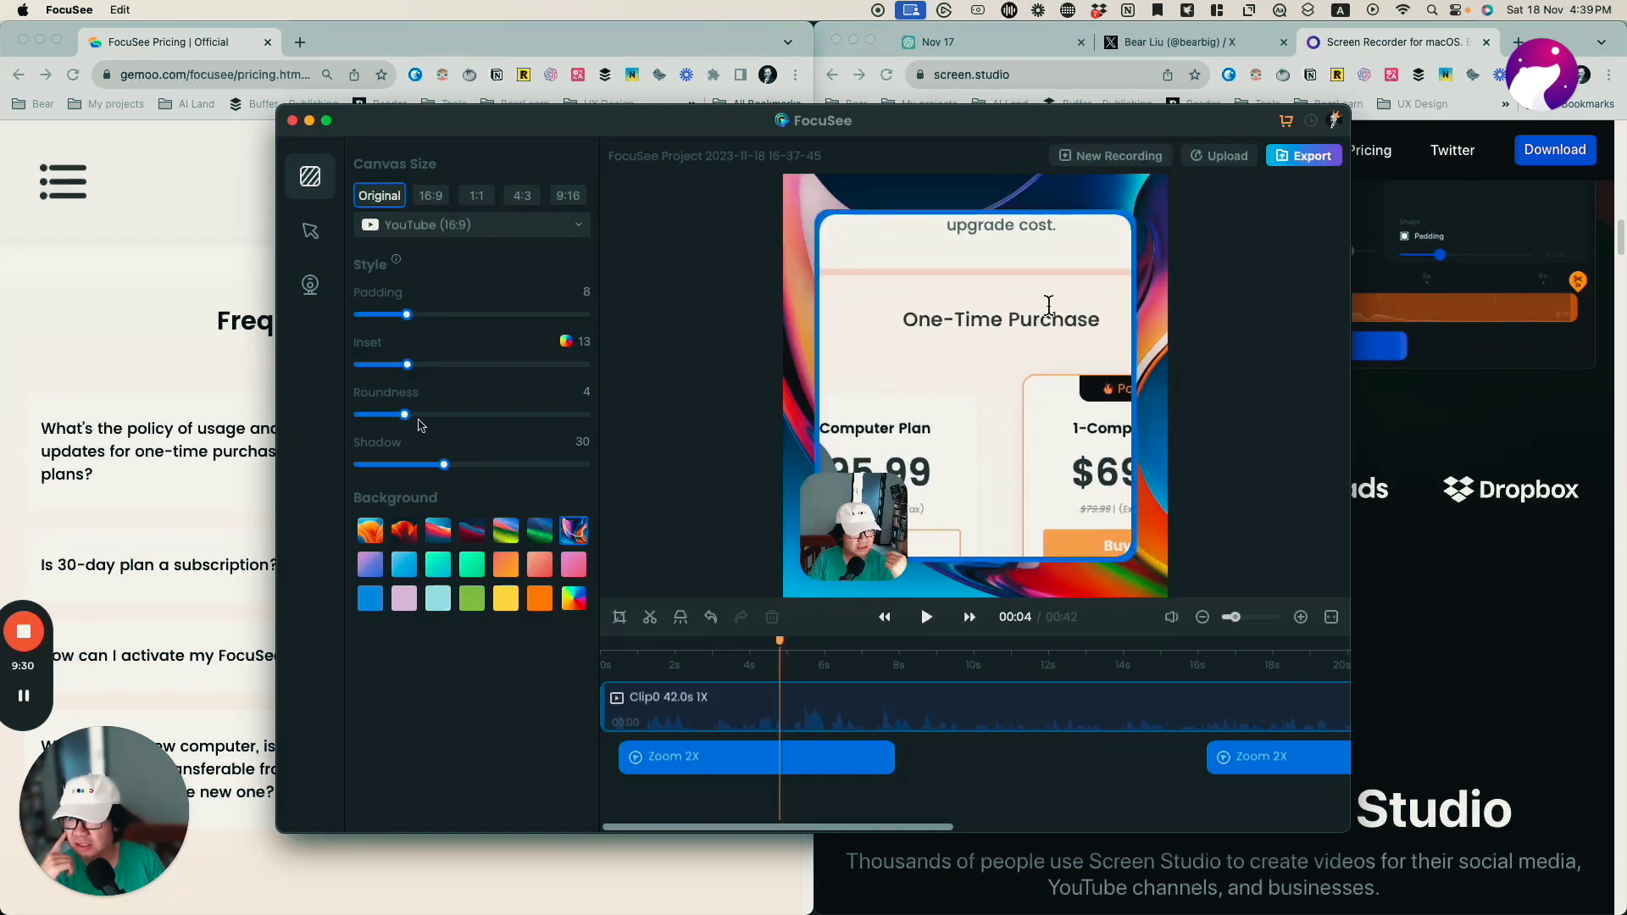
Step: Preview the 1:1, 4:3 and 9:16 canvas sizes and set the canvas to 16:9
click(430, 196)
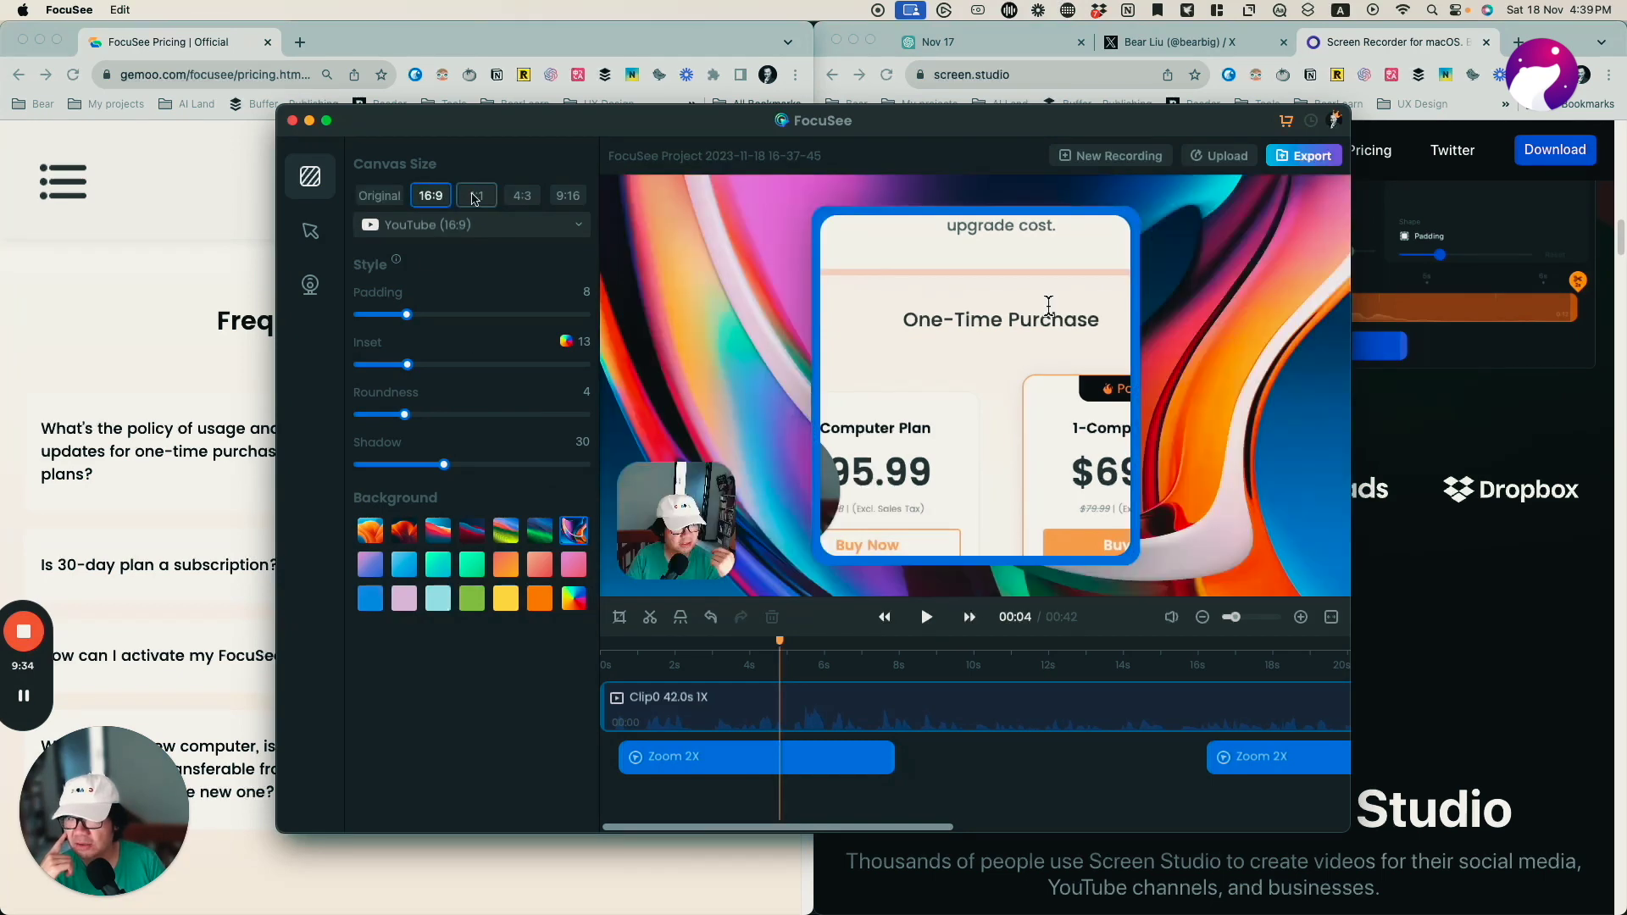
click(476, 196)
click(523, 196)
click(568, 195)
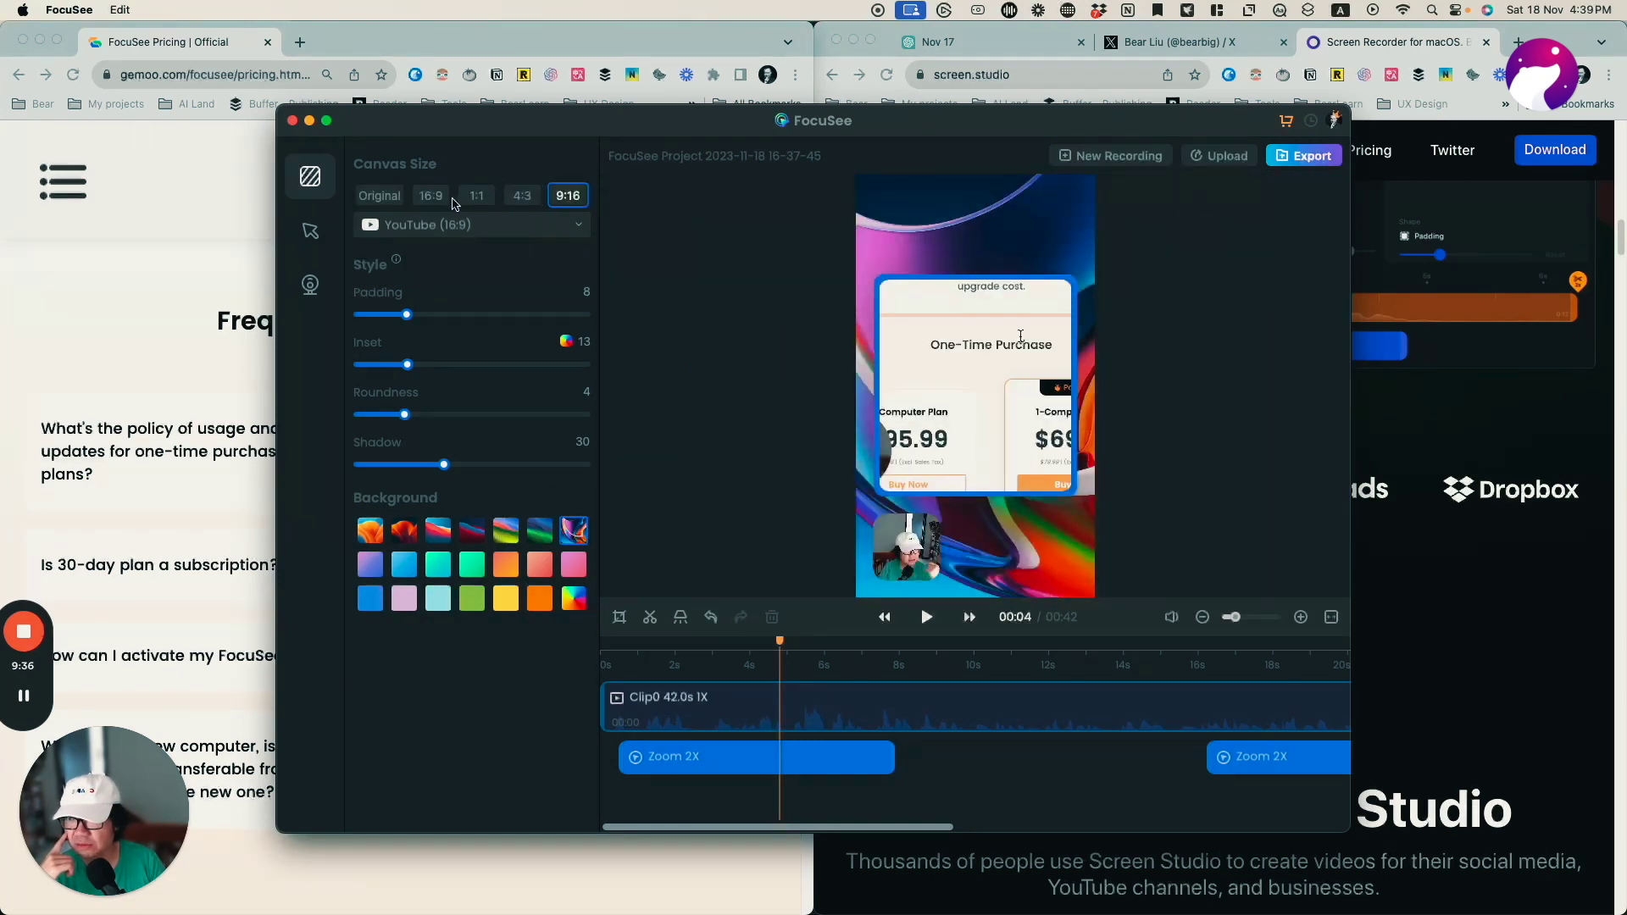
click(446, 202)
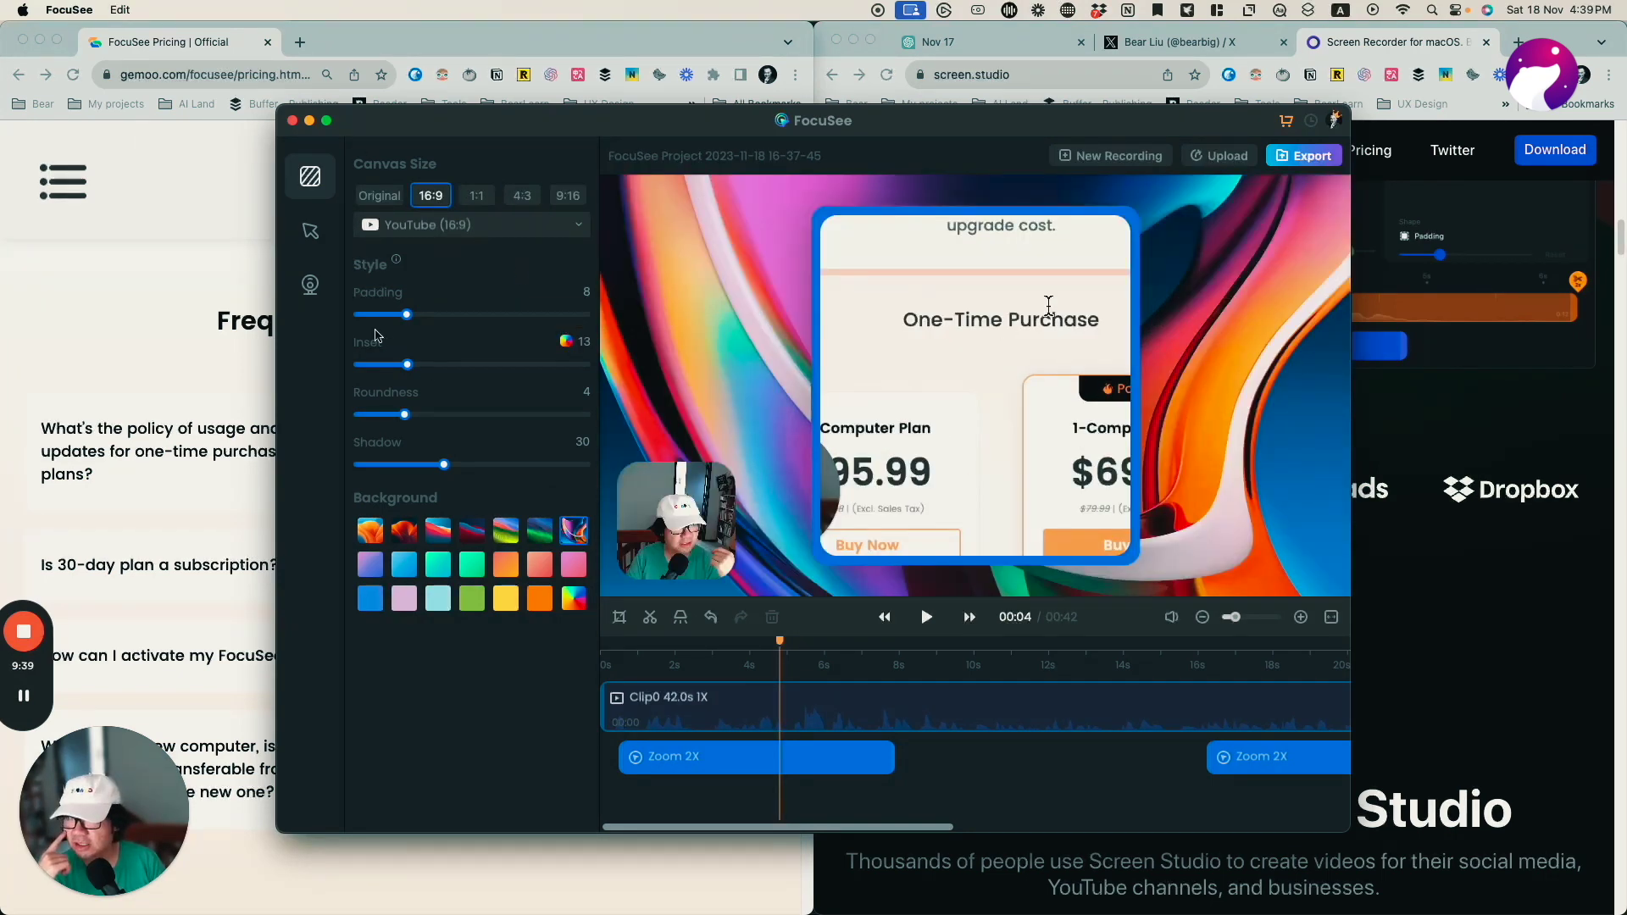
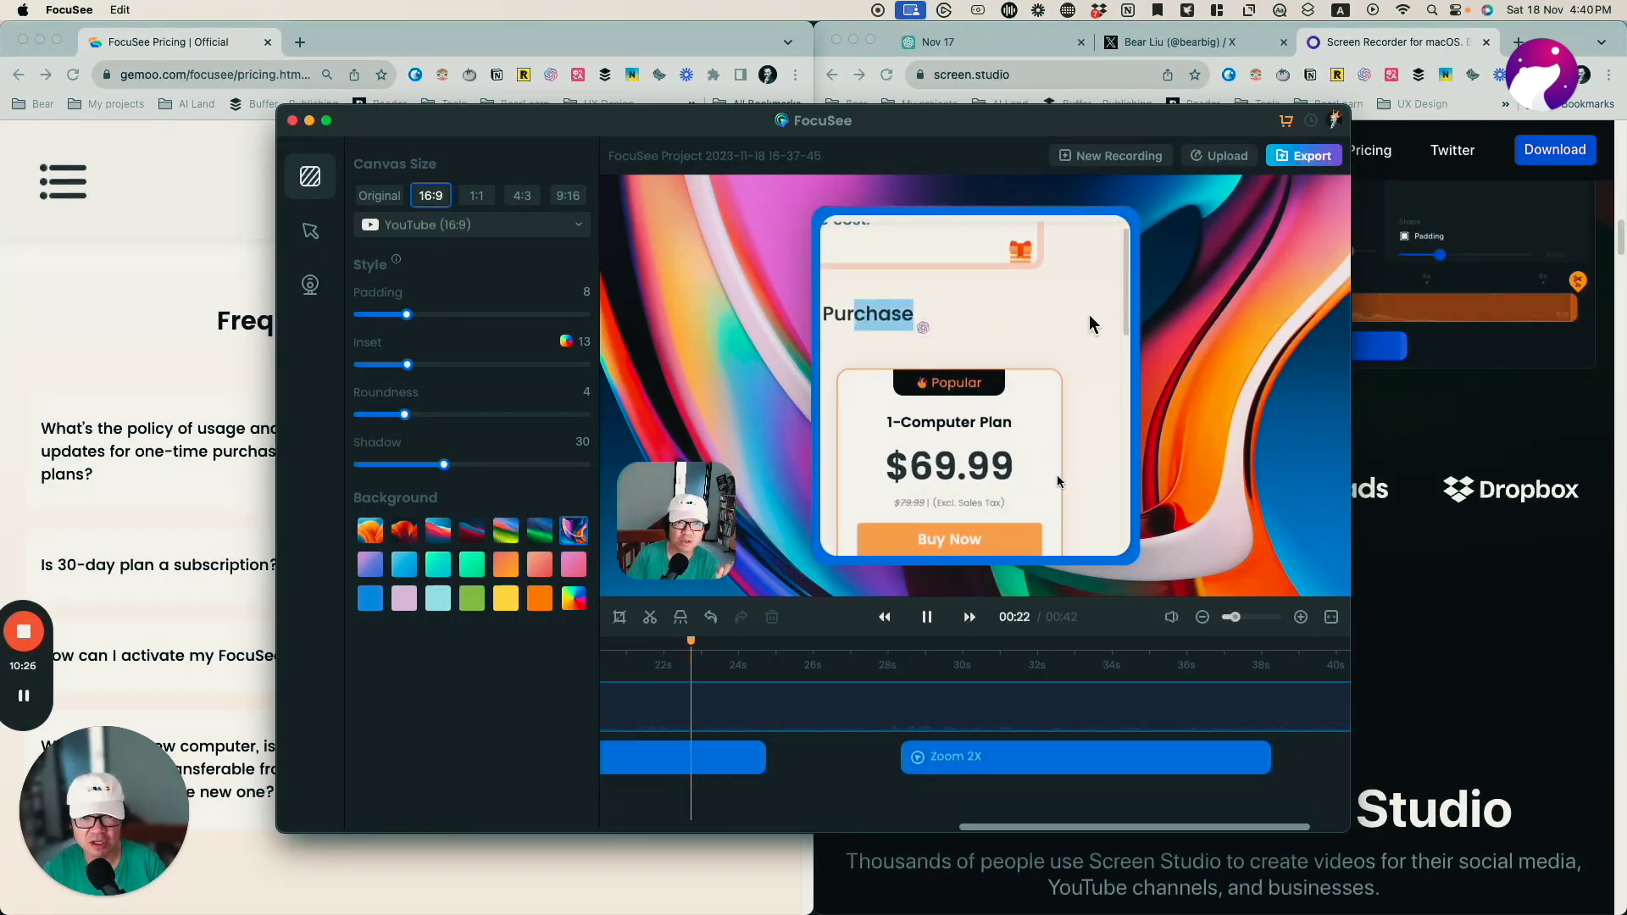
Step: Pause the FocuSee preview and switch to the Screen Studio project window to compare the recordings
key(space)
key(super+Tab)
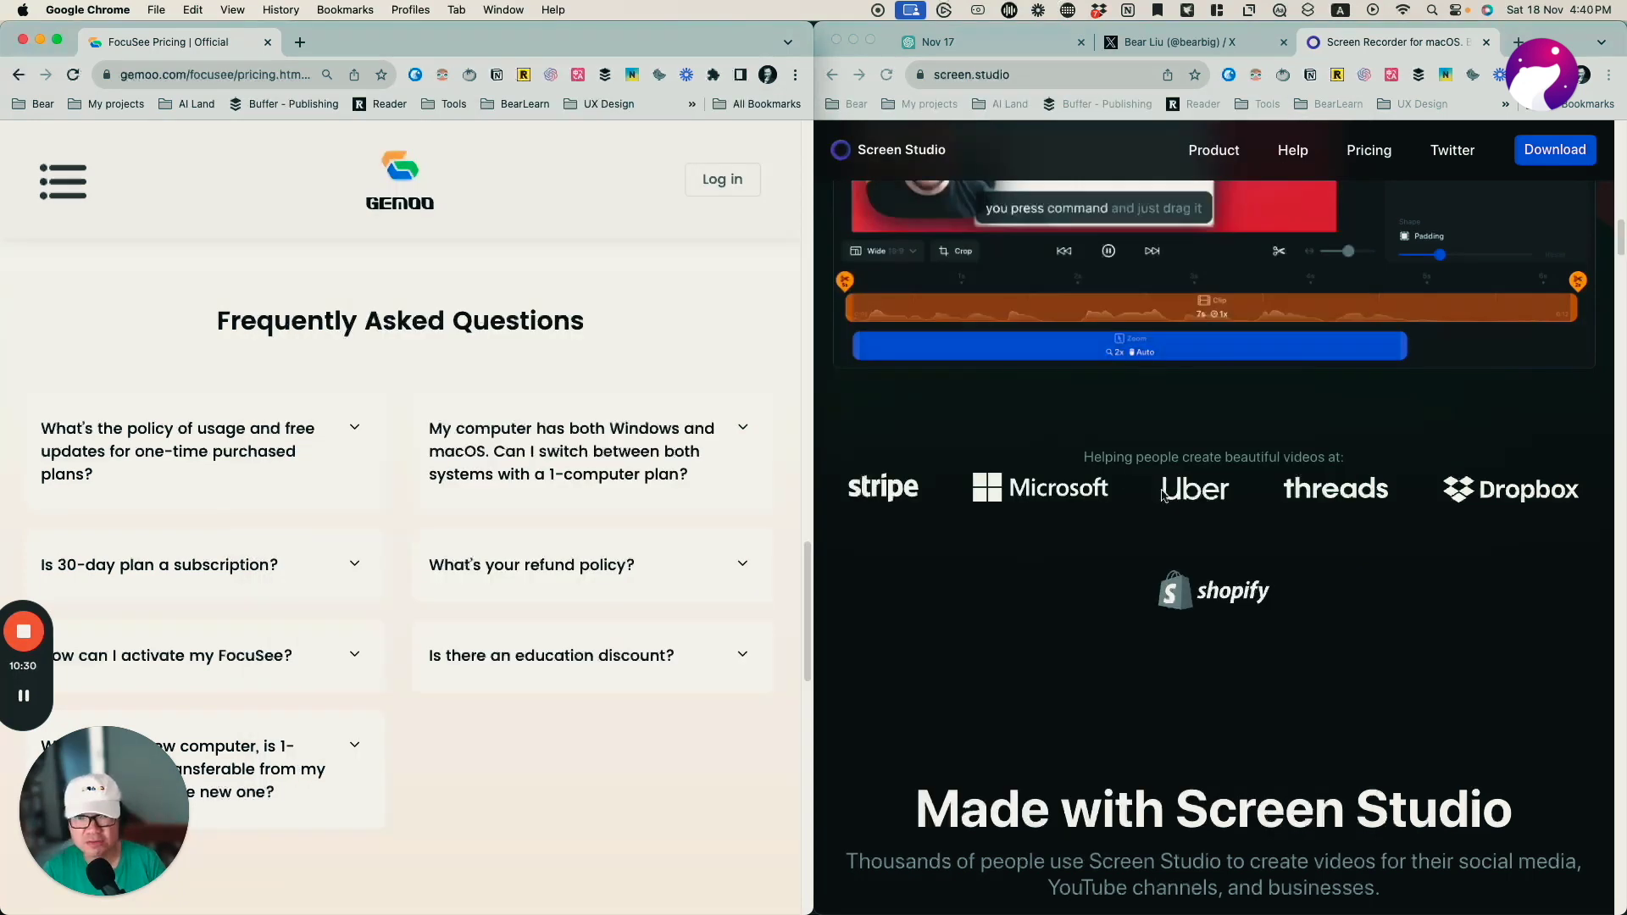
scroll(1172, 477, up, 5)
scroll(1068, 492, down, 6)
key(super+Tab)
key(super+Tab)
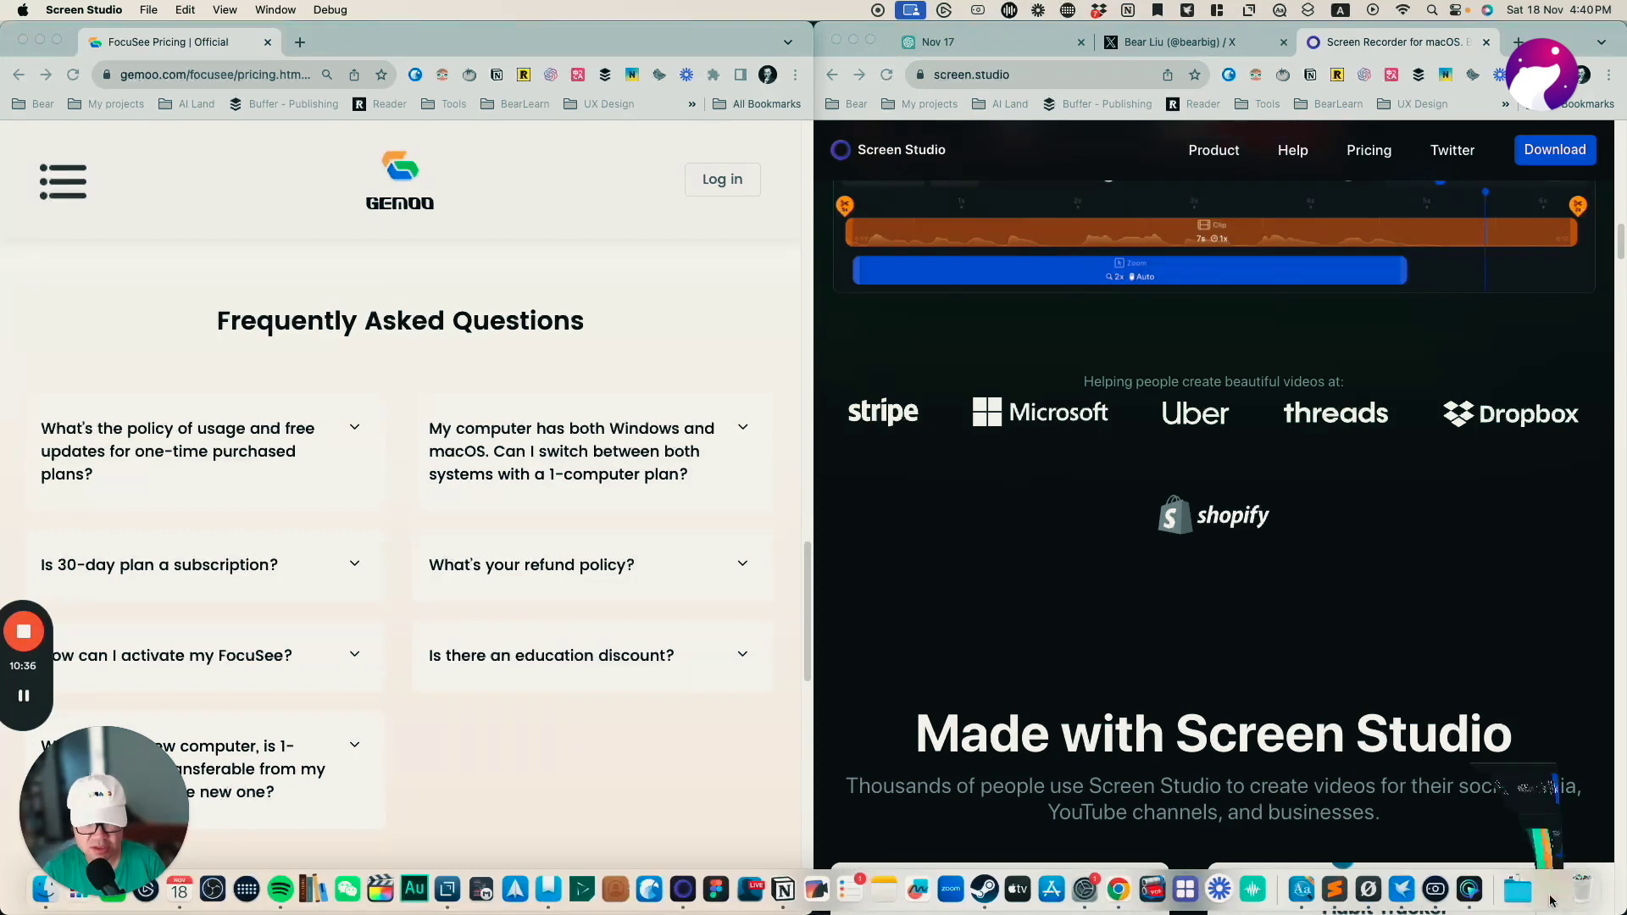
click(1099, 887)
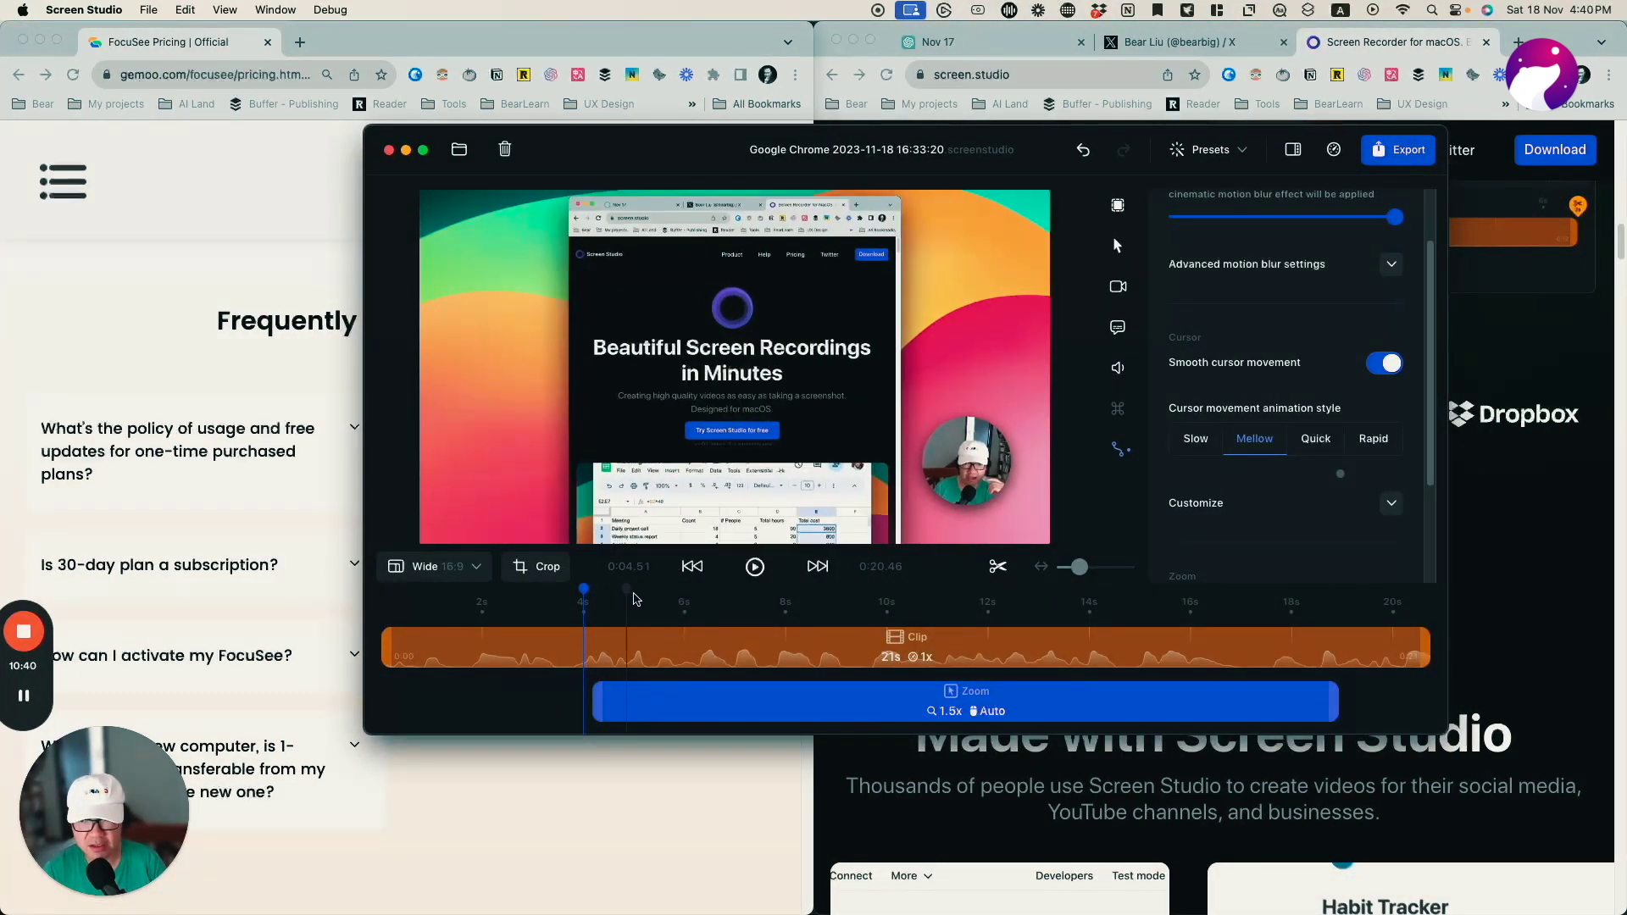
Step: Play the Screen Studio recording from about the 8-second mark inside the zoom, pause it, and switch back to FocuSee
click(798, 593)
key(space)
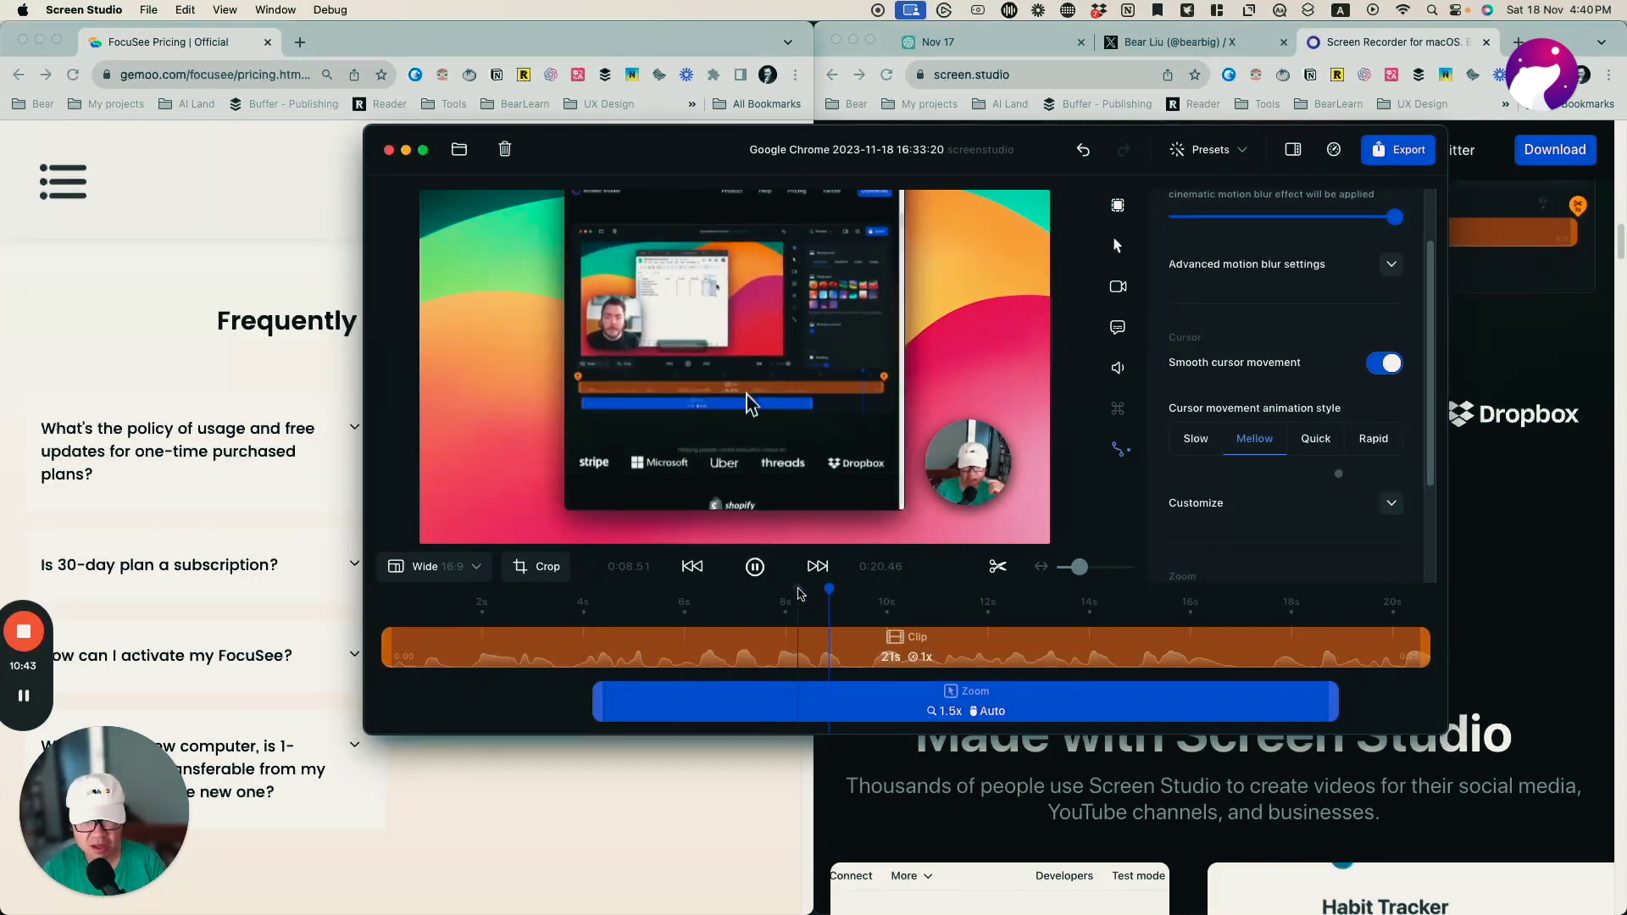
key(space)
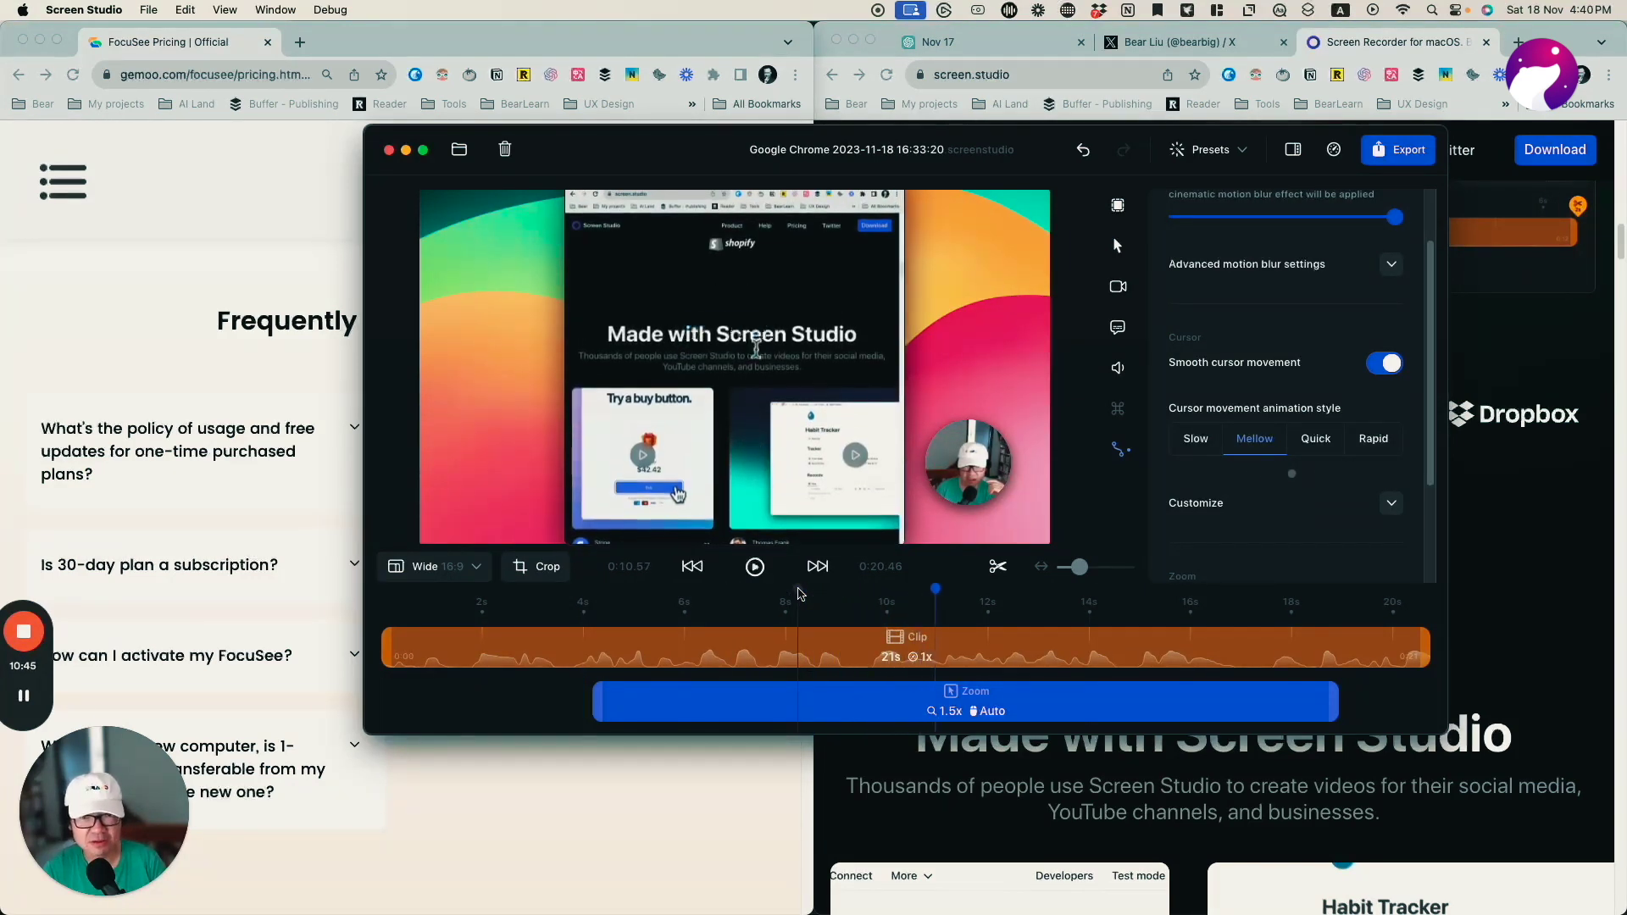
key(super+Tab)
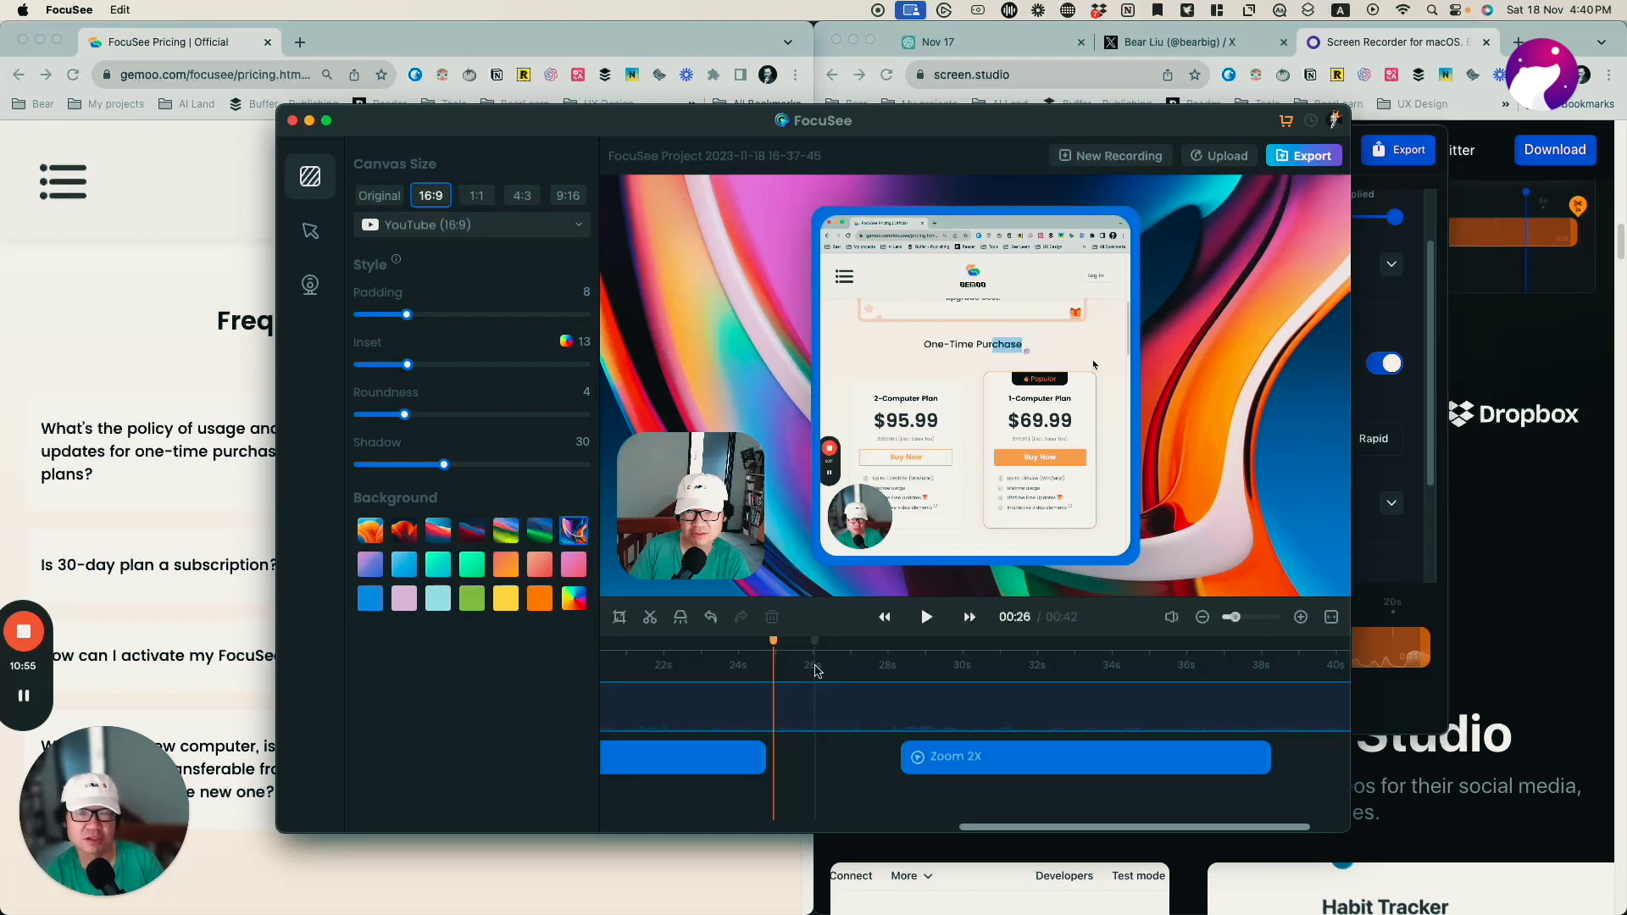
Step: Set the FocuSee cursor size to 4.5X and play the preview from about 24 seconds to check the enlarged cursor
click(309, 230)
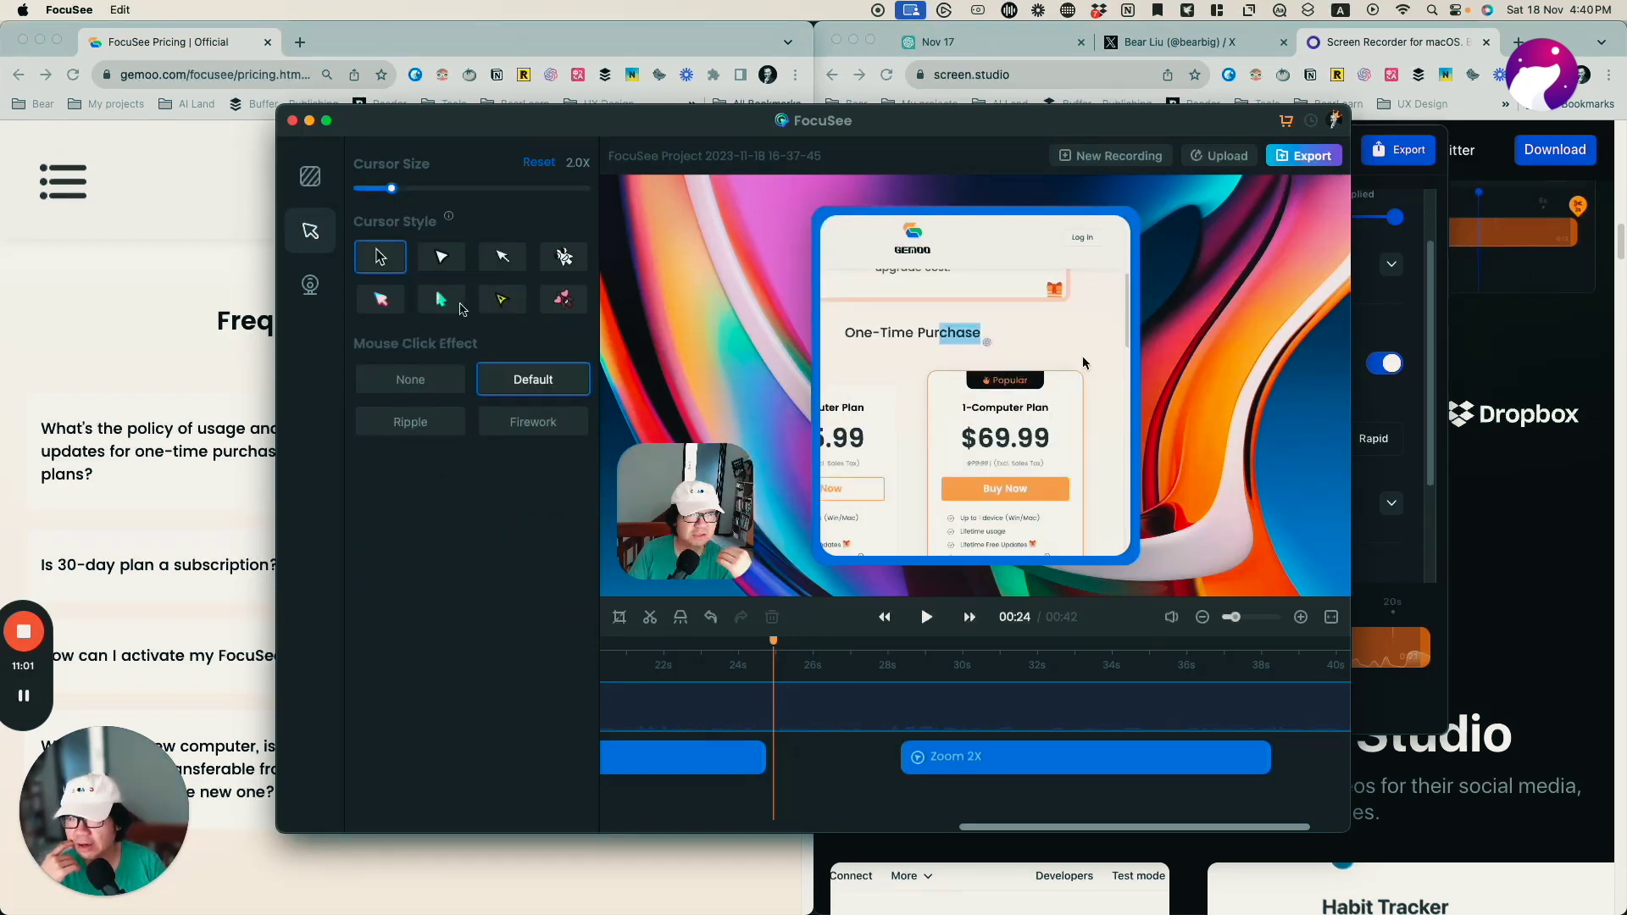
drag(450, 194, 472, 188)
key(space)
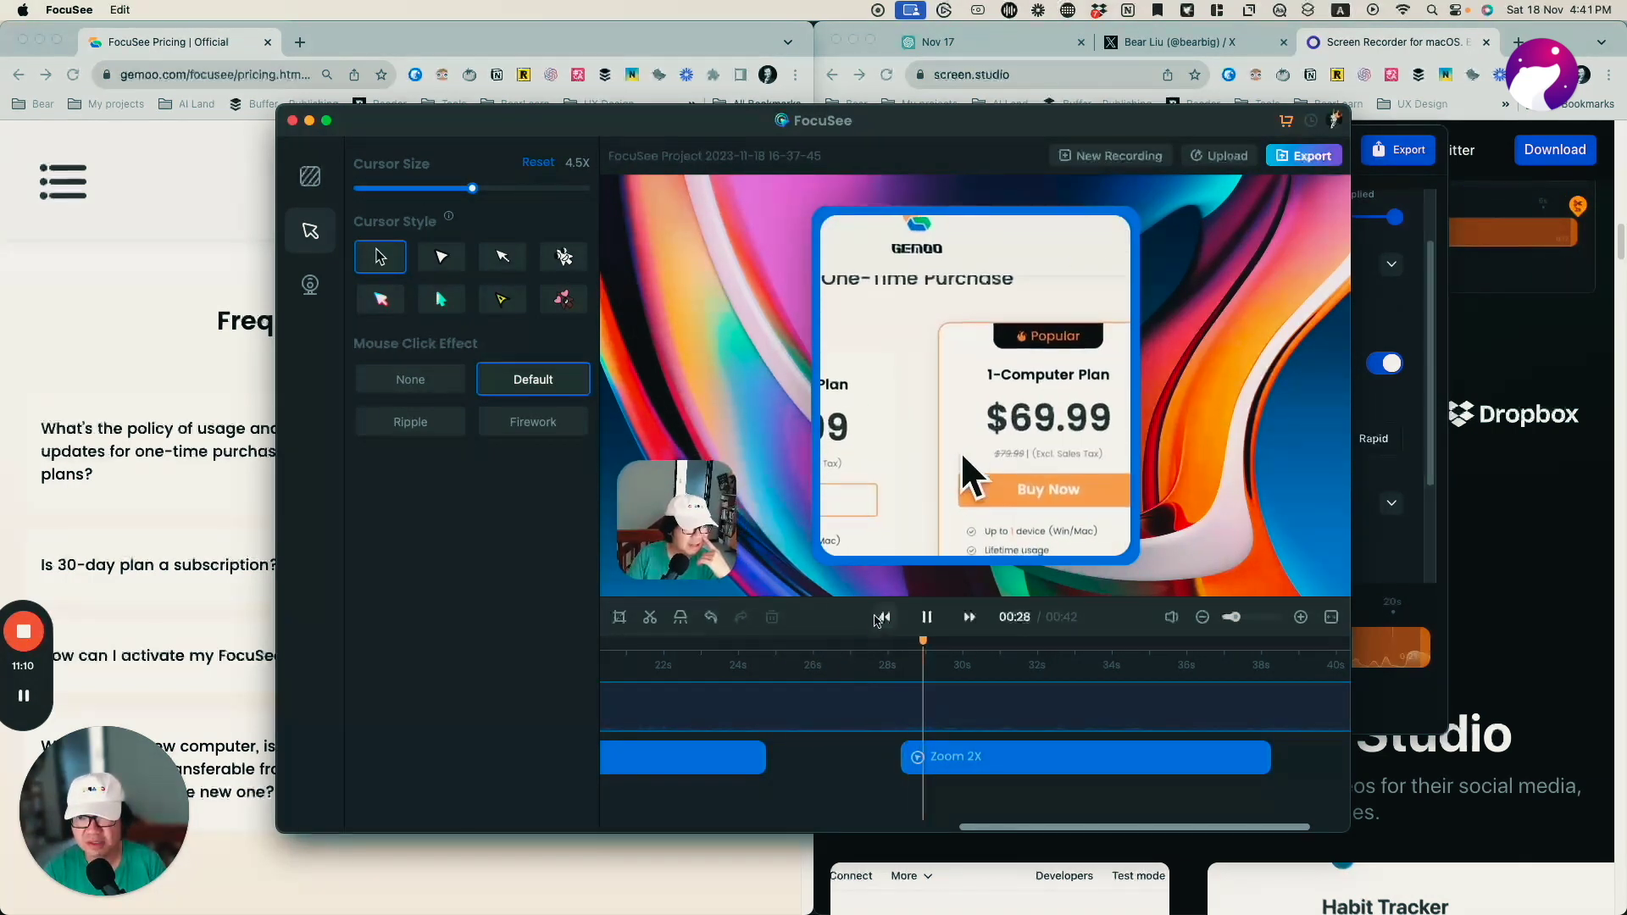
key(space)
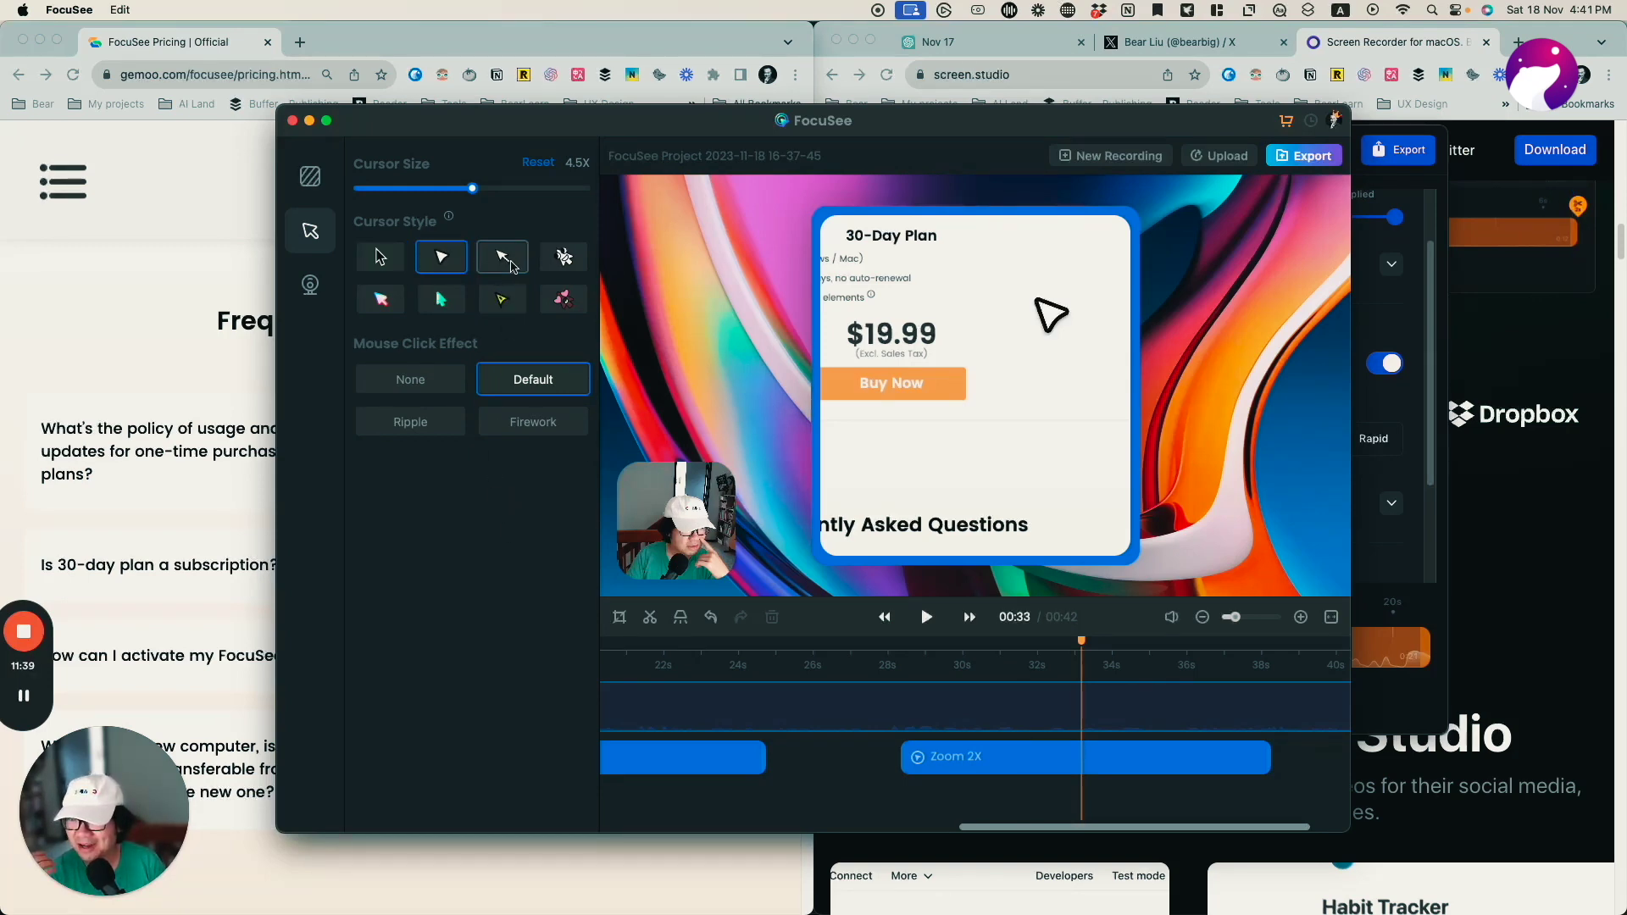
Step: Try the white outlined, small yellow and hearts cursor styles, and apply the multicoloured gradient arrow
click(443, 261)
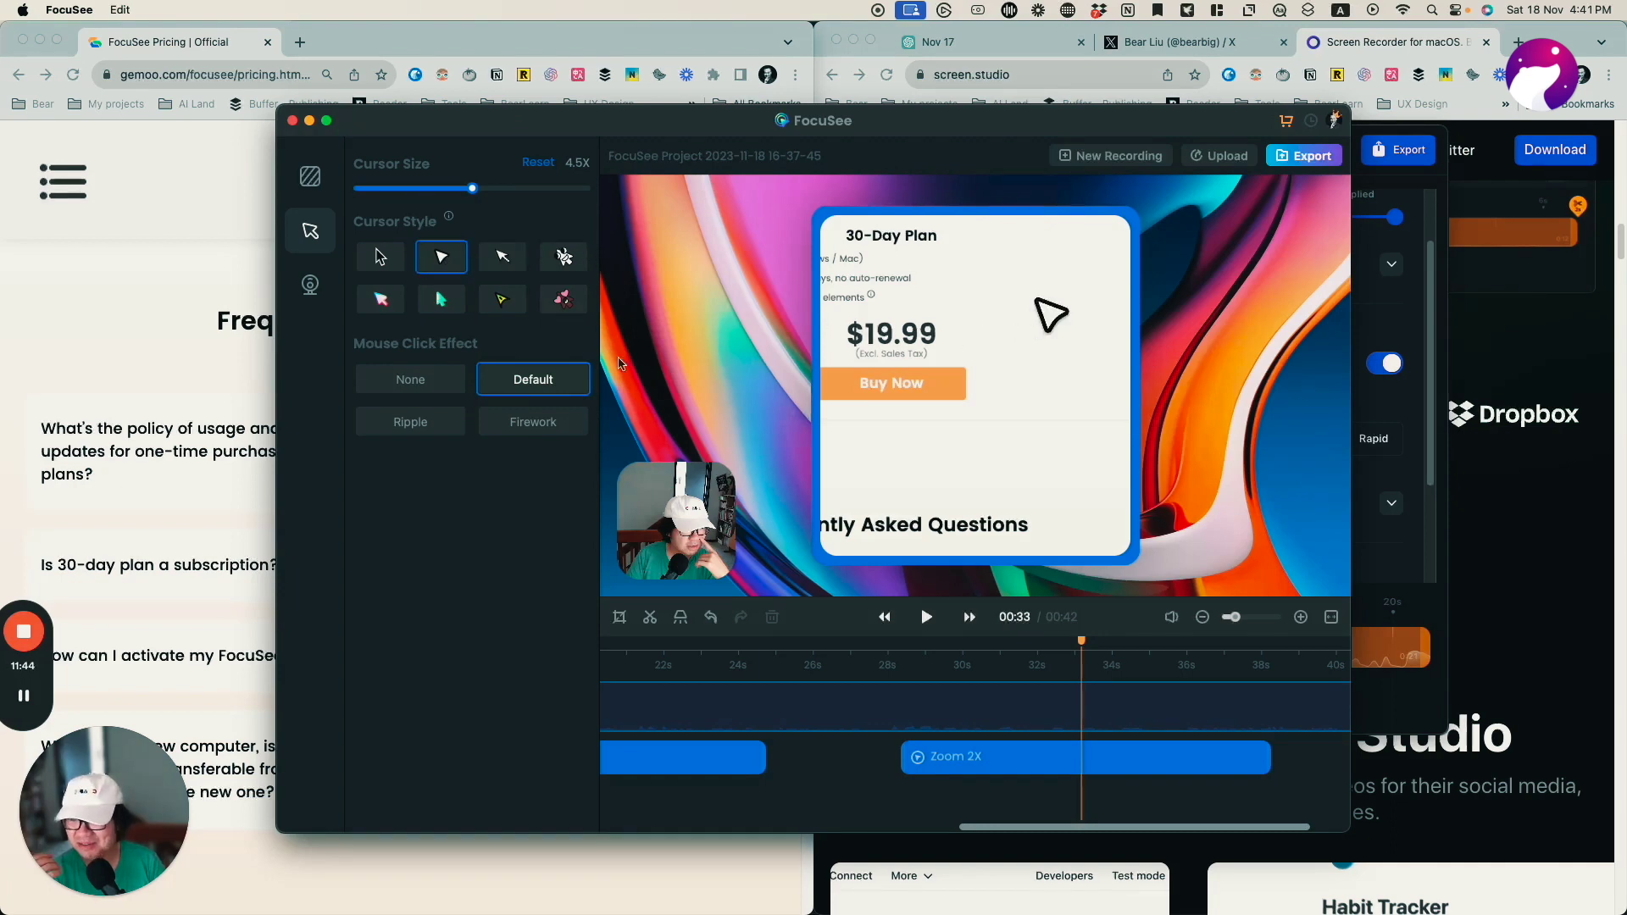
click(502, 299)
click(564, 300)
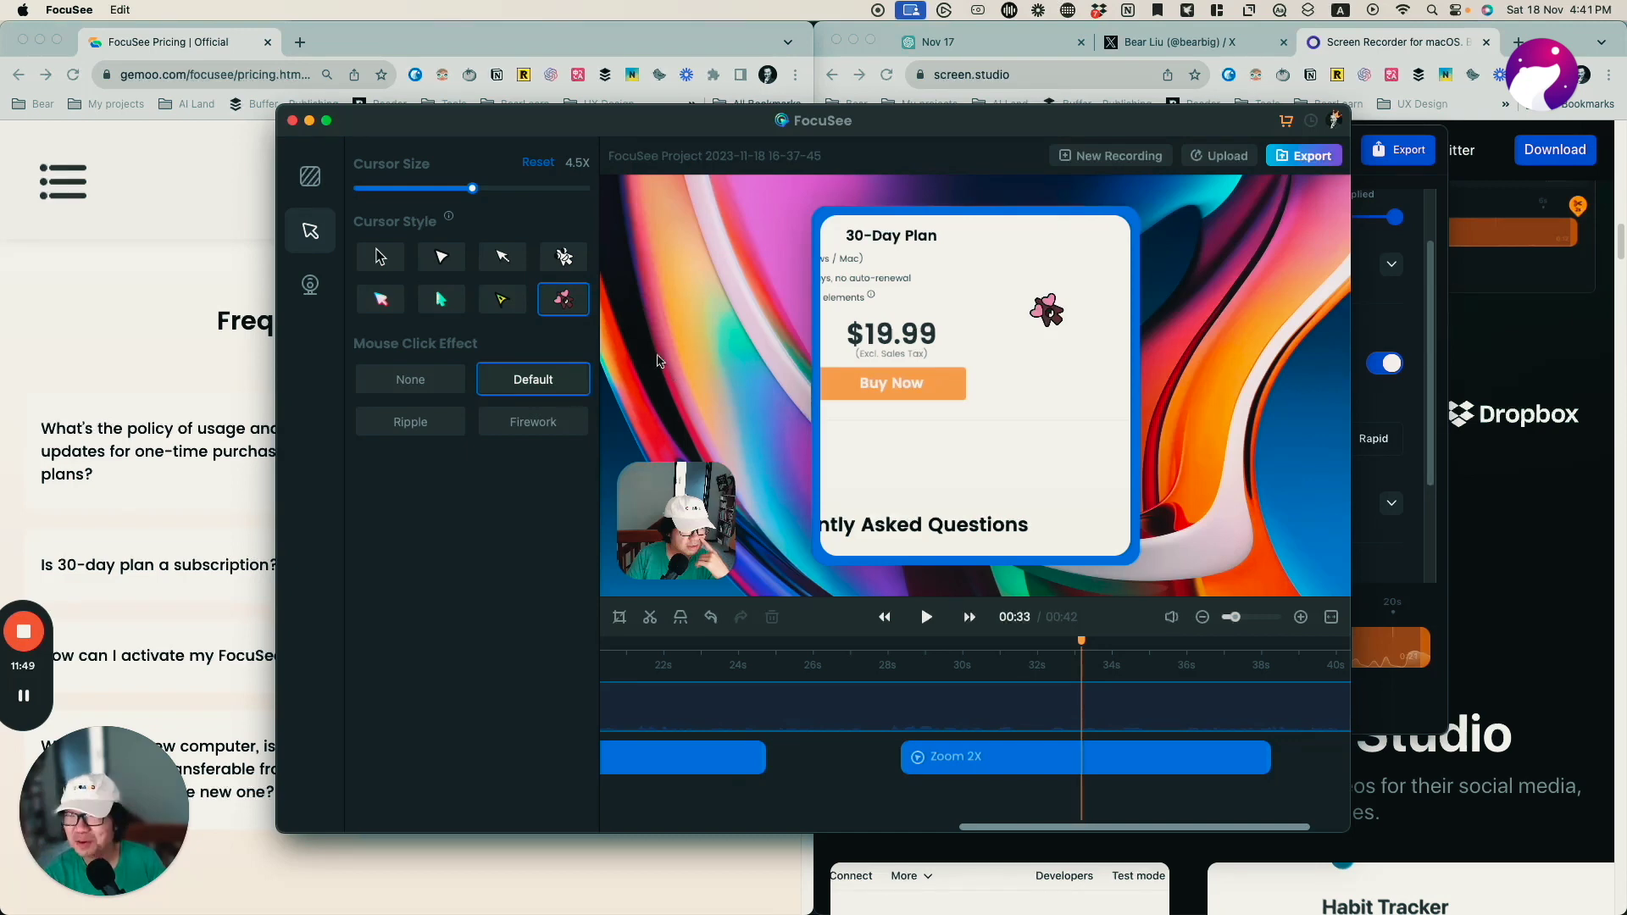
click(385, 307)
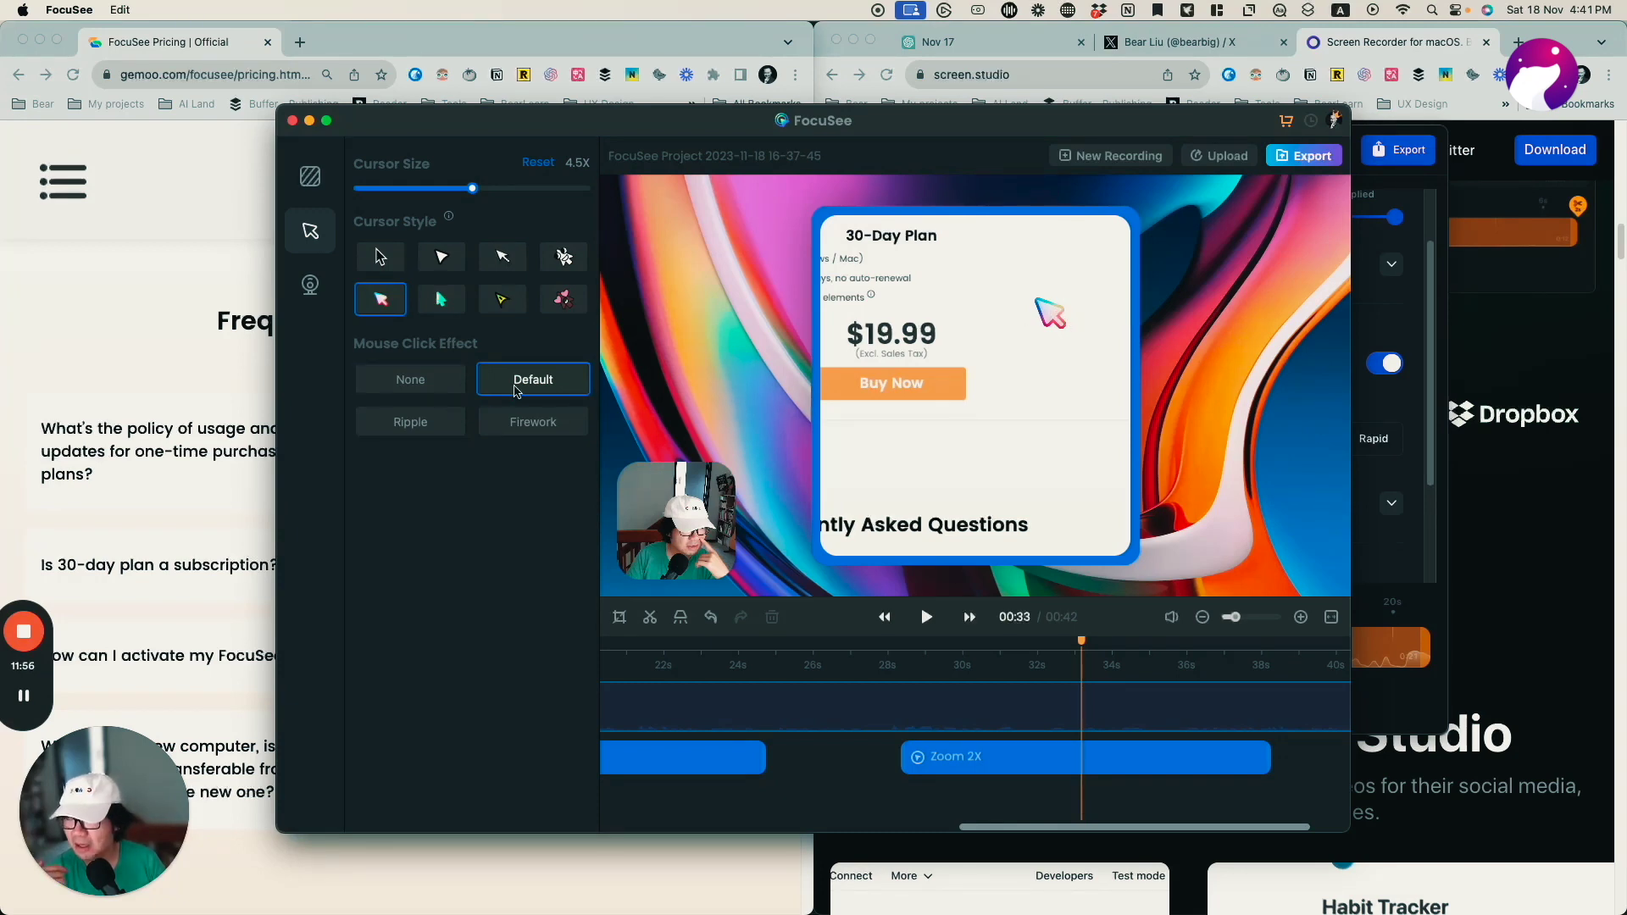
Step: Try the None and Ripple mouse click effects and set the effect to Firework
click(443, 388)
click(444, 423)
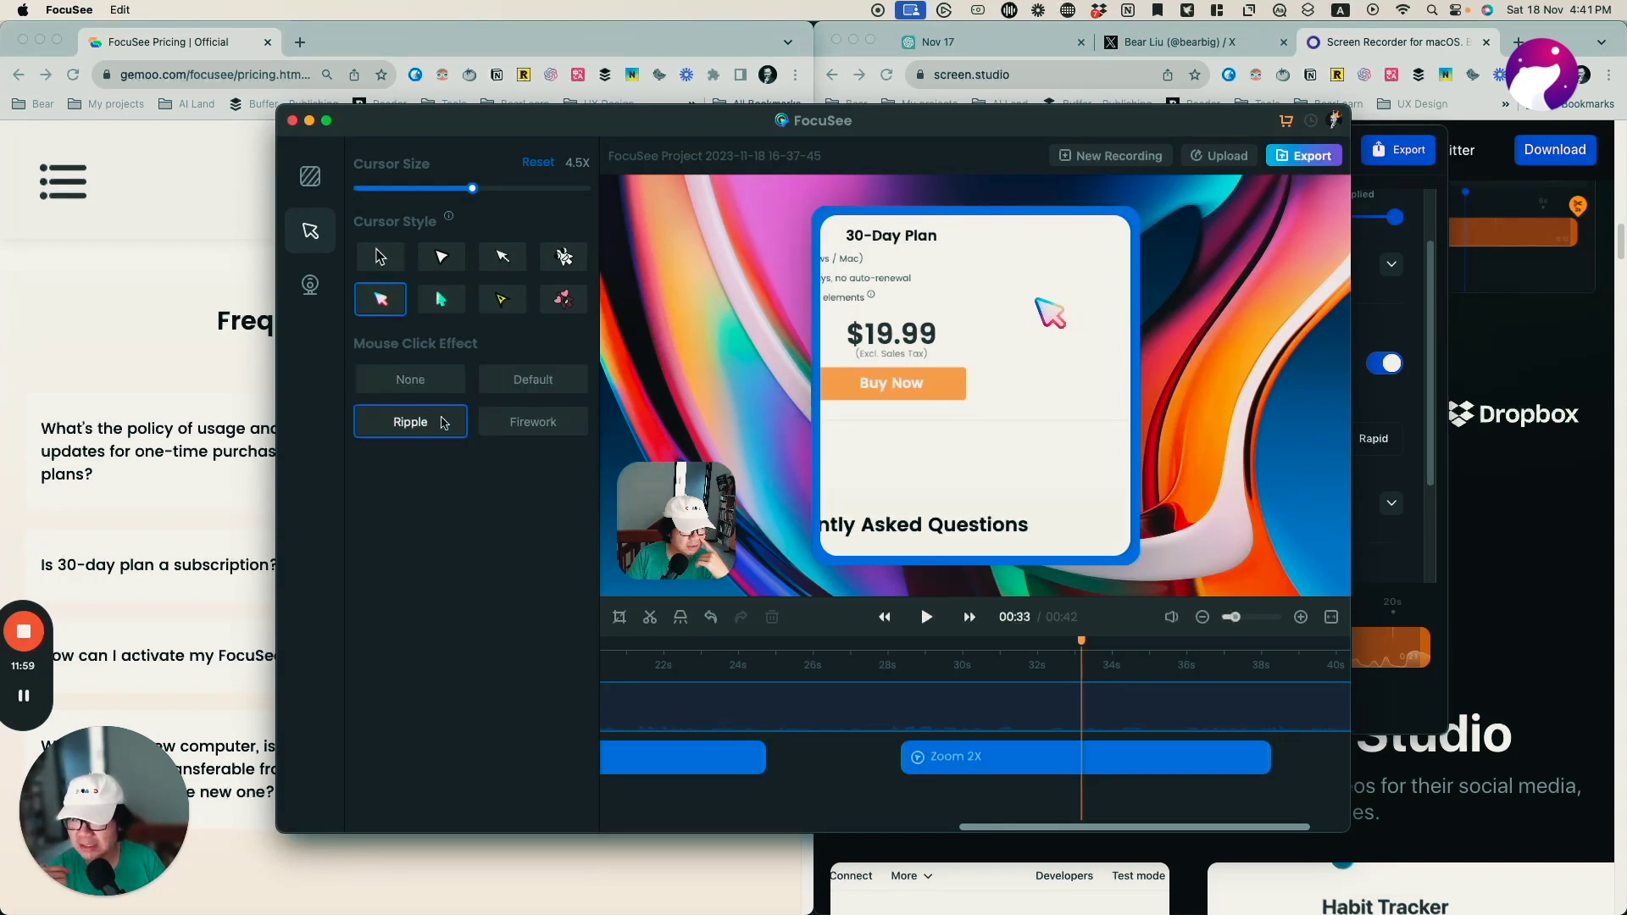
click(519, 423)
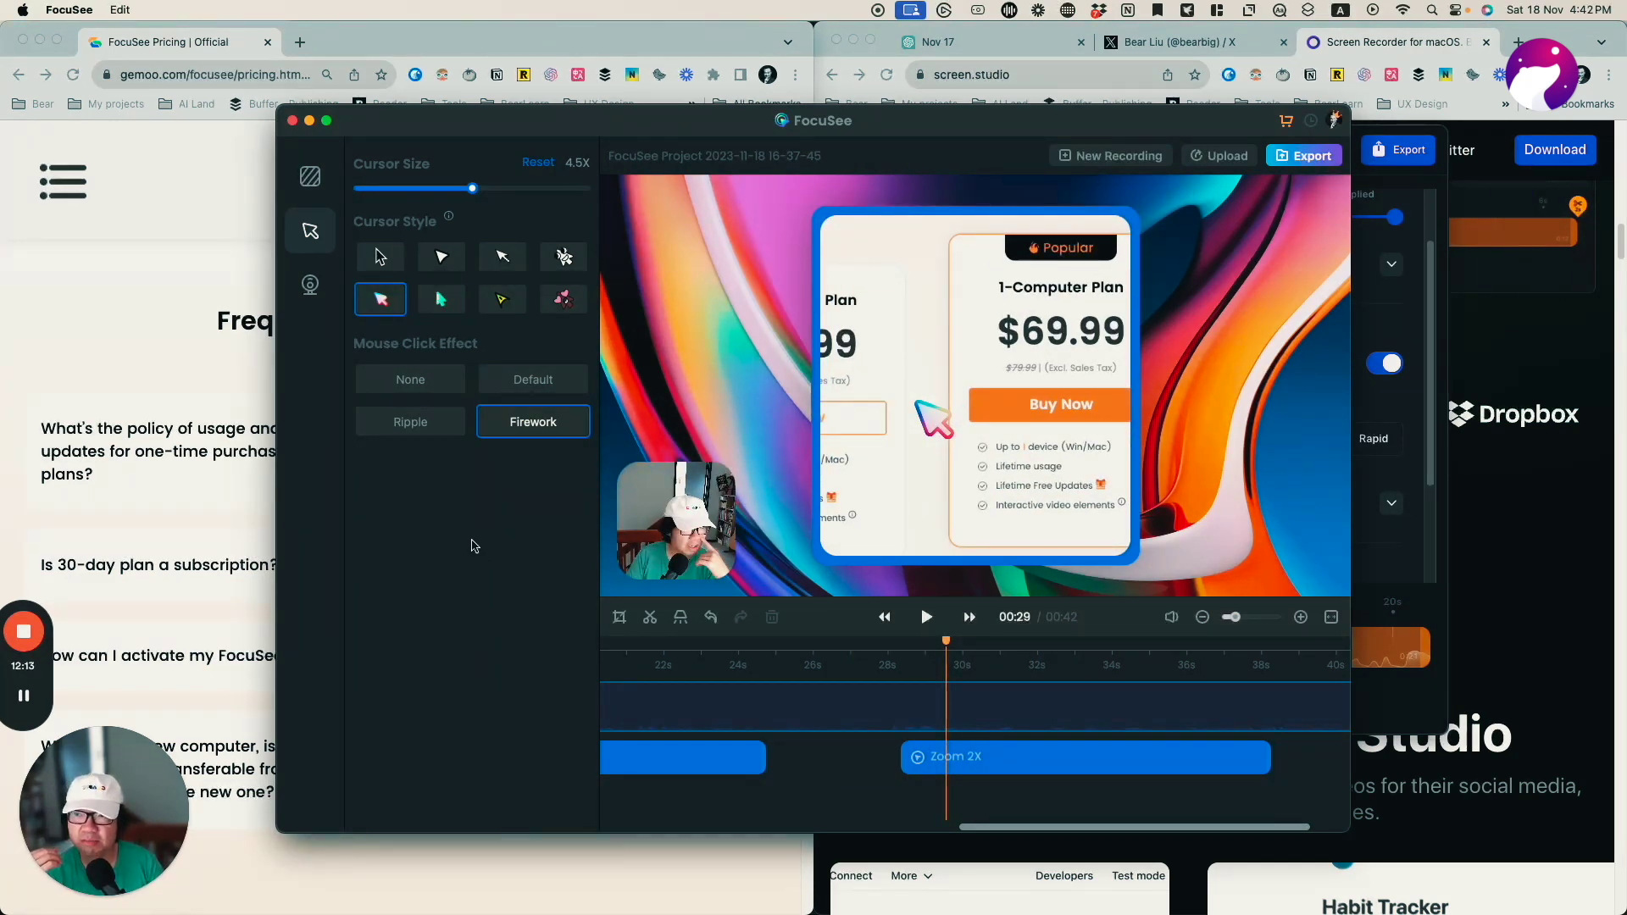
Step: Try the Cold, Warm, Movie, Art and Dark filters on the camera and apply the Natural filter
click(310, 285)
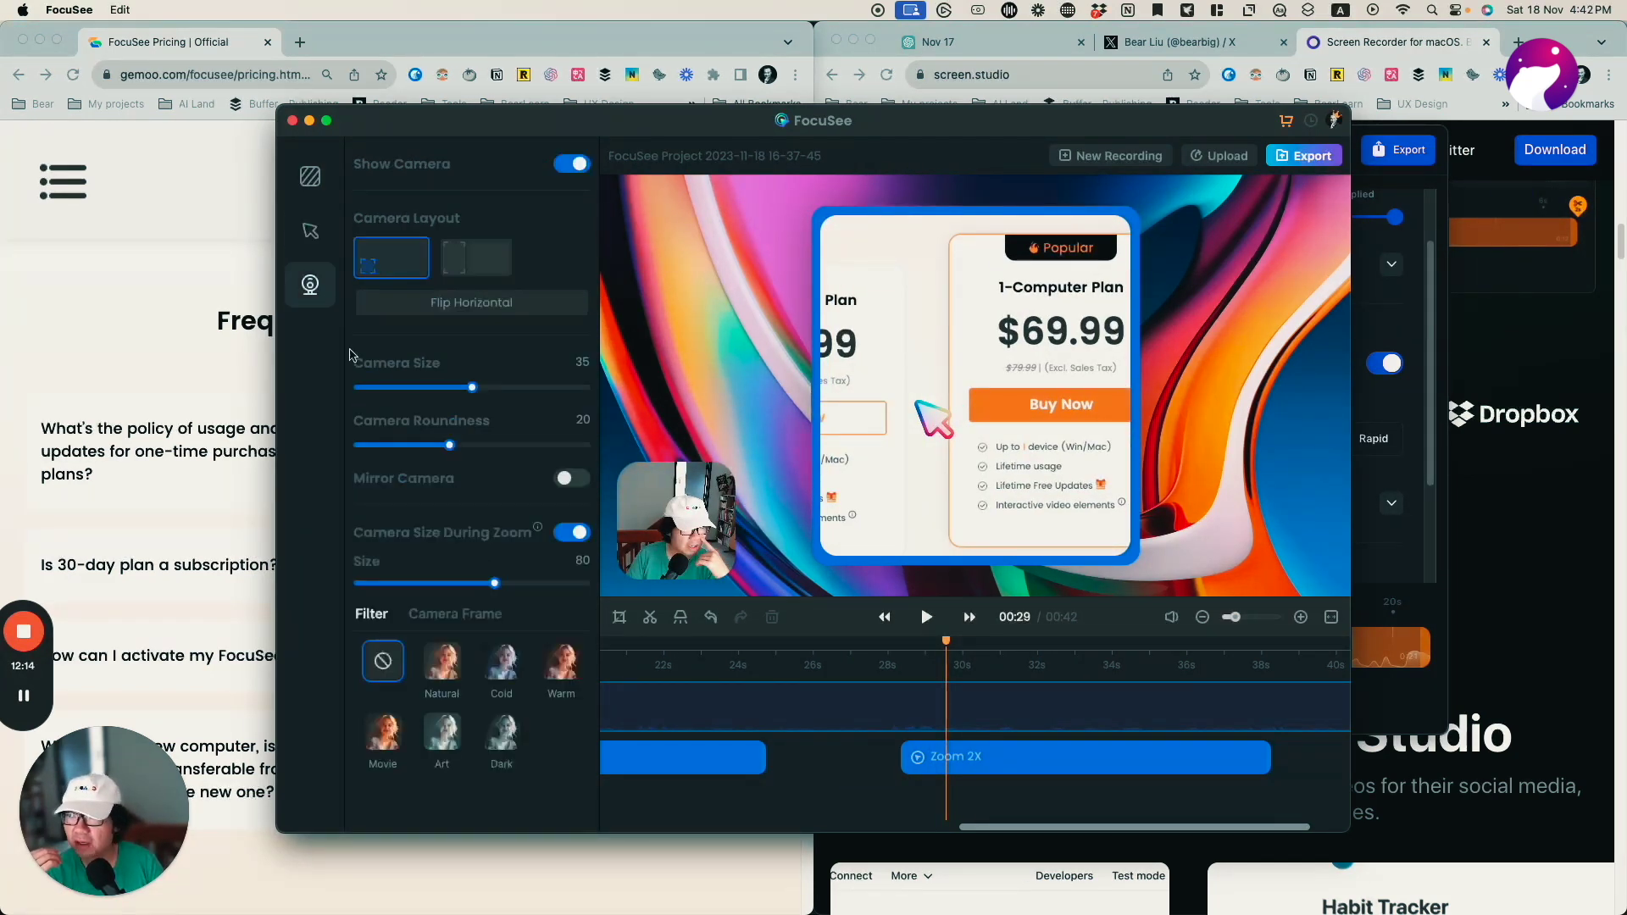
click(452, 672)
click(517, 672)
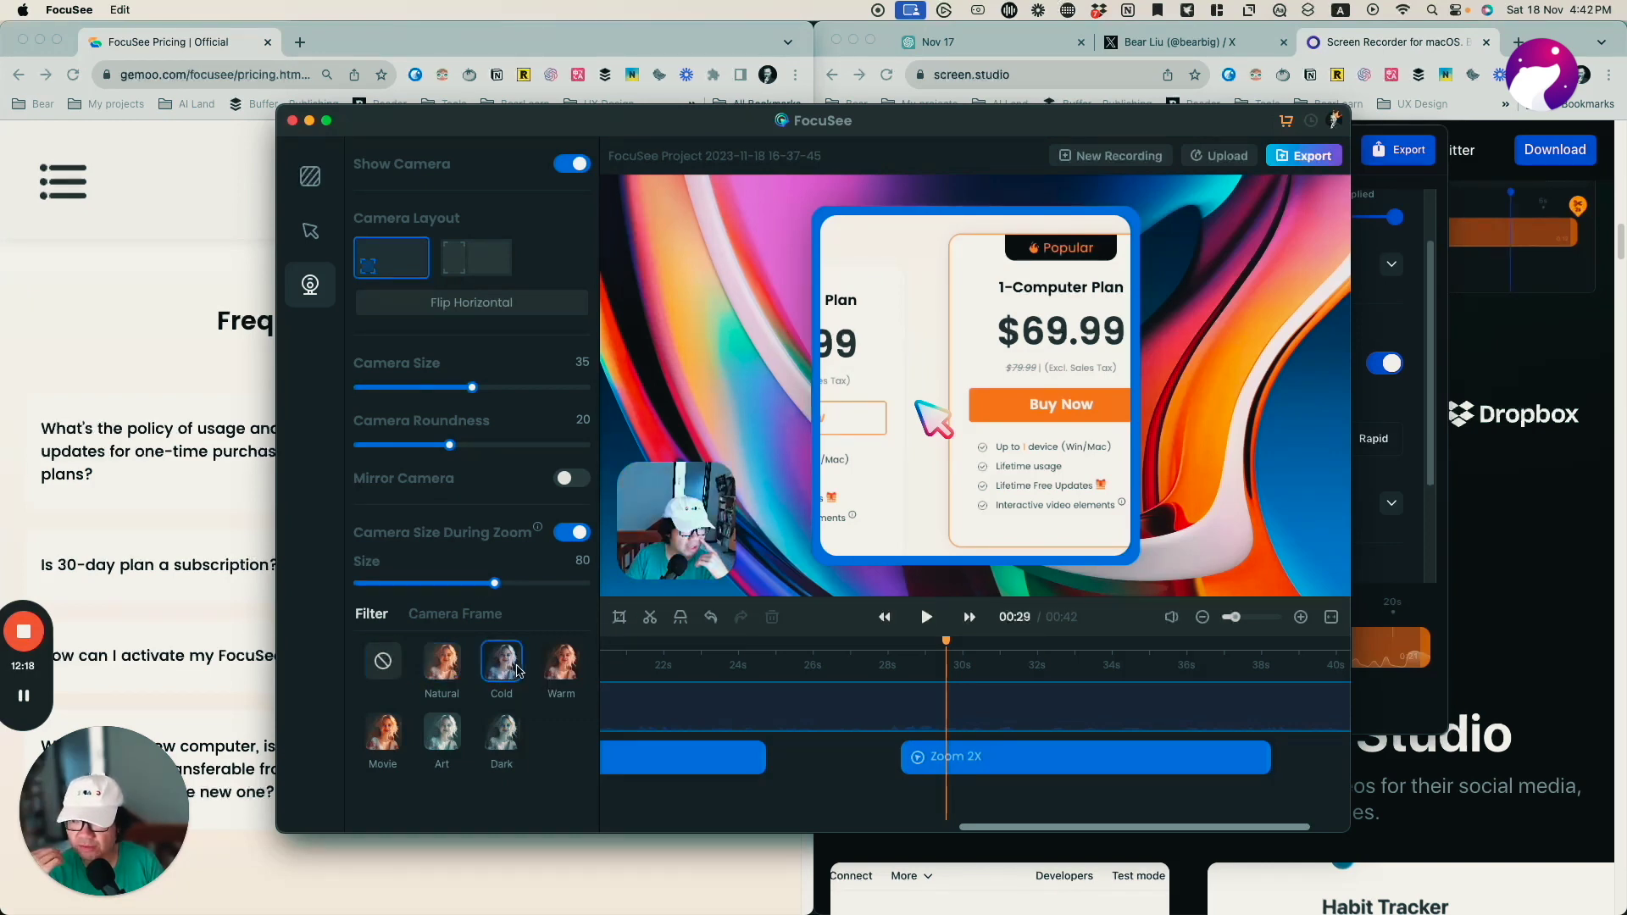
click(567, 668)
click(383, 733)
click(442, 733)
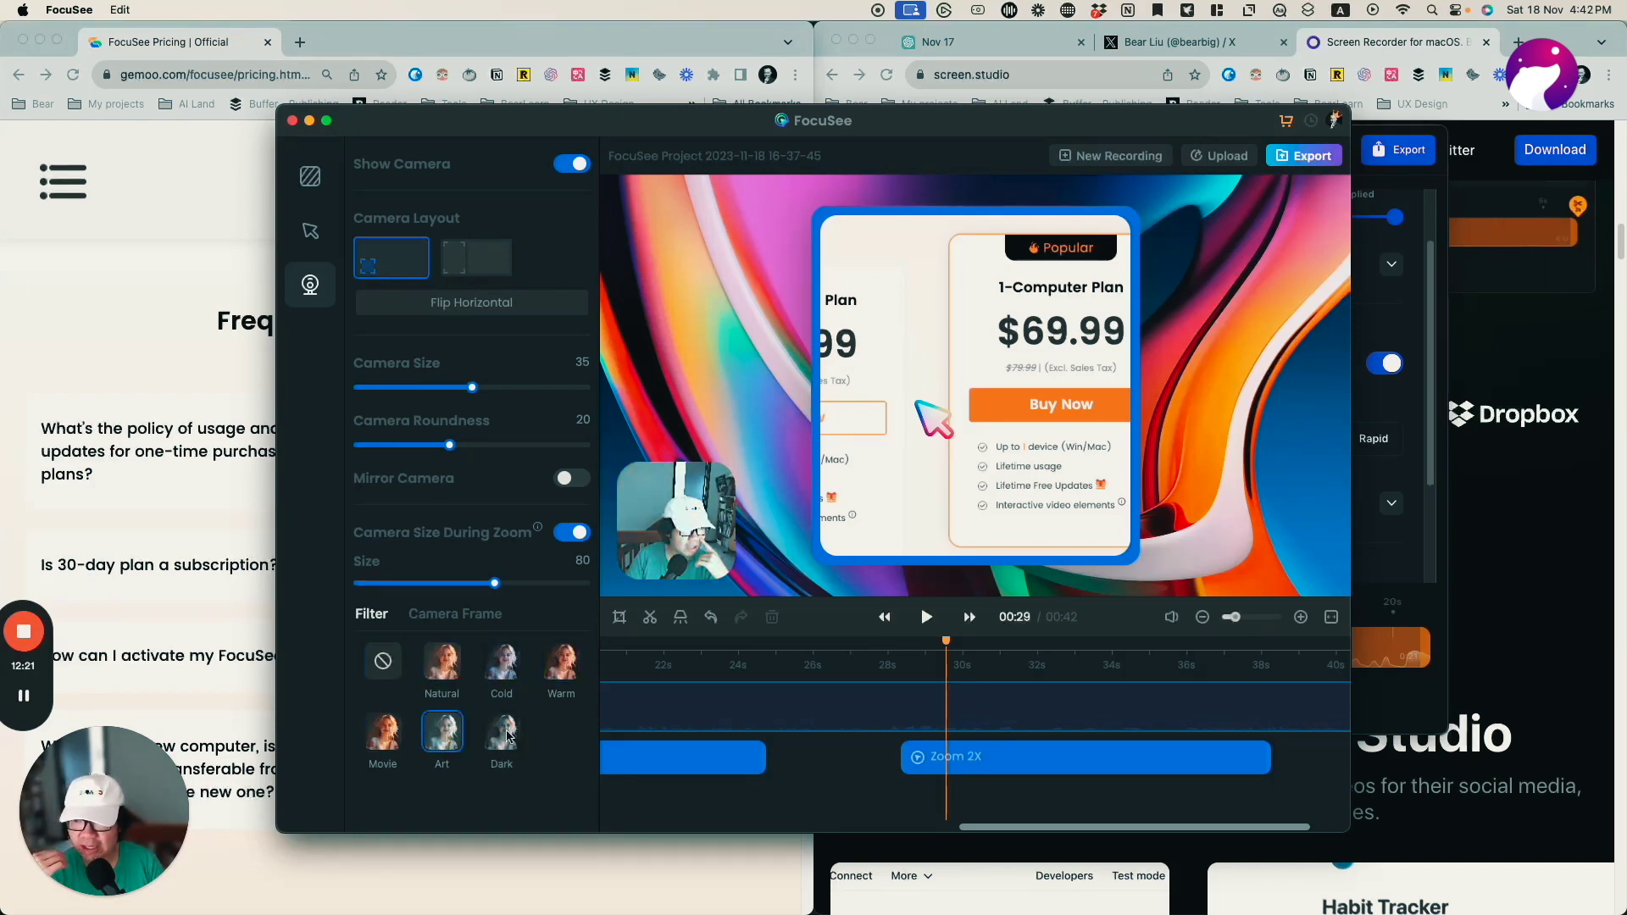
click(506, 737)
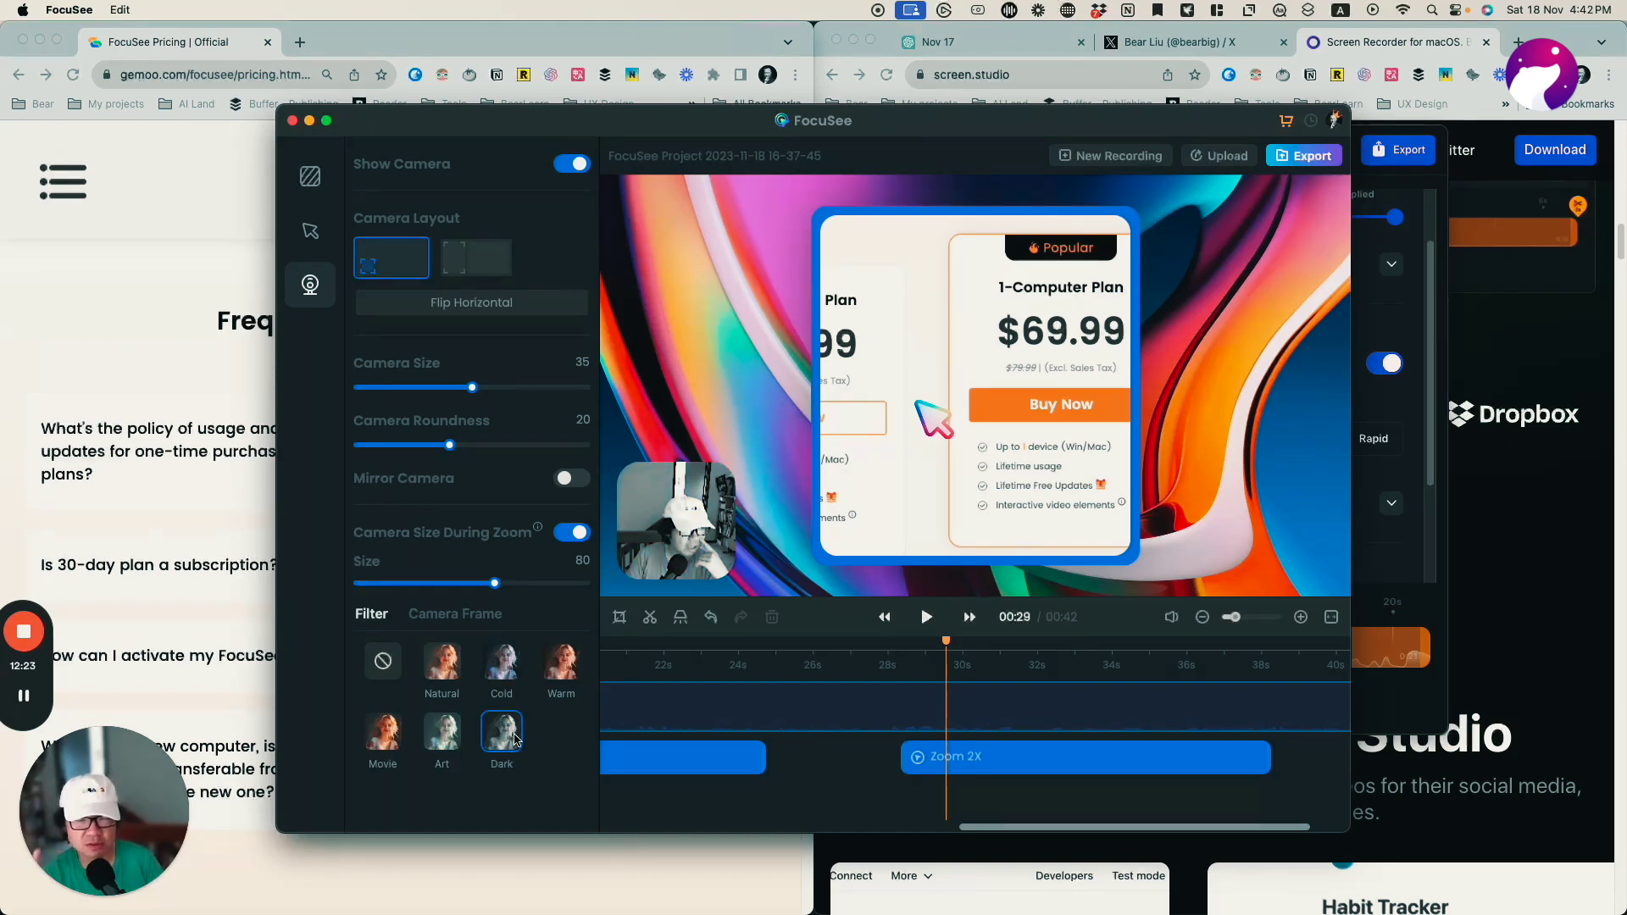
click(452, 672)
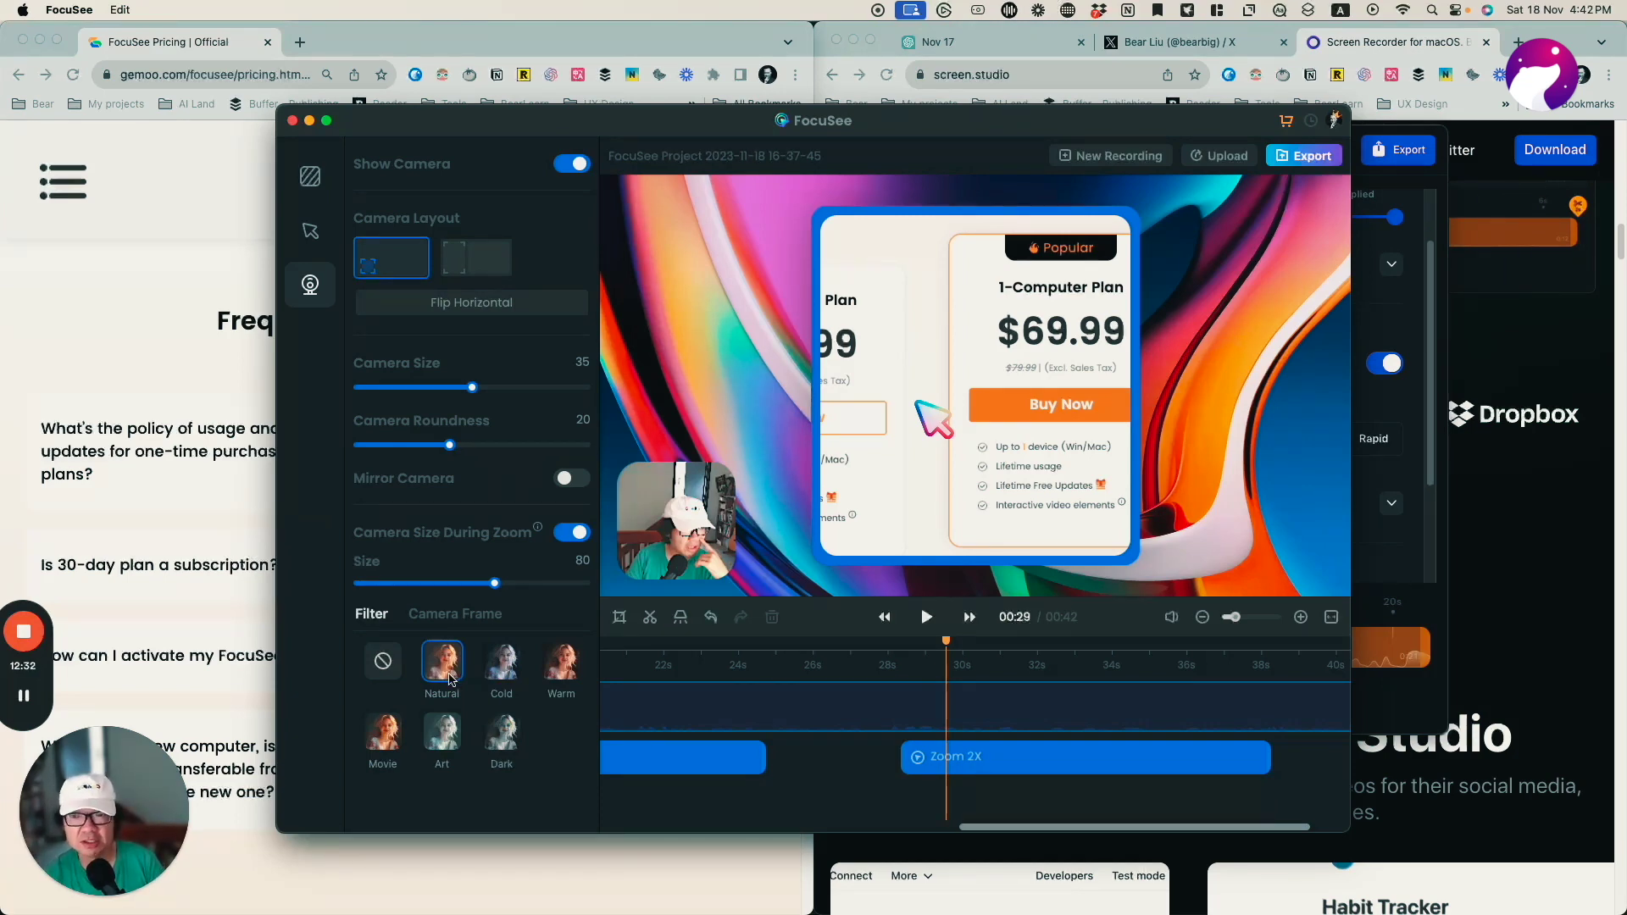
Step: View and dismiss the spotlight tip, then preview the side-by-side camera layout and return to the corner overlay layout
mouse_move(681, 617)
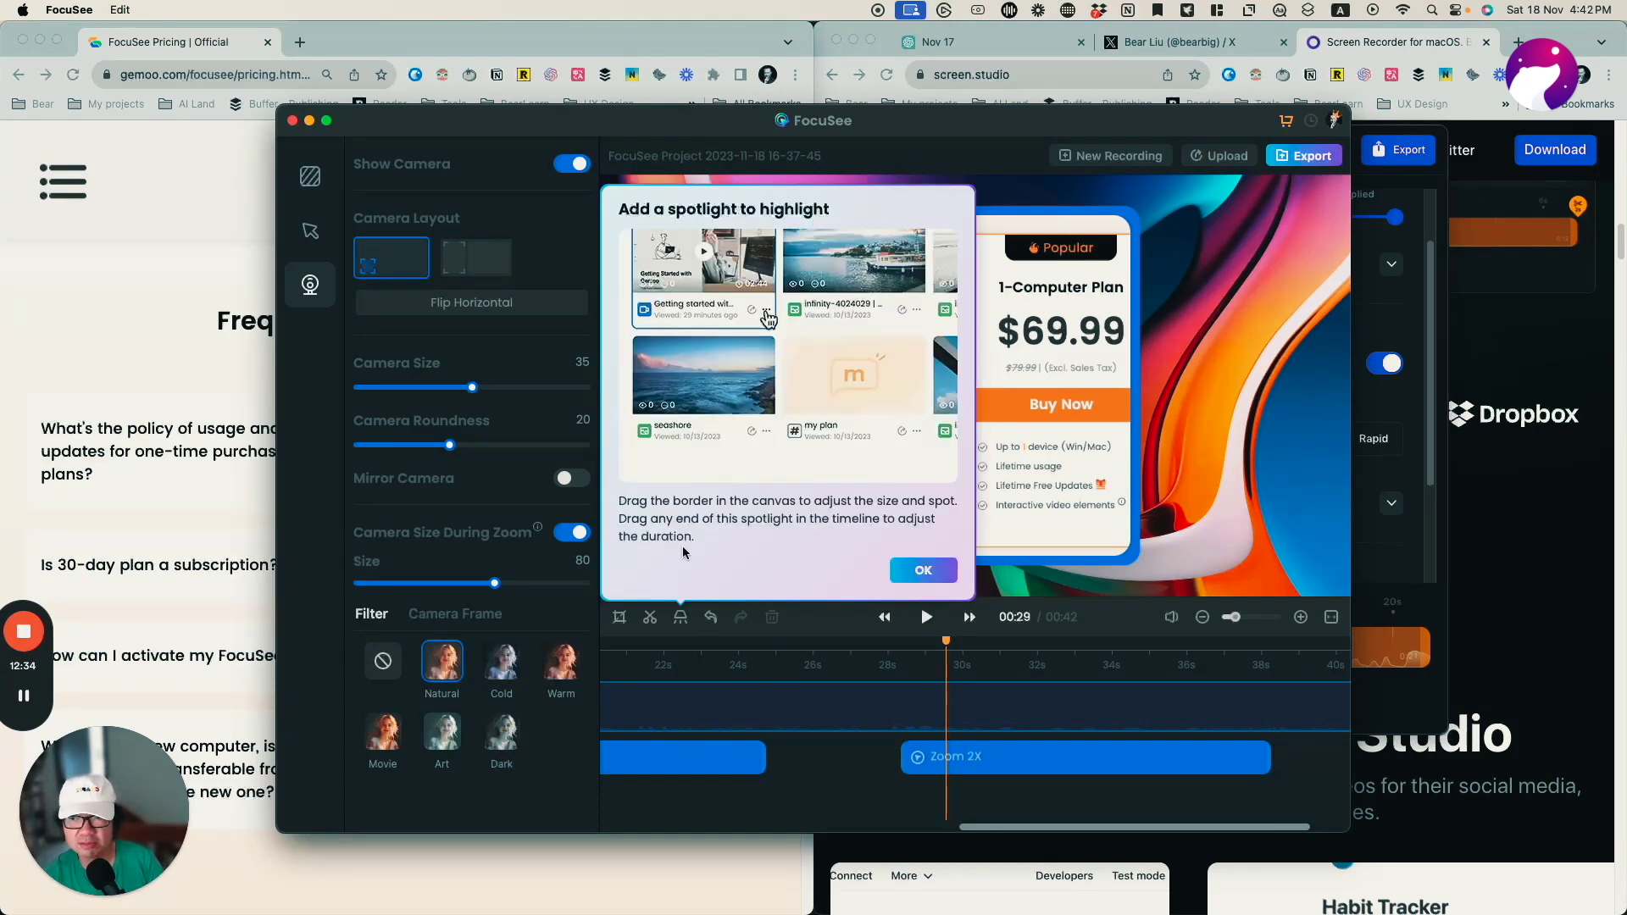
click(923, 571)
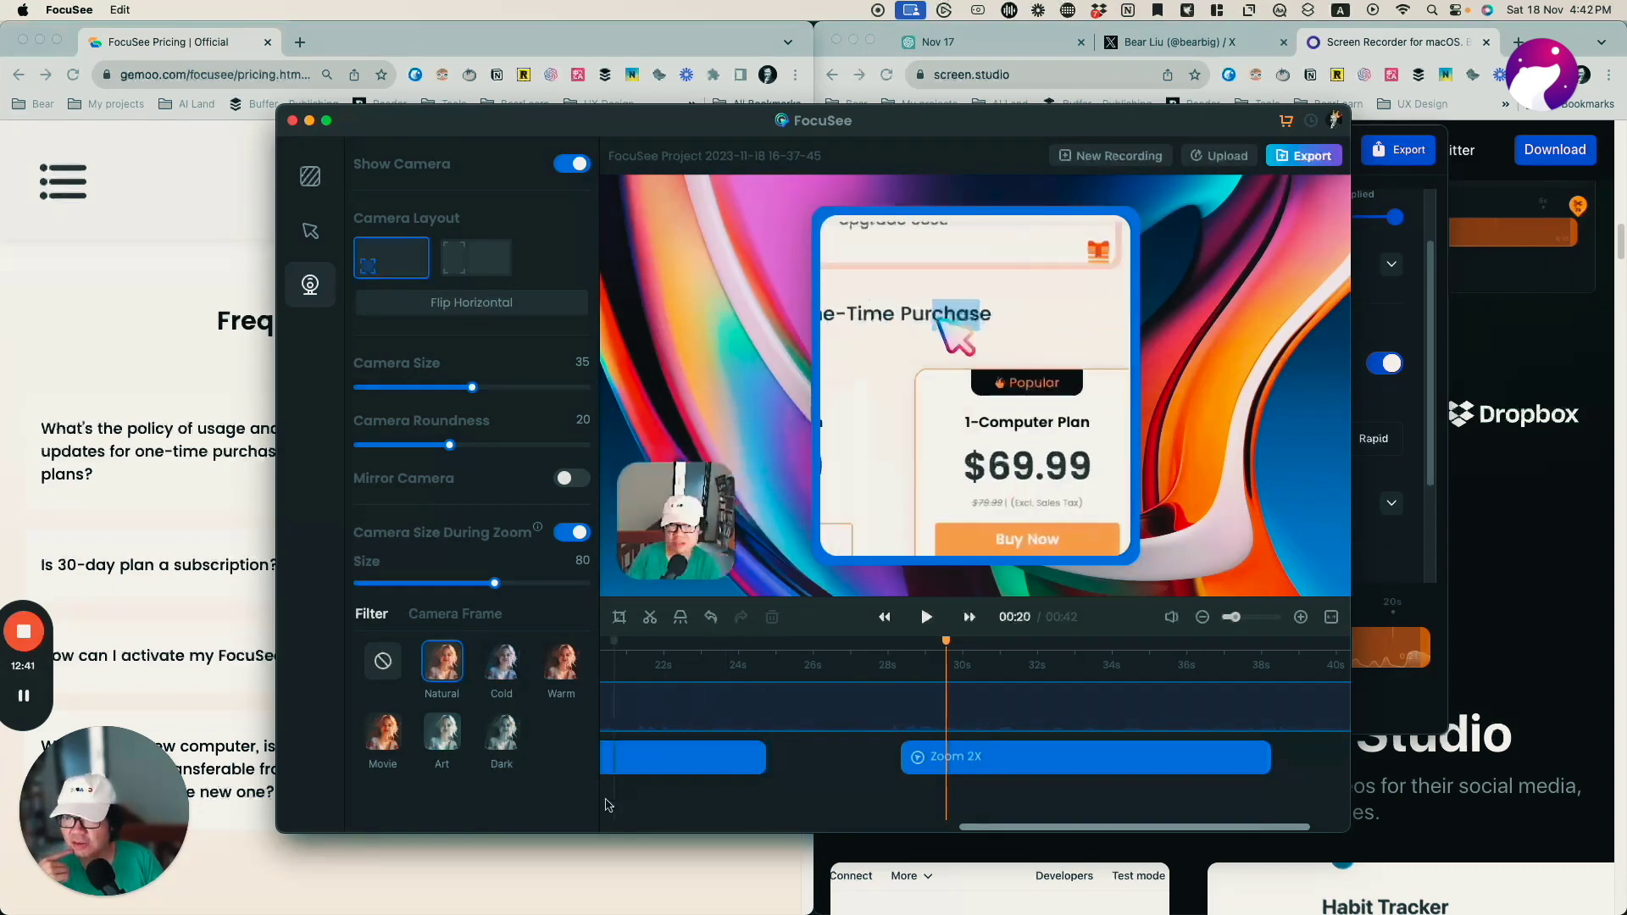
click(458, 622)
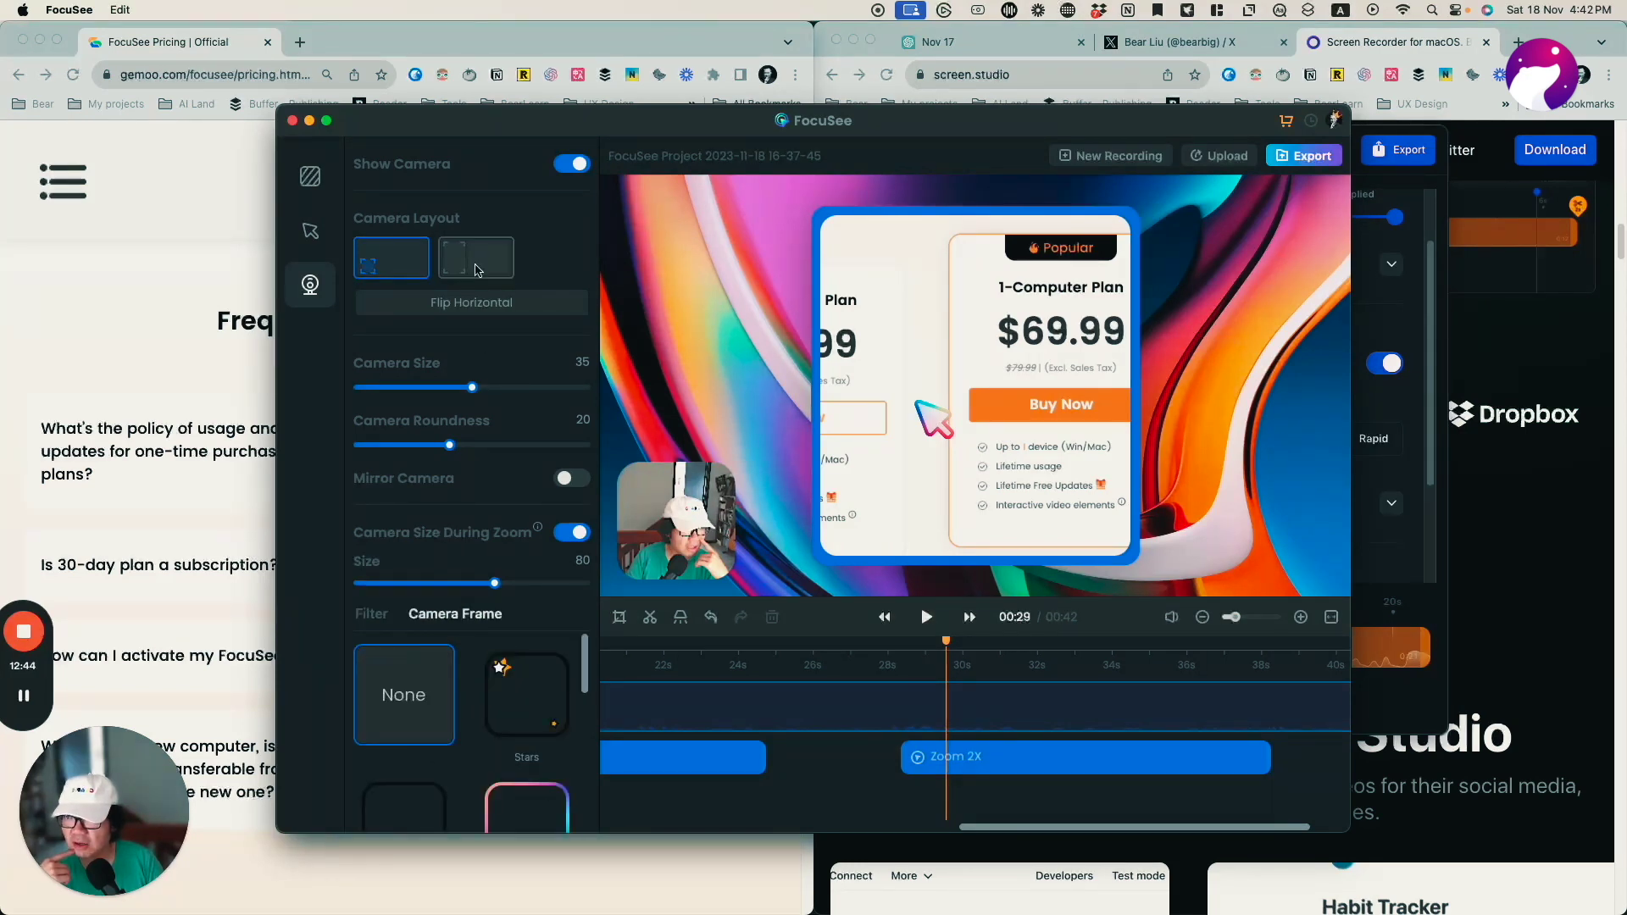
click(476, 258)
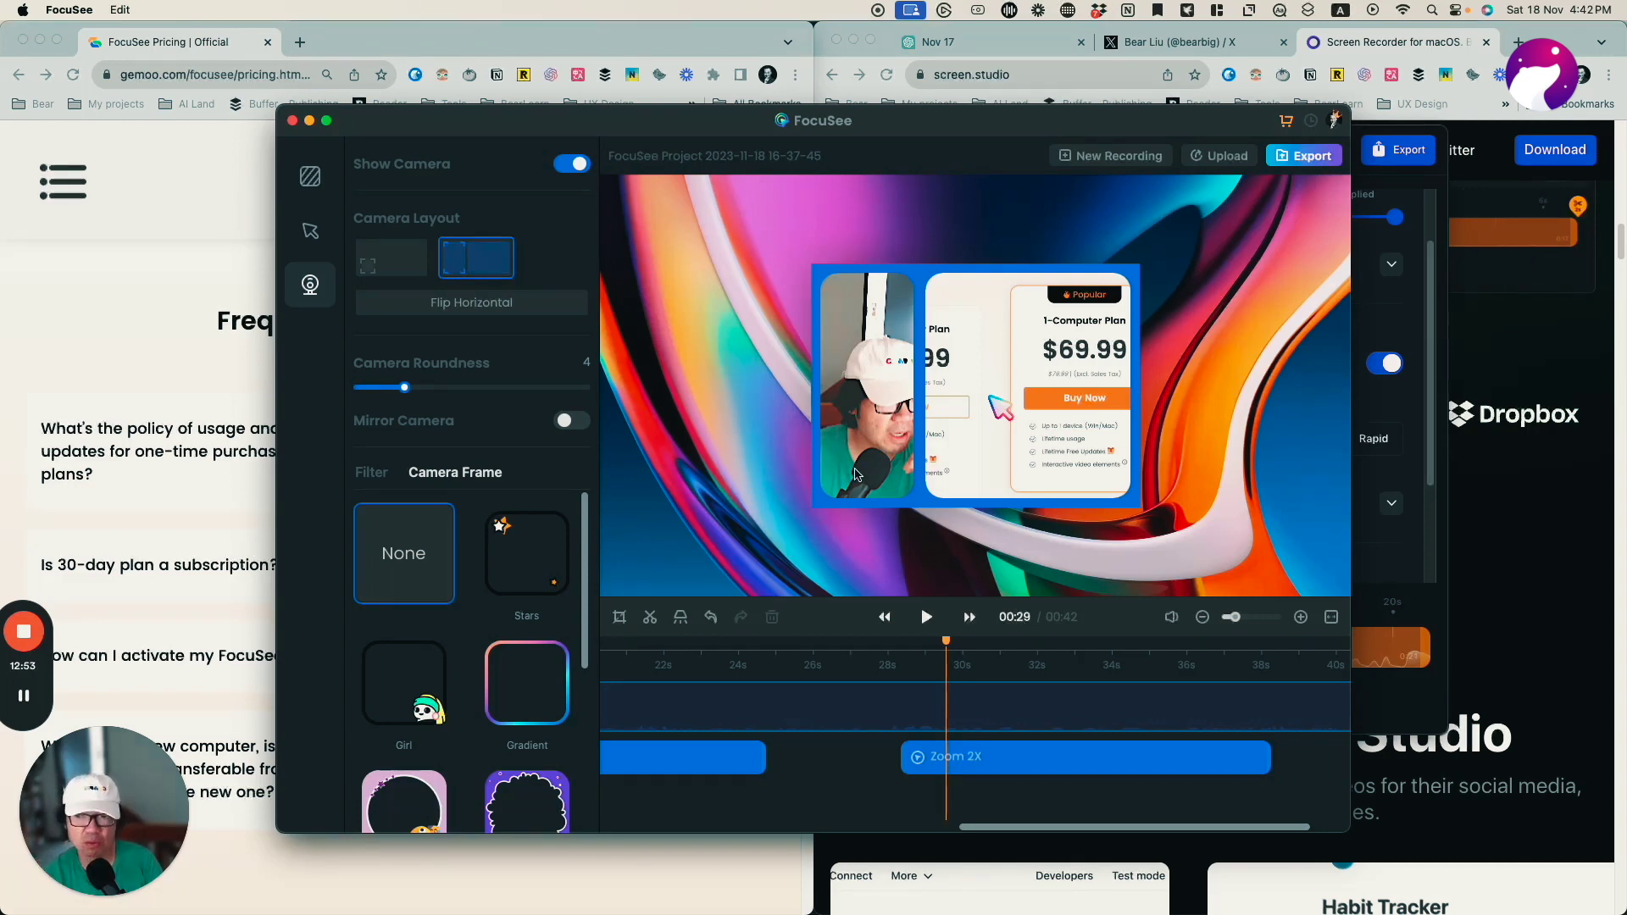
click(391, 257)
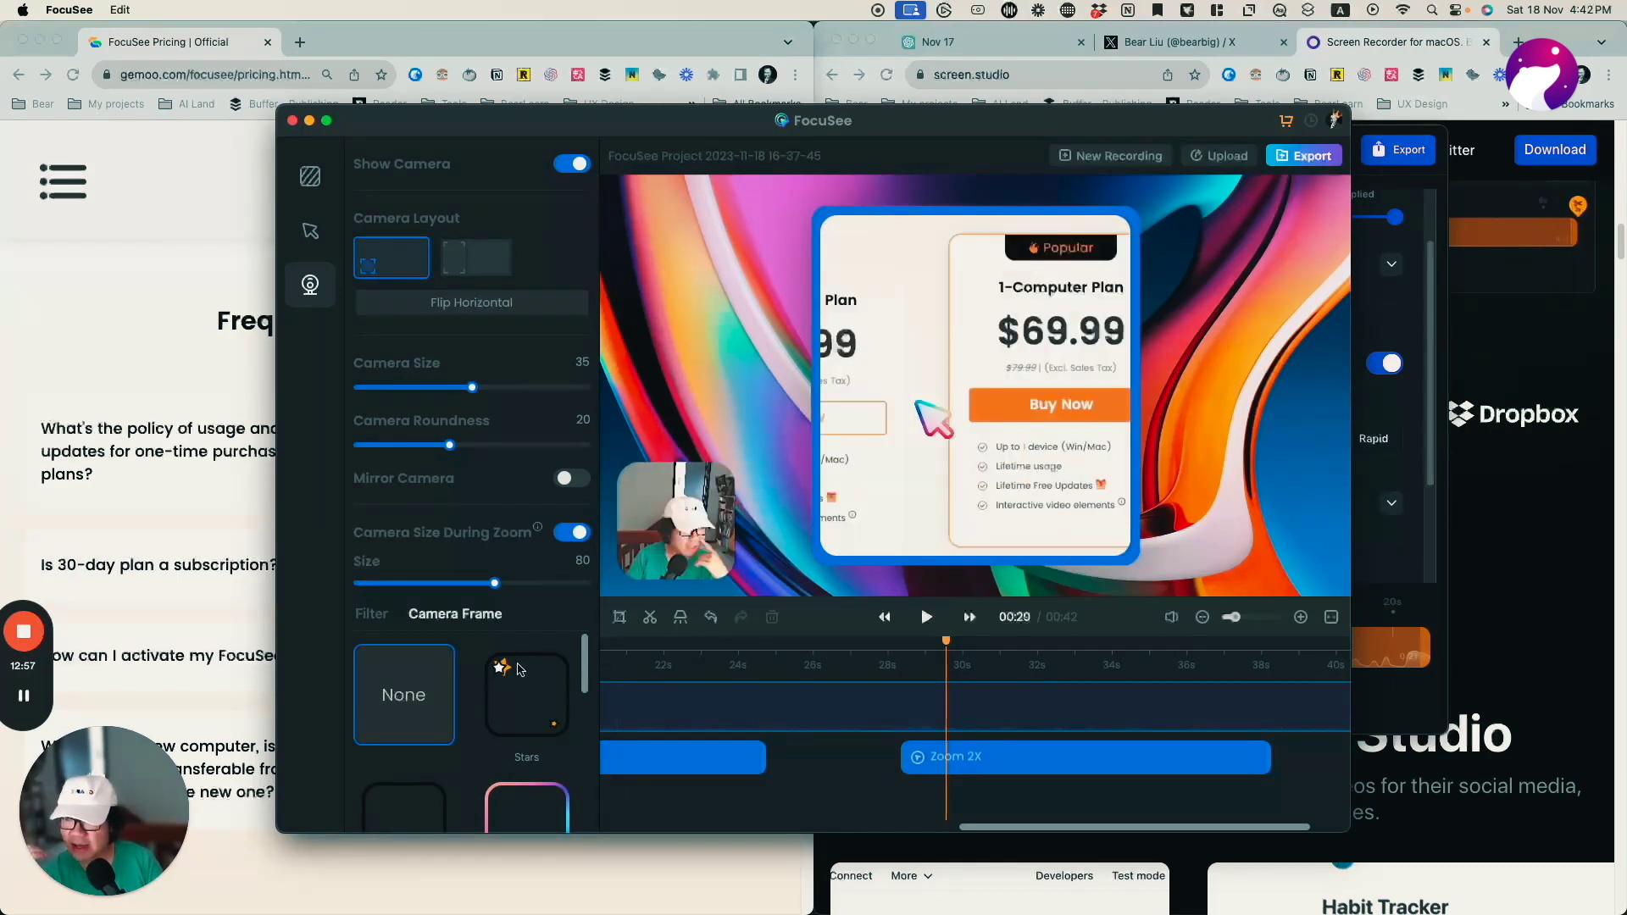
Step: Try the Purple, Universe, Emoji, Stars and Gradient camera frames and apply the Girl frame
scroll(520, 686, down, 3)
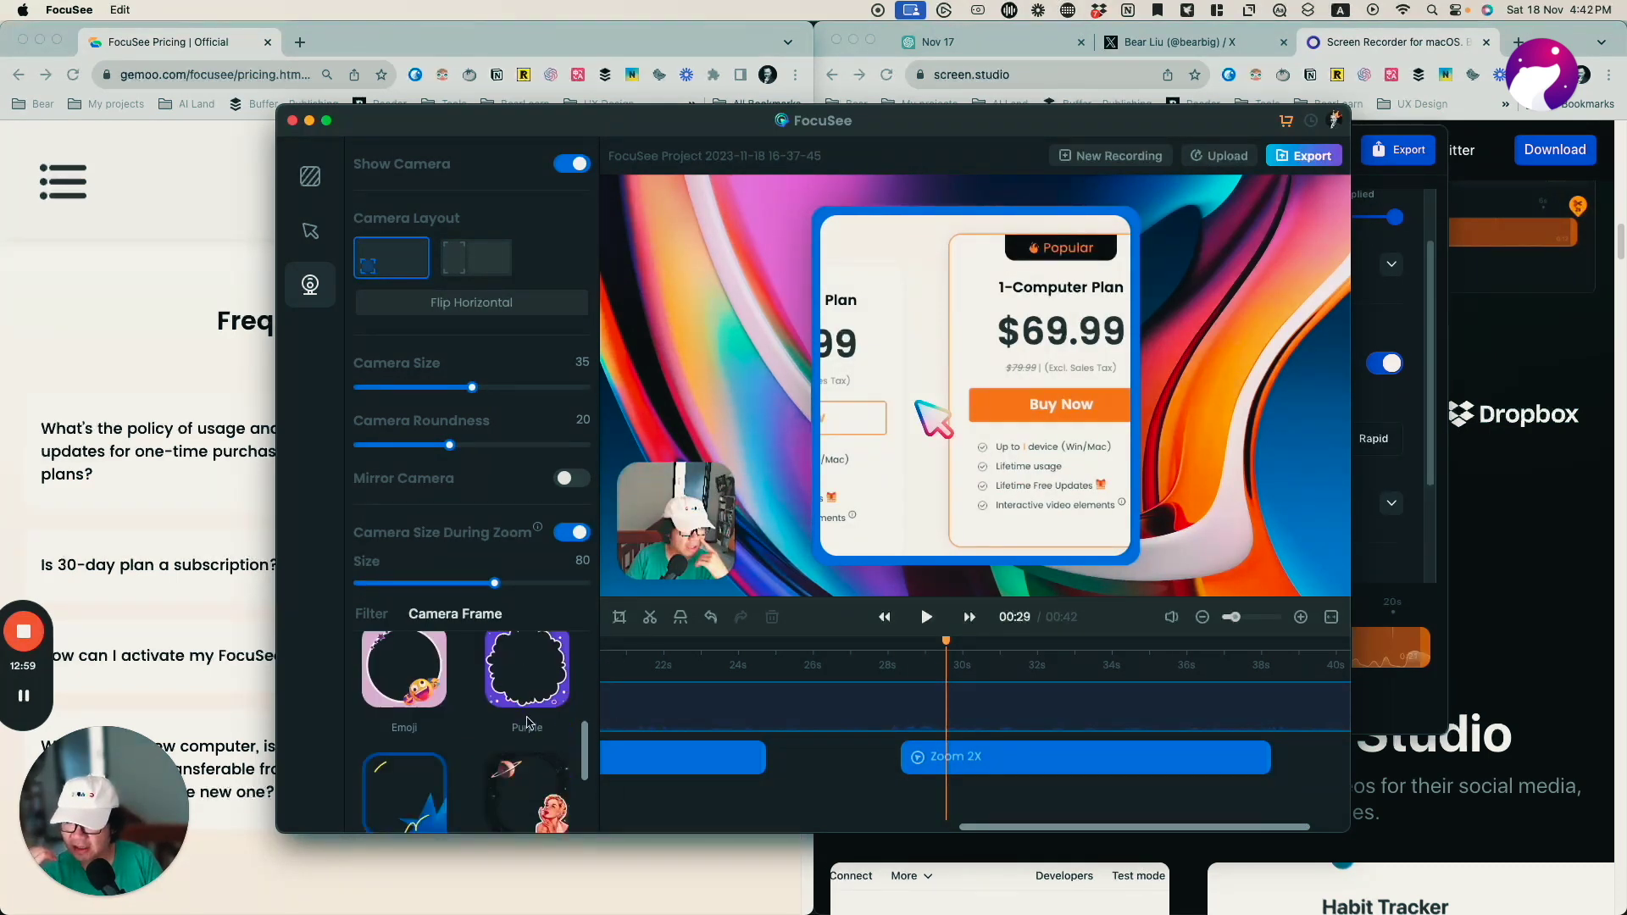
click(527, 724)
scroll(563, 750, down, 2)
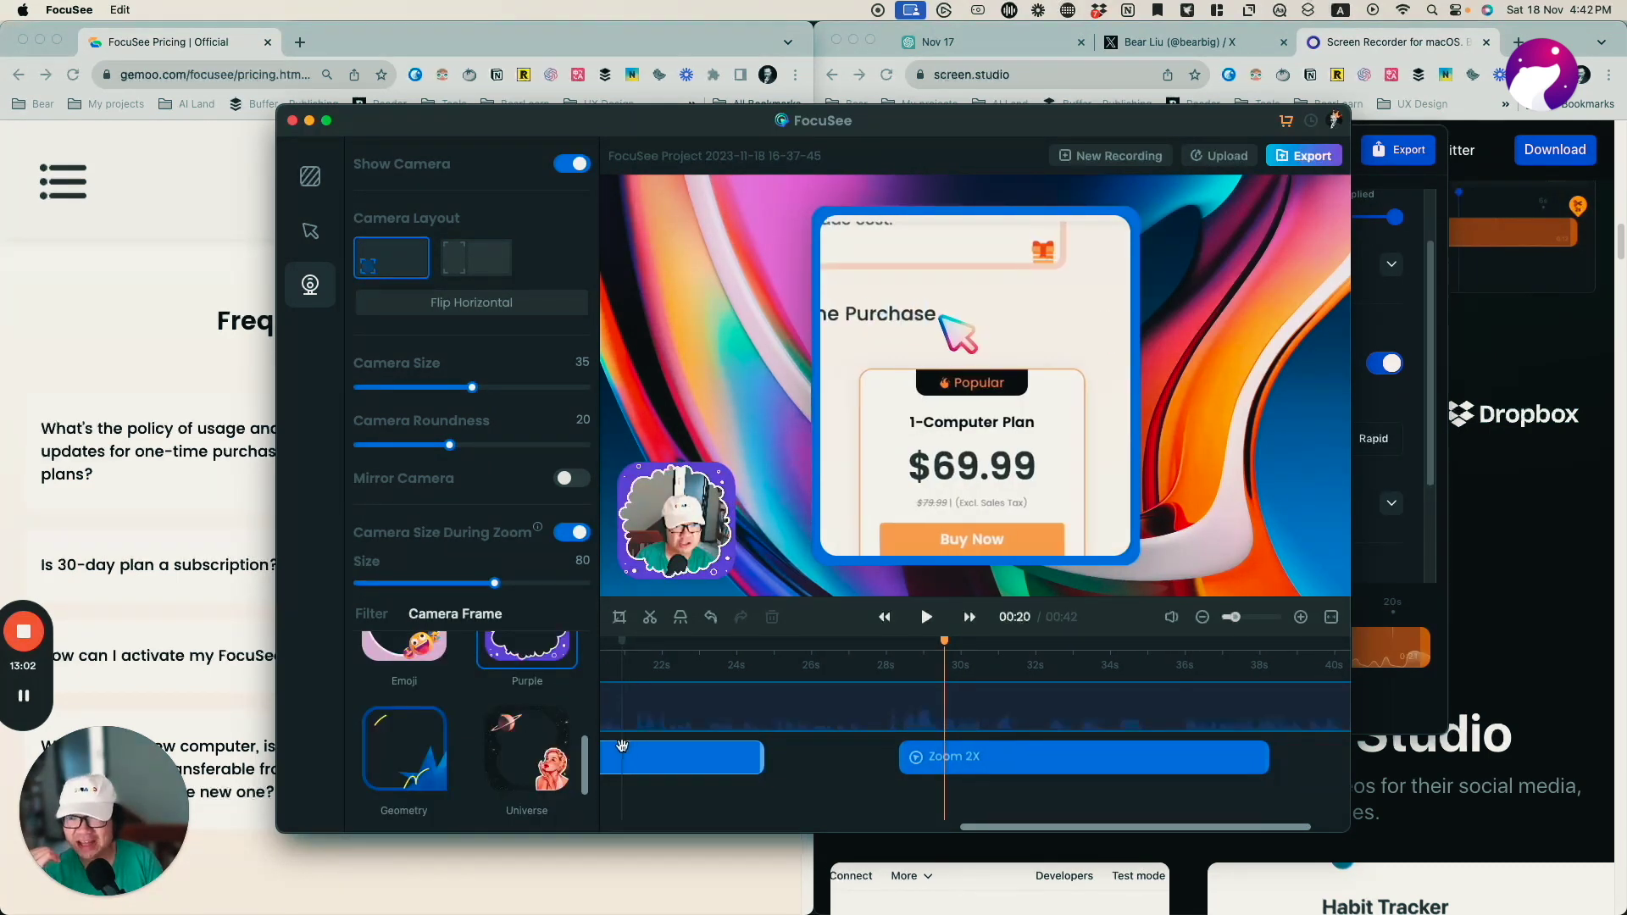
click(542, 768)
scroll(435, 752, up, 2)
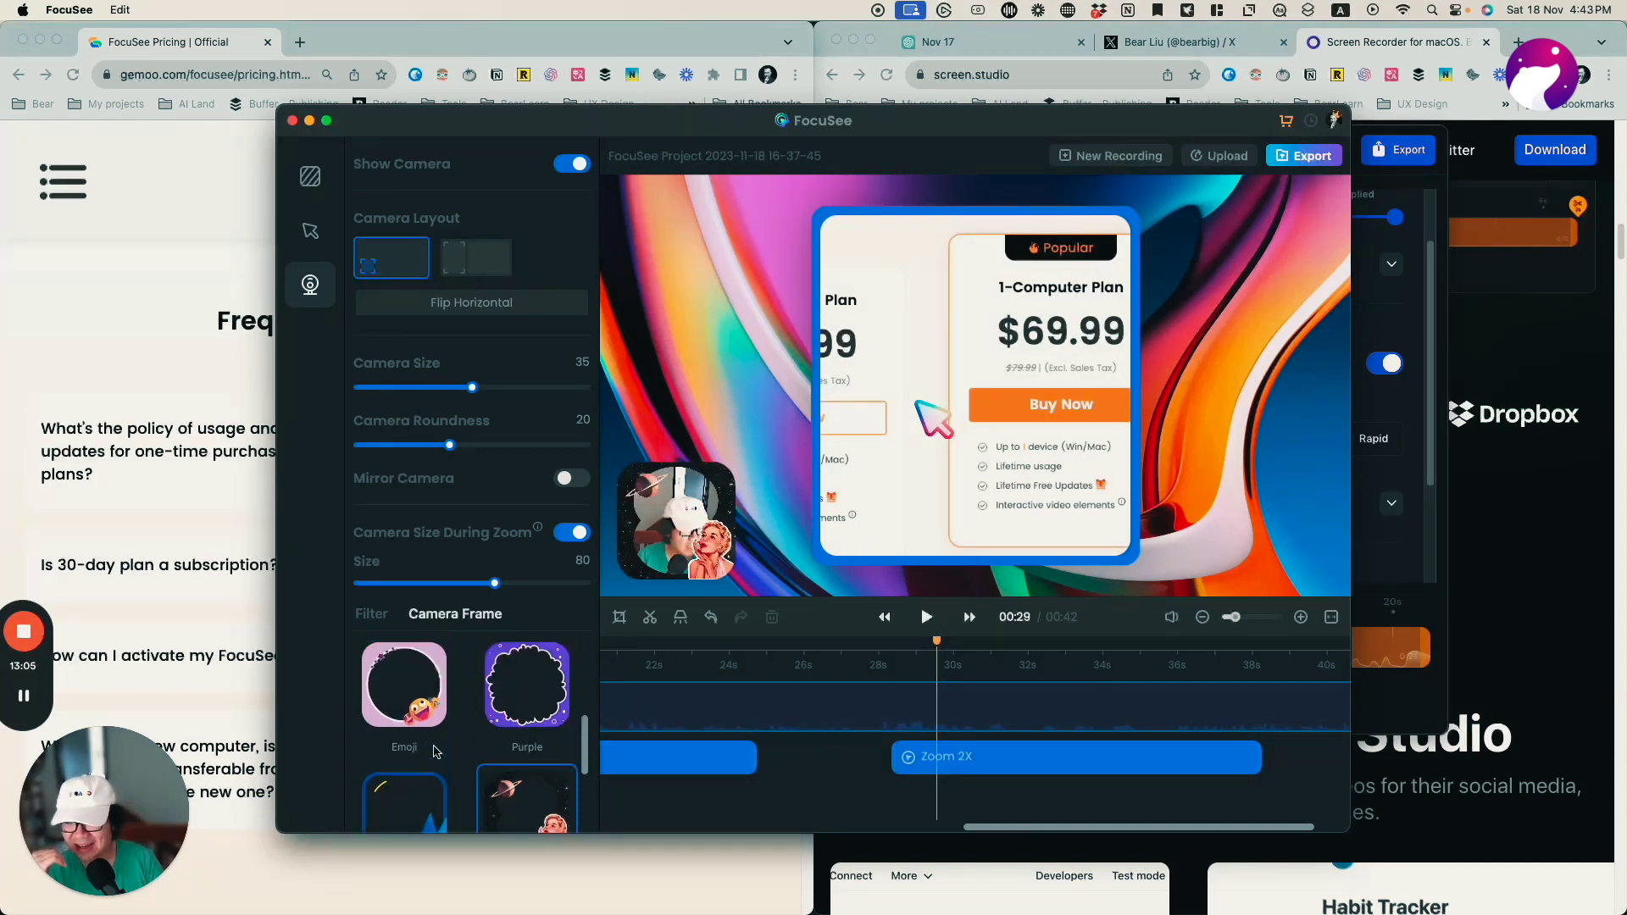
click(432, 723)
scroll(435, 723, up, 3)
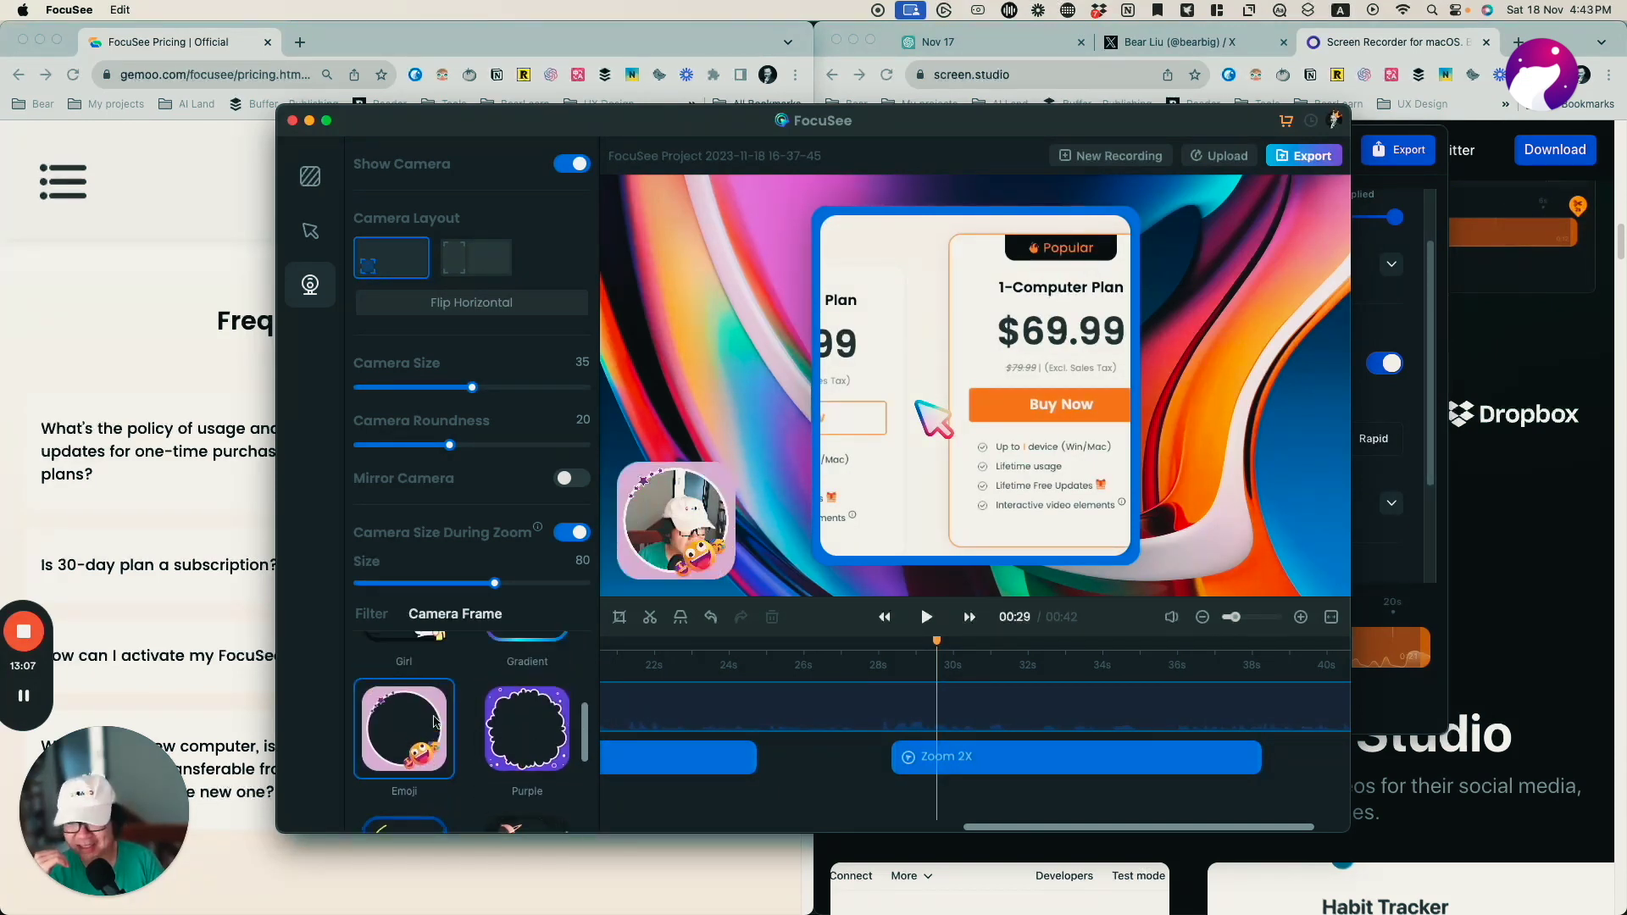
scroll(435, 723, up, 3)
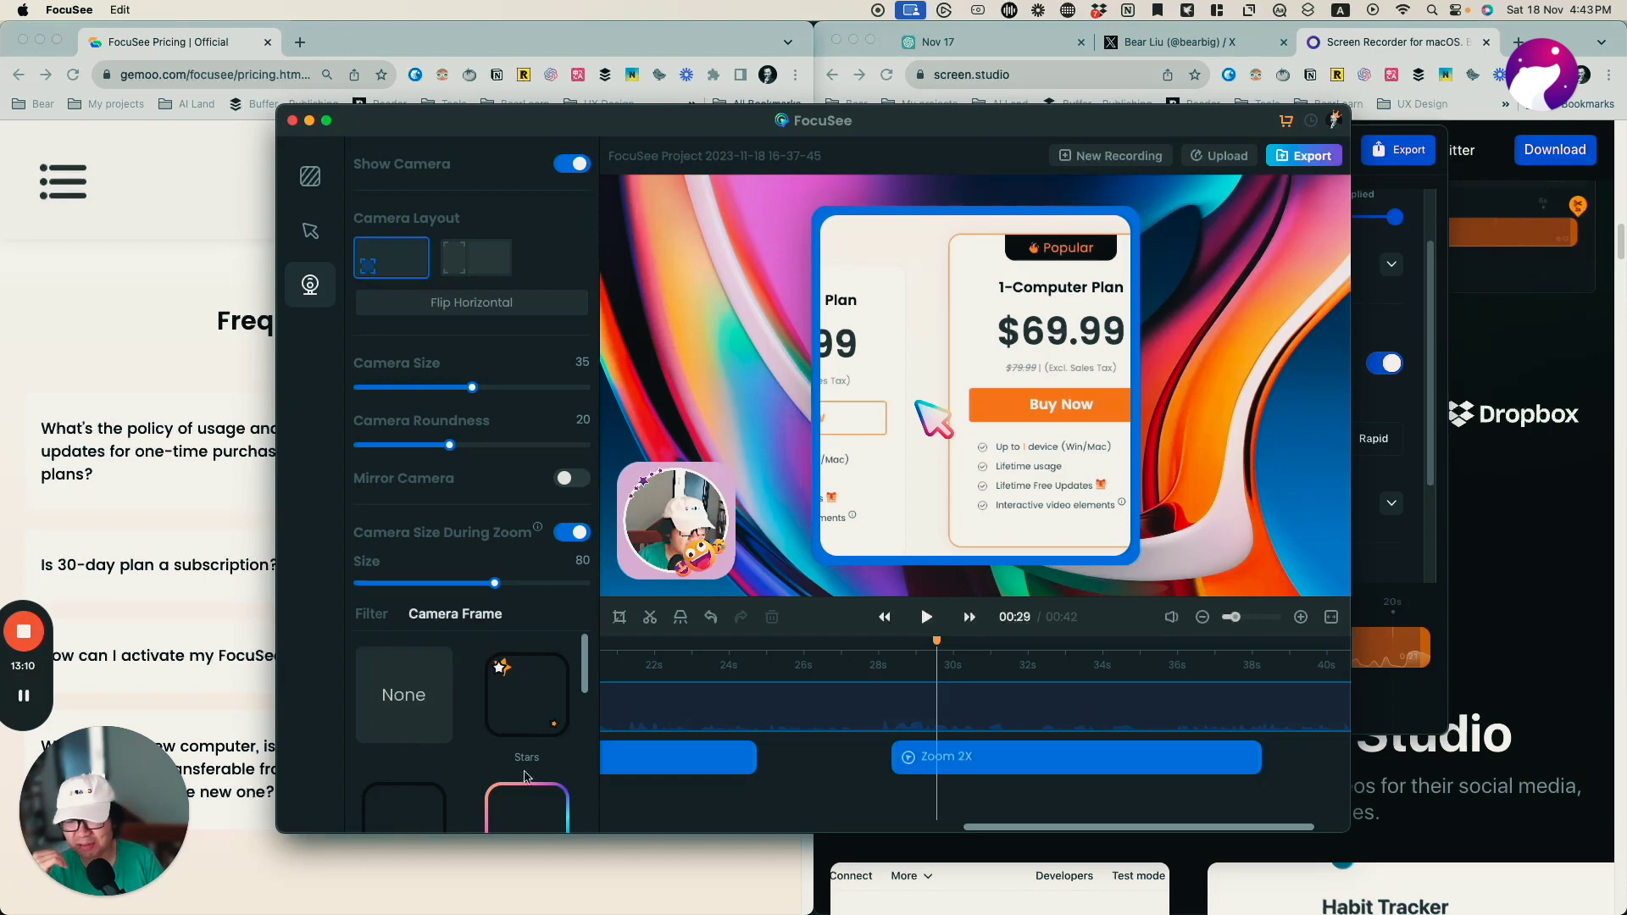
click(530, 708)
scroll(535, 789, down, 2)
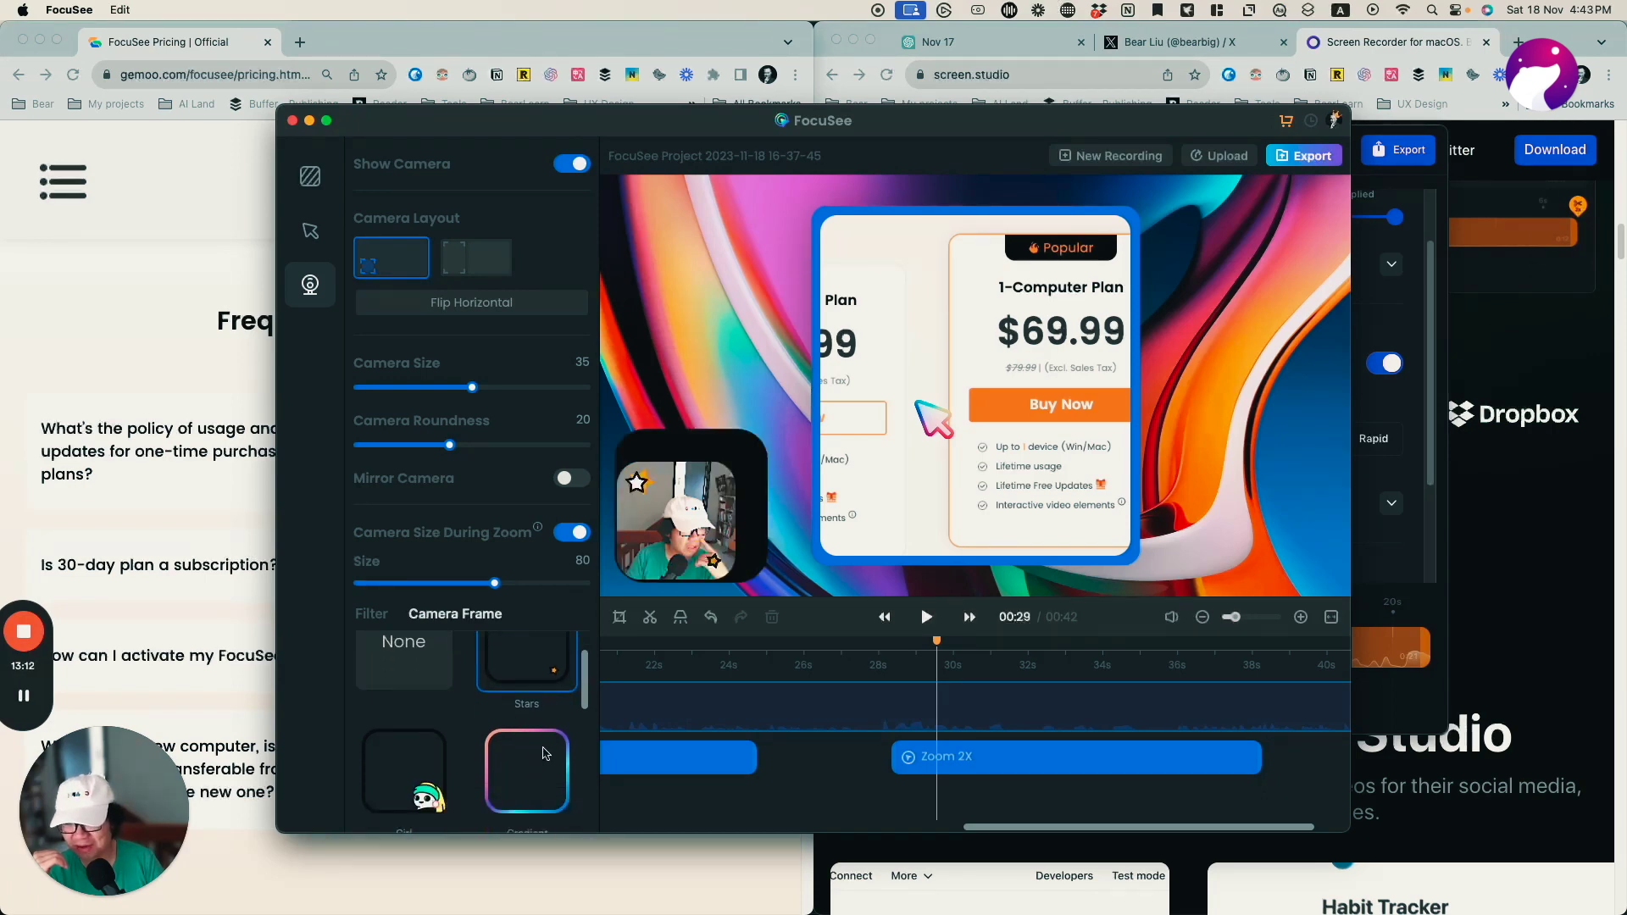
click(536, 767)
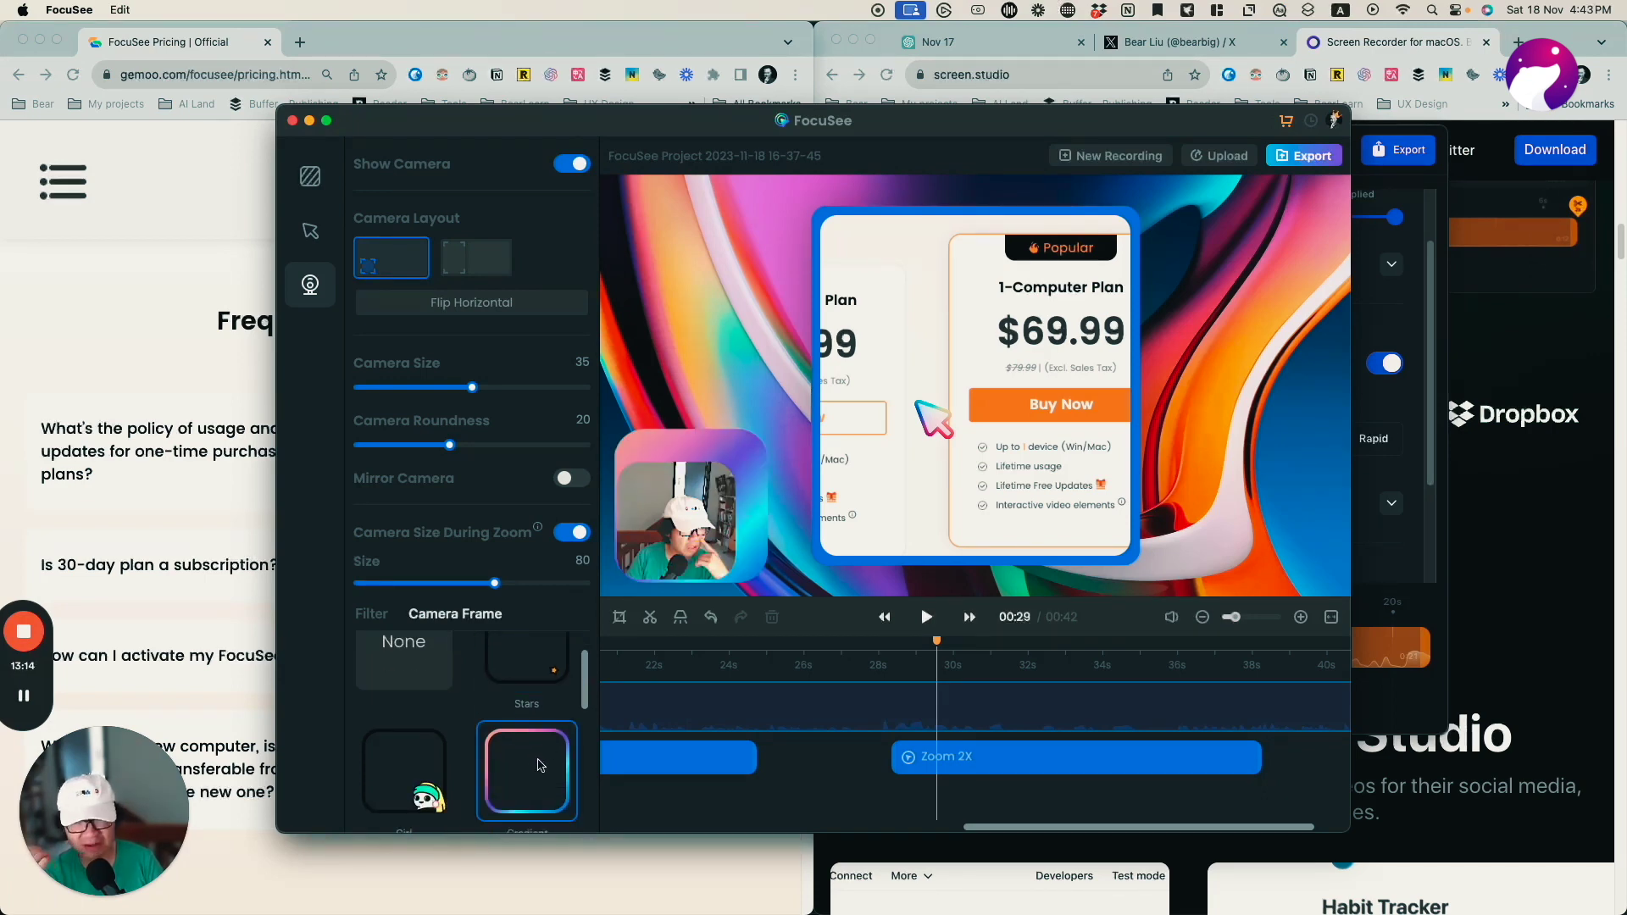
click(437, 773)
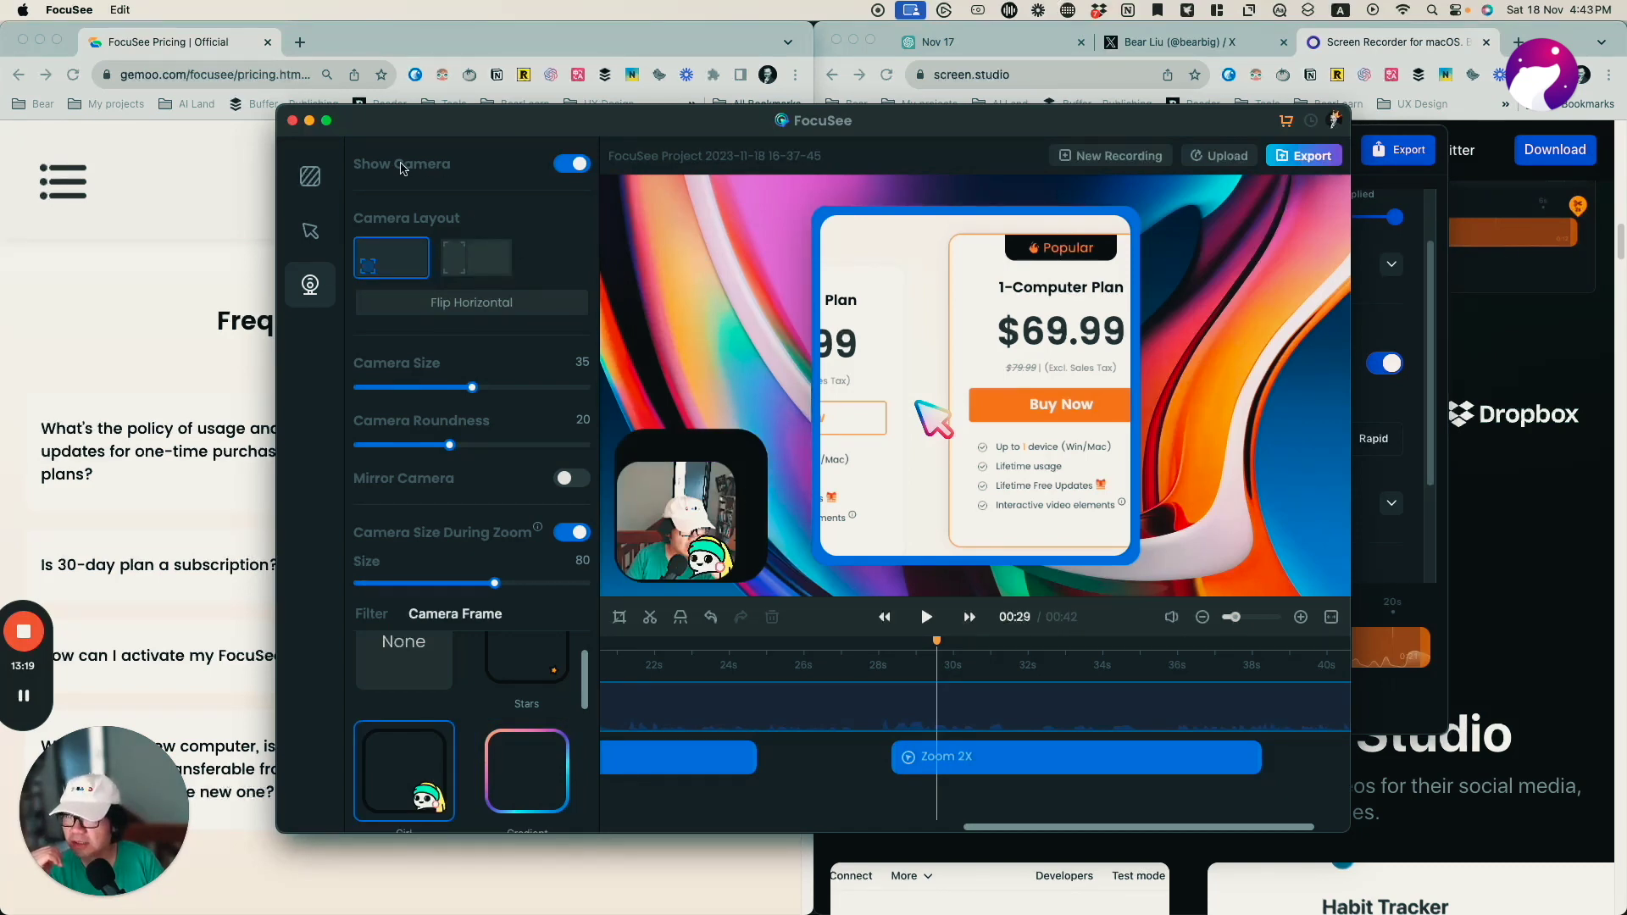
Step: Review the canvas, cursor and camera settings once more, return to the canvas settings, and reposition the FocuSee window
click(311, 176)
click(310, 231)
click(311, 284)
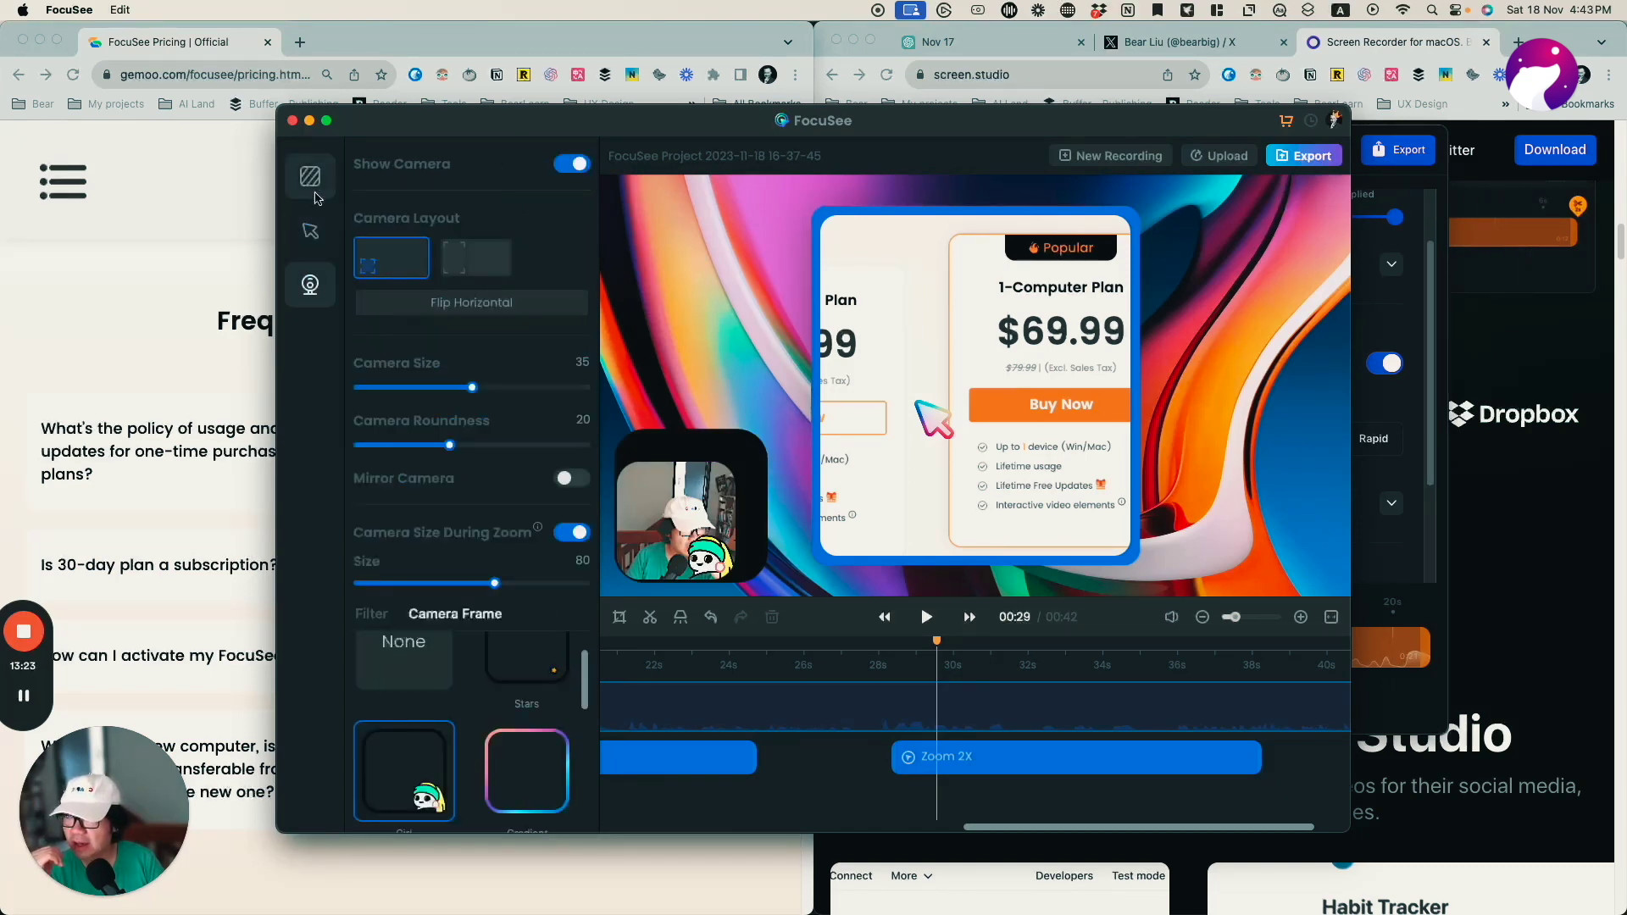
drag(311, 178, 213, 214)
Step: Look through the video export options, choose the 1080P resolution, and cancel the export
click(1208, 193)
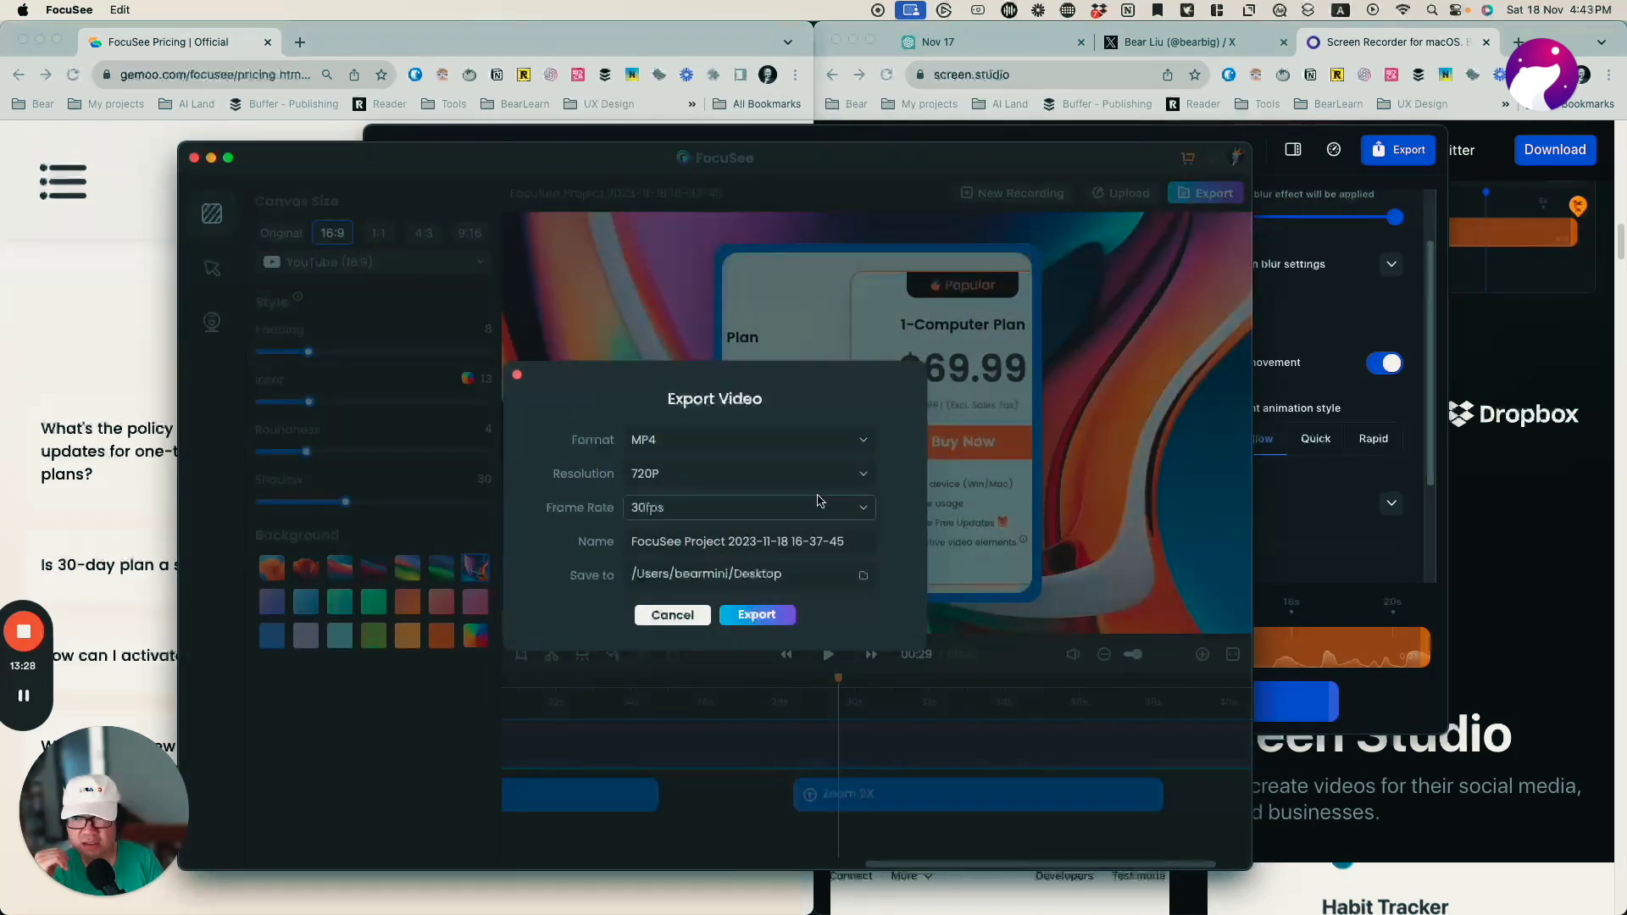
click(753, 475)
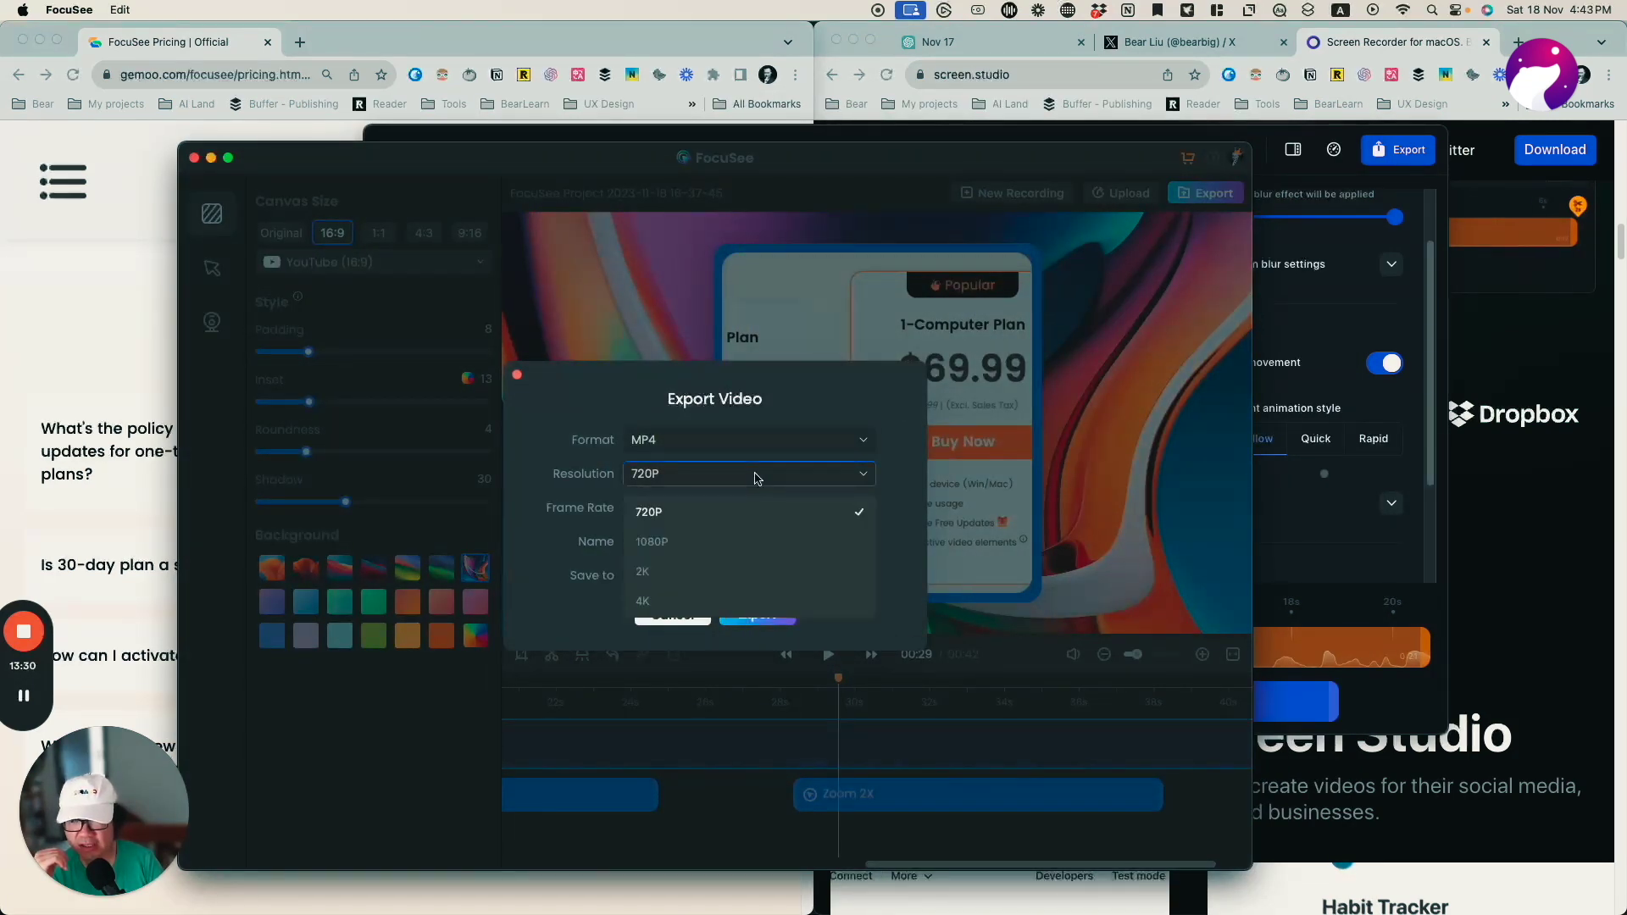
click(722, 546)
click(672, 616)
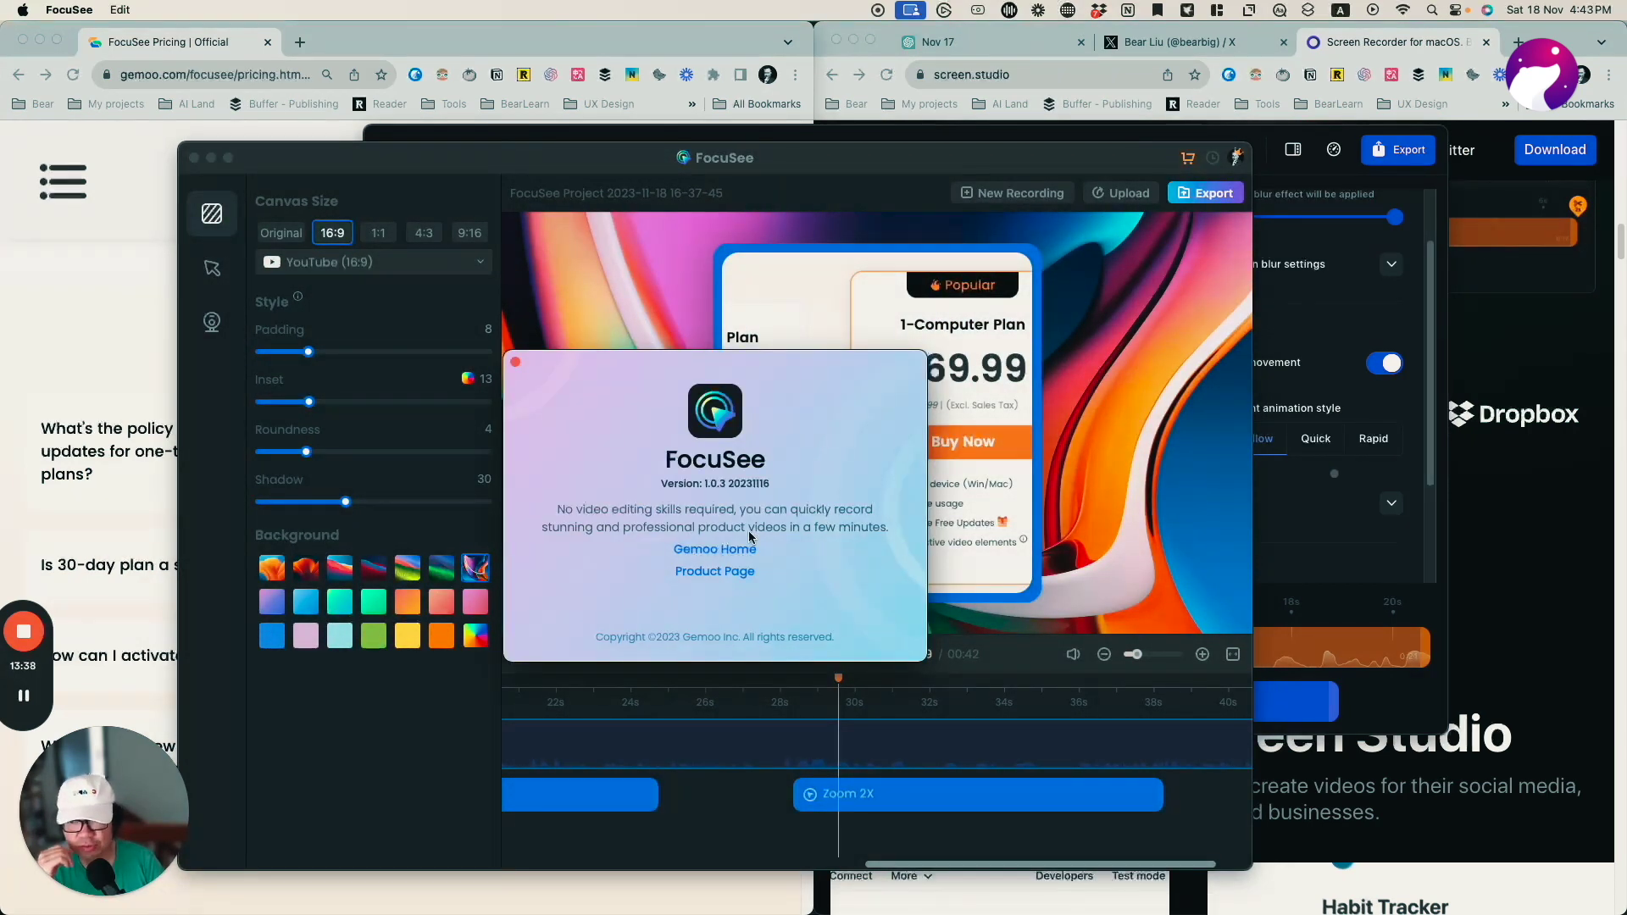
Step: Close the FocuSee version information, move the FocuSee window out of the way, and bring the Screen Studio project window forward
click(515, 362)
drag(294, 174, 349, 223)
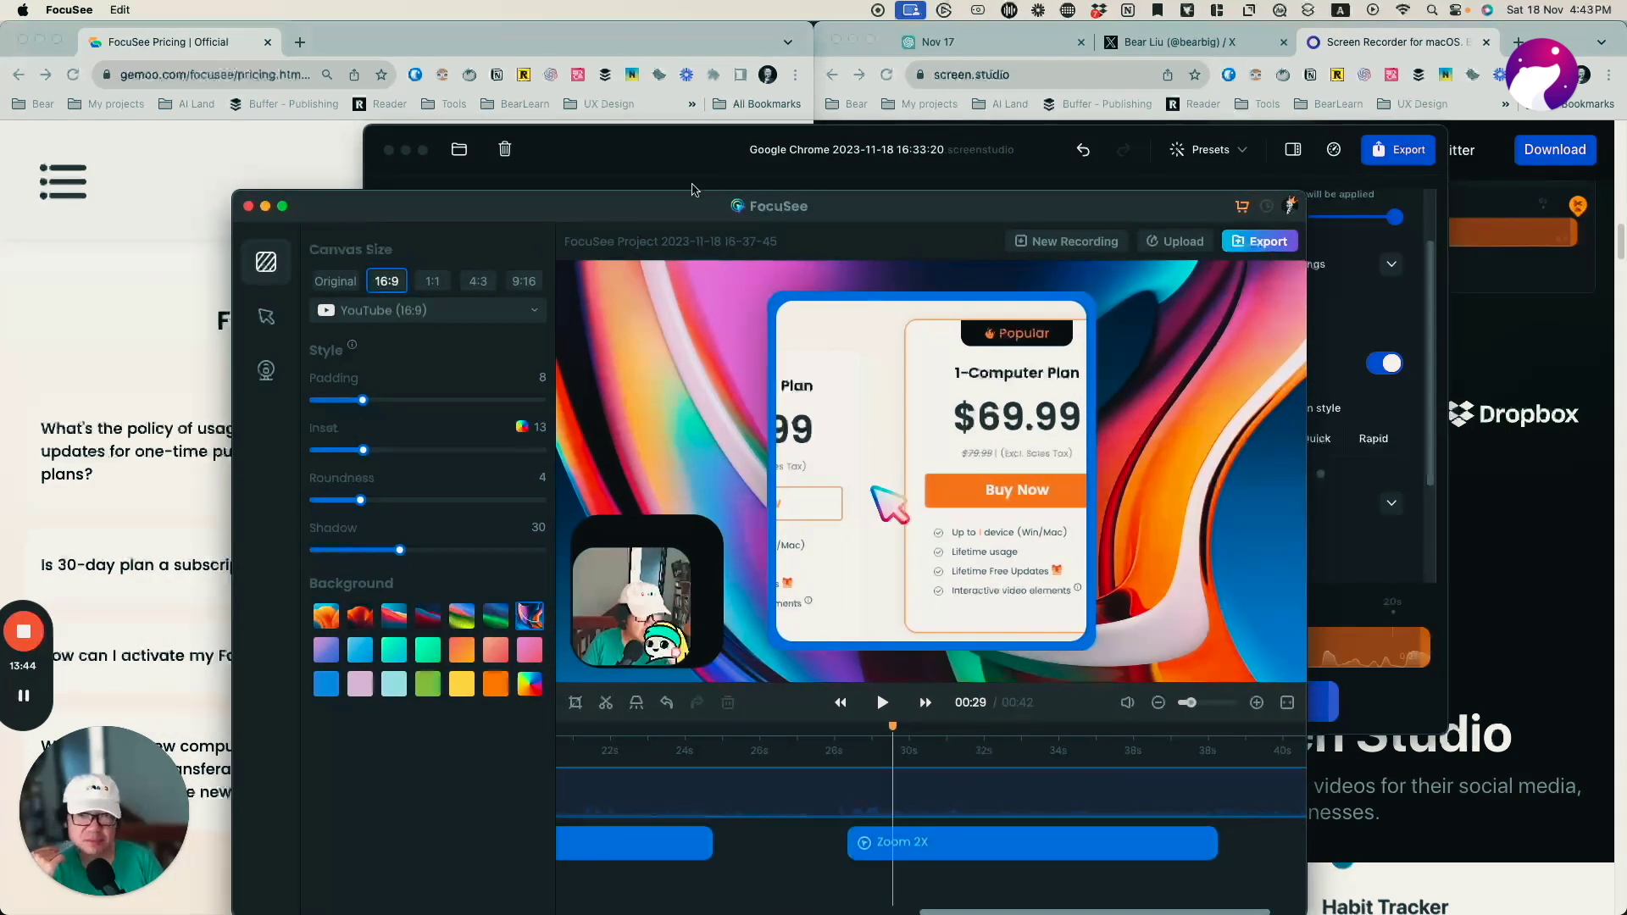
click(673, 161)
Step: Switch to the Screen Studio website and examine its editor demo, sample videos and feature overview
click(1487, 442)
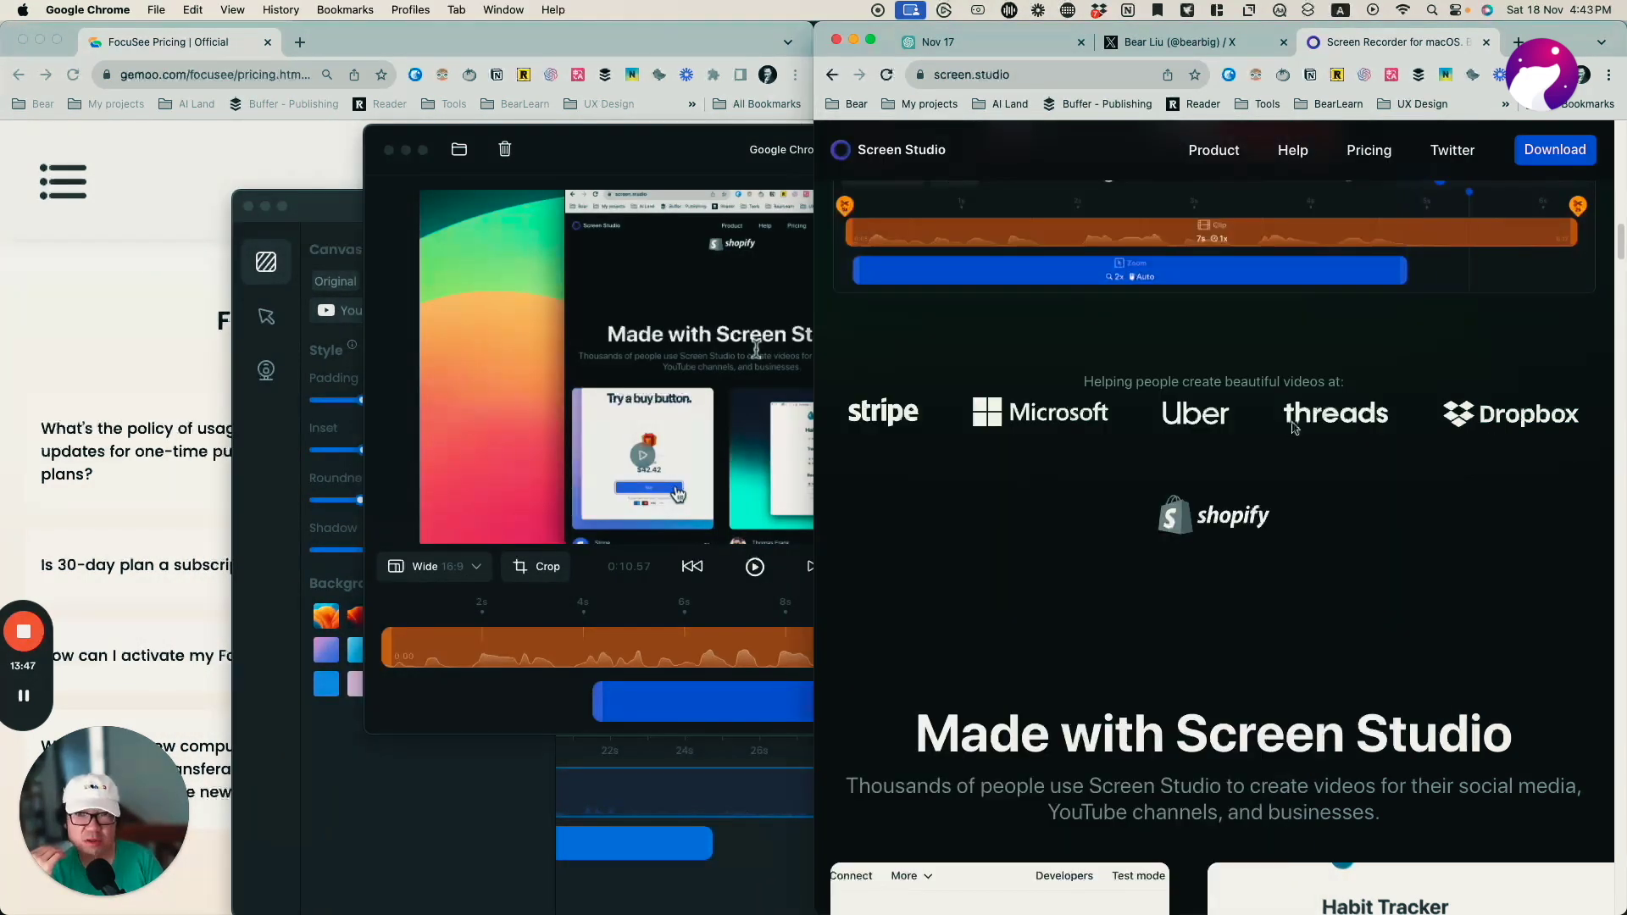
scroll(1301, 577, up, 5)
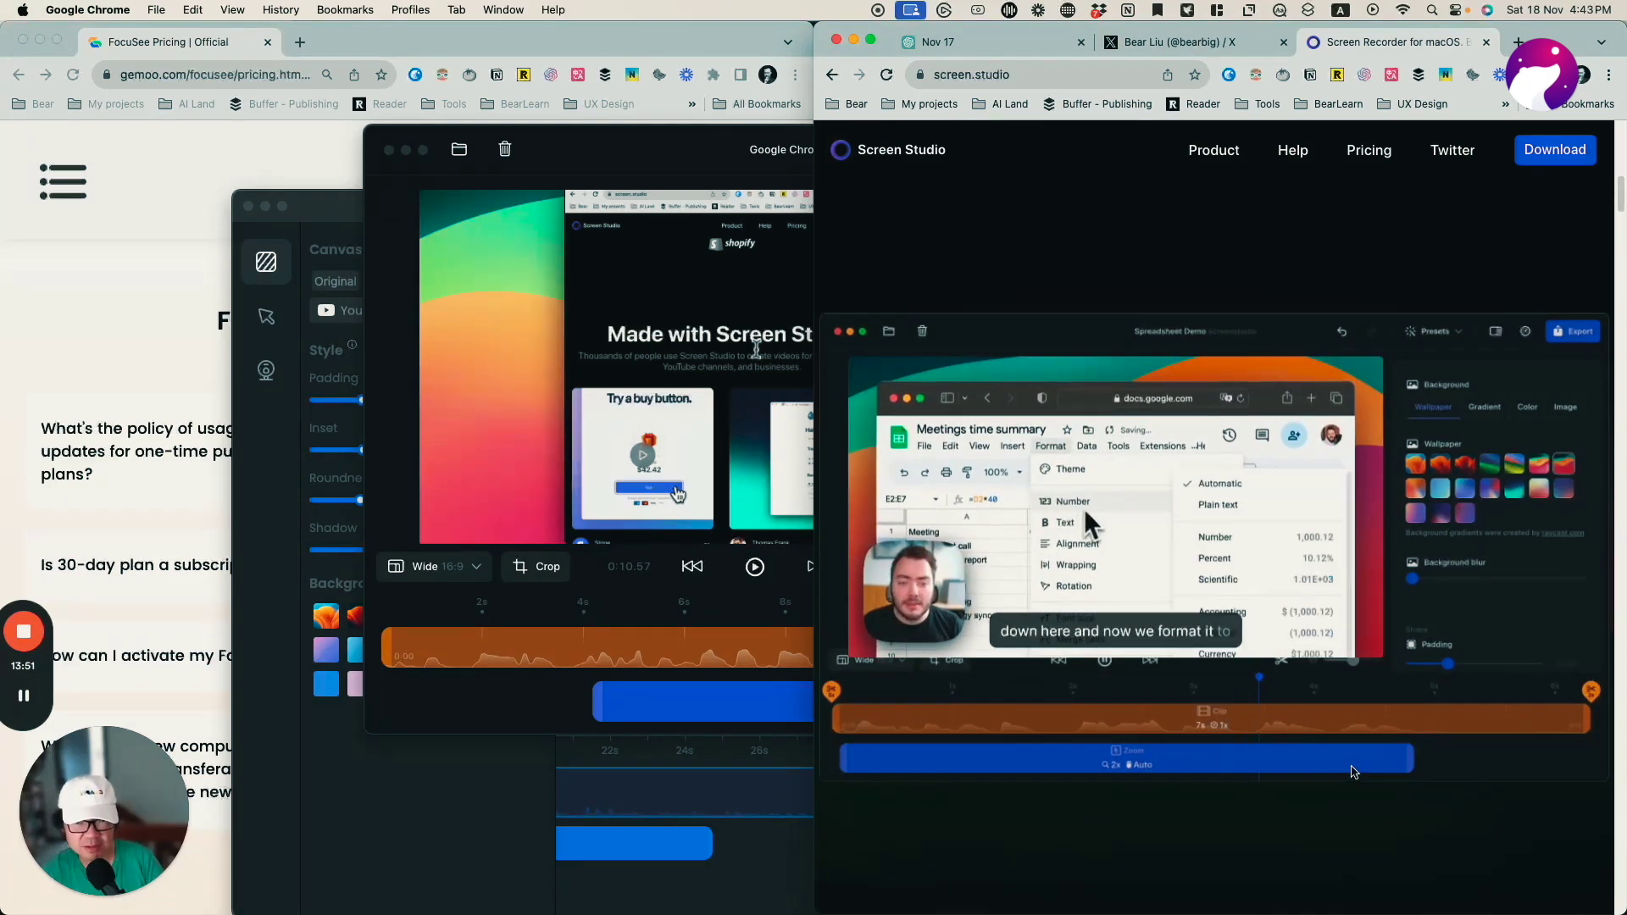
scroll(1399, 768, down, 5)
scroll(1445, 767, down, 3)
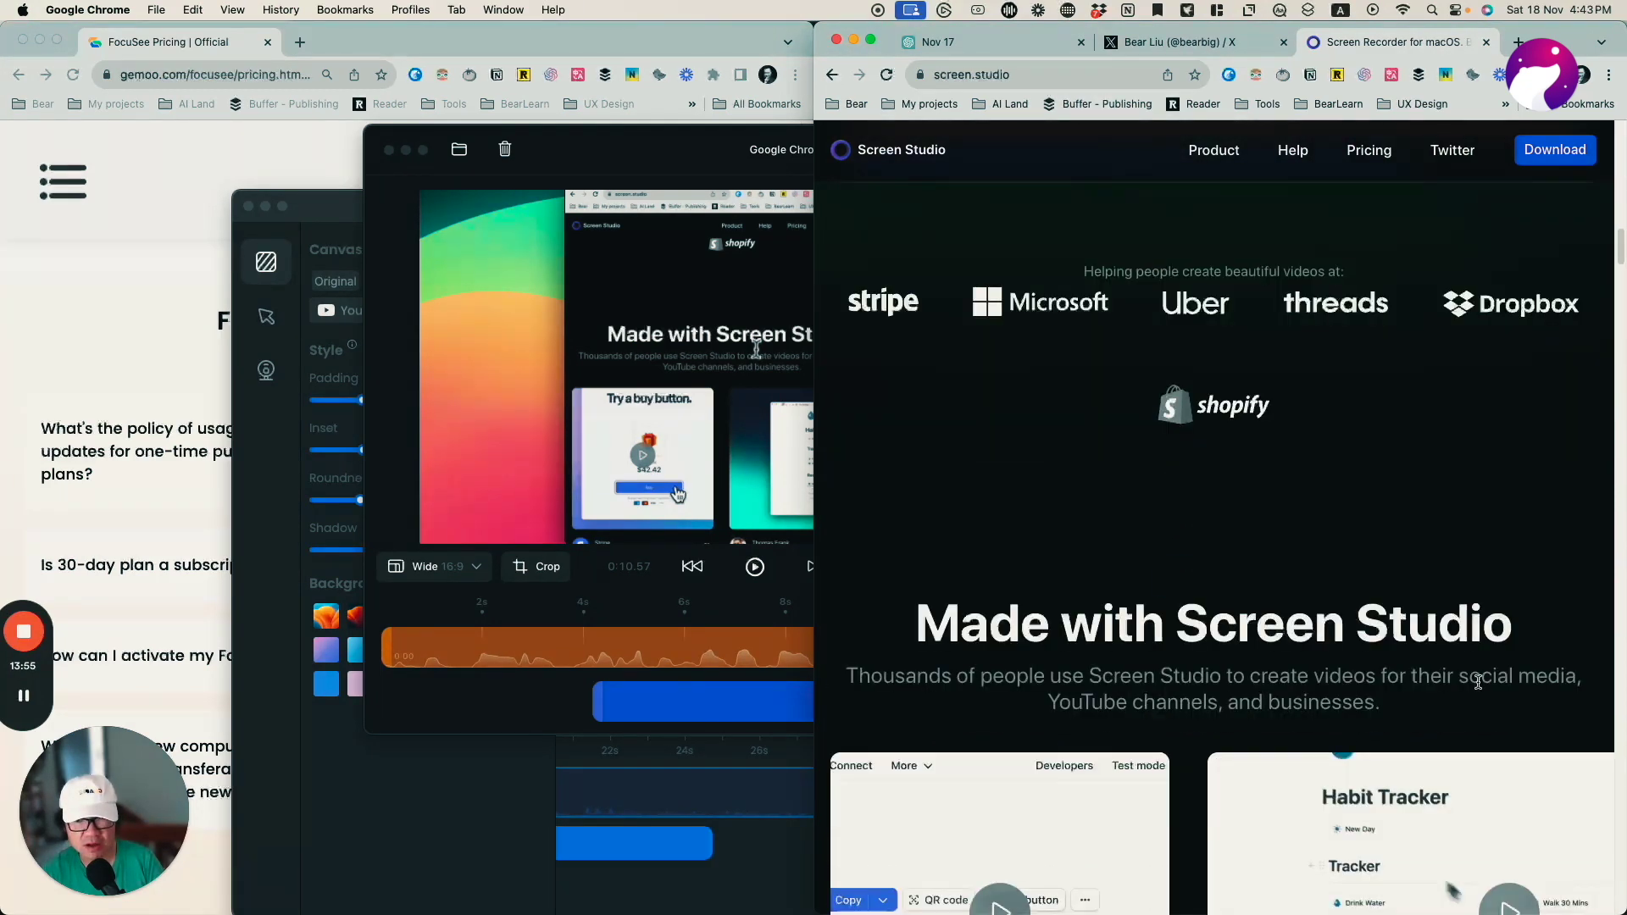
mouse_move(1620, 249)
mouse_down()
mouse_move(1621, 293)
mouse_move(1625, 280)
mouse_up()
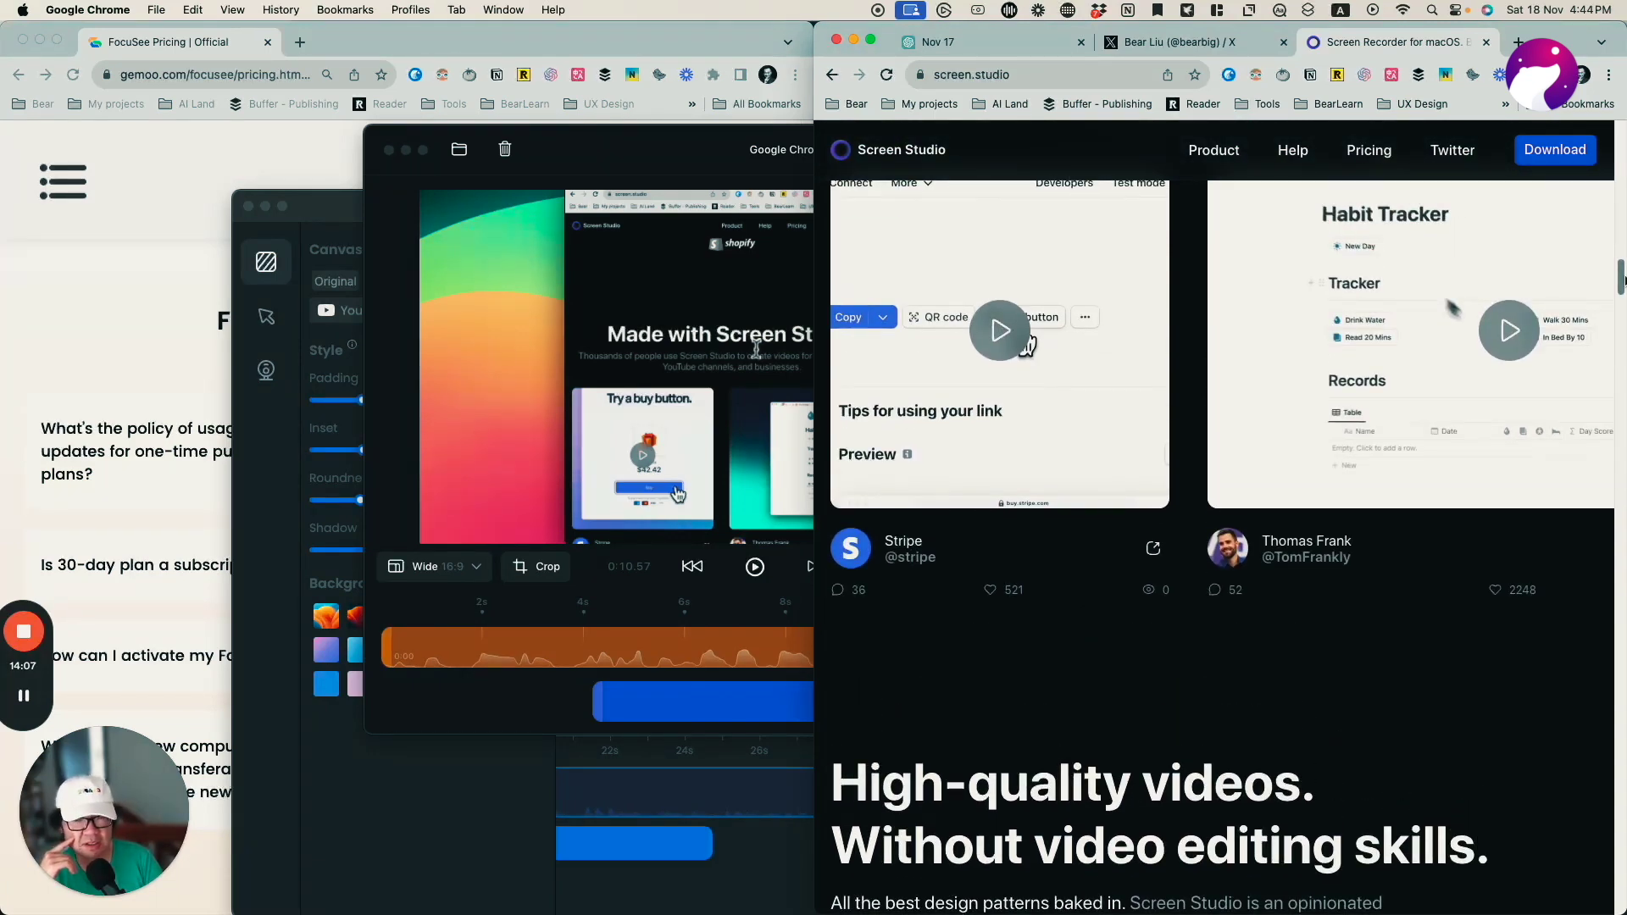
drag(1621, 281, 1620, 622)
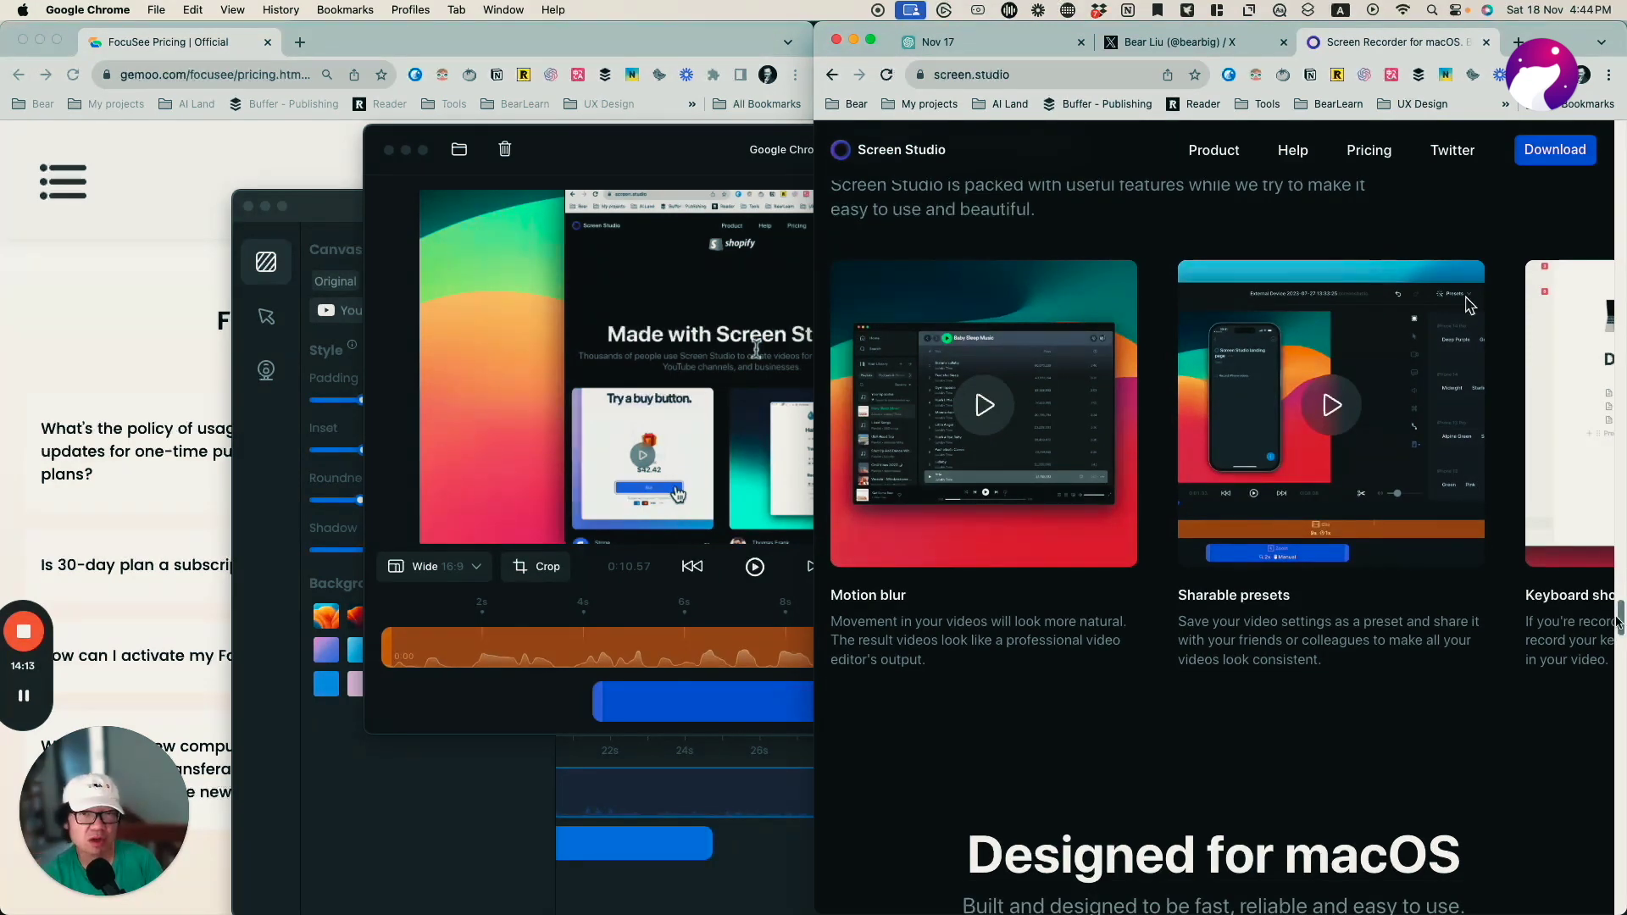
Step: Switch to the FocuSee pricing page and go back to its opening section to review the Early Bird Offer
click(171, 364)
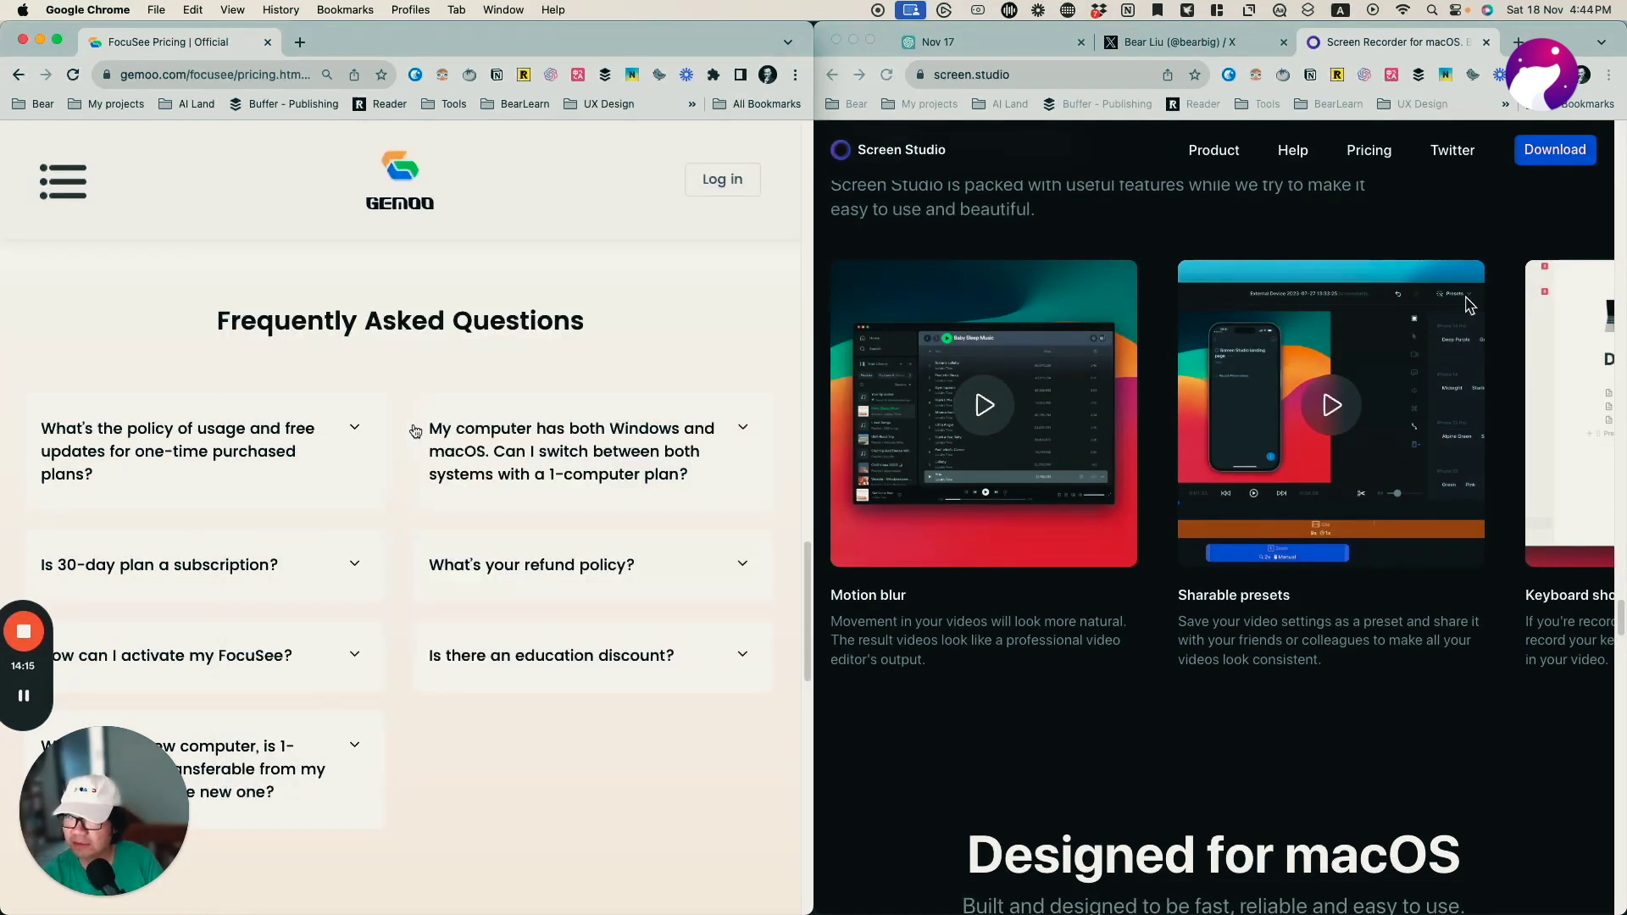
scroll(580, 547, up, 15)
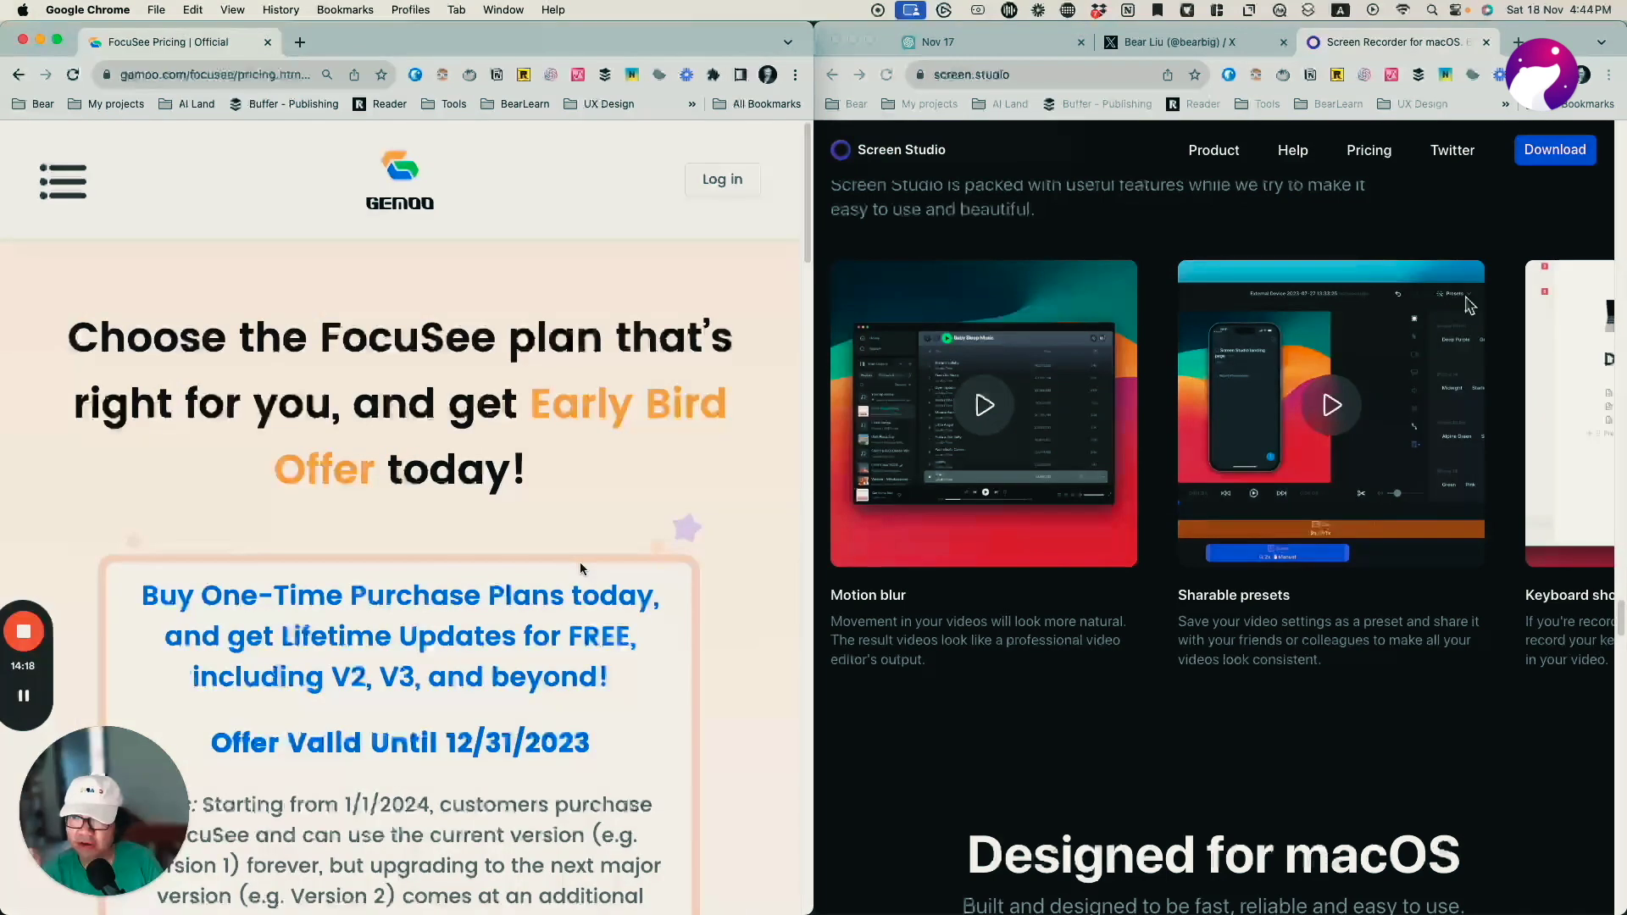